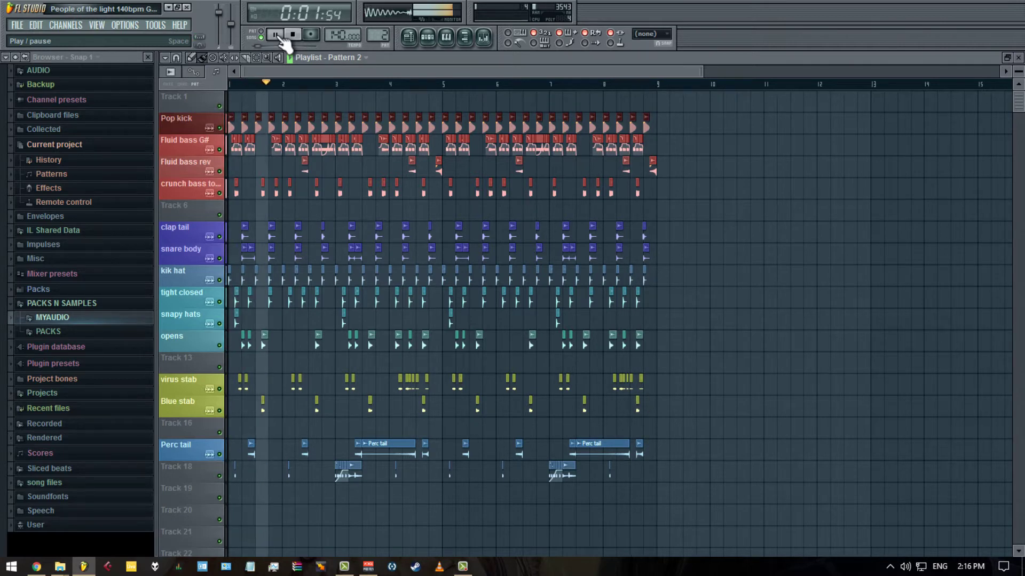
- Bring up the mixer and play the pattern to hear the unprocessed loop
{"action": "left_click", "coordinate": [279, 39]}
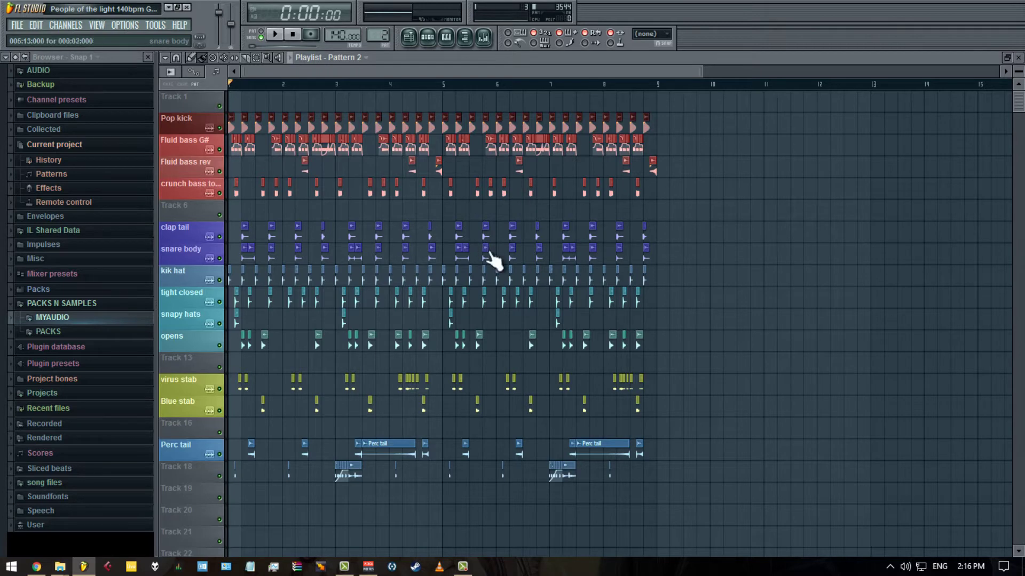
{"action": "left_click", "coordinate": [493, 35]}
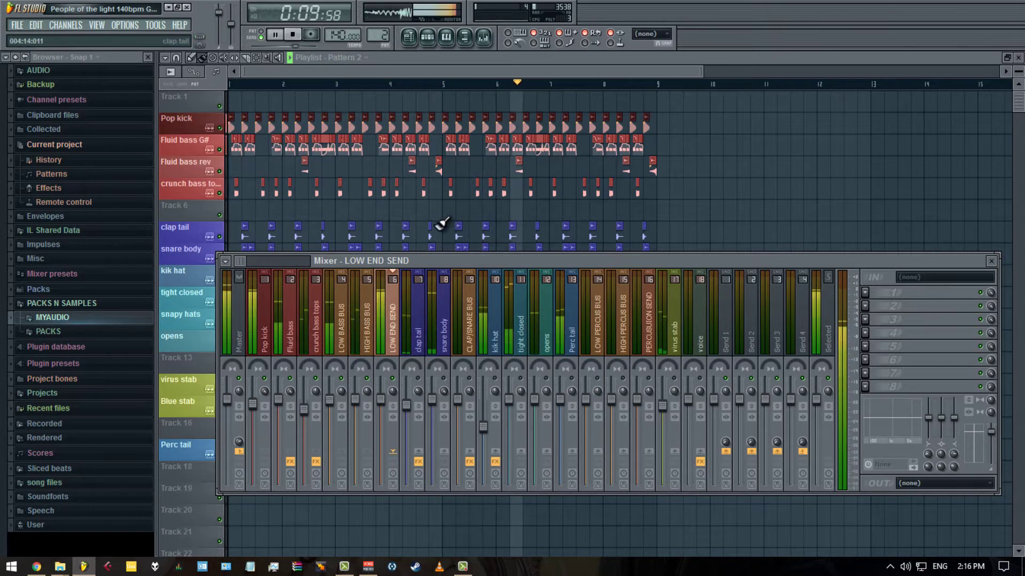
{"action": "key", "text": "space"}
{"action": "key", "text": "space"}
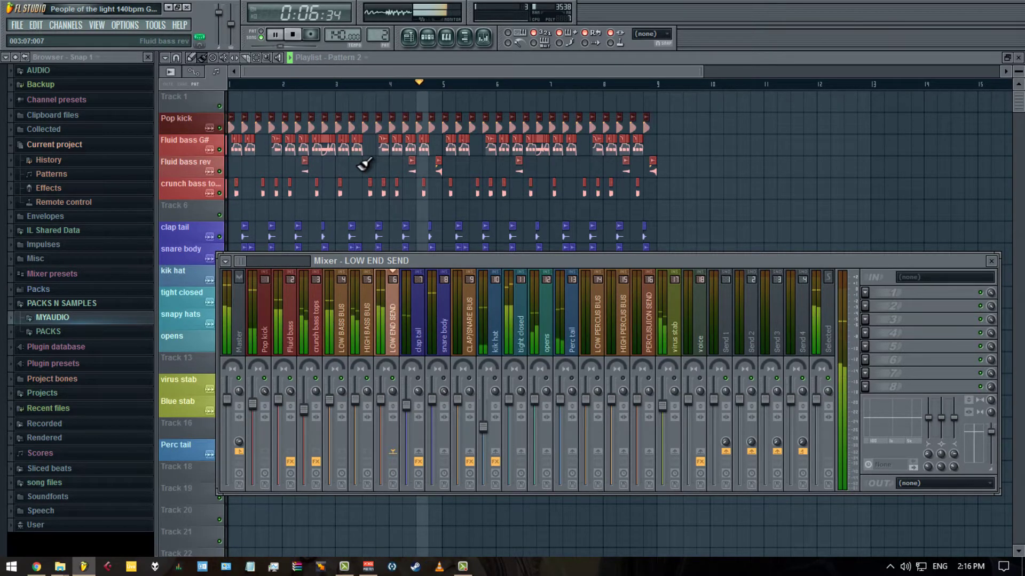
{"action": "key", "text": "space"}
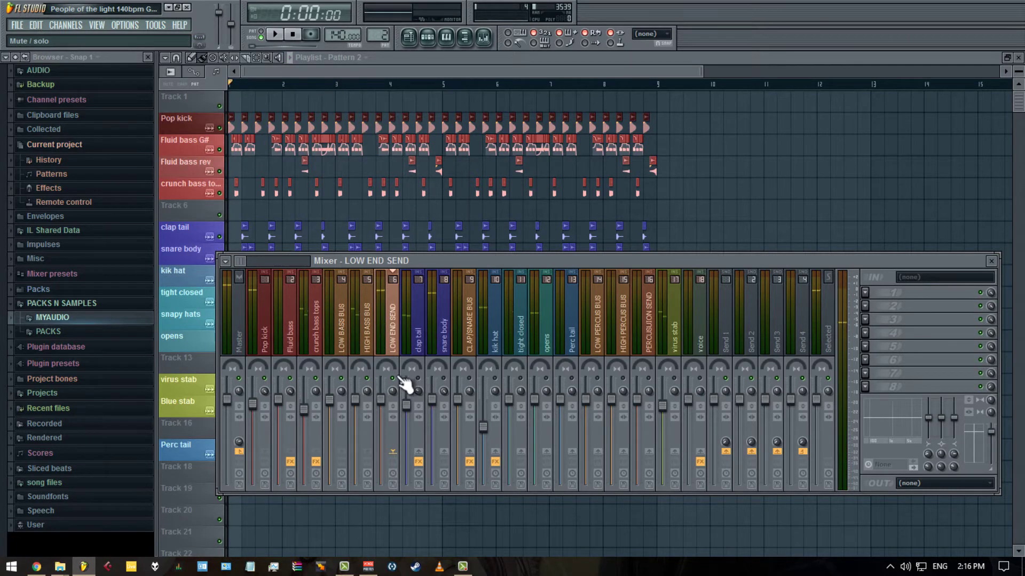
- Load FabFilter Volcano 2 into the second effect slot of the LOW END SEND mixer track
{"action": "left_click", "coordinate": [865, 307]}
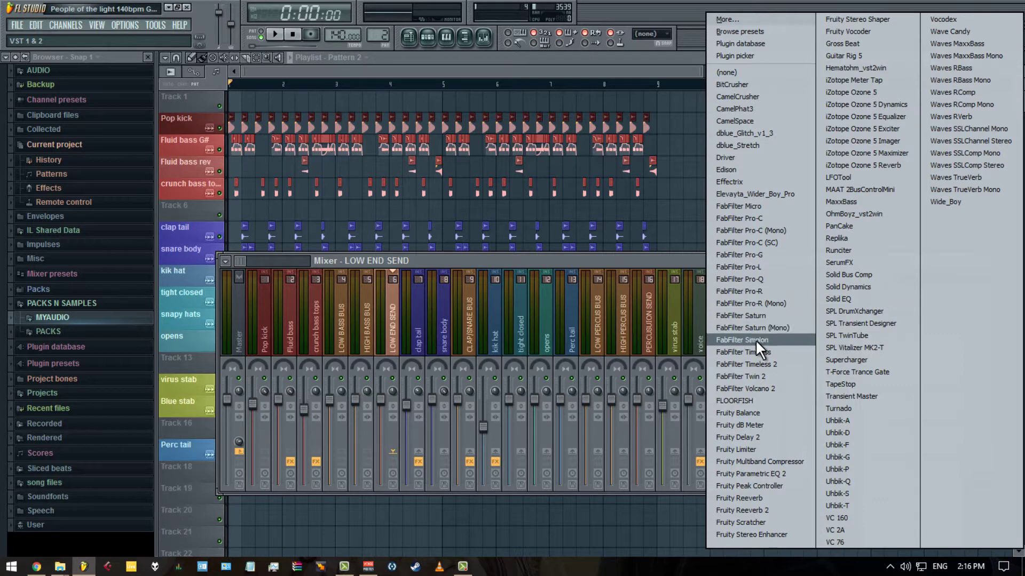
{"action": "left_click", "coordinate": [758, 387]}
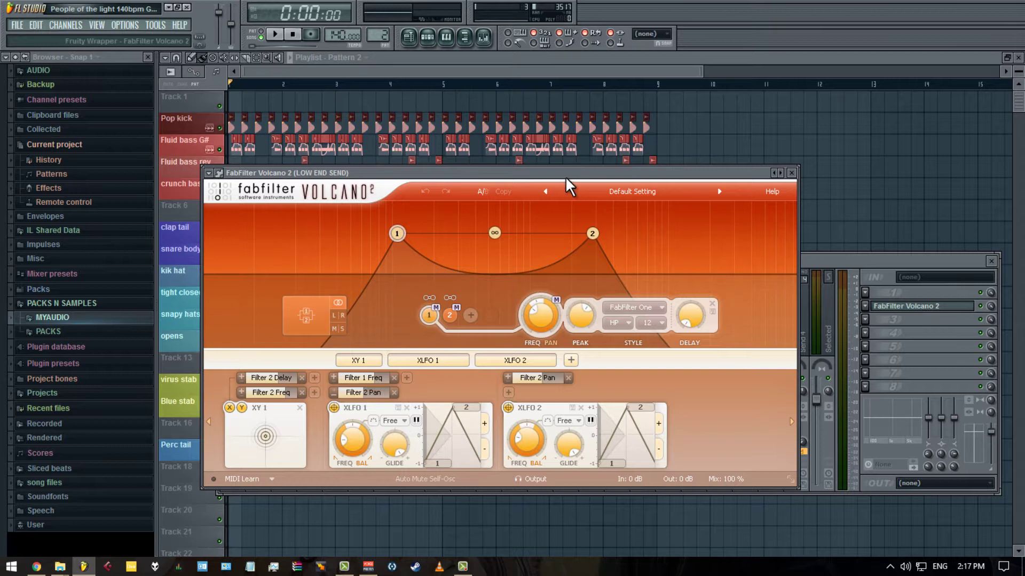
{"action": "left_click_drag", "start_coordinate": [565, 176], "coordinate": [565, 153]}
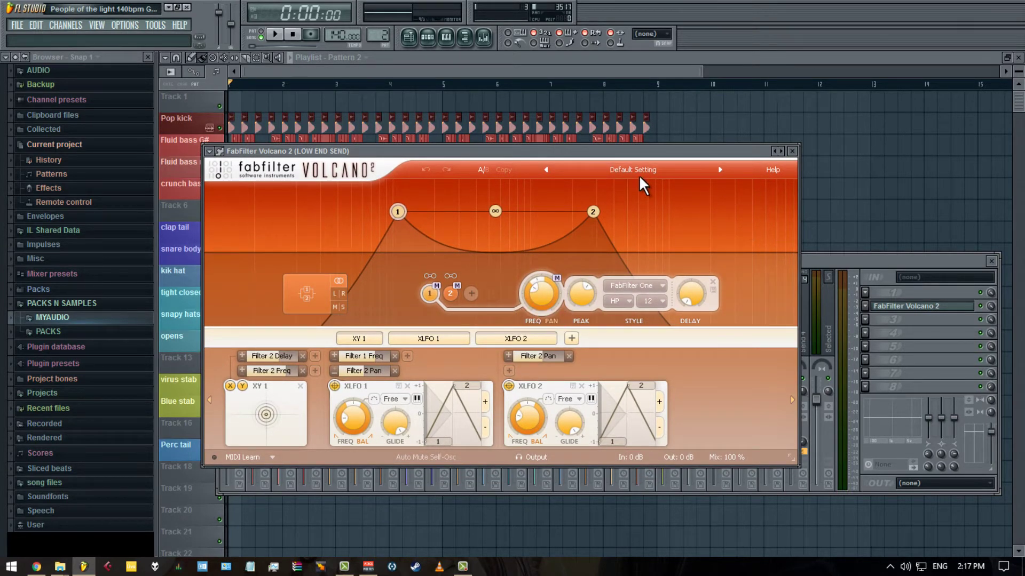
- Audition the loop and check the Volcano 2 plugin's wrapper settings before returning to its interface
{"action": "left_click", "coordinate": [276, 34]}
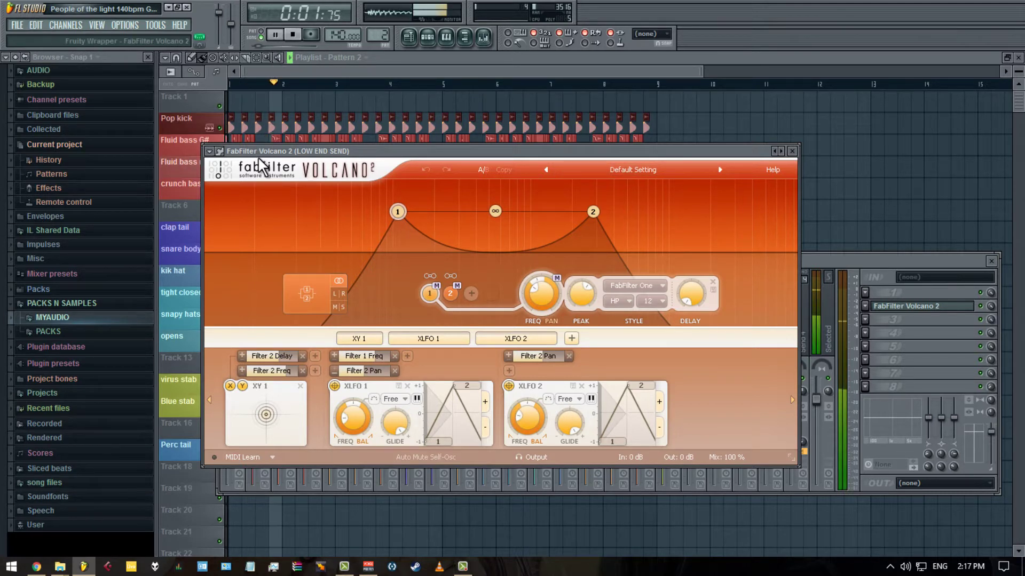
{"action": "left_click", "coordinate": [293, 35]}
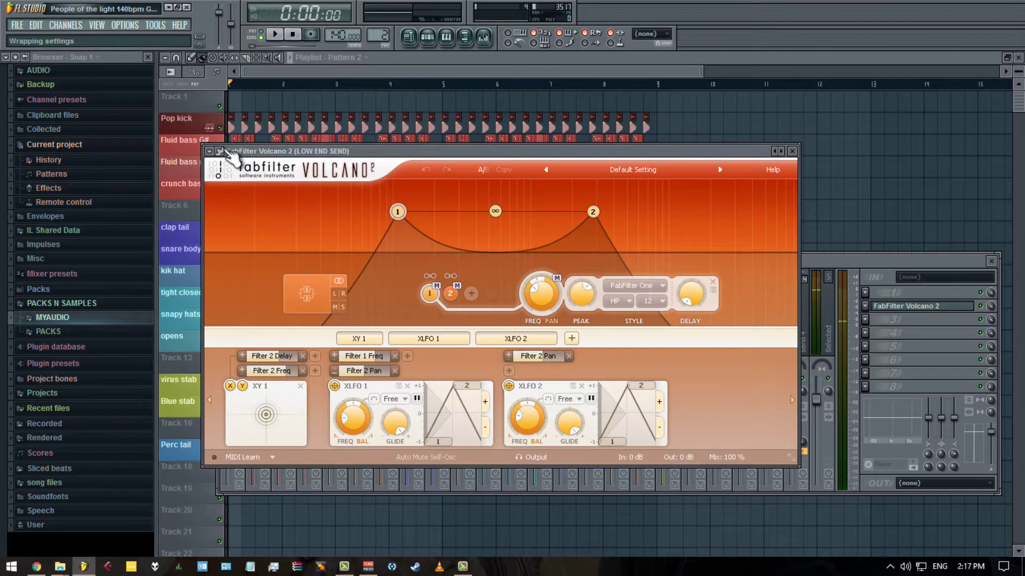
{"action": "left_click", "coordinate": [221, 151]}
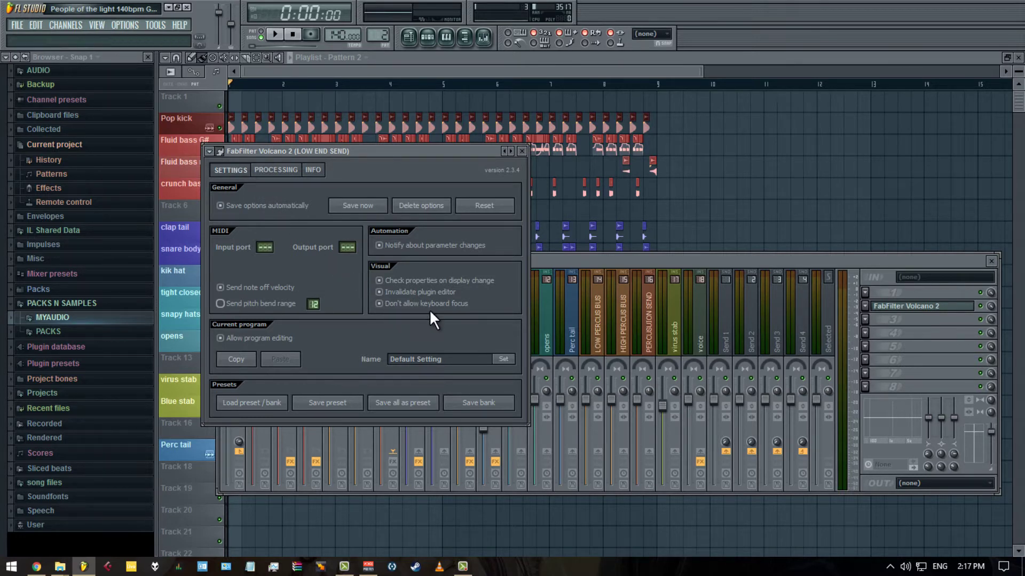
{"action": "left_click", "coordinate": [221, 152]}
{"action": "left_click_drag", "start_coordinate": [509, 151], "coordinate": [569, 126]}
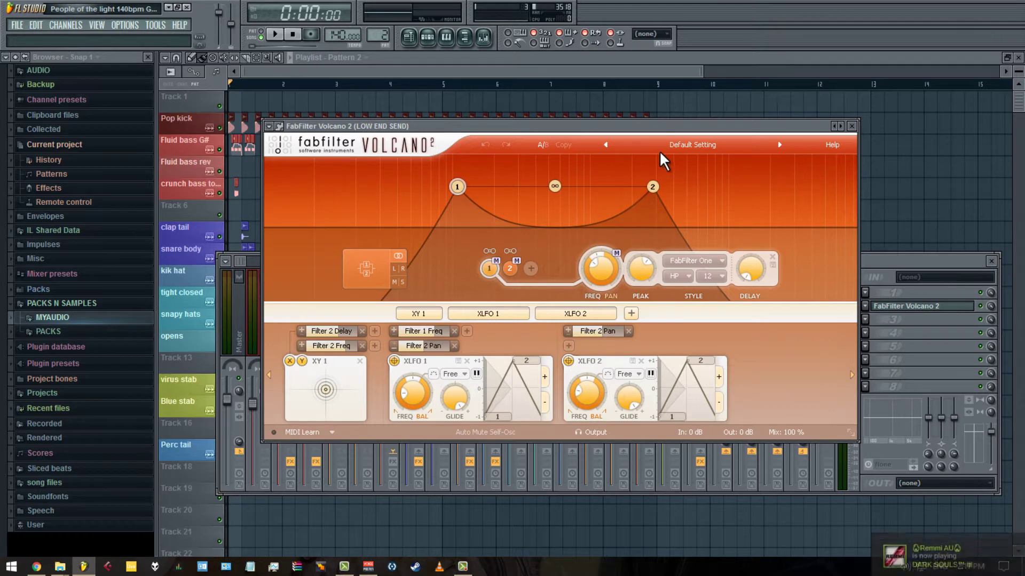
{"action": "key", "text": "space"}
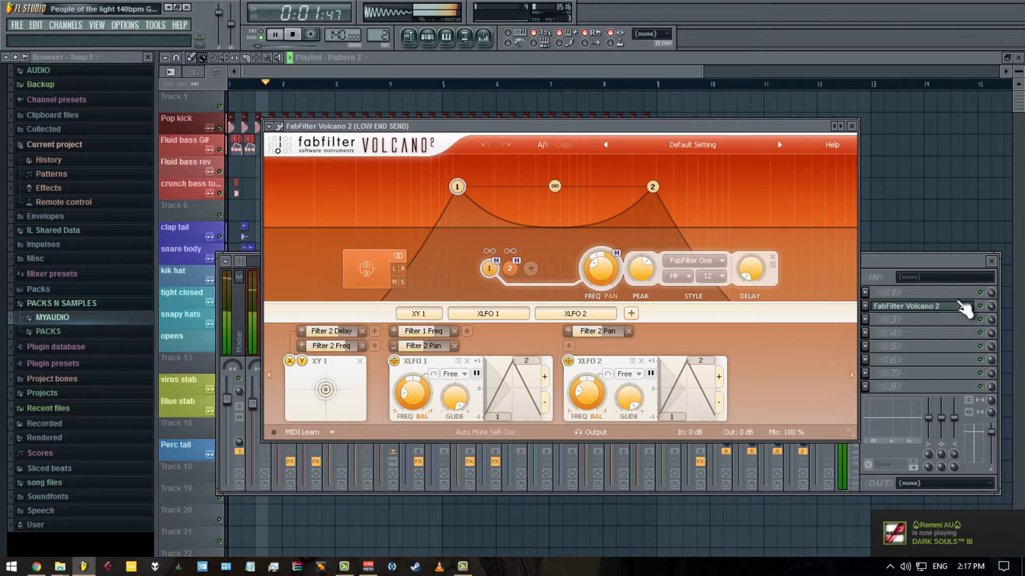
{"action": "key", "text": "space"}
- Detach the Volcano 2 window, enable the effects on the LOW END SEND track and play the loop through them
{"action": "left_click_drag", "start_coordinate": [816, 124], "coordinate": [732, 85]}
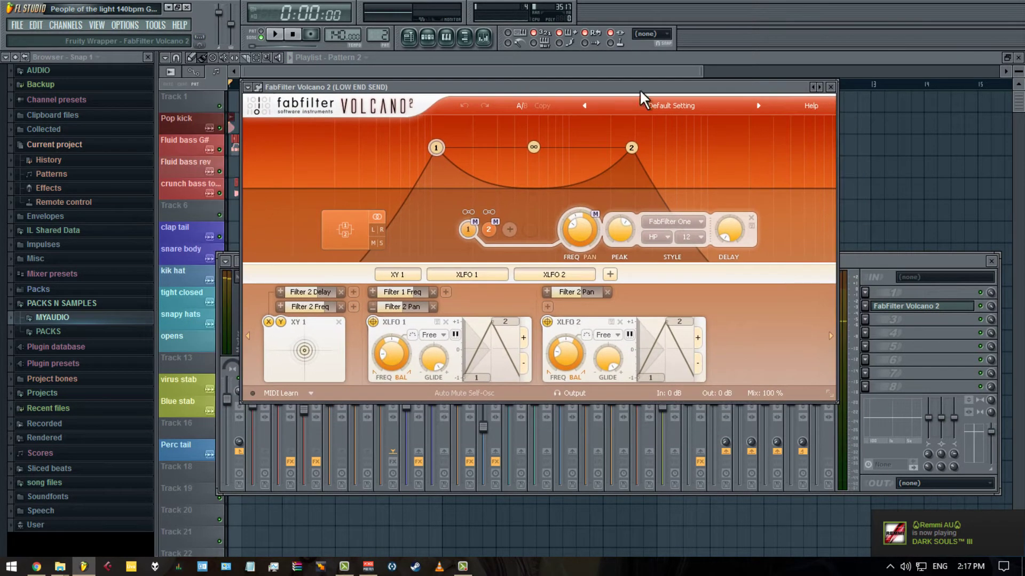
{"action": "left_click", "coordinate": [248, 87]}
{"action": "left_click", "coordinate": [276, 308]}
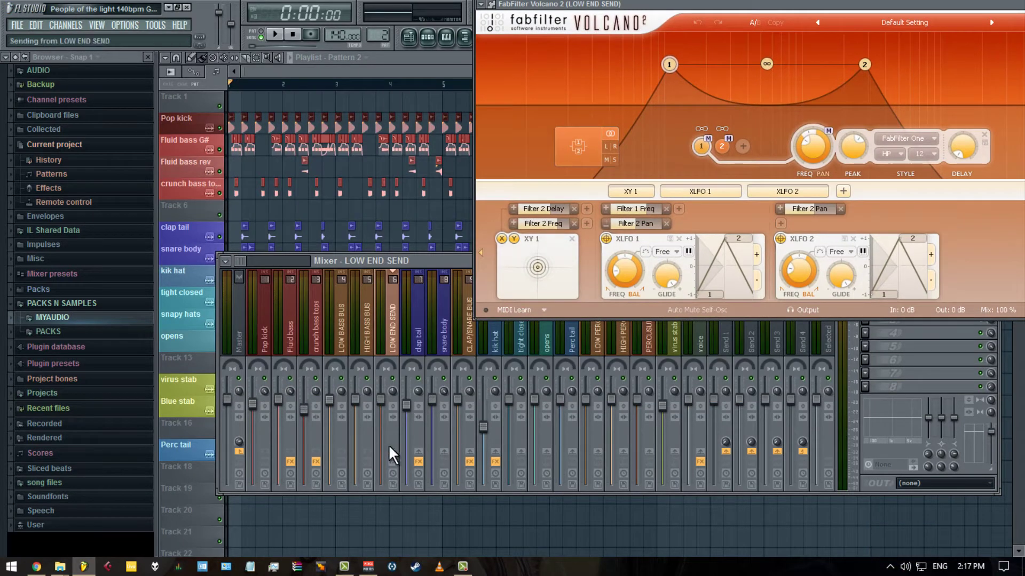
{"action": "left_click", "coordinate": [394, 462]}
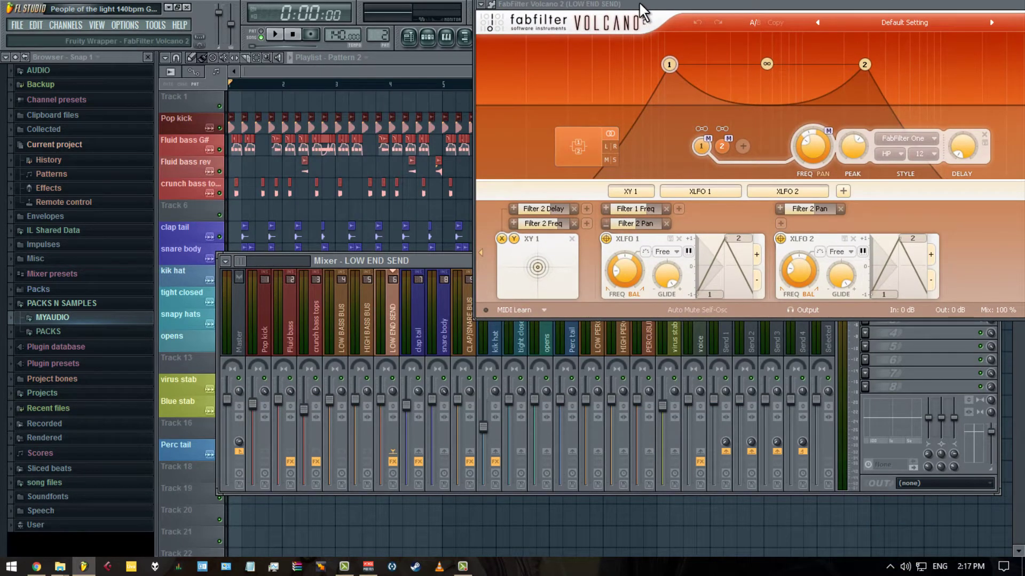
{"action": "left_click_drag", "start_coordinate": [639, 2], "coordinate": [360, 110]}
{"action": "key", "text": "space"}
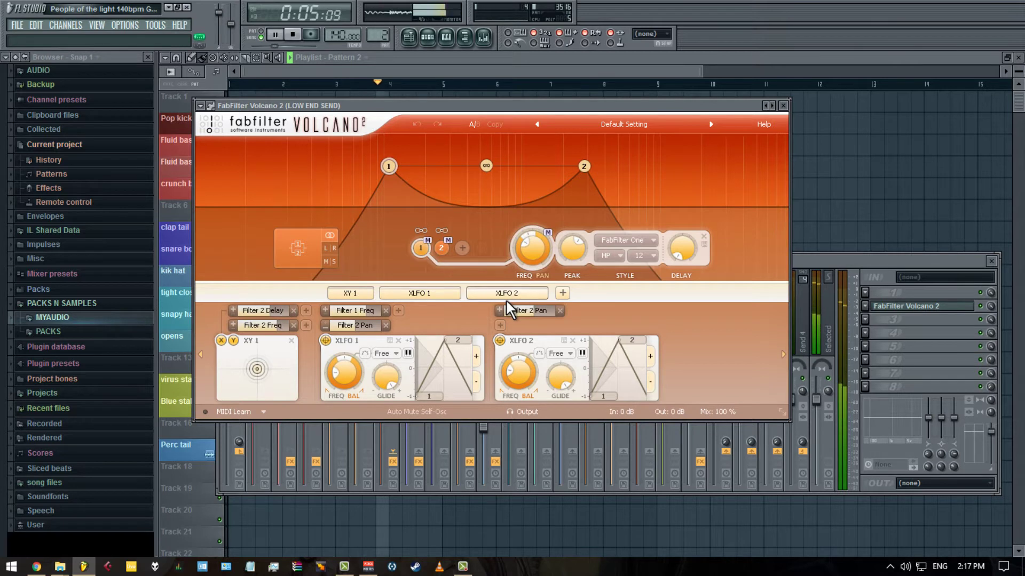
{"action": "key", "text": "space"}
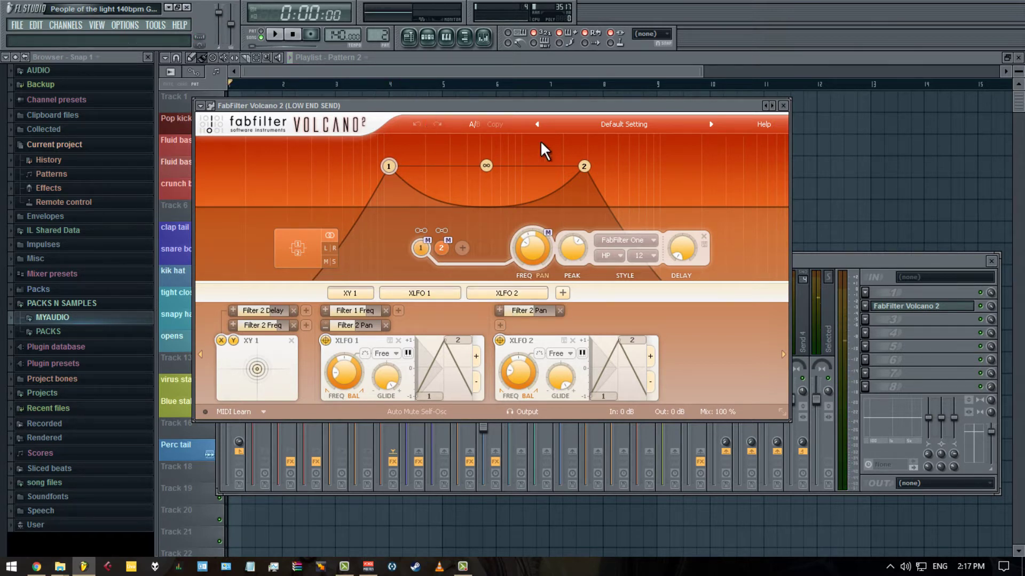
- Load Volcano 2's Clean preset and turn filter 1 into a high-pass (HP) with a resonant peak in the midrange
{"action": "left_click", "coordinate": [624, 127]}
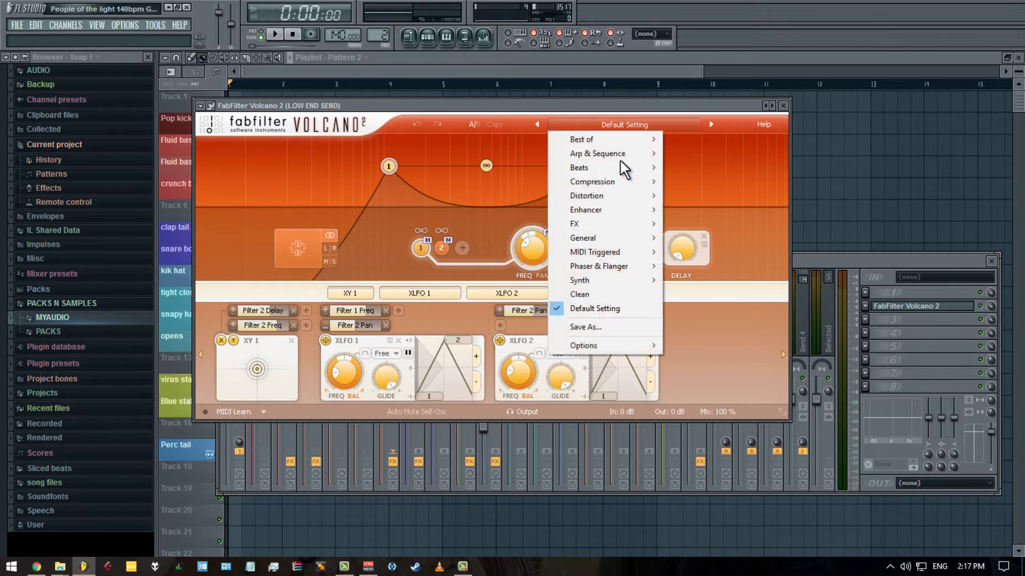
{"action": "left_click", "coordinate": [618, 292]}
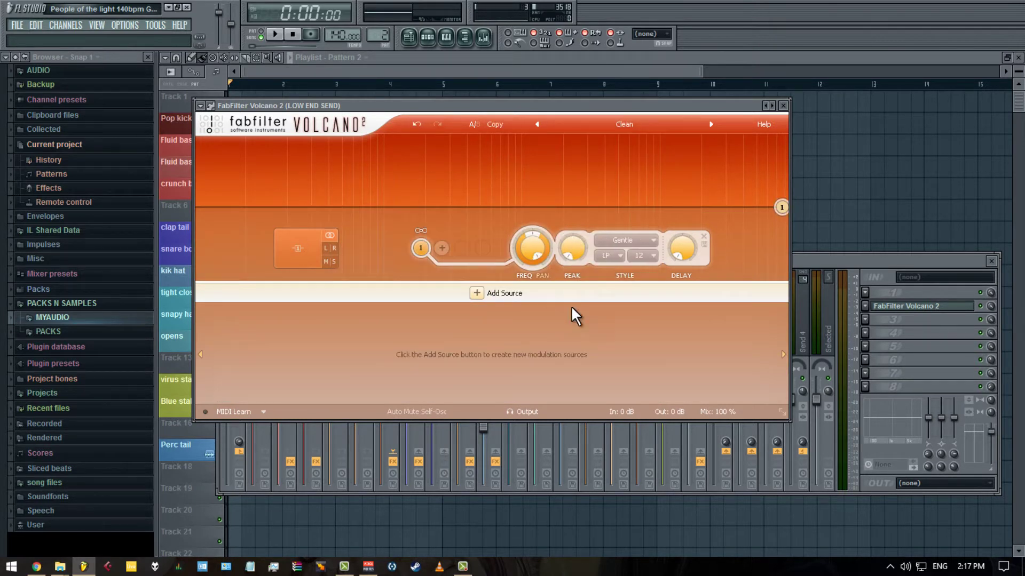
{"action": "left_click_drag", "start_coordinate": [778, 207], "coordinate": [645, 185]}
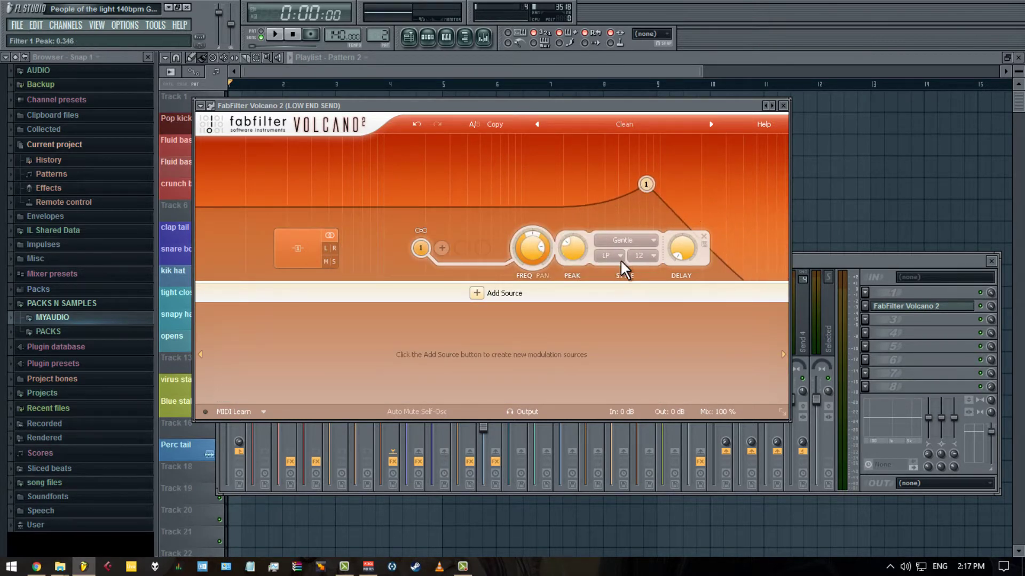
{"action": "left_click", "coordinate": [620, 259]}
{"action": "left_click", "coordinate": [626, 286]}
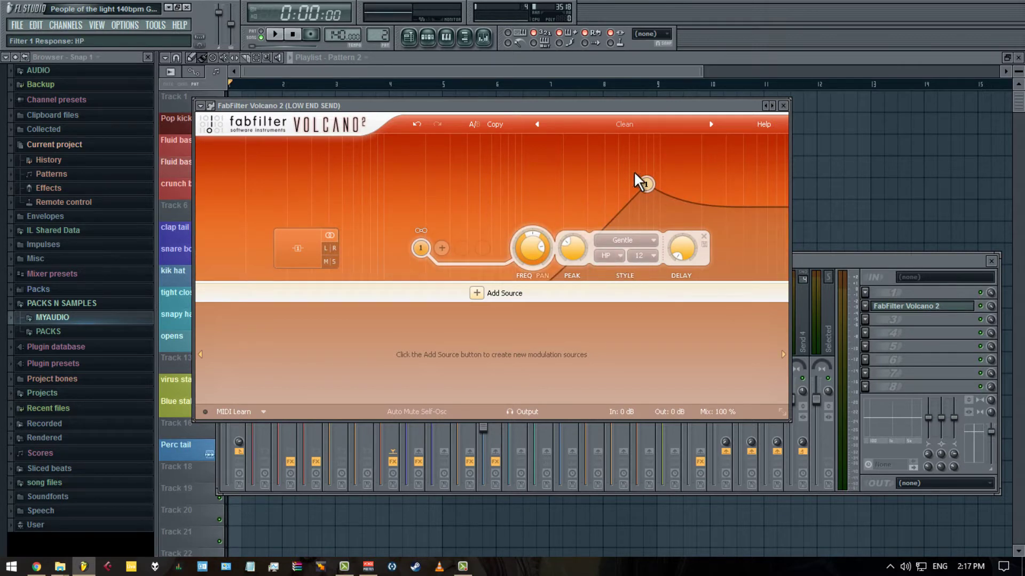
{"action": "left_click_drag", "start_coordinate": [643, 183], "coordinate": [532, 170]}
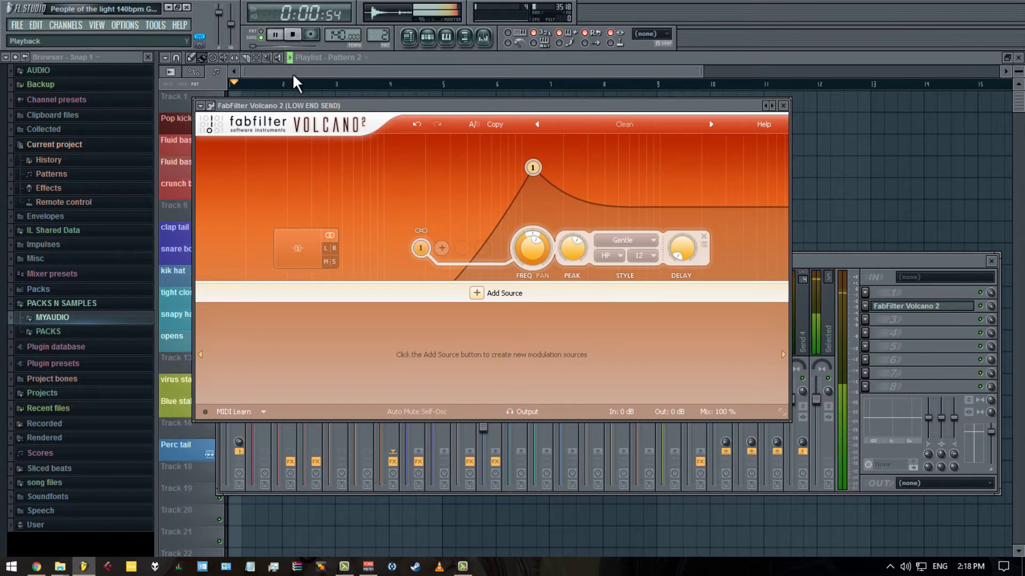
- Set filter 1's slope to 24, place its cutoff slightly below 630 Hz and raise its peak to about 0.43
{"action": "left_click_drag", "start_coordinate": [529, 167], "coordinate": [413, 217]}
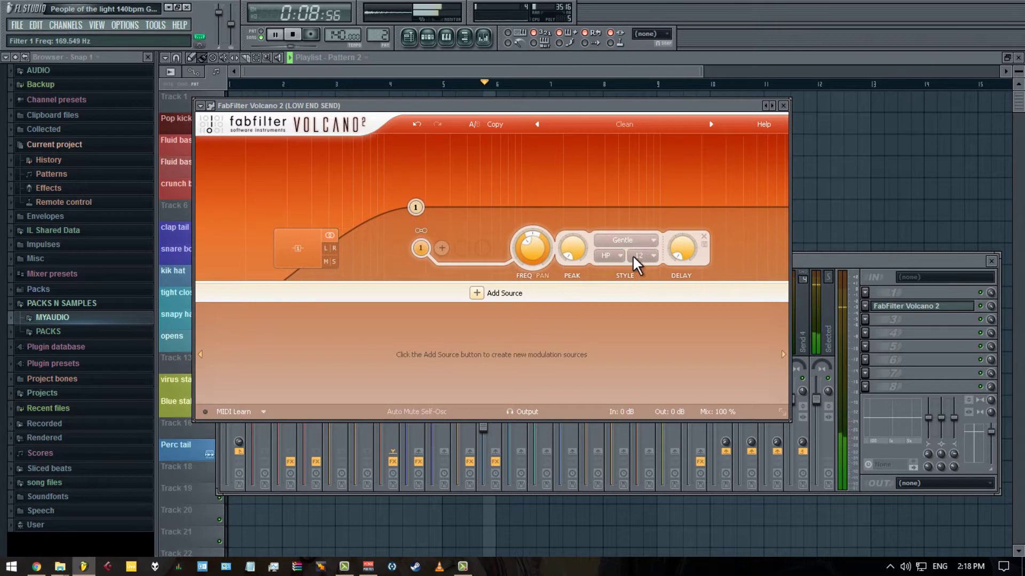
{"action": "left_click", "coordinate": [640, 256]}
{"action": "left_click", "coordinate": [664, 284]}
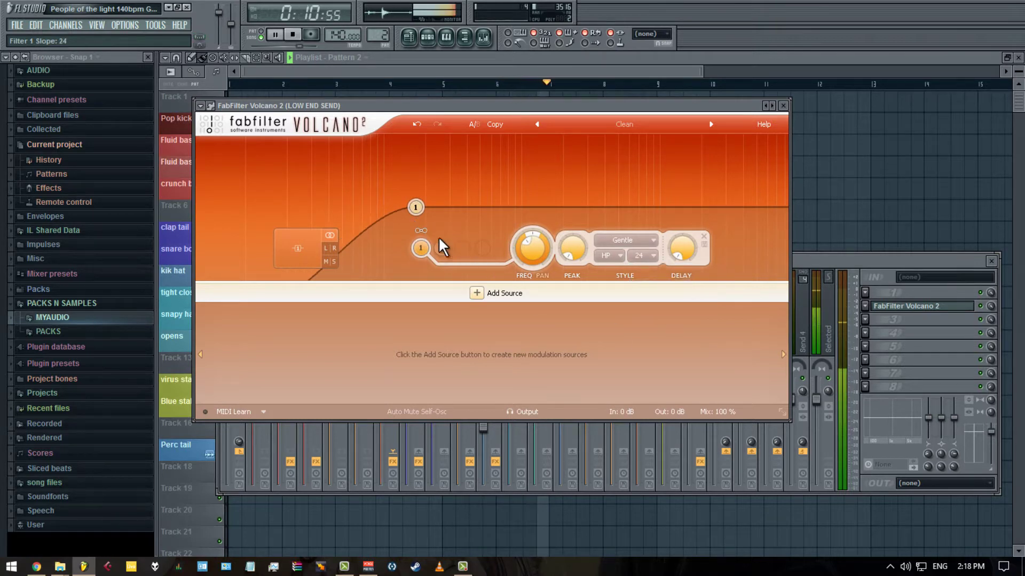
{"action": "key", "text": "space"}
{"action": "left_click_drag", "start_coordinate": [414, 210], "coordinate": [494, 193]}
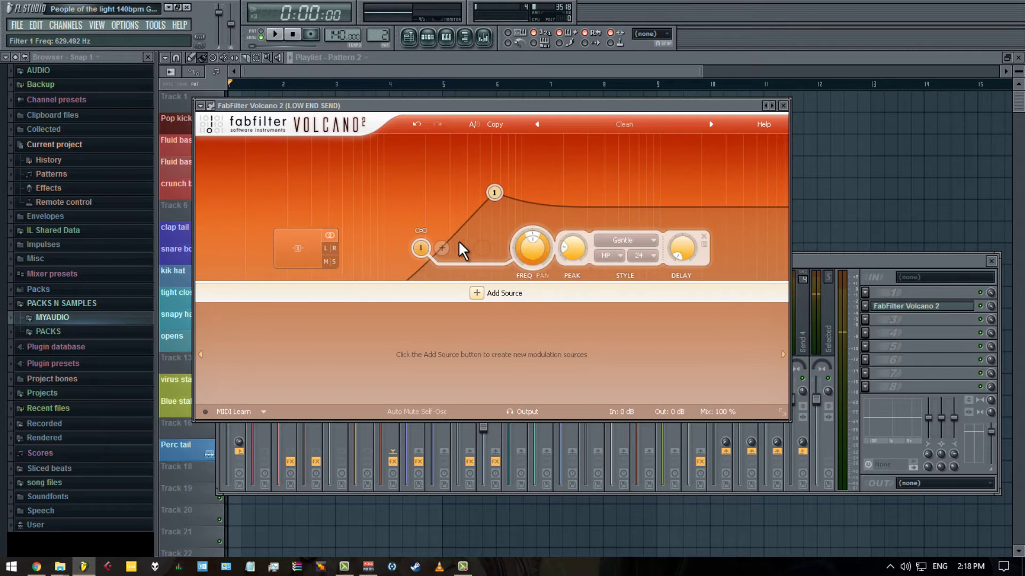
{"action": "left_click_drag", "start_coordinate": [494, 193], "coordinate": [485, 178]}
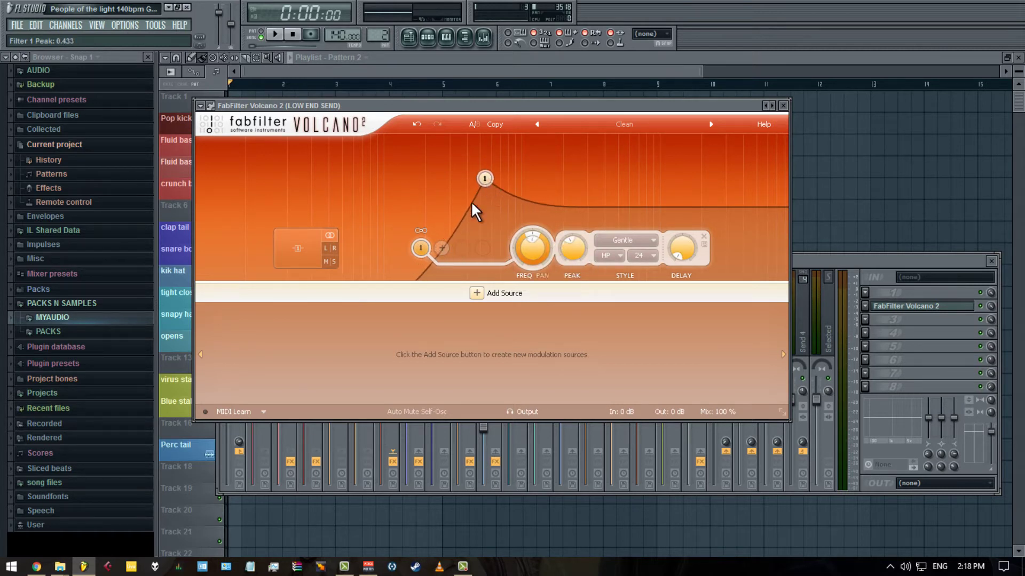
- Add filter 2 as a band-pass (BP) peaking at about 1.6 kHz, audition it and set its characteristic to Smooth
{"action": "left_click", "coordinate": [442, 248]}
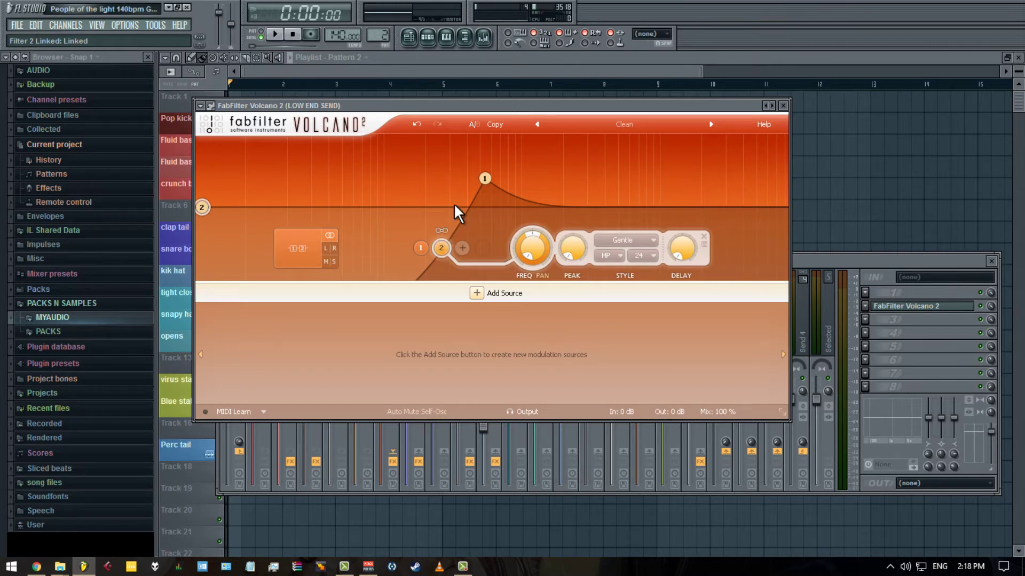
{"action": "left_click_drag", "start_coordinate": [203, 210], "coordinate": [557, 184]}
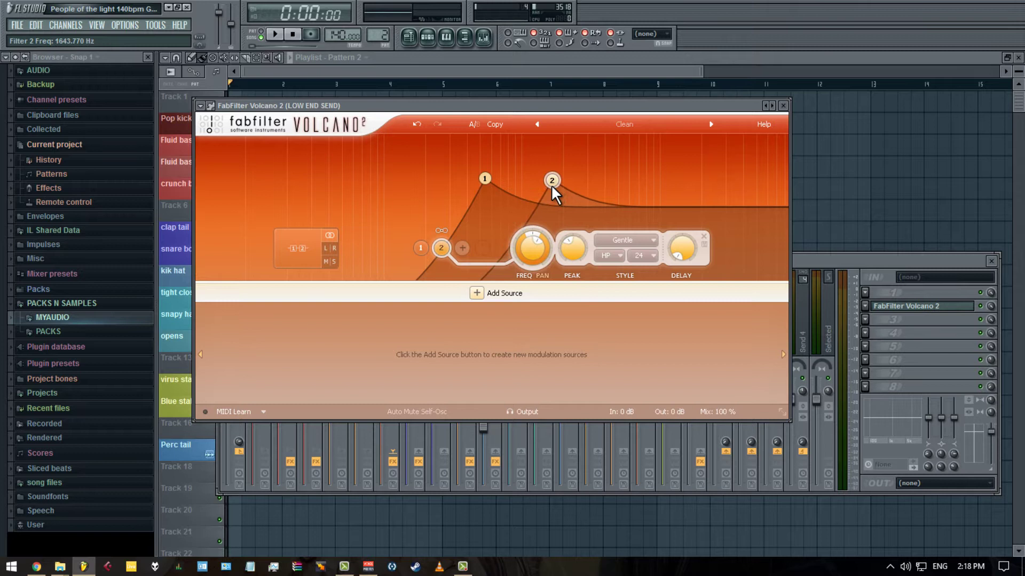
{"action": "left_click", "coordinate": [614, 253]}
{"action": "left_click", "coordinate": [617, 294]}
{"action": "mouse_move", "coordinate": [555, 188]}
{"action": "left_mouse_down"}
{"action": "mouse_move", "coordinate": [562, 170]}
{"action": "mouse_move", "coordinate": [549, 181]}
{"action": "left_mouse_up"}
{"action": "left_click", "coordinate": [287, 36]}
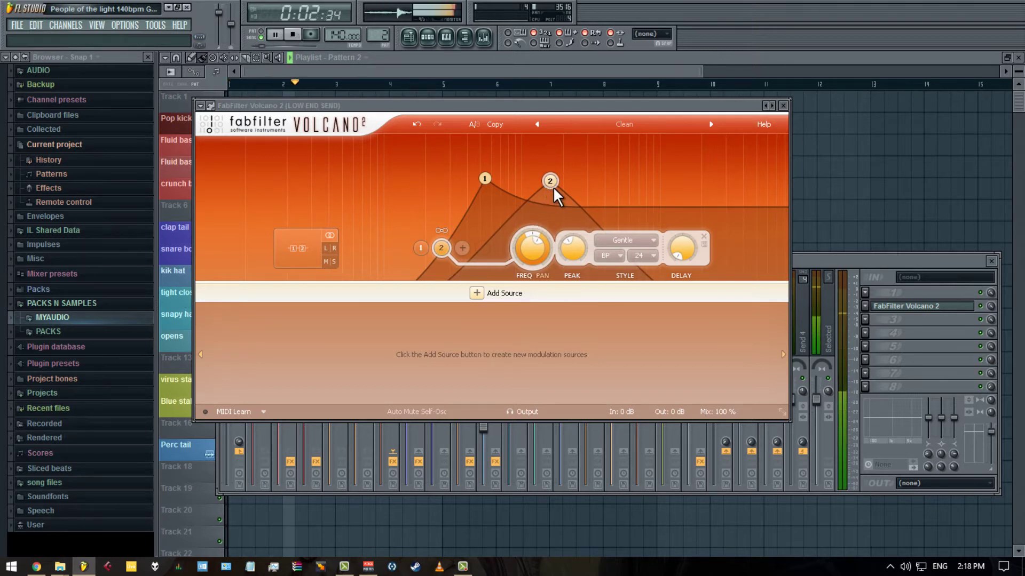
{"action": "key", "text": "space"}
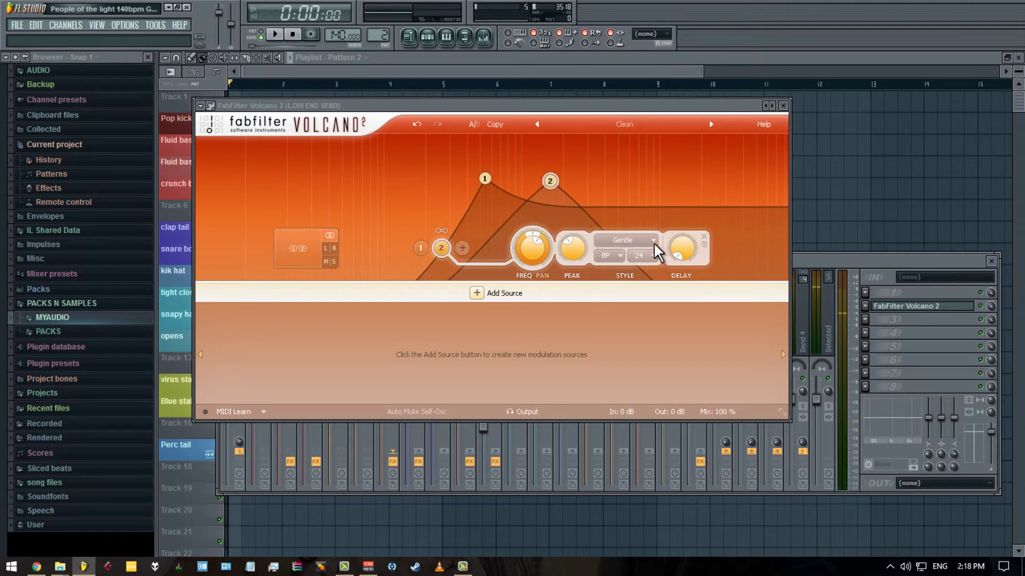
{"action": "left_click", "coordinate": [653, 241]}
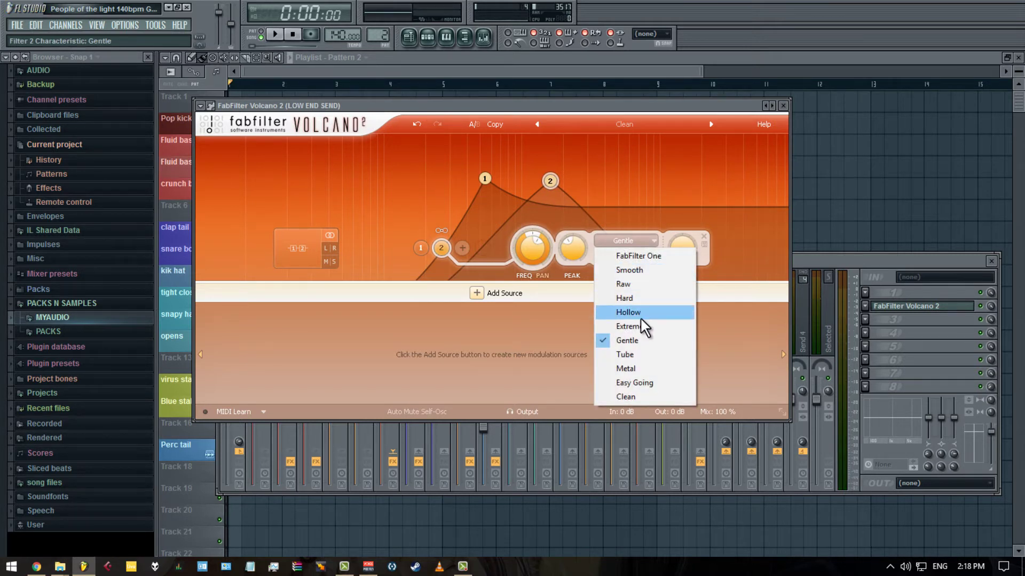
{"action": "left_click", "coordinate": [637, 270]}
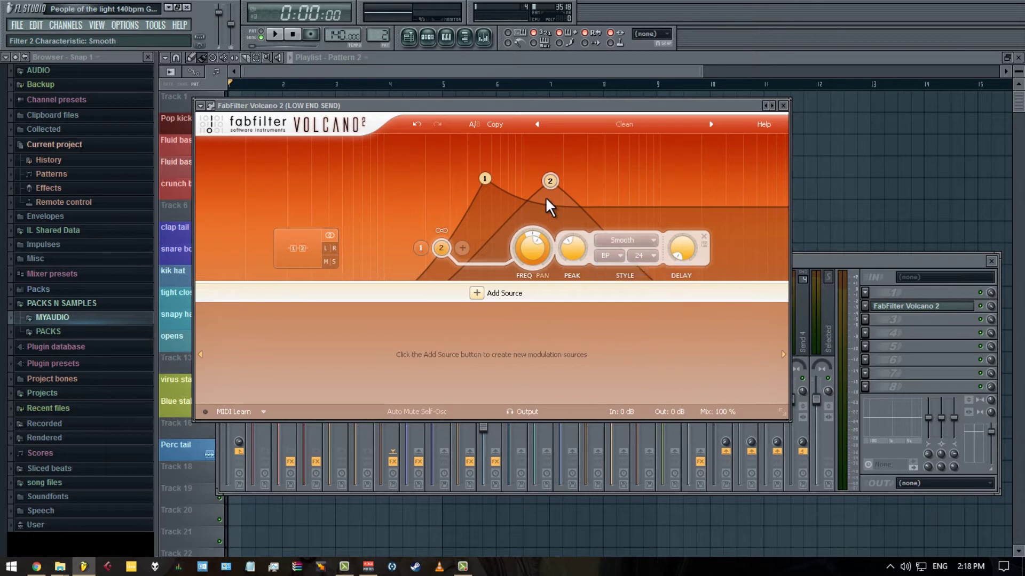
- Add filter 3 as a low-pass (LP) above filter 2's frequency with a peak of about 0.33, auditioning it with the loop
{"action": "left_click", "coordinate": [464, 247]}
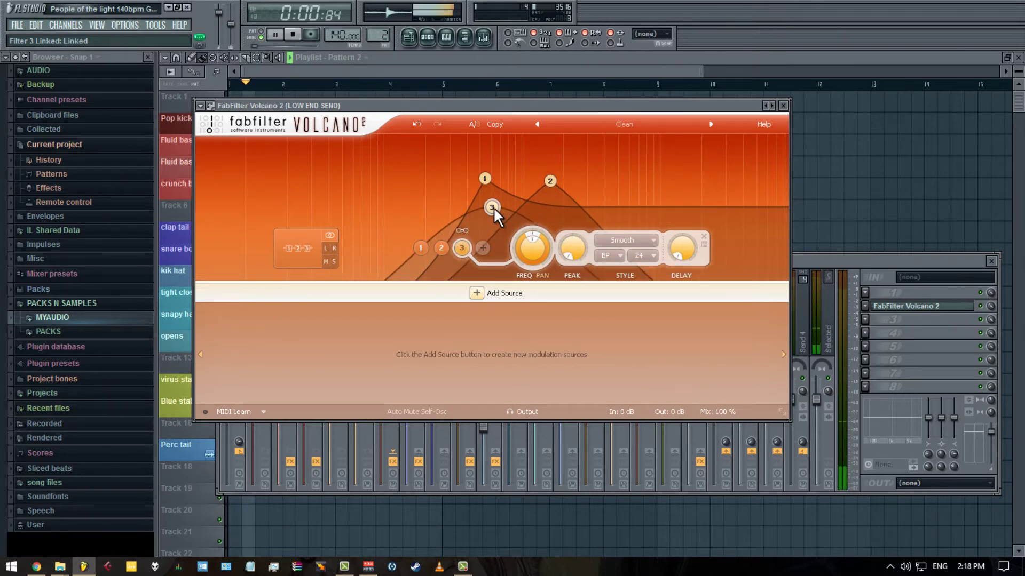
{"action": "left_click_drag", "start_coordinate": [494, 210], "coordinate": [464, 187]}
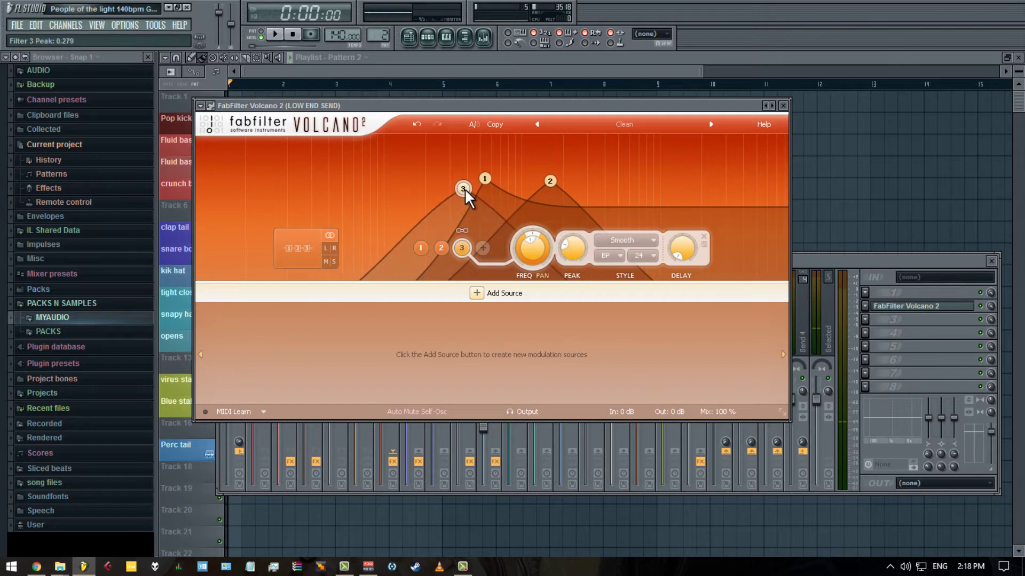
{"action": "left_click", "coordinate": [609, 256]}
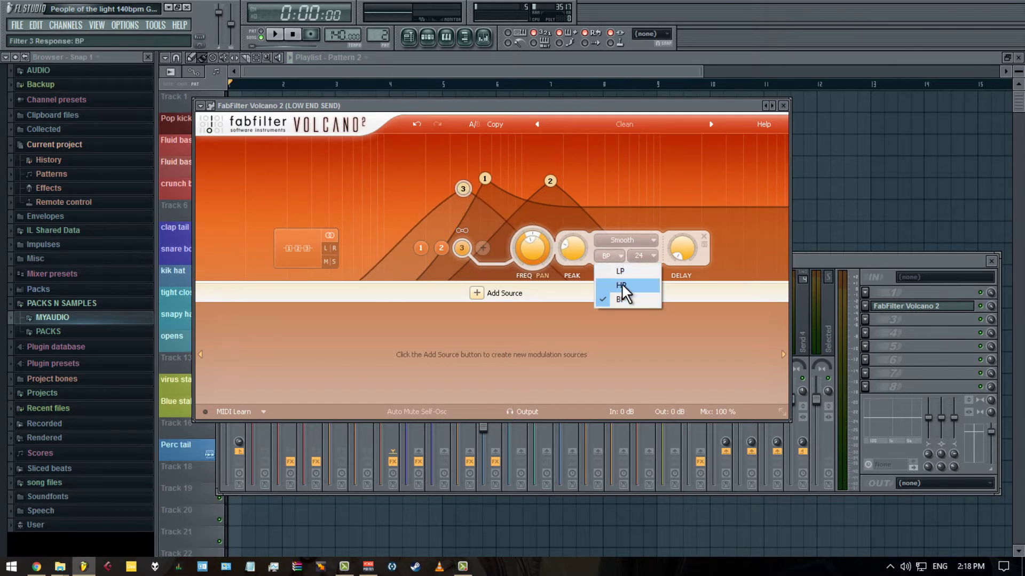
{"action": "left_click", "coordinate": [620, 271]}
{"action": "key", "text": "space"}
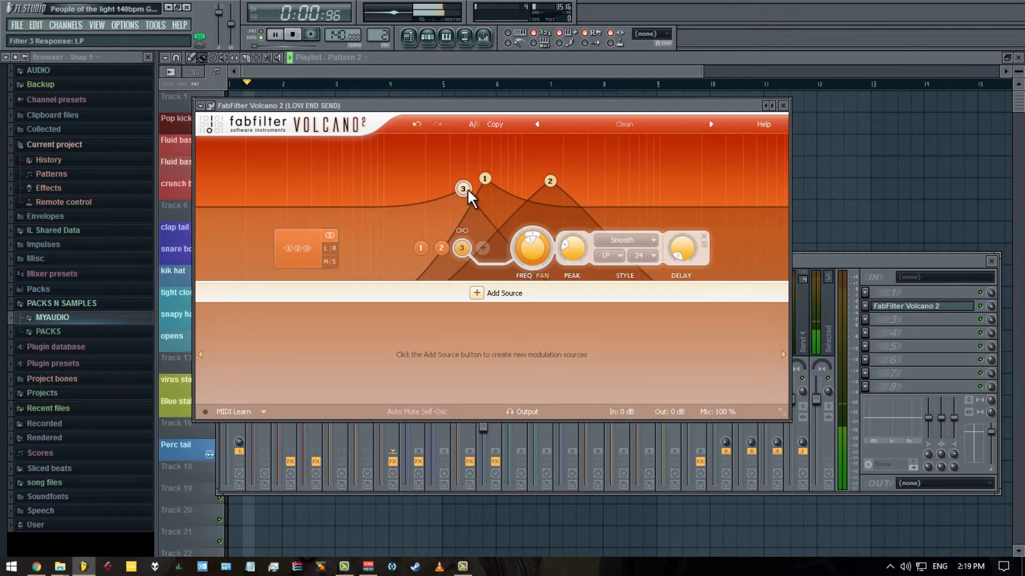
{"action": "left_click_drag", "start_coordinate": [466, 188], "coordinate": [626, 185]}
{"action": "key", "text": "space"}
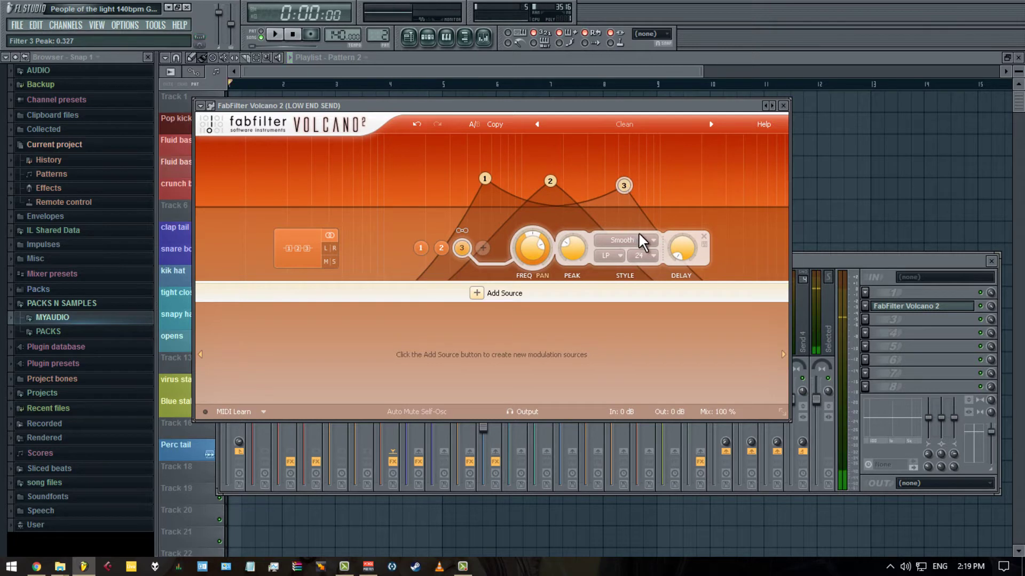
- Audition filter 3 with the FabFilter One characteristic and settle on Gentle
{"action": "left_click", "coordinate": [639, 238]}
{"action": "left_click", "coordinate": [641, 254]}
{"action": "key", "text": "space"}
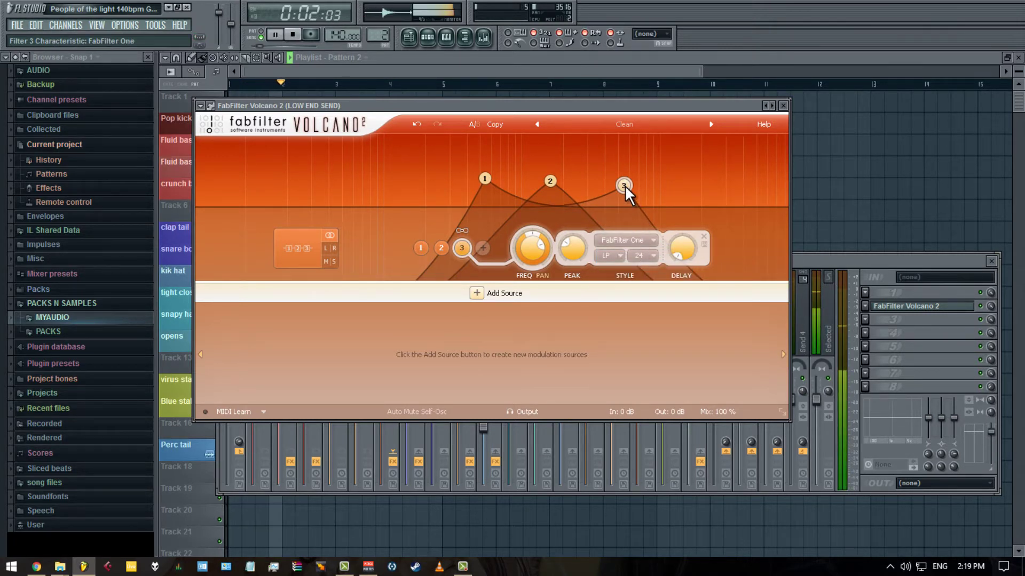
{"action": "key", "text": "space"}
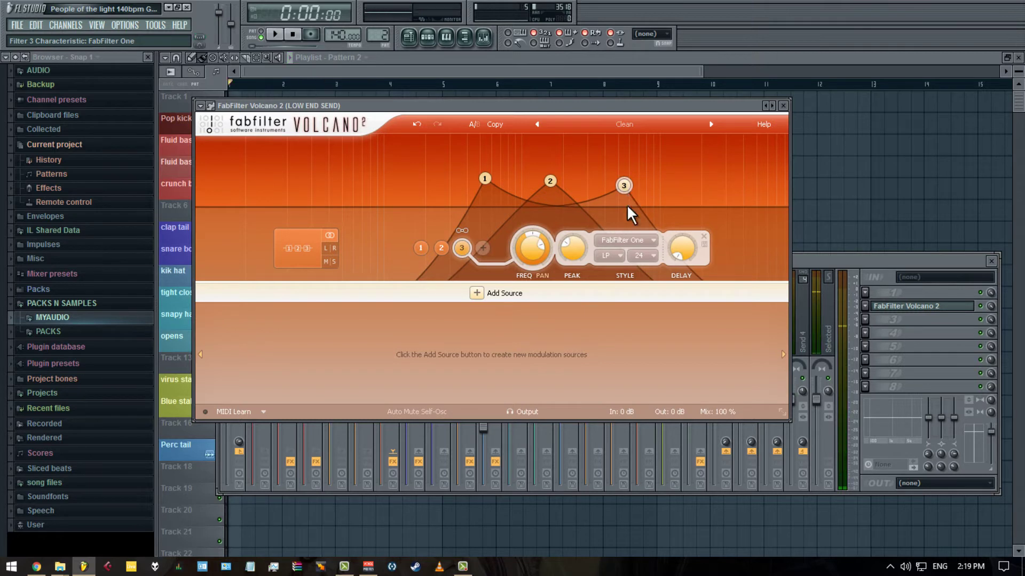
{"action": "left_click", "coordinate": [641, 240]}
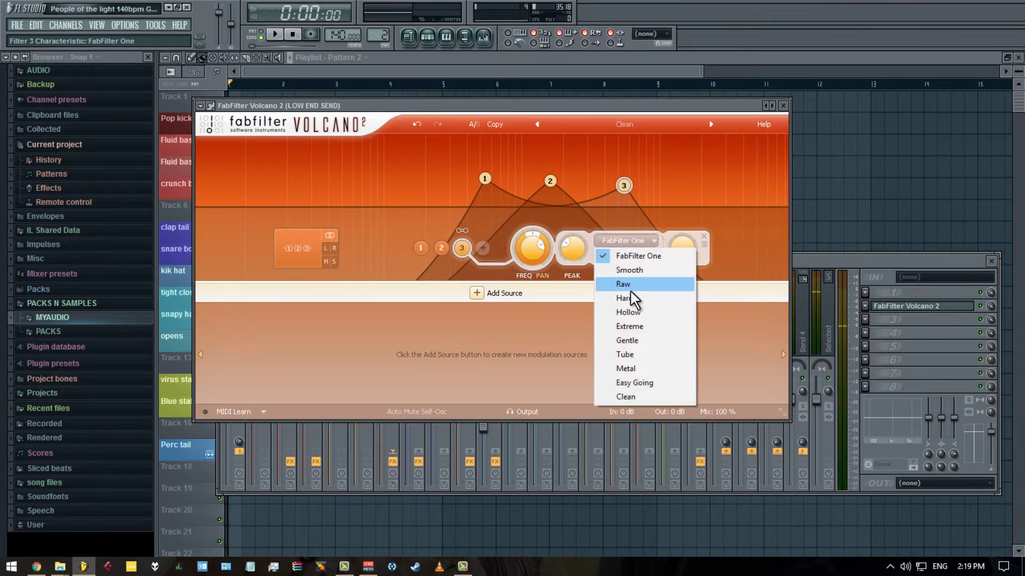
{"action": "left_click", "coordinate": [640, 340]}
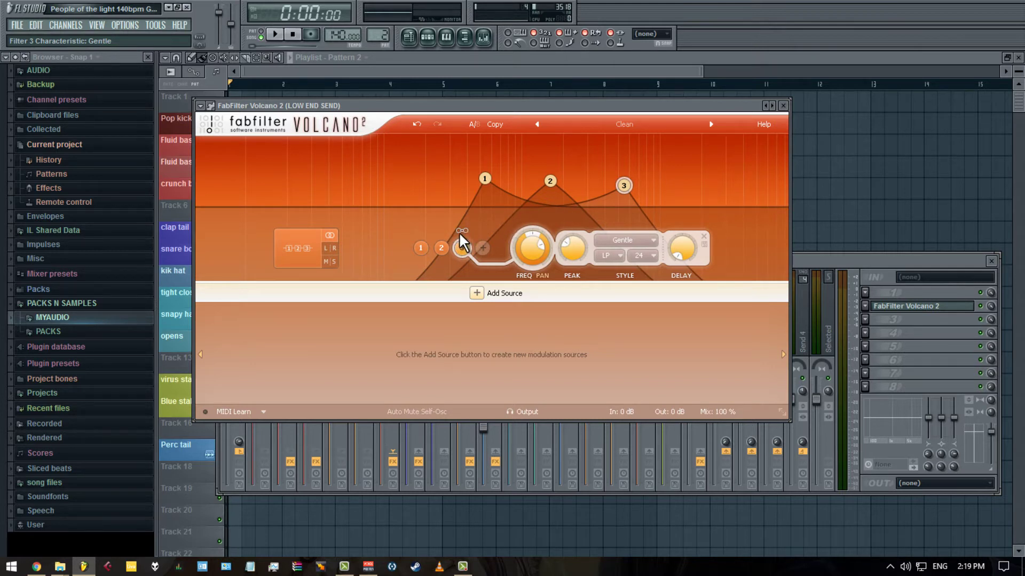
- Link filters 1, 2 and 3 and move them together, bringing filter 3's peak to about 0.365
{"action": "left_click", "coordinate": [440, 231]}
{"action": "left_click", "coordinate": [416, 231]}
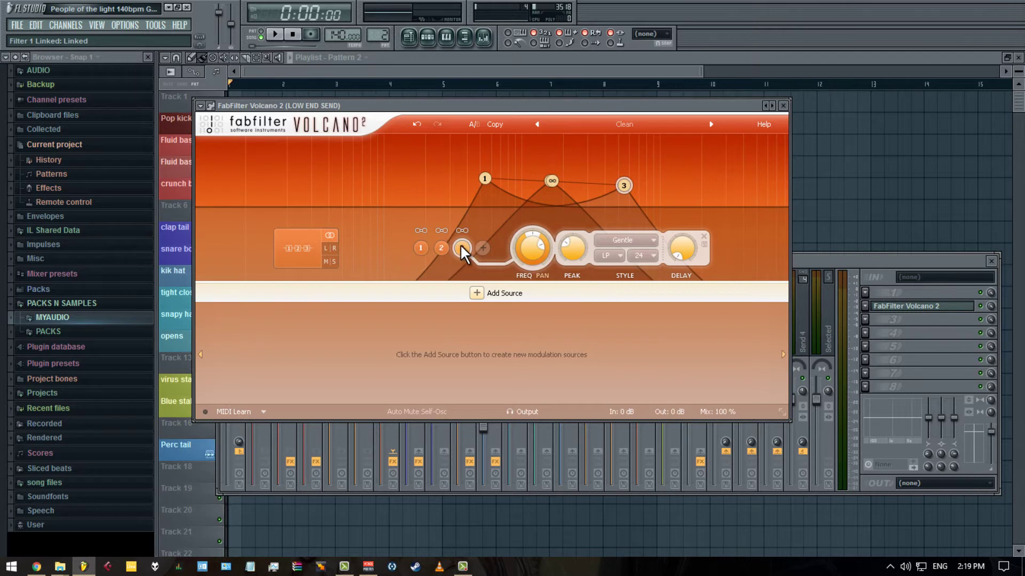
{"action": "left_click_drag", "start_coordinate": [553, 181], "coordinate": [566, 178]}
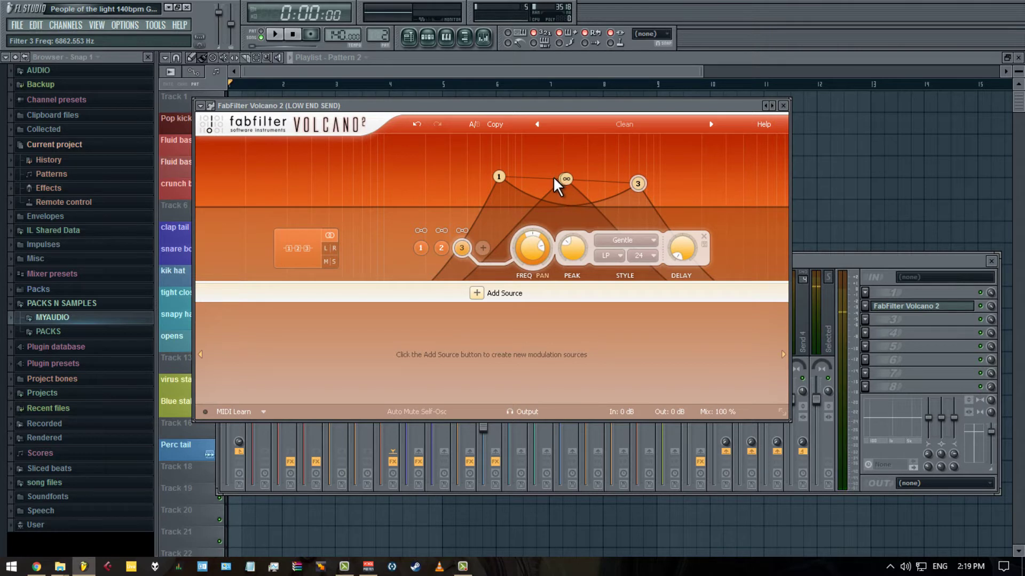
{"action": "mouse_move", "coordinate": [554, 177]}
{"action": "left_mouse_down"}
{"action": "mouse_move", "coordinate": [565, 176]}
{"action": "mouse_move", "coordinate": [510, 151]}
{"action": "mouse_move", "coordinate": [555, 172]}
{"action": "mouse_move", "coordinate": [549, 179]}
{"action": "left_mouse_up"}
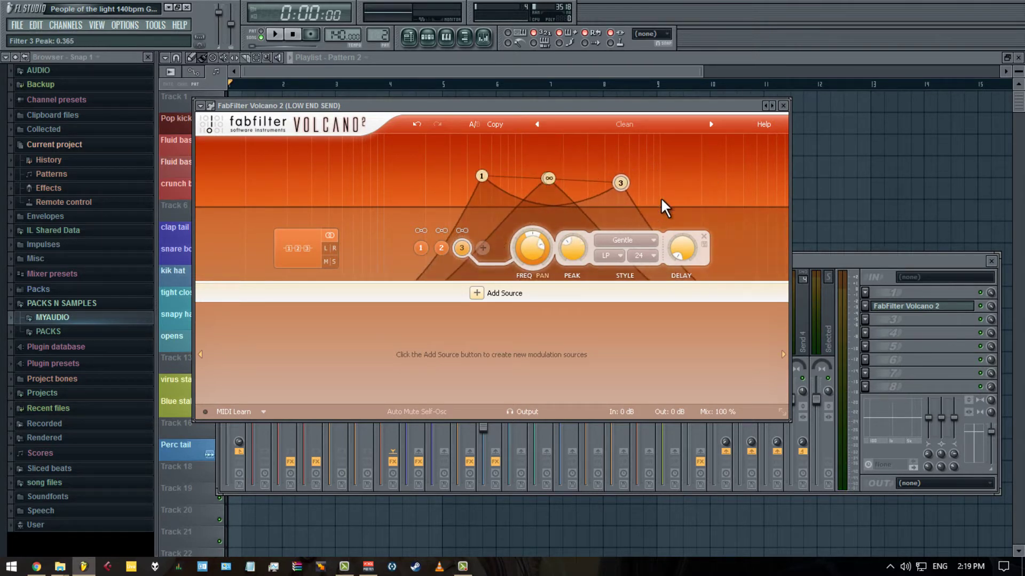
- Route the three filters in parallel and reposition the linked group, with filter 2's peak at about 0.255
{"action": "left_click", "coordinate": [290, 248]}
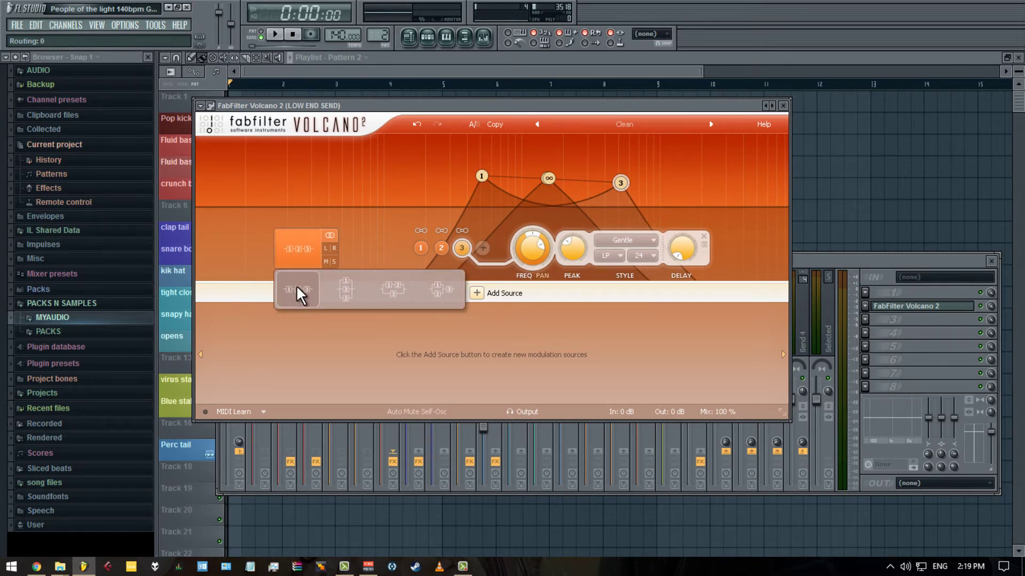
{"action": "left_click", "coordinate": [344, 288]}
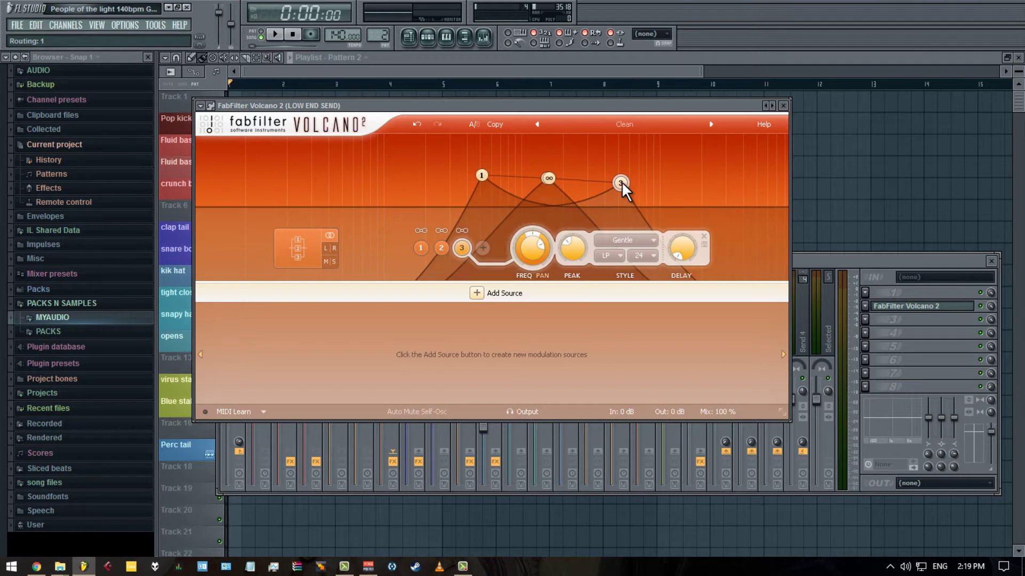
{"action": "left_click_drag", "start_coordinate": [623, 181], "coordinate": [670, 210]}
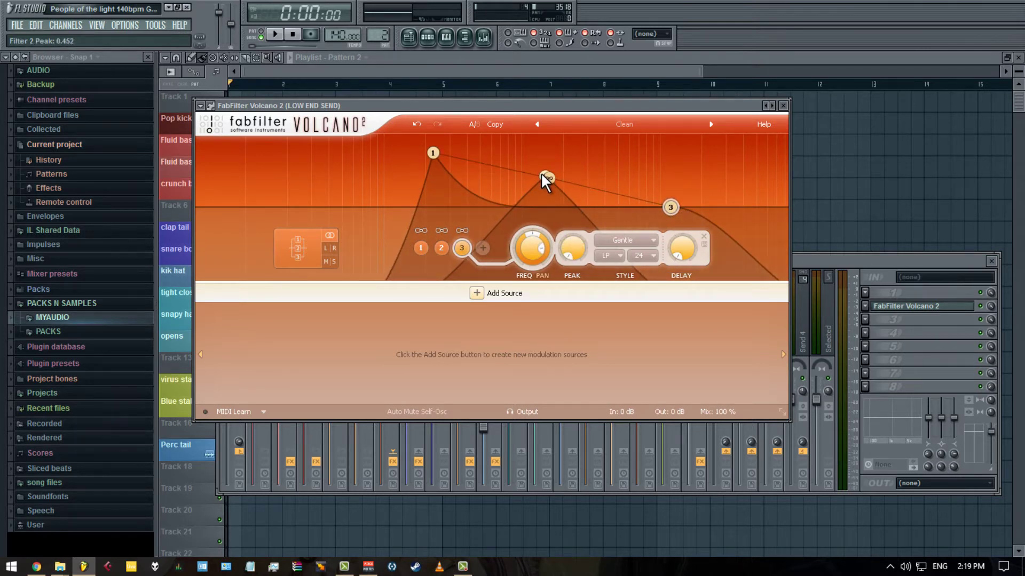
{"action": "left_click_drag", "start_coordinate": [546, 177], "coordinate": [573, 190]}
{"action": "left_click_drag", "start_coordinate": [703, 206], "coordinate": [633, 181]}
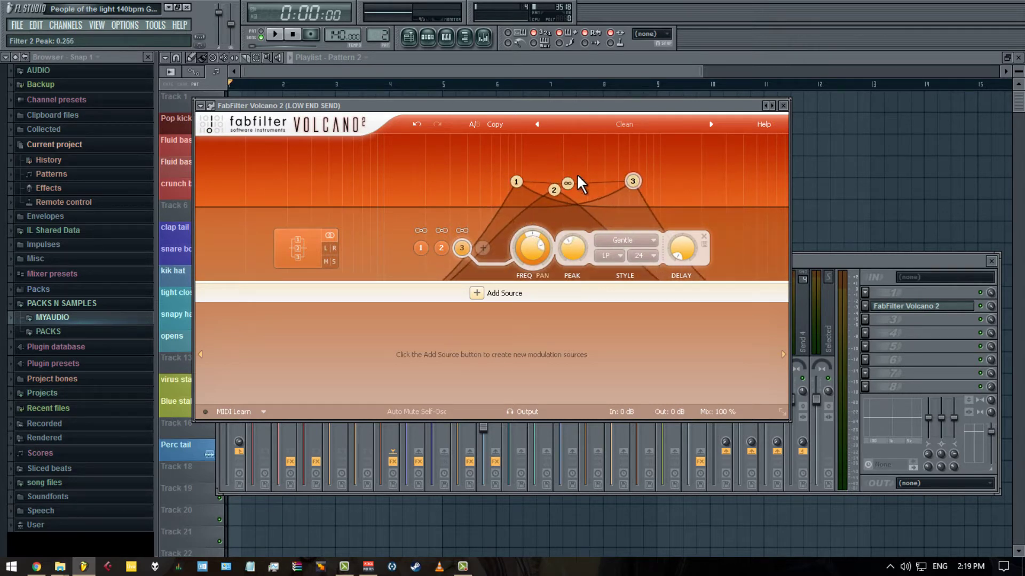
- Switch filter 3 to high-pass (HP) and sweep it to the top of its frequency and peak range during playback
{"action": "double_click", "coordinate": [633, 181]}
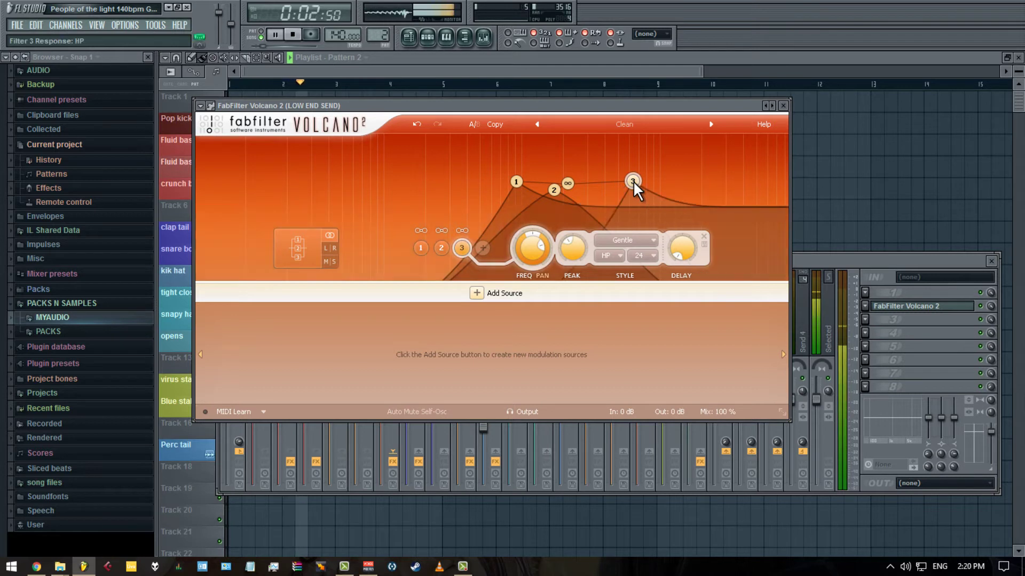
{"action": "mouse_move", "coordinate": [633, 180]}
{"action": "left_mouse_down"}
{"action": "mouse_move", "coordinate": [655, 165]}
{"action": "mouse_move", "coordinate": [559, 145]}
{"action": "mouse_move", "coordinate": [507, 147]}
{"action": "mouse_move", "coordinate": [447, 178]}
{"action": "mouse_move", "coordinate": [412, 240]}
{"action": "mouse_move", "coordinate": [290, 271]}
{"action": "mouse_move", "coordinate": [254, 269]}
{"action": "mouse_move", "coordinate": [230, 229]}
{"action": "mouse_move", "coordinate": [239, 181]}
{"action": "mouse_move", "coordinate": [265, 155]}
{"action": "mouse_move", "coordinate": [406, 140]}
{"action": "mouse_move", "coordinate": [450, 138]}
{"action": "mouse_move", "coordinate": [483, 157]}
{"action": "mouse_move", "coordinate": [648, 148]}
{"action": "mouse_move", "coordinate": [722, 168]}
{"action": "mouse_move", "coordinate": [738, 200]}
{"action": "mouse_move", "coordinate": [779, 193]}
{"action": "mouse_move", "coordinate": [767, 140]}
{"action": "mouse_move", "coordinate": [770, 114]}
{"action": "mouse_move", "coordinate": [787, 107]}
{"action": "mouse_move", "coordinate": [777, 108]}
{"action": "left_mouse_up"}
{"action": "key", "text": "space"}
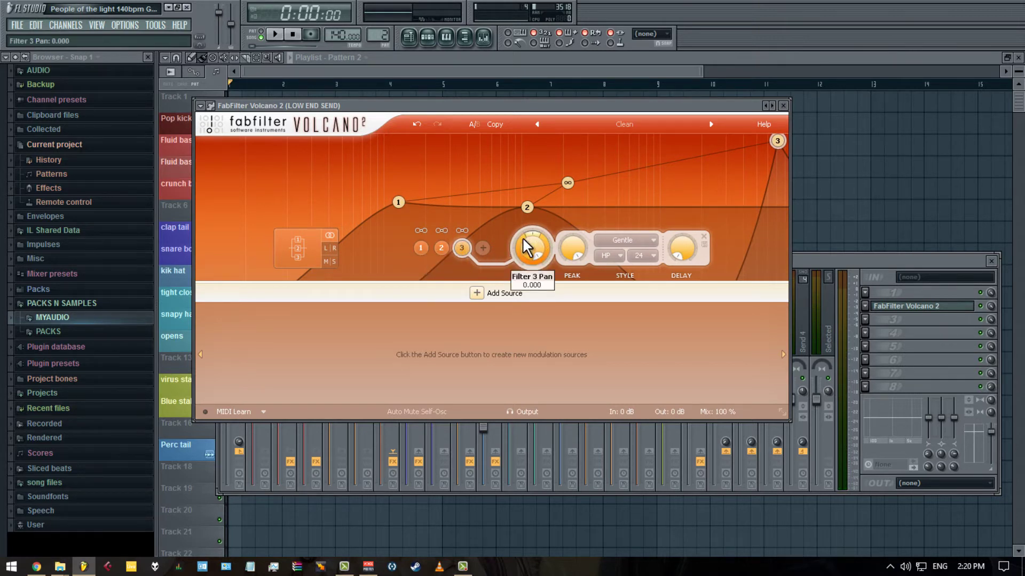
- Pan filter 3 toward the right and filter 1 toward the left
{"action": "mouse_move", "coordinate": [524, 232]}
{"action": "left_mouse_down"}
{"action": "mouse_move", "coordinate": [537, 213]}
{"action": "mouse_move", "coordinate": [516, 249]}
{"action": "left_mouse_up"}
{"action": "left_click", "coordinate": [399, 202]}
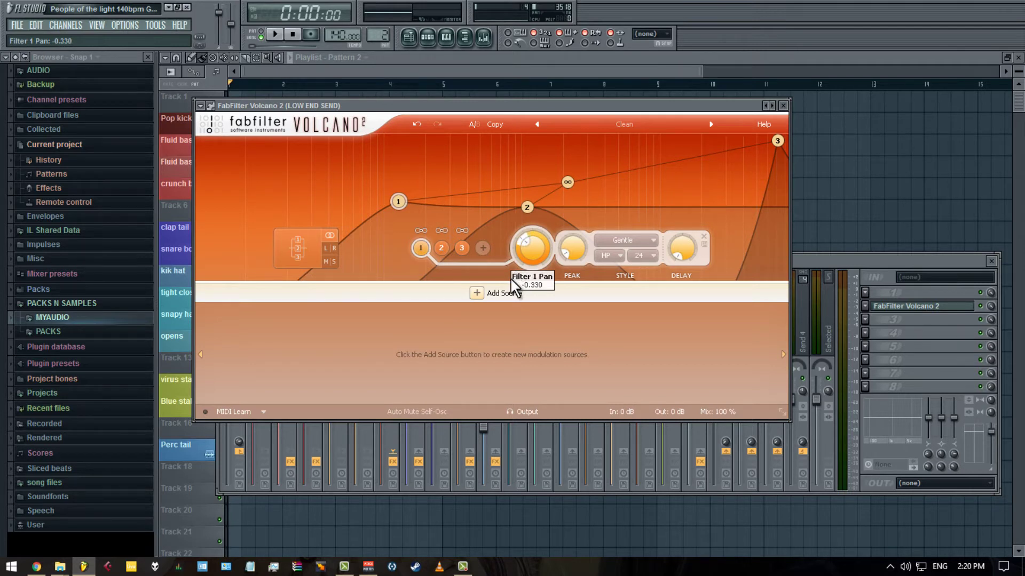
{"action": "mouse_move", "coordinate": [511, 277]}
{"action": "left_mouse_down"}
{"action": "mouse_move", "coordinate": [504, 268]}
{"action": "mouse_move", "coordinate": [494, 275]}
{"action": "left_mouse_up"}
- Play the loop while sweeping filter 3 with its linked filters, leaving its frequency slightly lower at a high peak
{"action": "key", "text": "space"}
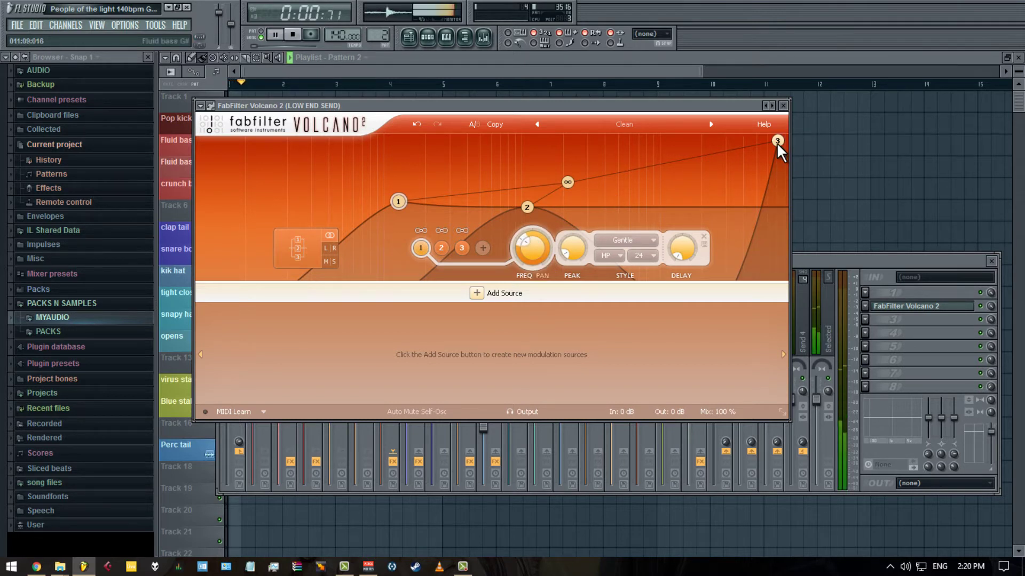
{"action": "left_click_drag", "start_coordinate": [776, 142], "coordinate": [742, 108]}
{"action": "key", "text": "space"}
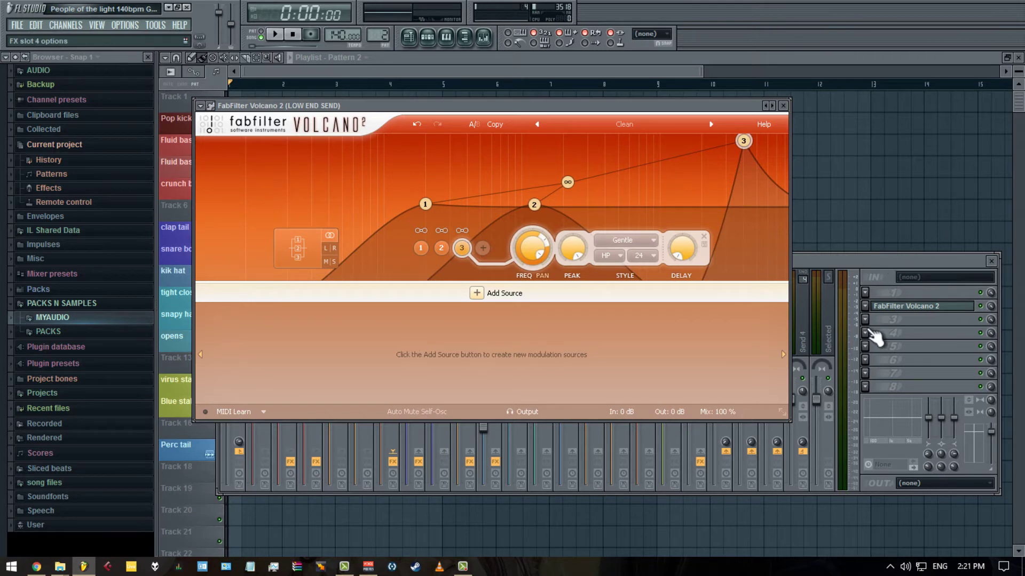
- Add a second FabFilter Volcano 2 in effect slot 3 of LOW END SEND, set to the Clean preset, and close its window
{"action": "left_click", "coordinate": [865, 321]}
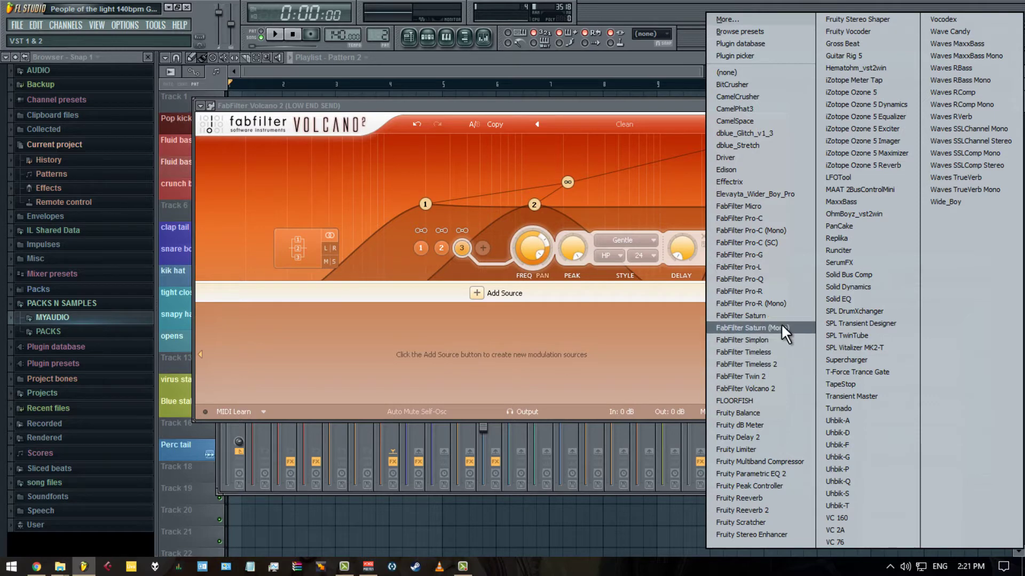
{"action": "left_click", "coordinate": [759, 387]}
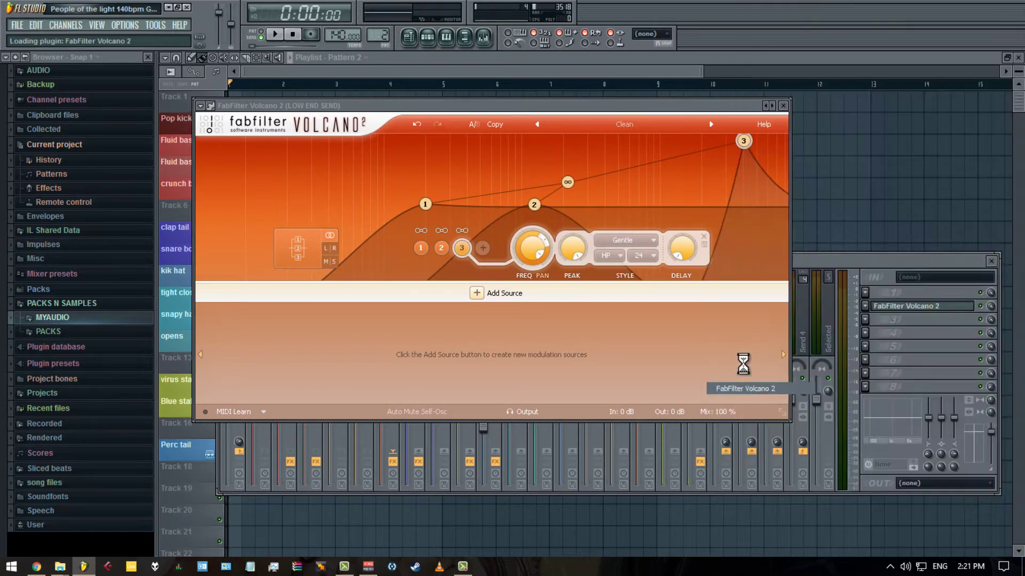
{"action": "left_click", "coordinate": [778, 200]}
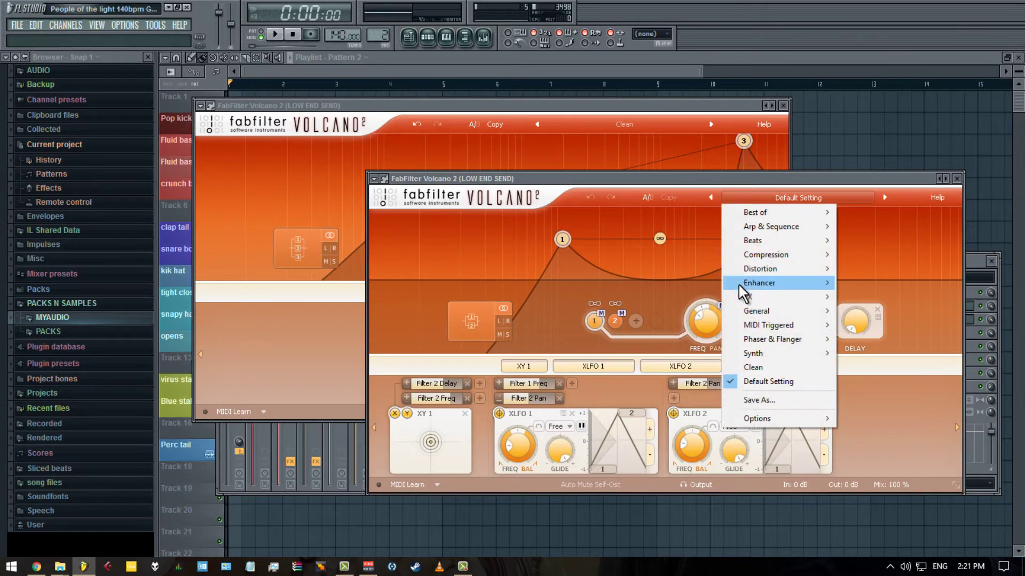
{"action": "left_click", "coordinate": [750, 360]}
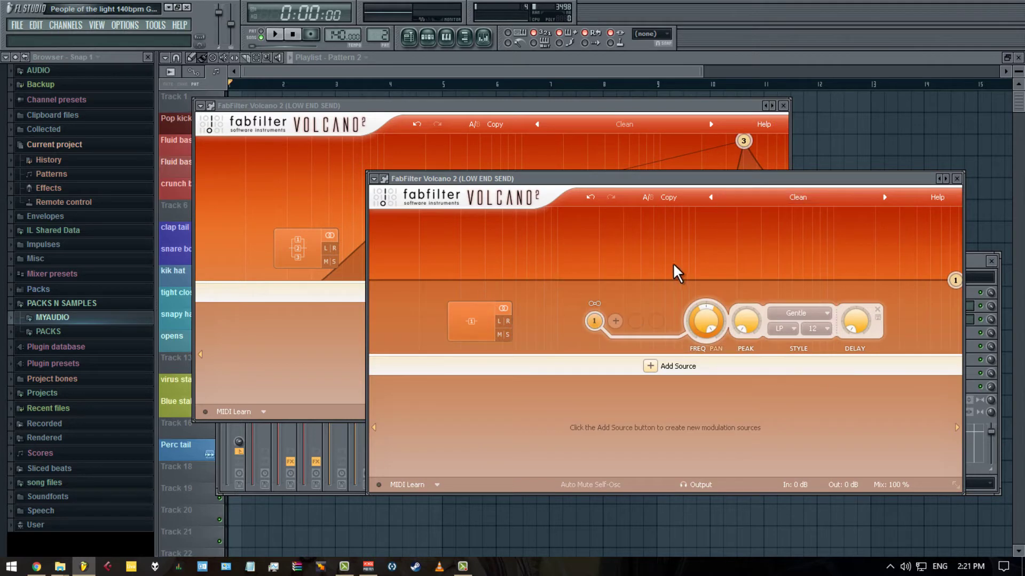
{"action": "left_click_drag", "start_coordinate": [610, 179], "coordinate": [428, 208]}
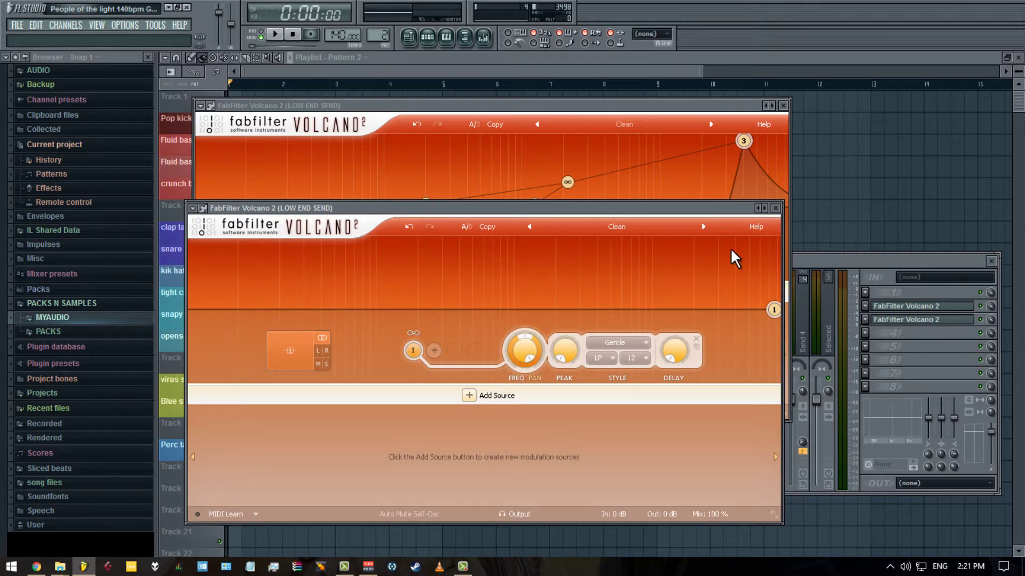
{"action": "left_click", "coordinate": [776, 208]}
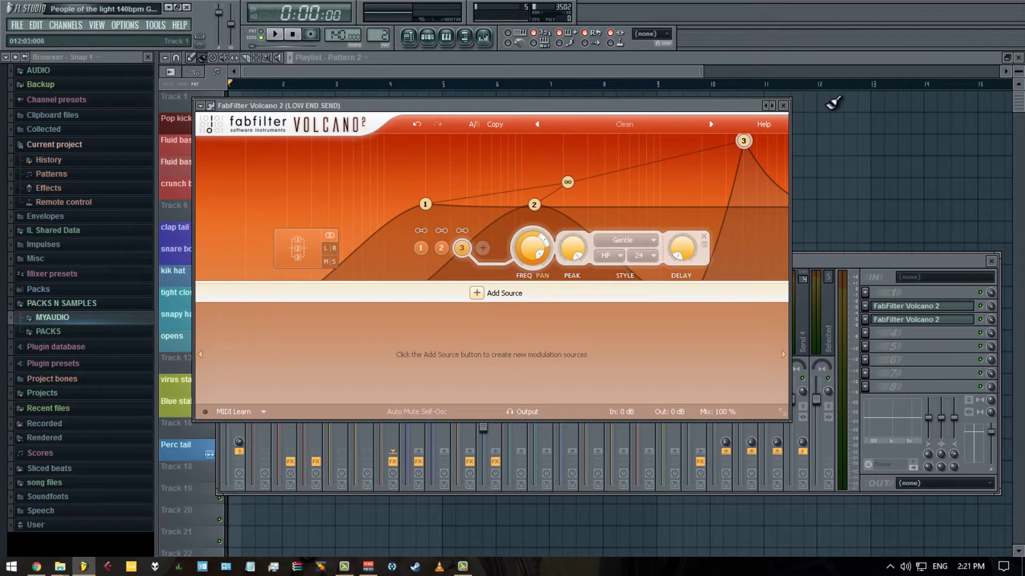
- Clear the view of the playlist and create a new pattern named "auto"
{"action": "left_click", "coordinate": [822, 140]}
{"action": "left_click_drag", "start_coordinate": [712, 114], "coordinate": [1024, 199]}
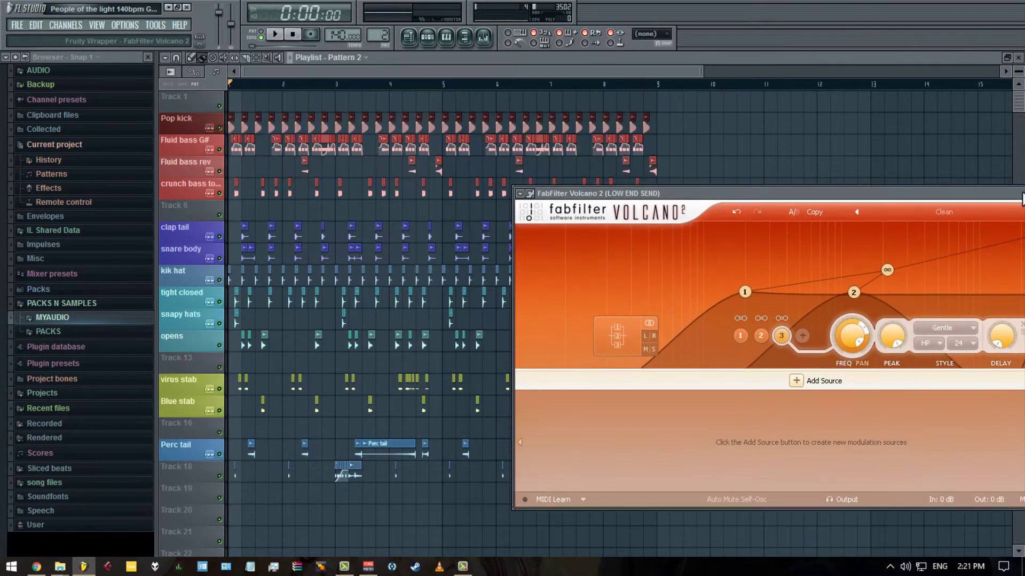
{"action": "scroll", "coordinate": [304, 429], "scroll_direction": "down", "scroll_amount": 3}
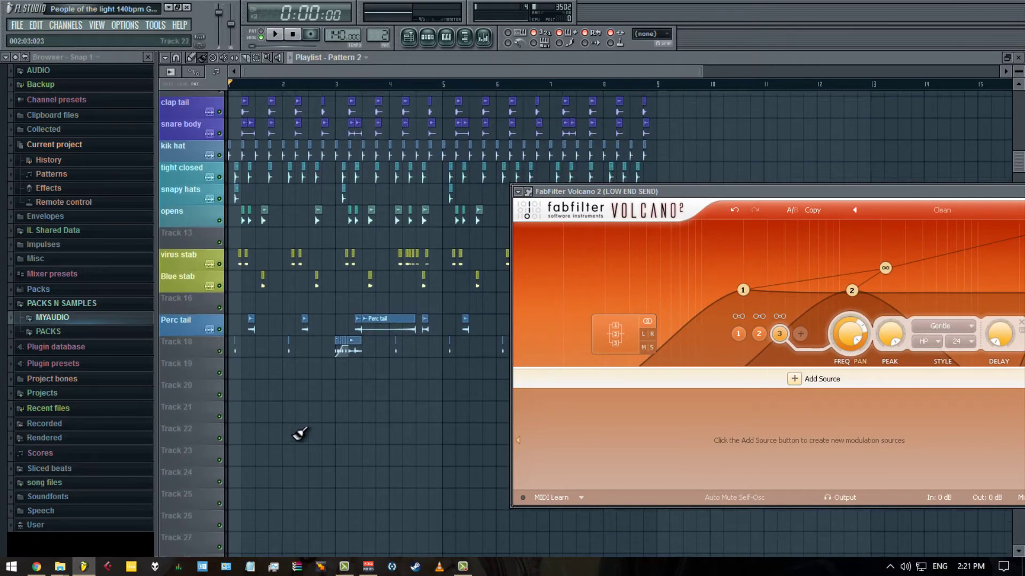
{"action": "key", "text": "F4"}
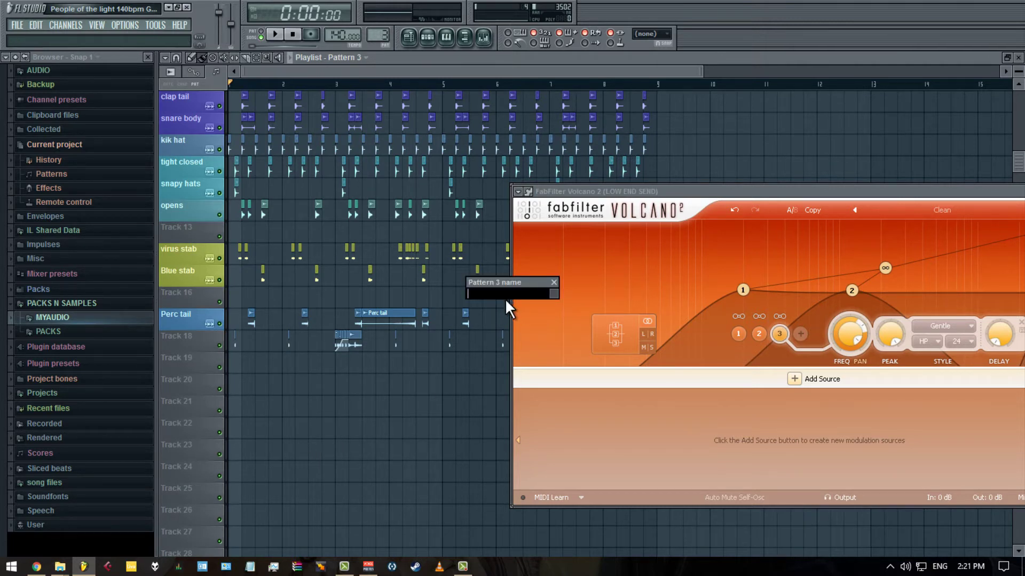
{"action": "type", "text": "auto"}
{"action": "key", "text": "Return"}
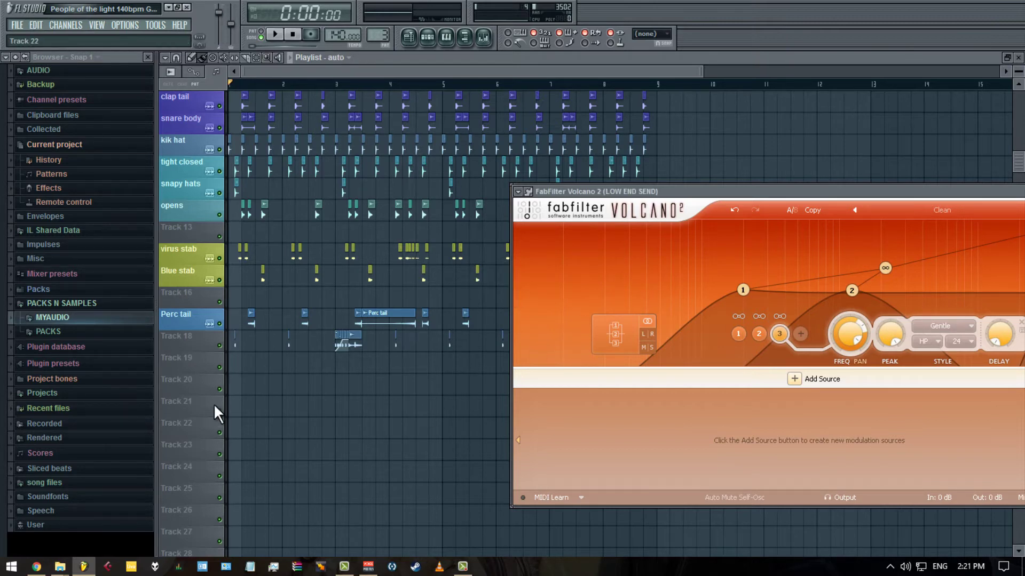
- Place the auto pattern on playlist Track 20 from bar 1, close the Volcano 2 window and extend the clip to bar 9
{"action": "left_click_drag", "start_coordinate": [260, 401], "coordinate": [572, 367]}
{"action": "left_click_drag", "start_coordinate": [601, 195], "coordinate": [347, 181]}
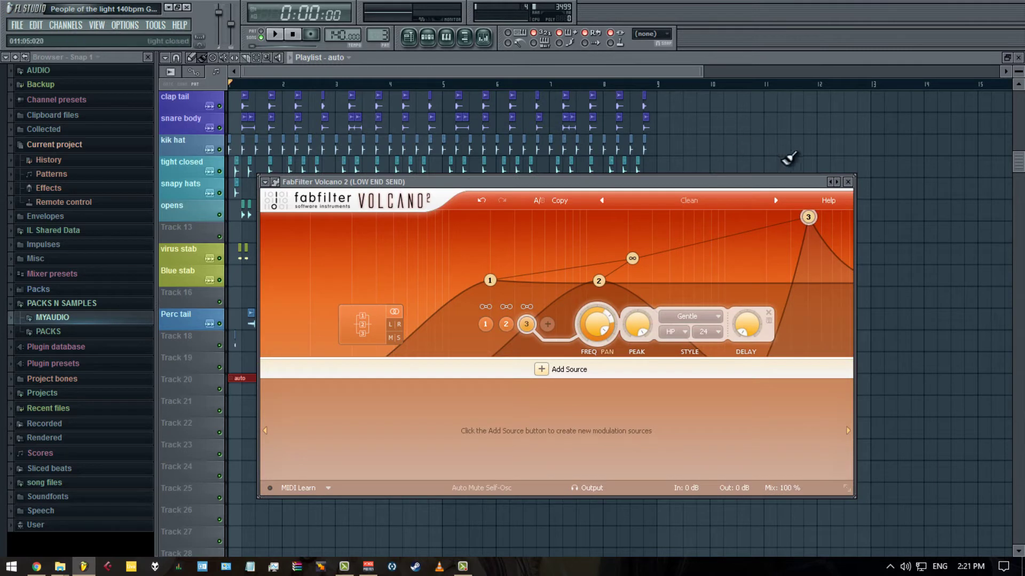
{"action": "left_click", "coordinate": [847, 181]}
{"action": "left_click_drag", "start_coordinate": [575, 378], "coordinate": [654, 375]}
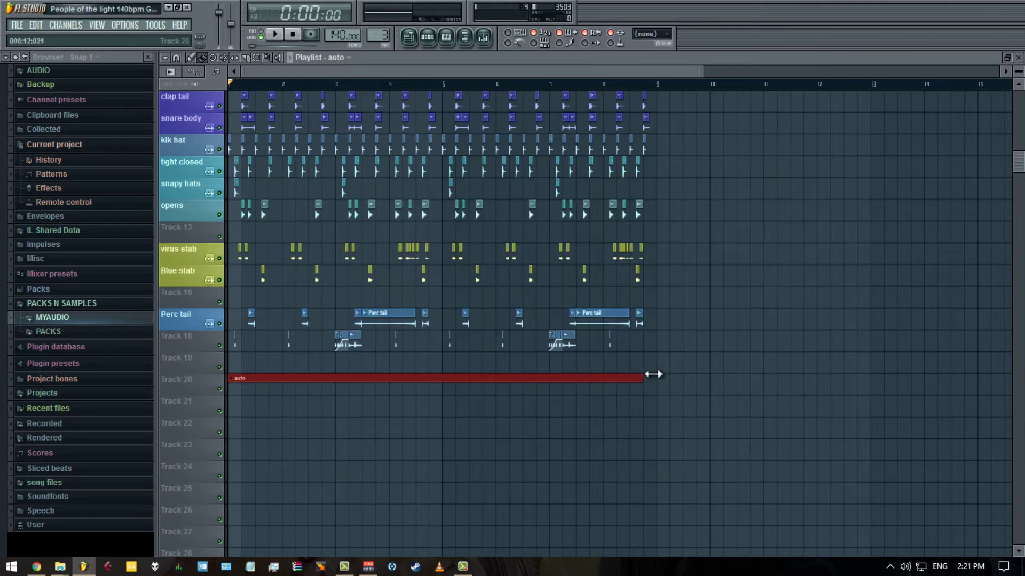
- Arm recording for automation and score after checking the recording filter
{"action": "scroll", "coordinate": [792, 288], "scroll_direction": "up", "scroll_amount": 3}
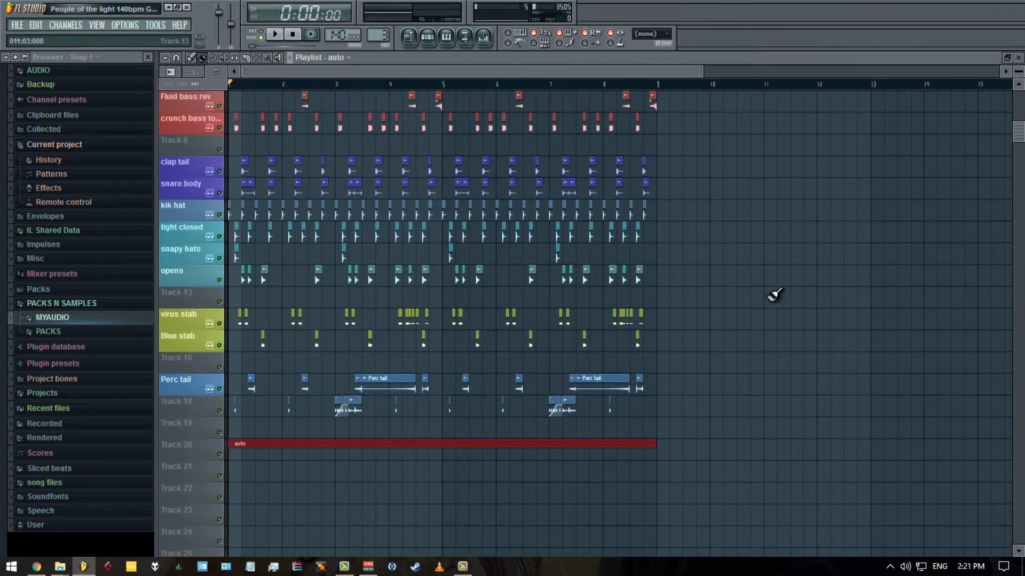
{"action": "right_click", "coordinate": [310, 34]}
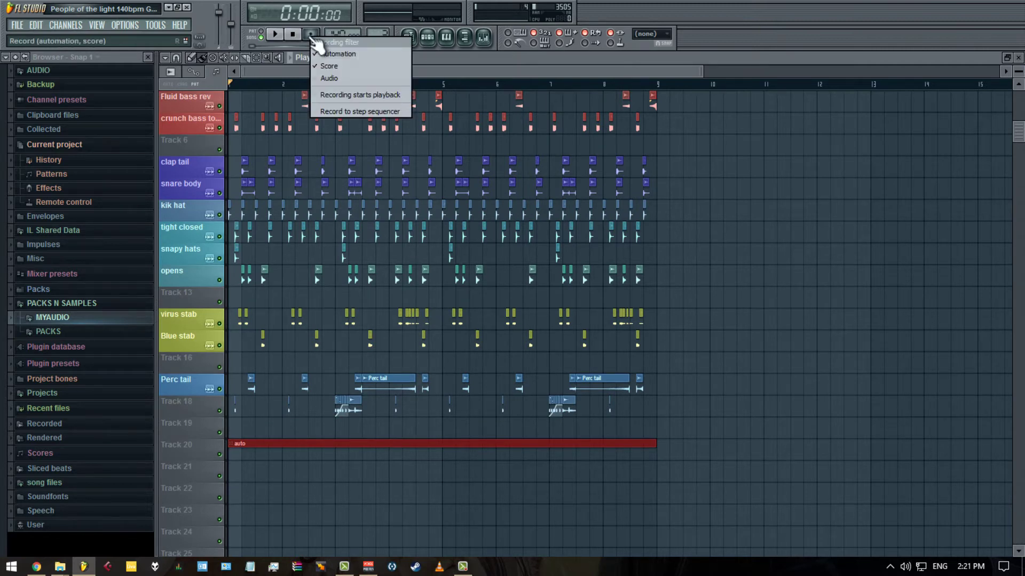
{"action": "left_click", "coordinate": [309, 34]}
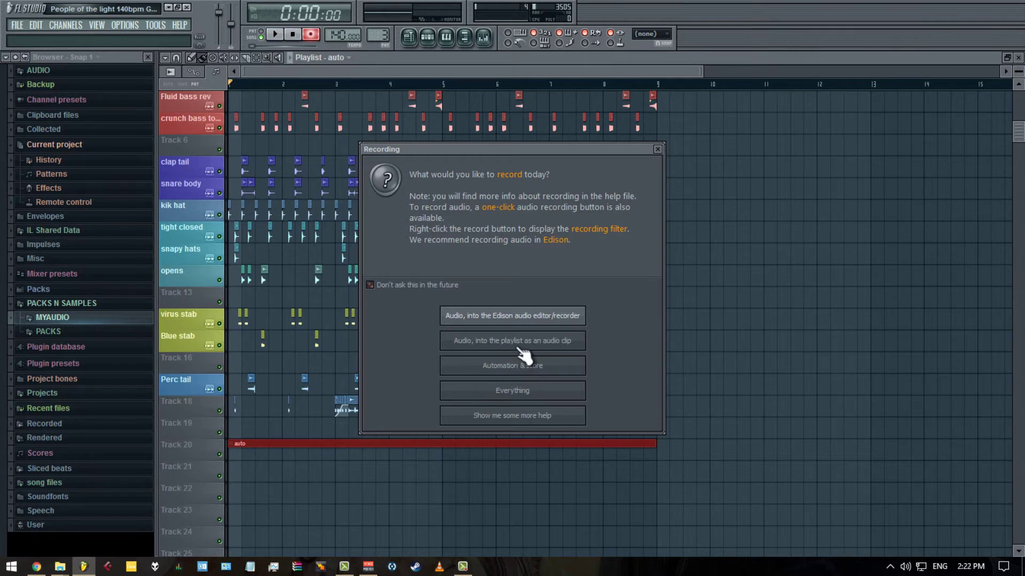
{"action": "left_click", "coordinate": [517, 367]}
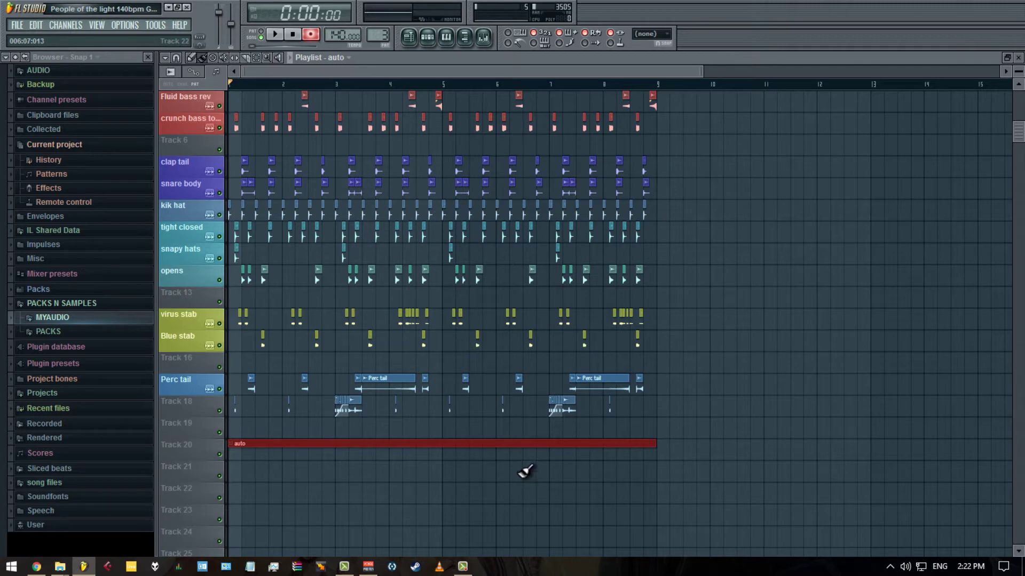
- Record a sweep of filter 3 from its high peak to the lowest frequency in the first LOW END SEND Volcano 2
{"action": "left_click", "coordinate": [483, 36]}
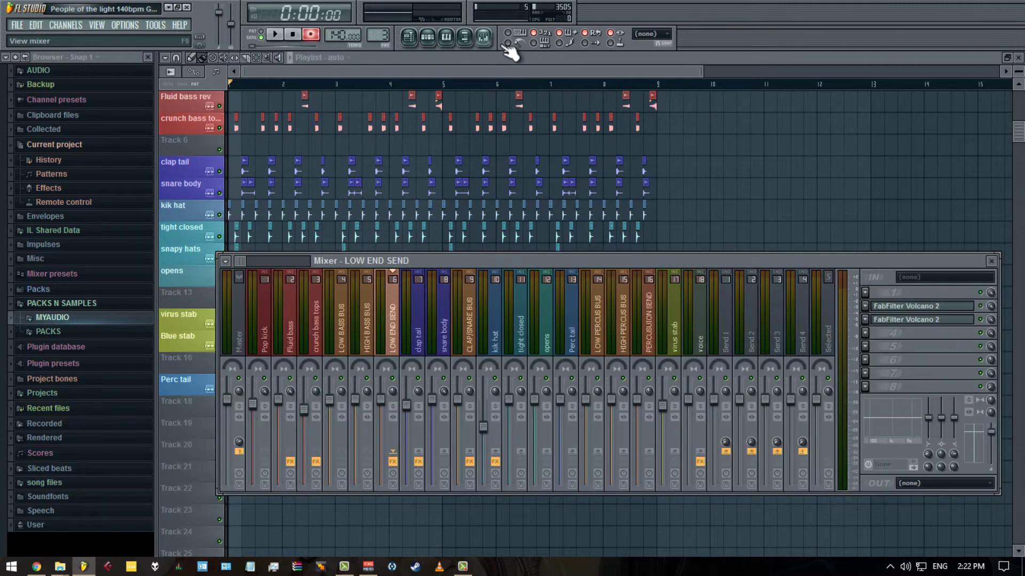
{"action": "left_click", "coordinate": [972, 316]}
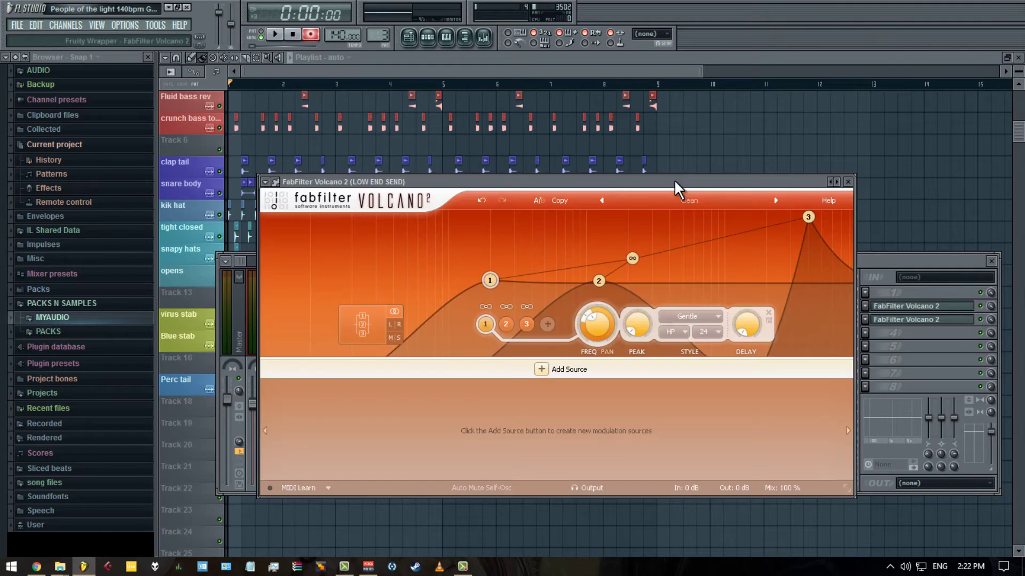
{"action": "left_click_drag", "start_coordinate": [674, 180], "coordinate": [704, 213]}
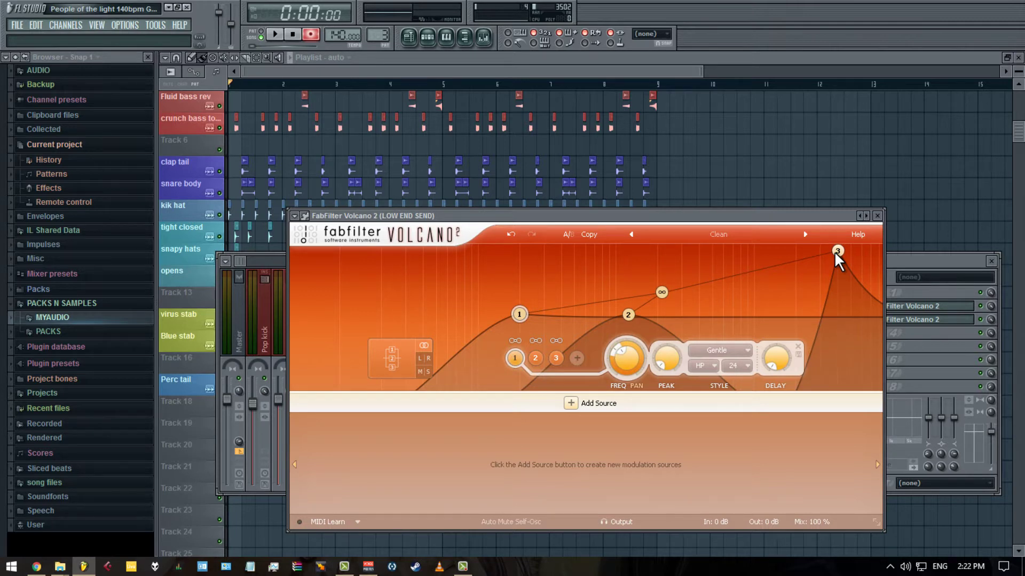
{"action": "key", "text": "space"}
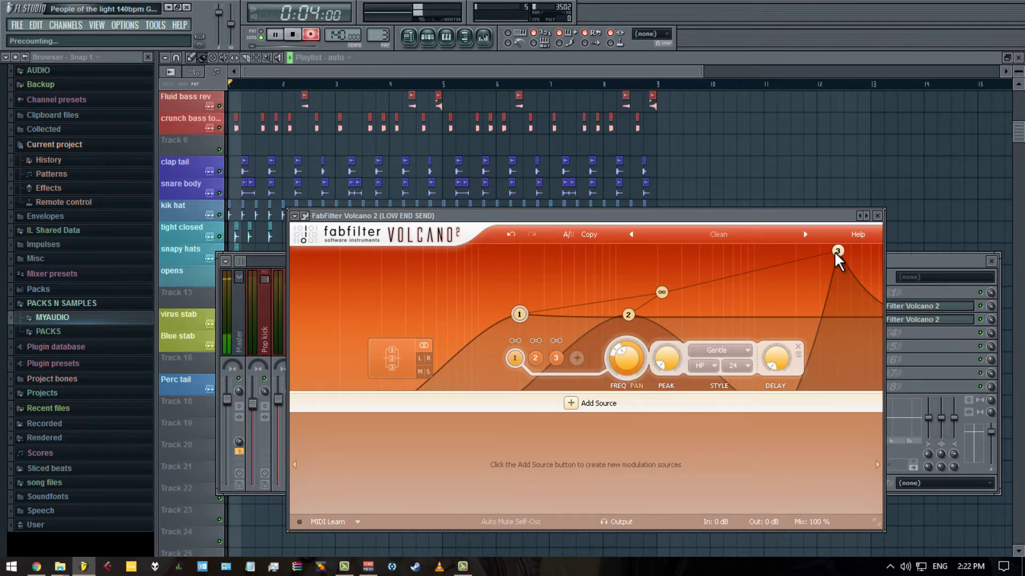
{"action": "left_click_drag", "start_coordinate": [839, 249], "coordinate": [267, 312]}
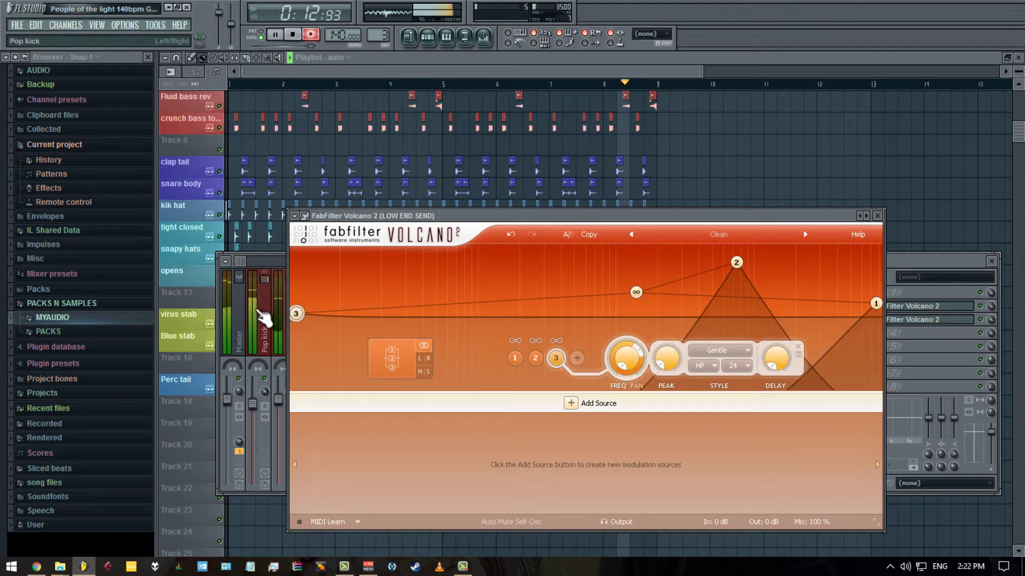
{"action": "key", "text": "space"}
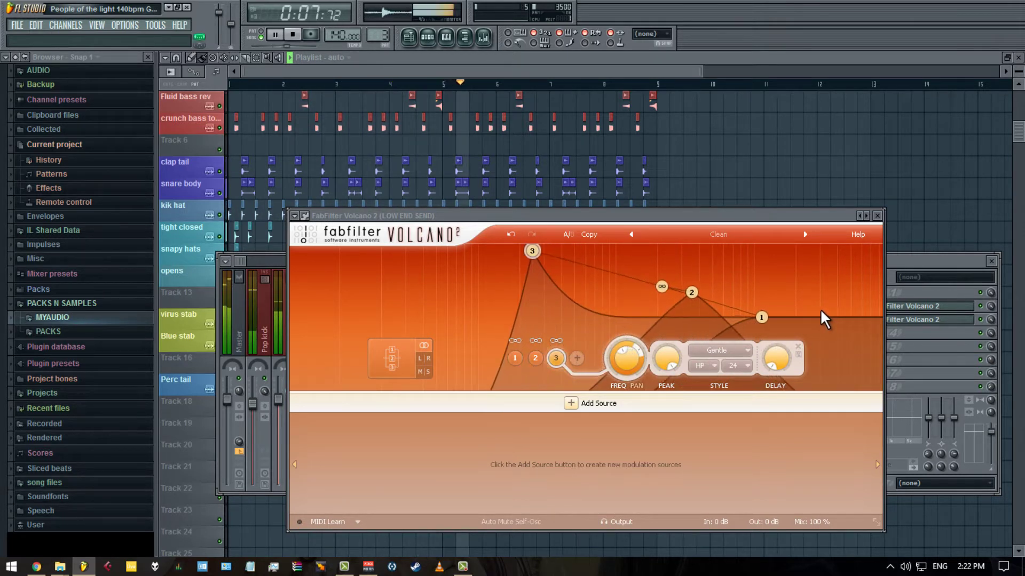
- Uncover the auto clip on Track 20 and enlarge the playlist tracks to show its recorded curves
{"action": "left_click", "coordinate": [804, 205]}
{"action": "right_click", "coordinate": [822, 206]}
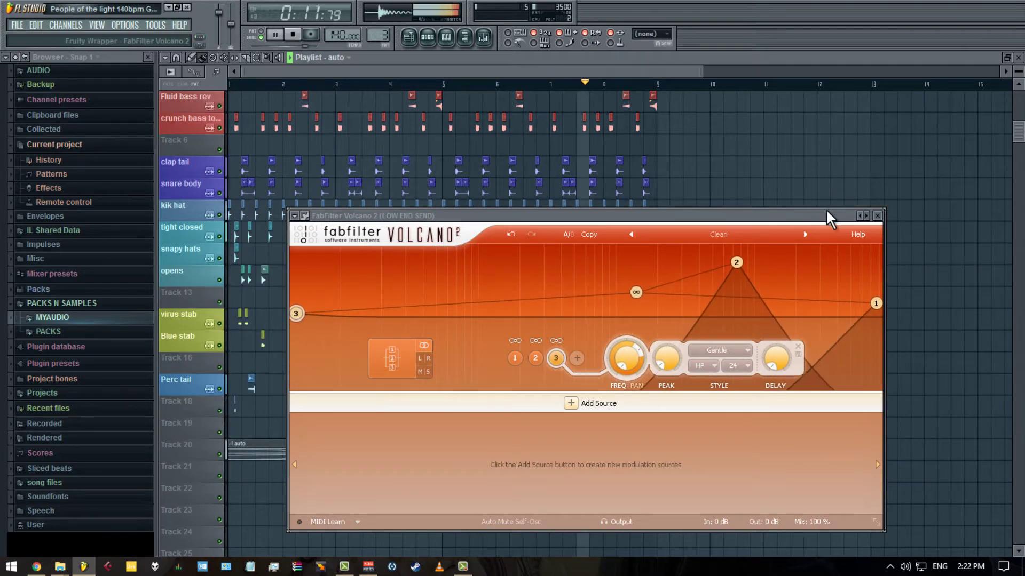
{"action": "left_click_drag", "start_coordinate": [827, 215], "coordinate": [869, 78]}
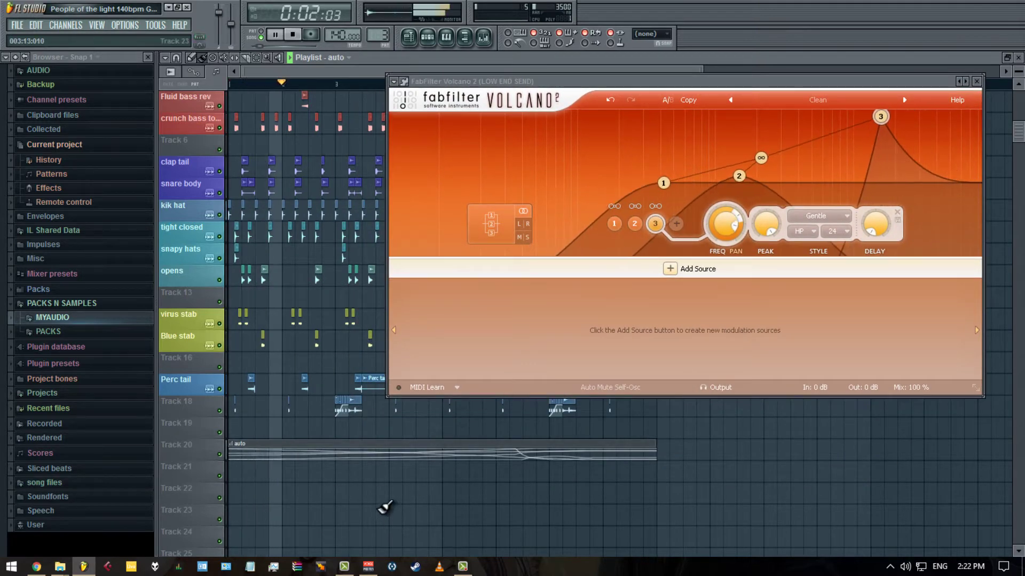
{"action": "scroll", "coordinate": [382, 508], "scroll_direction": "up", "scroll_amount": 3}
{"action": "scroll", "coordinate": [387, 505], "scroll_direction": "up", "scroll_amount": 2}
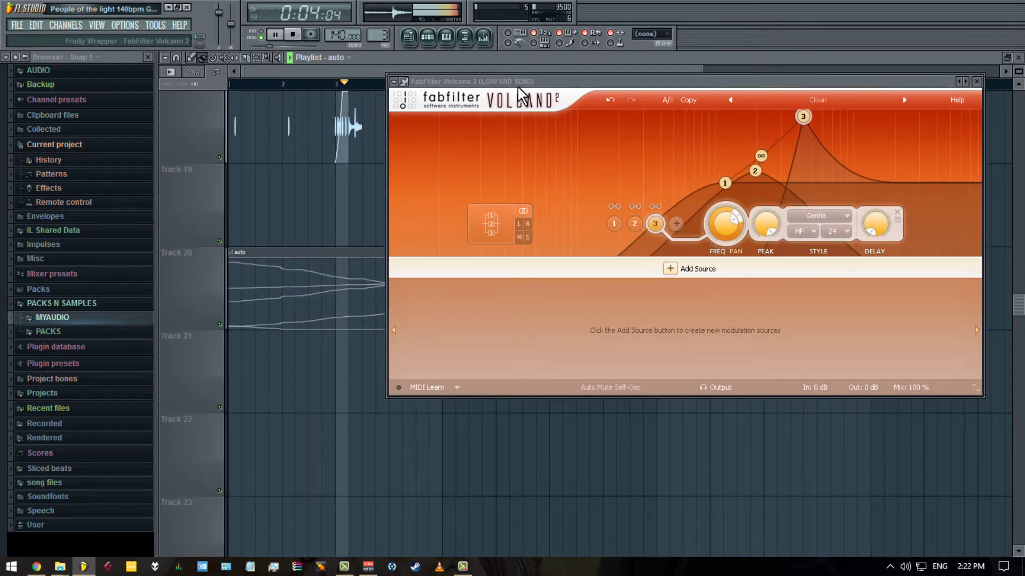
- Set the Volcano 2 interface size to Normal and place its window clear of the auto clip
{"action": "left_click_drag", "start_coordinate": [517, 83], "coordinate": [364, 138]}
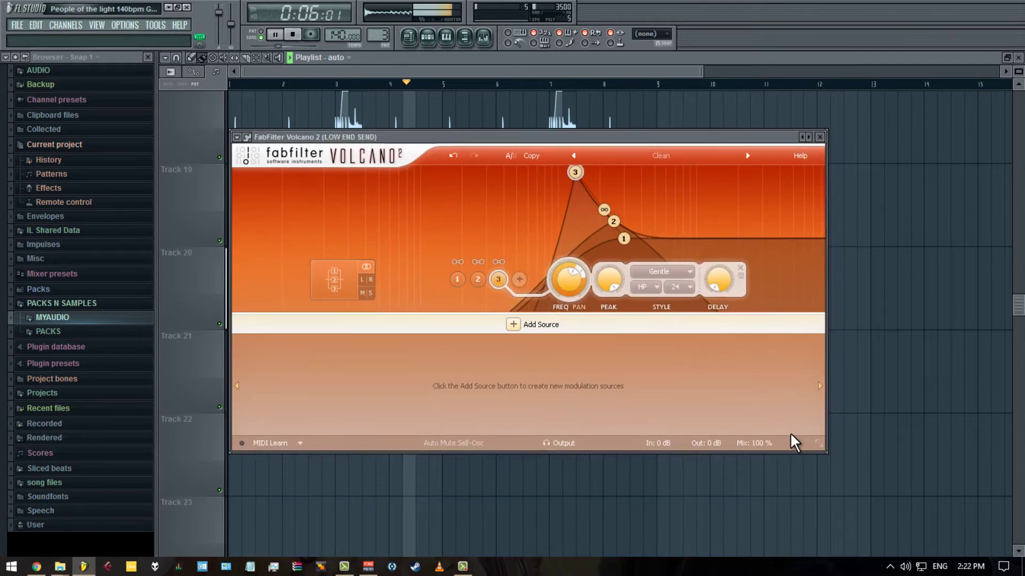
{"action": "left_click", "coordinate": [821, 450]}
{"action": "left_click", "coordinate": [862, 461]}
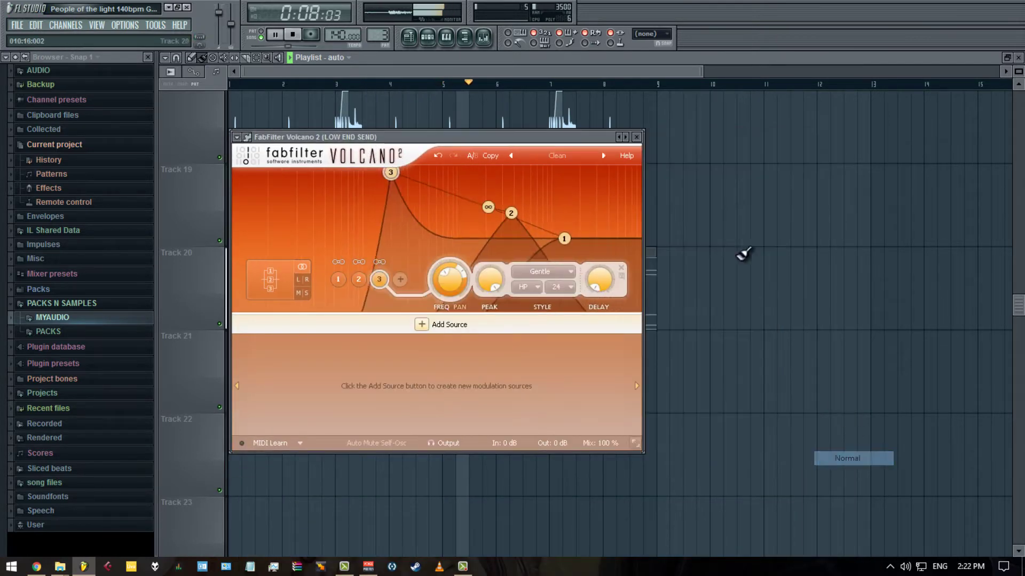
{"action": "left_click_drag", "start_coordinate": [460, 135], "coordinate": [920, 142]}
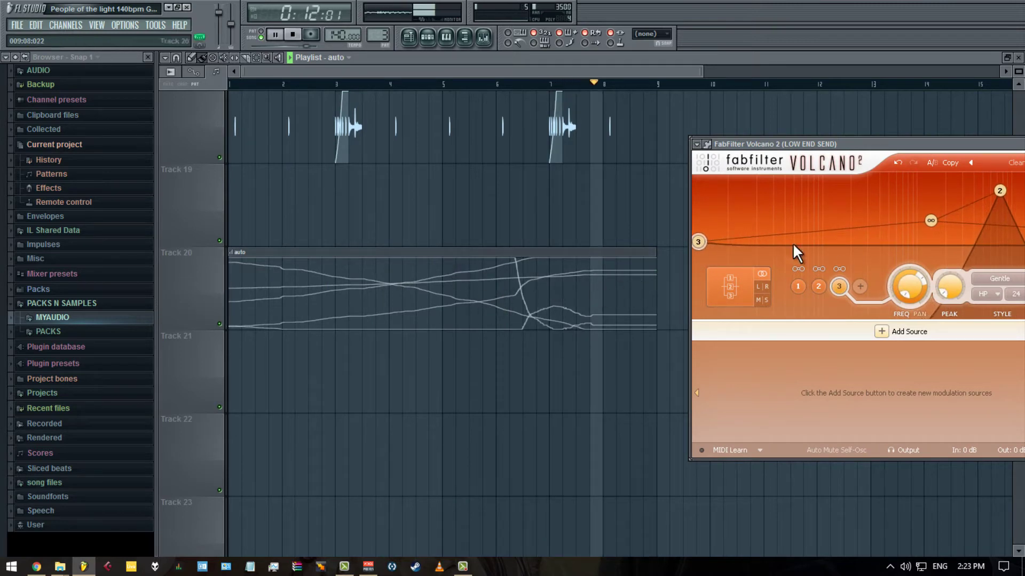
- Stop playback, examine the auto pattern's recorded Filter 1 Freq and Filter 2 Peak events, and close the plugin and event editor
{"action": "key", "text": "space"}
{"action": "left_click_drag", "start_coordinate": [830, 139], "coordinate": [689, 133]}
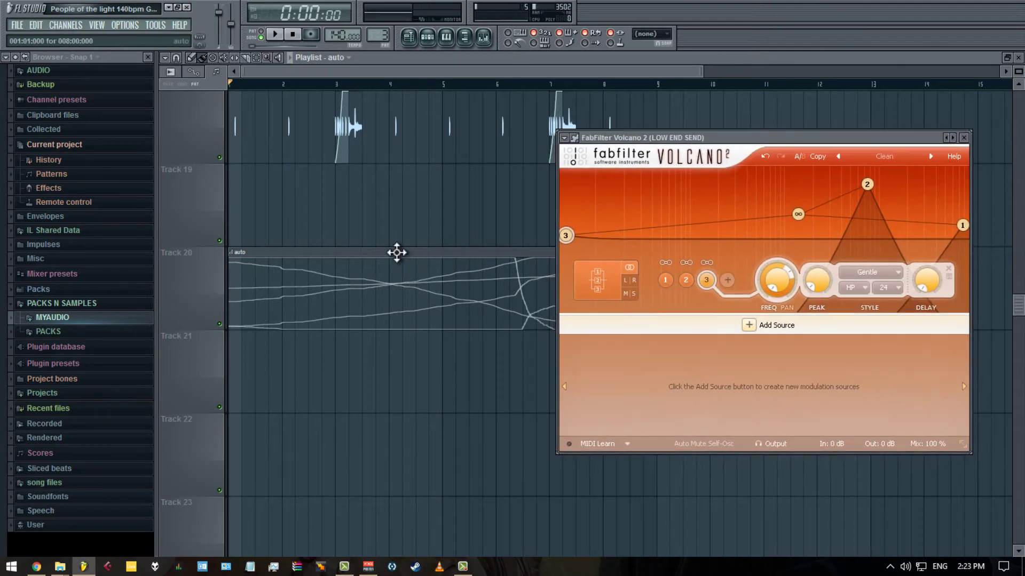
{"action": "double_click", "coordinate": [396, 252]}
{"action": "scroll", "coordinate": [302, 219], "scroll_direction": "down", "scroll_amount": 3}
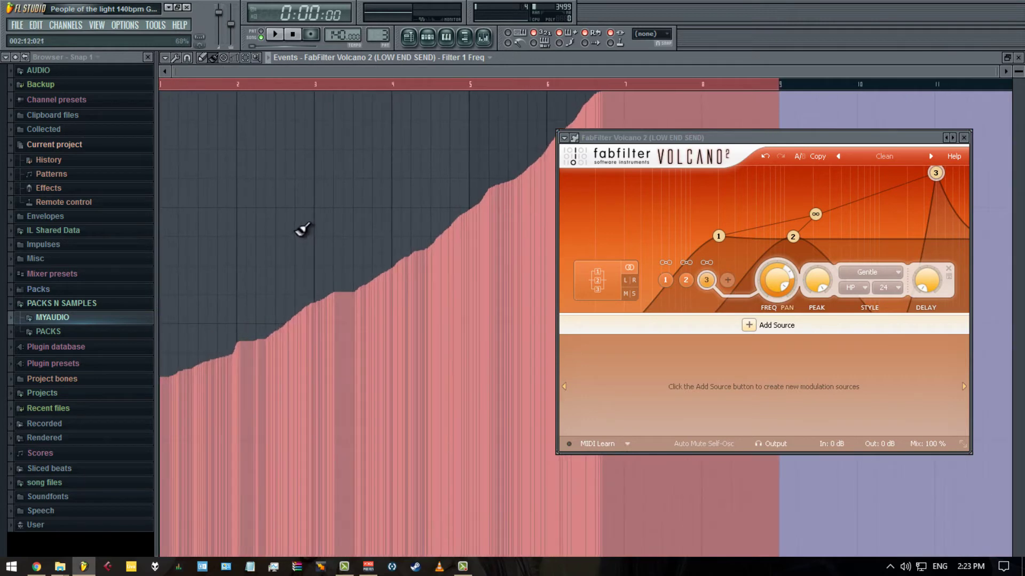
{"action": "left_click", "coordinate": [458, 64]}
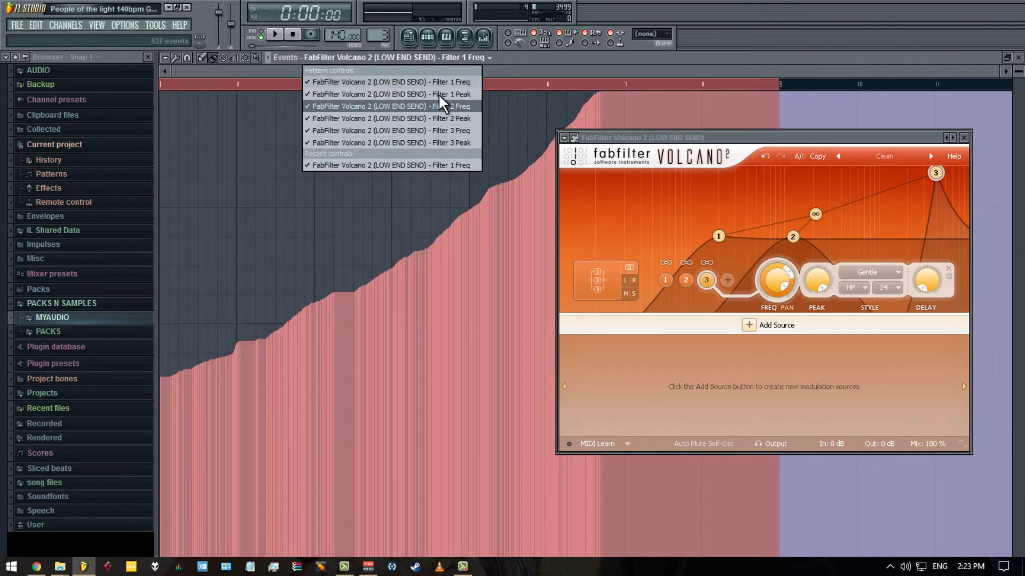
{"action": "left_click", "coordinate": [435, 119]}
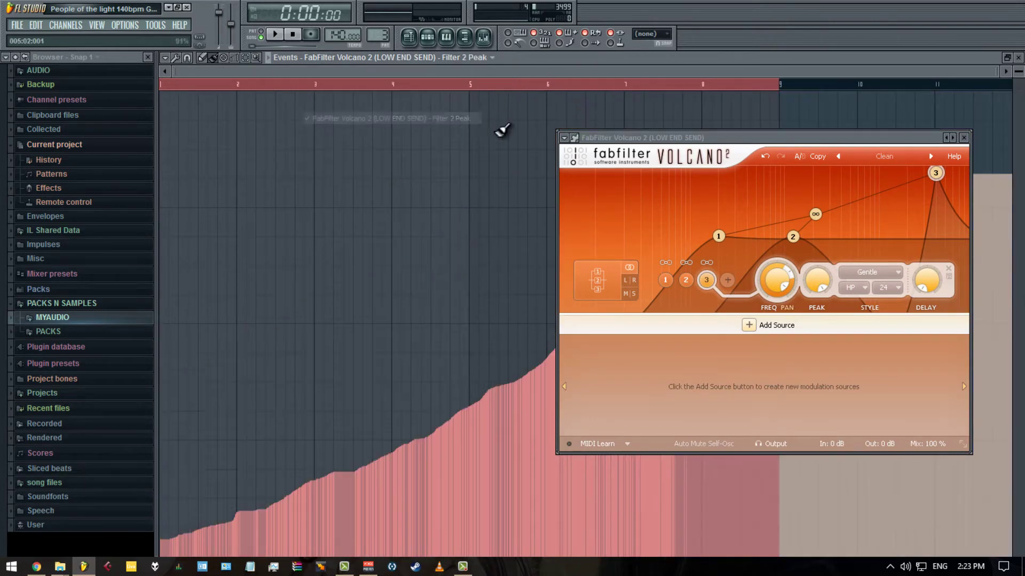
{"action": "left_click", "coordinate": [964, 138]}
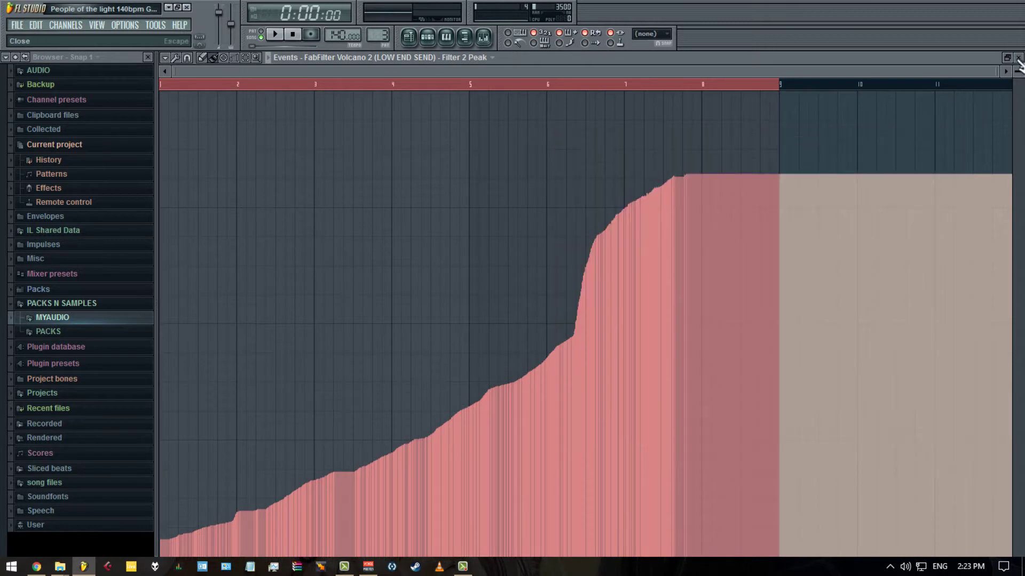
{"action": "left_click", "coordinate": [1018, 57]}
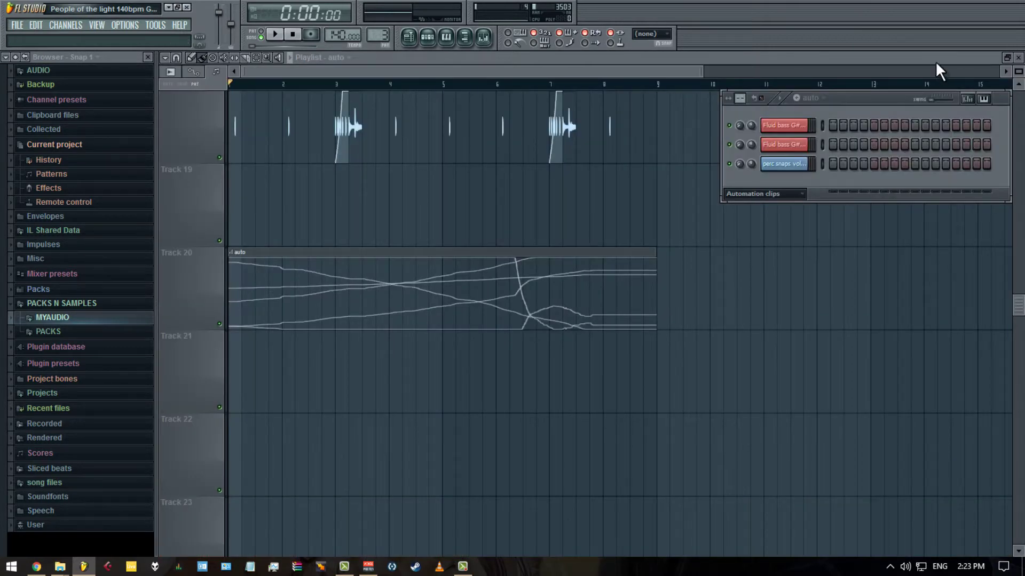
- Stop playback, open the slot 3 Volcano 2 on LOW END SEND and make filter 1 an HP filter with 0.740 peak
{"action": "left_click", "coordinate": [483, 37]}
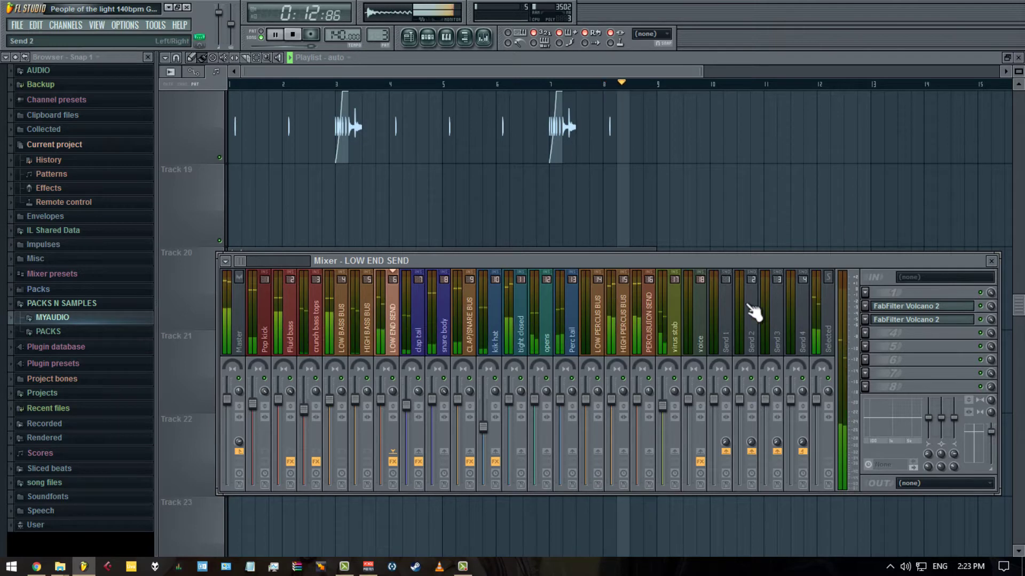
{"action": "key", "text": "space"}
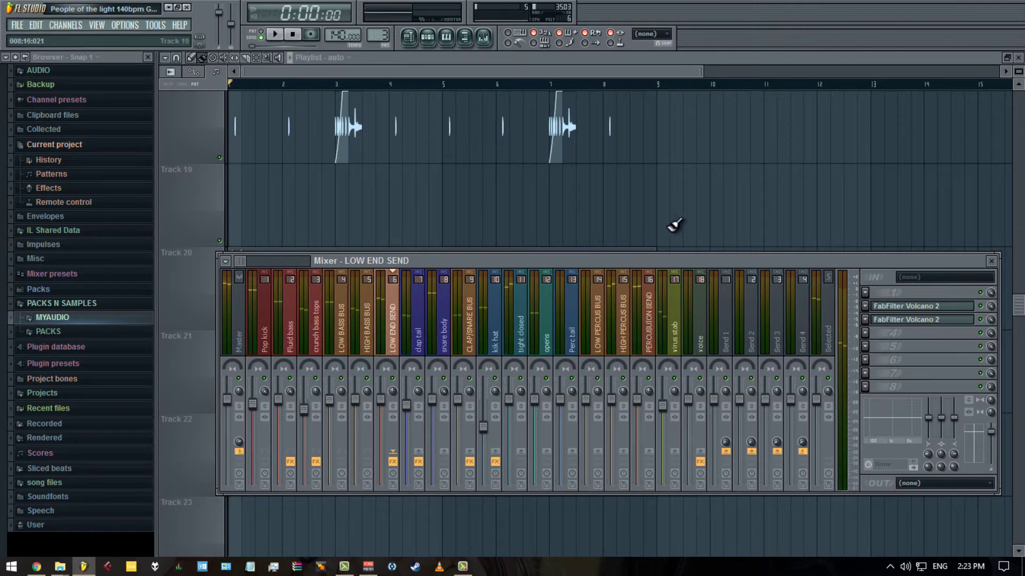
{"action": "left_click", "coordinate": [907, 320]}
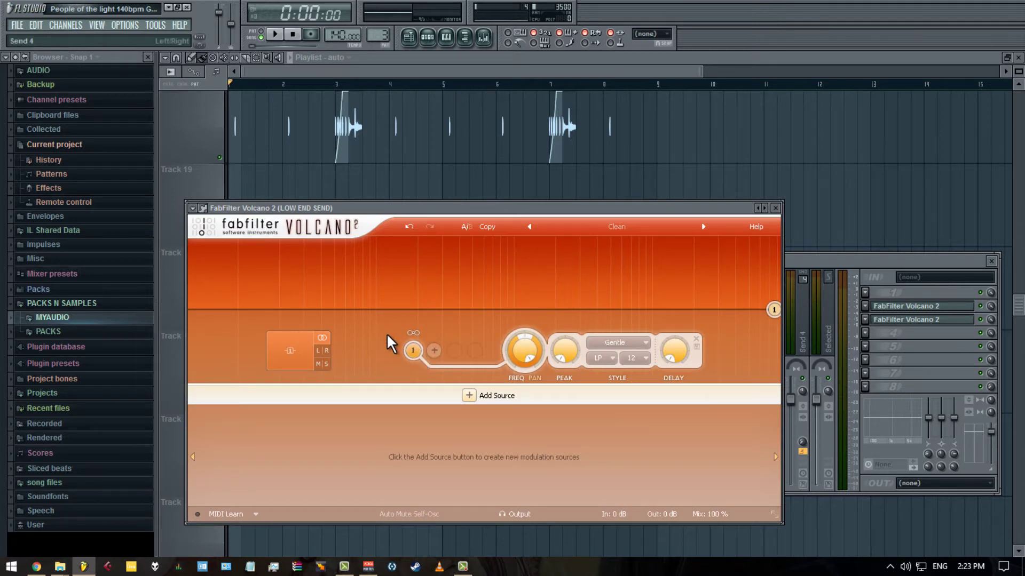
{"action": "left_click_drag", "start_coordinate": [767, 308], "coordinate": [615, 244]}
{"action": "left_click", "coordinate": [597, 359]}
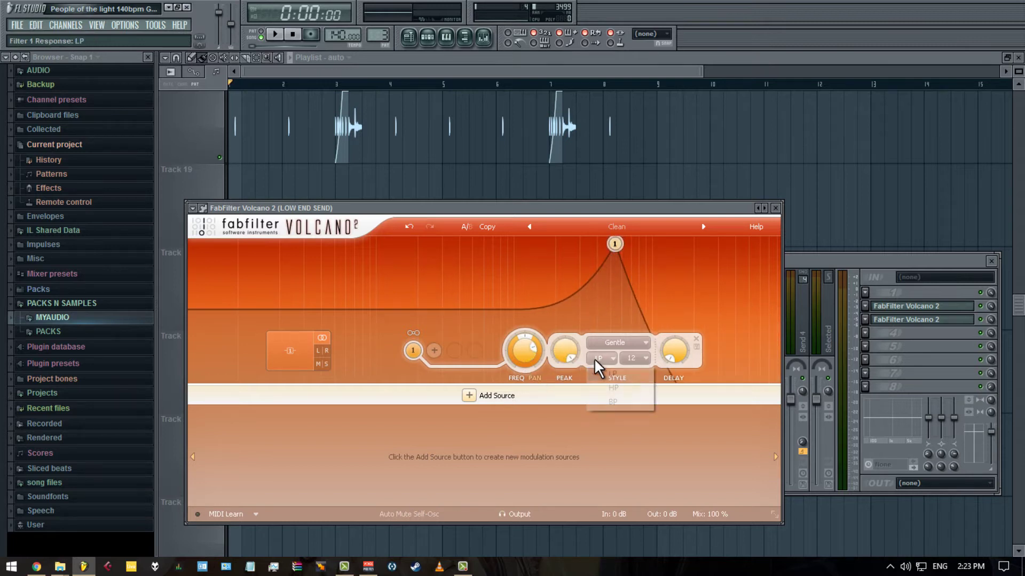
{"action": "left_click", "coordinate": [607, 386]}
{"action": "left_click_drag", "start_coordinate": [613, 242], "coordinate": [562, 259]}
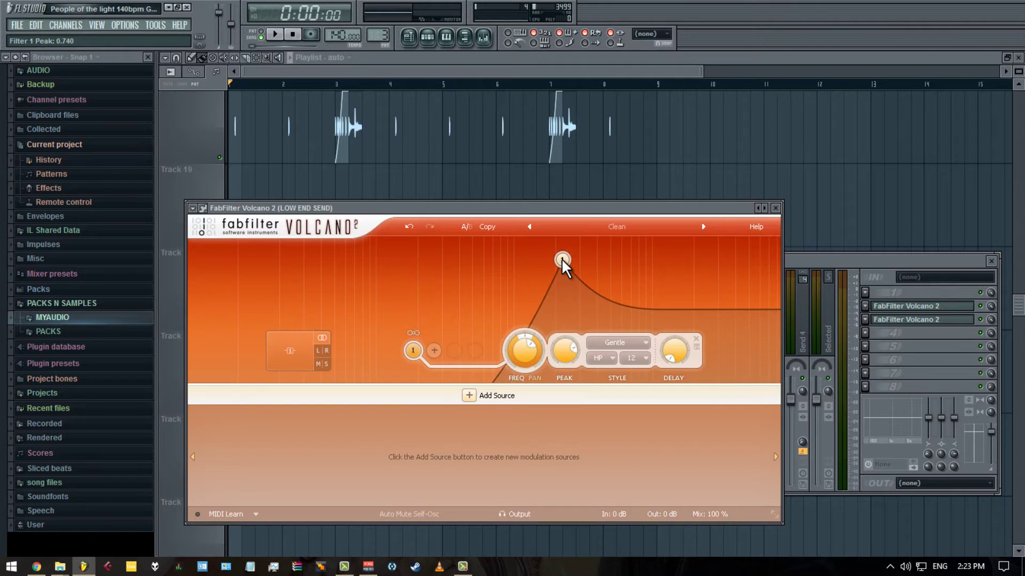
- Play the loop while sweeping filter 1 to the lowest frequency and back up, leaving its peak at 0.760
{"action": "left_click", "coordinate": [206, 208]}
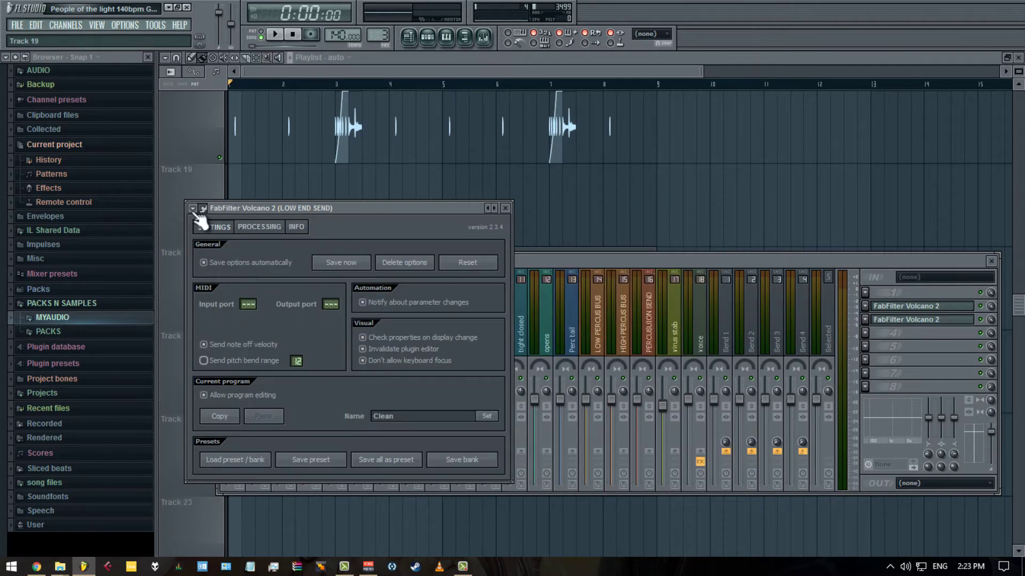
{"action": "left_click", "coordinate": [204, 208]}
{"action": "key", "text": "space"}
{"action": "left_click_drag", "start_coordinate": [561, 262], "coordinate": [171, 322]}
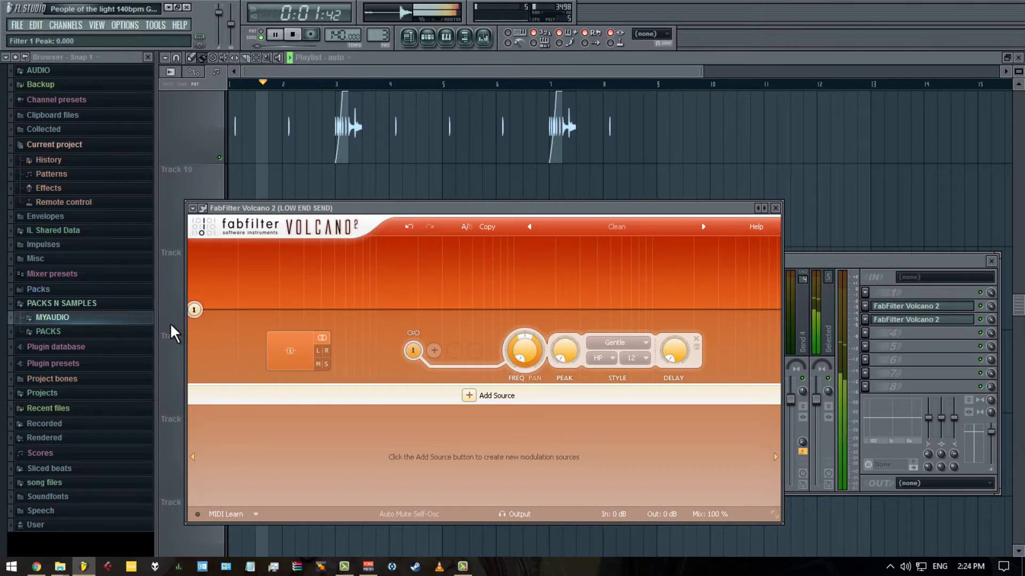
{"action": "key", "text": "space"}
{"action": "key", "text": "space"}
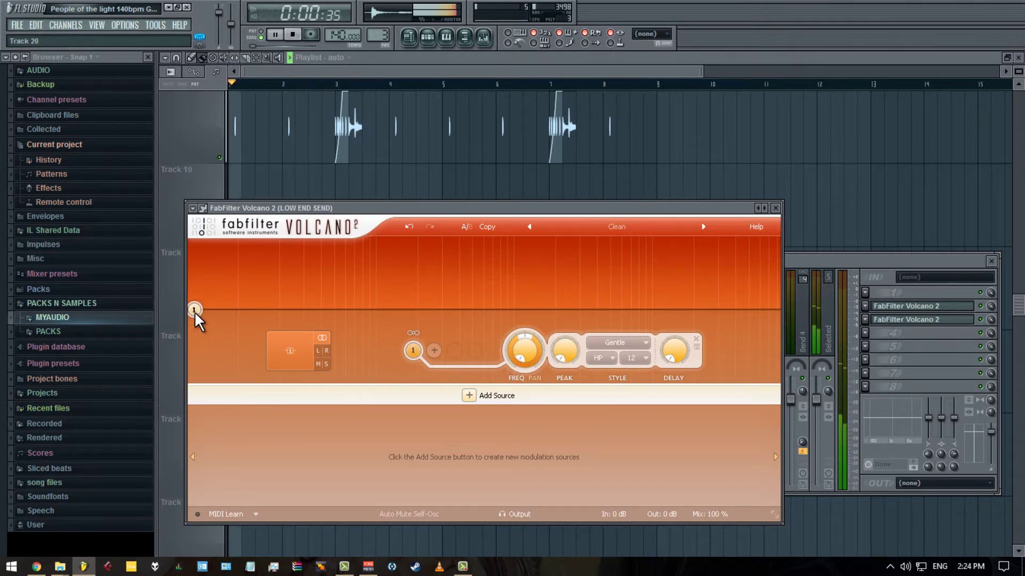
{"action": "left_click_drag", "start_coordinate": [200, 306], "coordinate": [585, 258]}
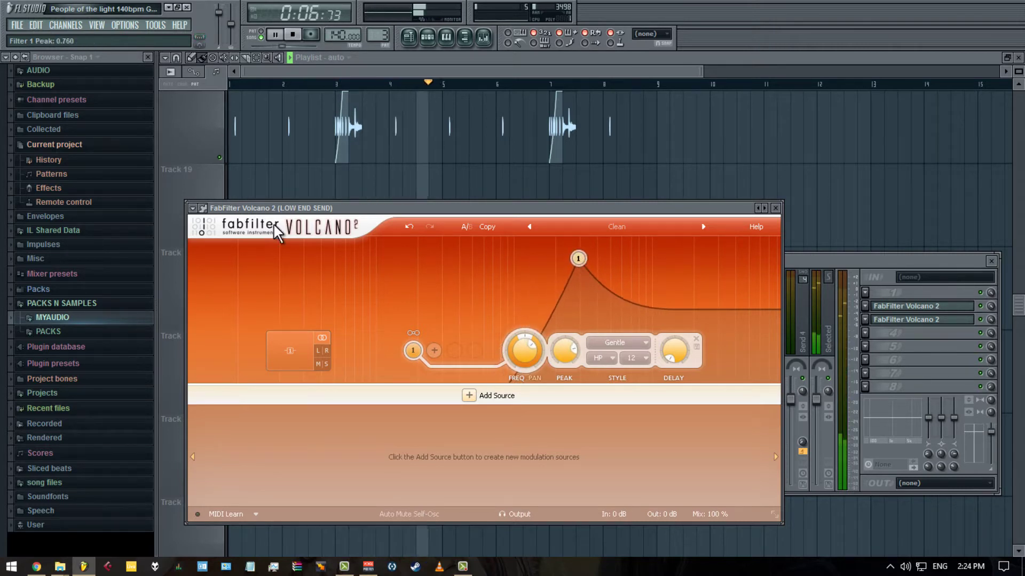
{"action": "key", "text": "space"}
- Create an automation clip for the last tweaked Filter 1 Peak and lower its end point at bar 9
{"action": "left_click", "coordinate": [125, 25]}
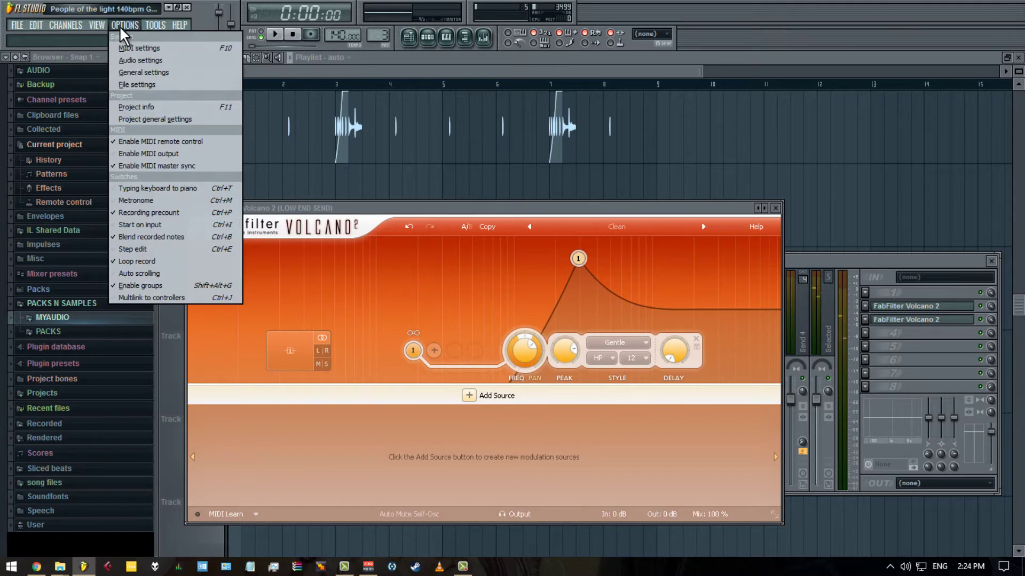
{"action": "mouse_move", "coordinate": [155, 25]}
{"action": "mouse_move", "coordinate": [175, 153]}
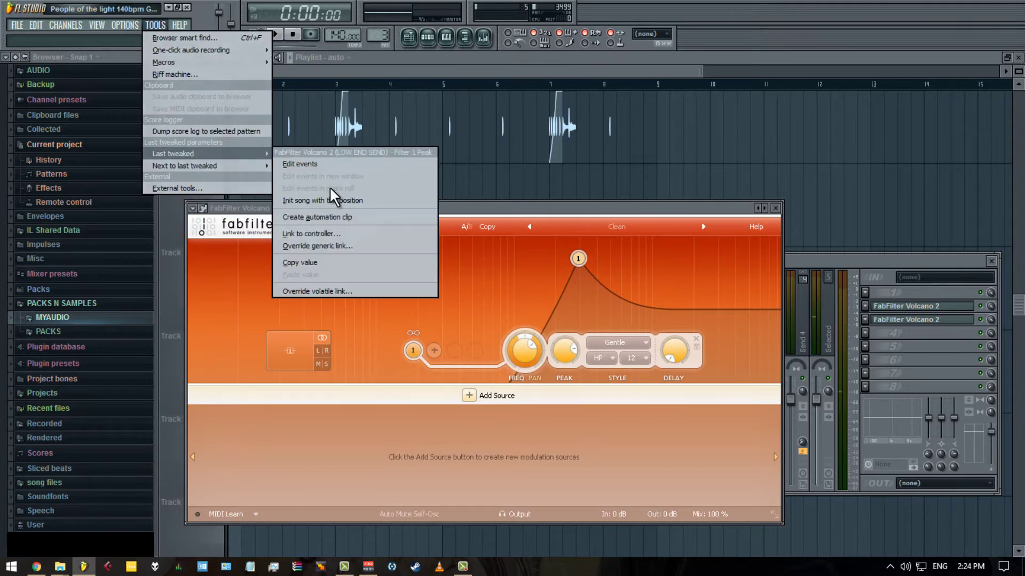
{"action": "left_click", "coordinate": [336, 216]}
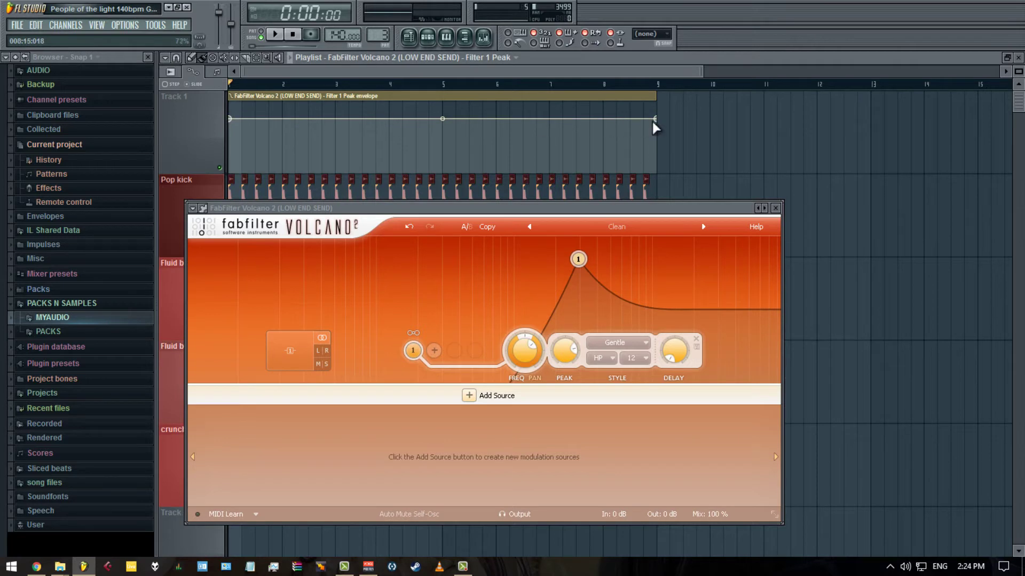
{"action": "left_click_drag", "start_coordinate": [654, 119], "coordinate": [661, 151]}
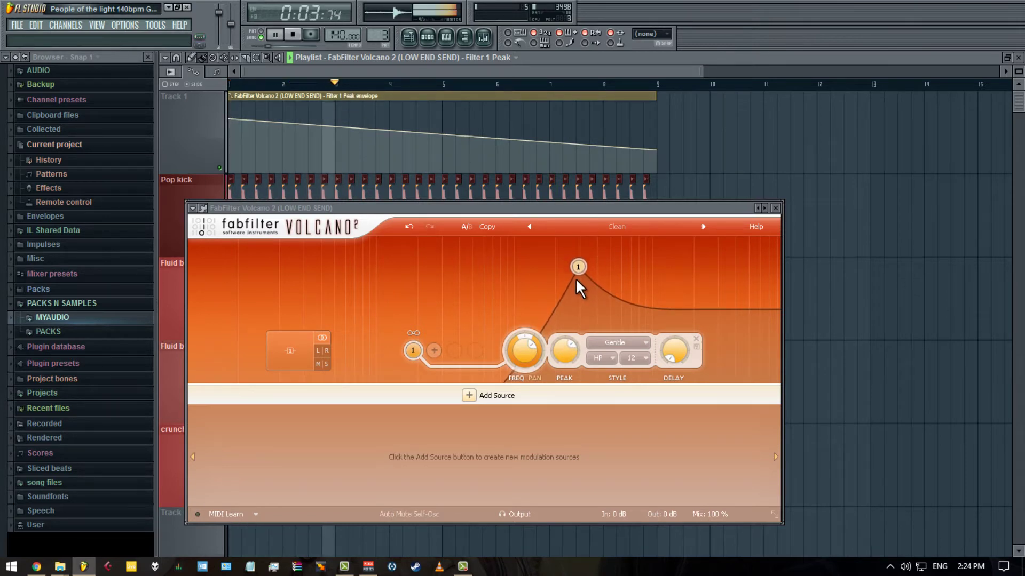
- Stop playback and lower filter 1's frequency to 280.634 Hz in the LOW END SEND Volcano 2
{"action": "key", "text": "space"}
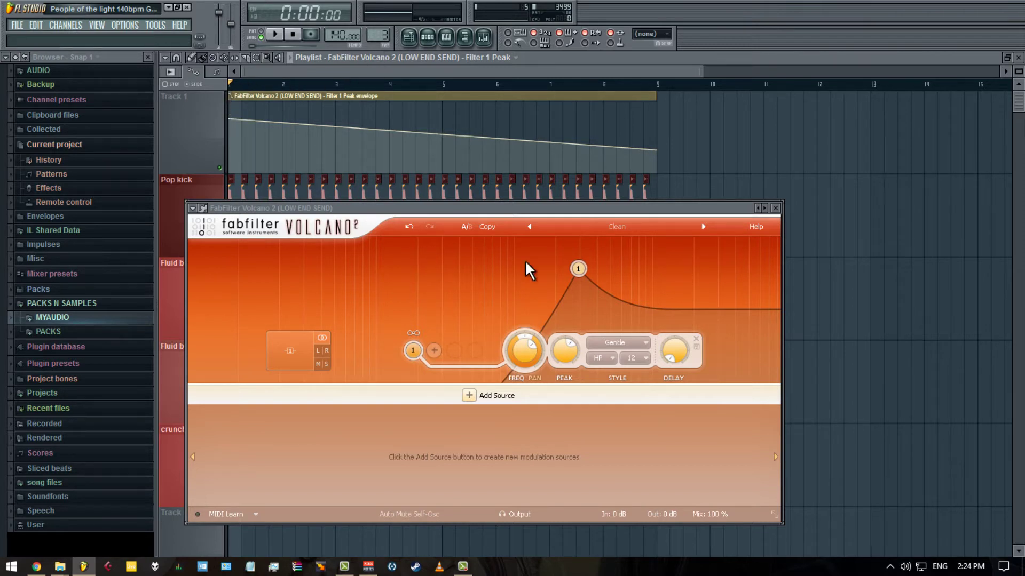
{"action": "left_click_drag", "start_coordinate": [566, 270], "coordinate": [446, 262]}
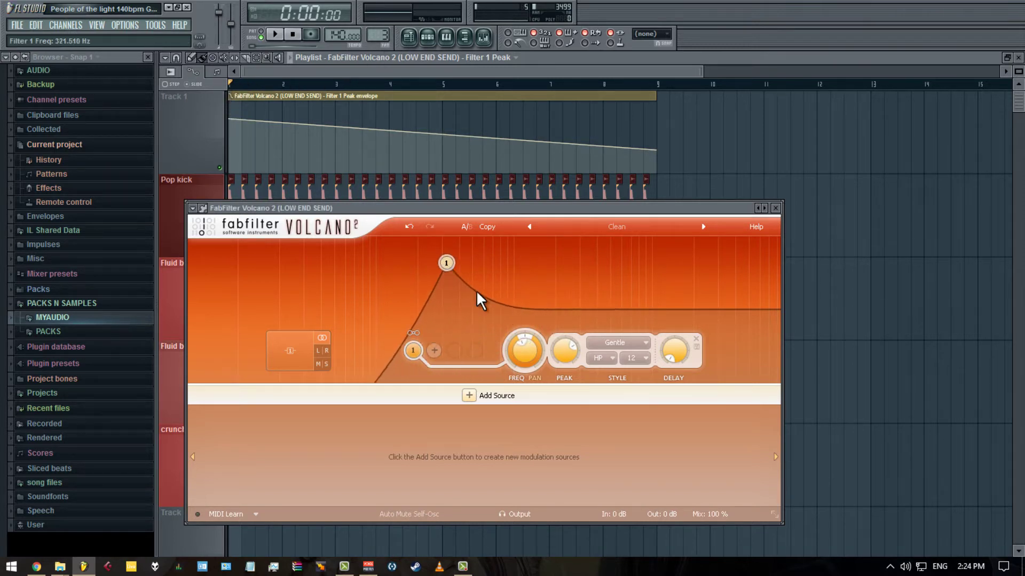
{"action": "mouse_move", "coordinate": [527, 359]}
{"action": "left_mouse_down"}
{"action": "mouse_move", "coordinate": [533, 312]}
{"action": "mouse_move", "coordinate": [517, 356]}
{"action": "left_mouse_up"}
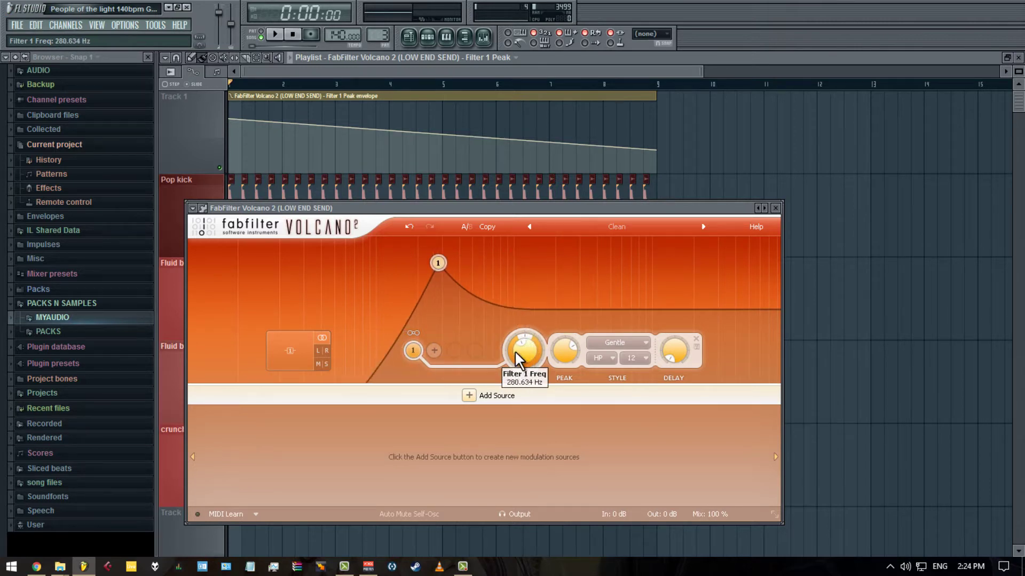
{"action": "left_click", "coordinate": [123, 27]}
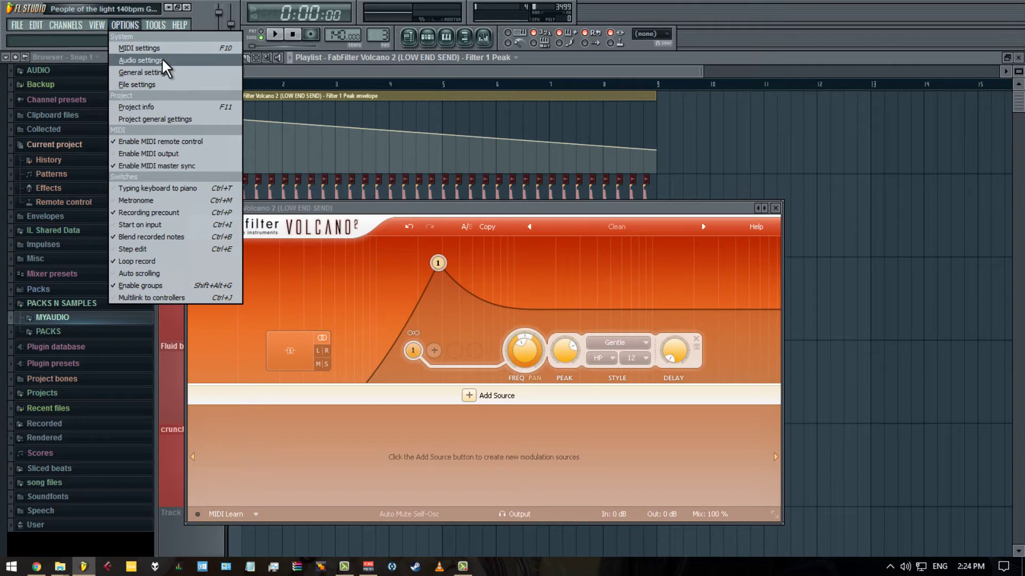
{"action": "left_click", "coordinate": [811, 160]}
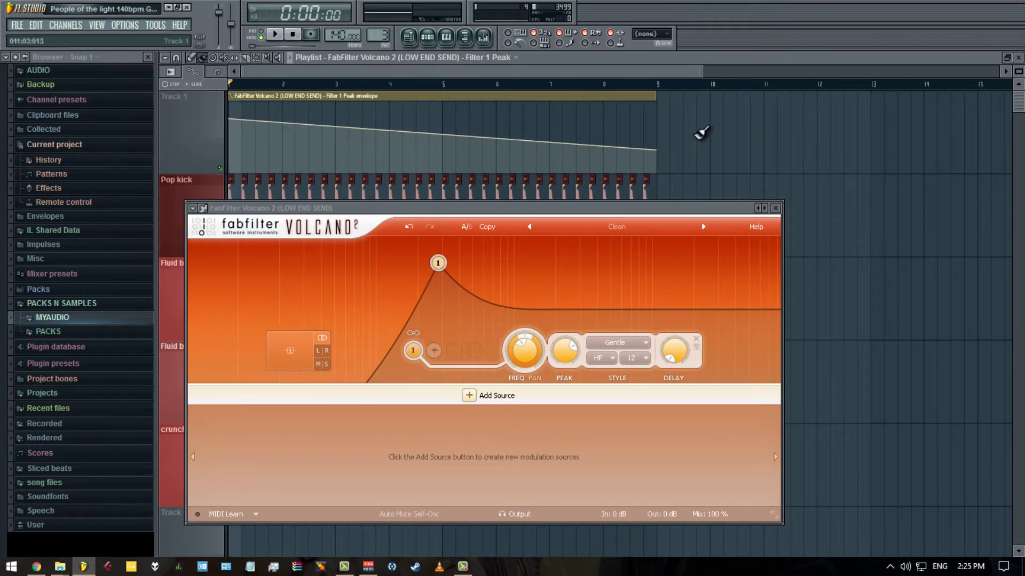
- Inspect the Filter 1 Peak automation clip's channel settings and delete its channel from the project
{"action": "double_click", "coordinate": [541, 99]}
{"action": "left_click_drag", "start_coordinate": [268, 208], "coordinate": [533, 216]}
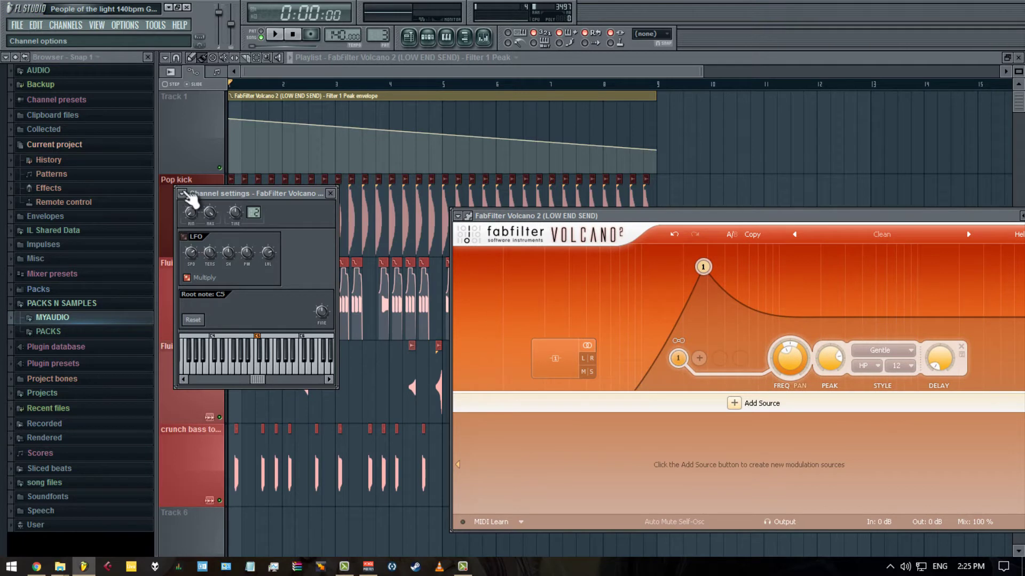
{"action": "left_click", "coordinate": [431, 45]}
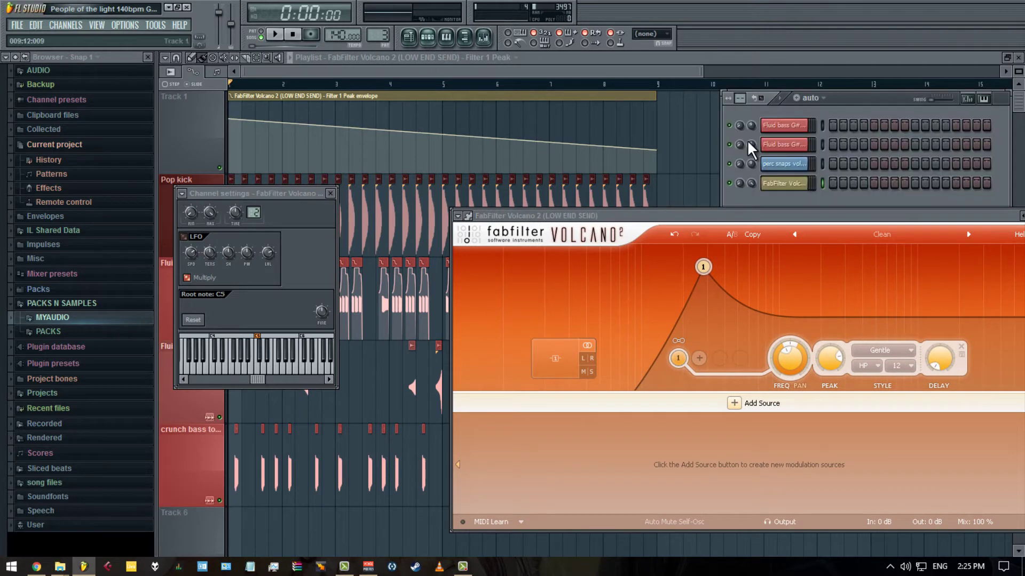
{"action": "right_click", "coordinate": [782, 184]}
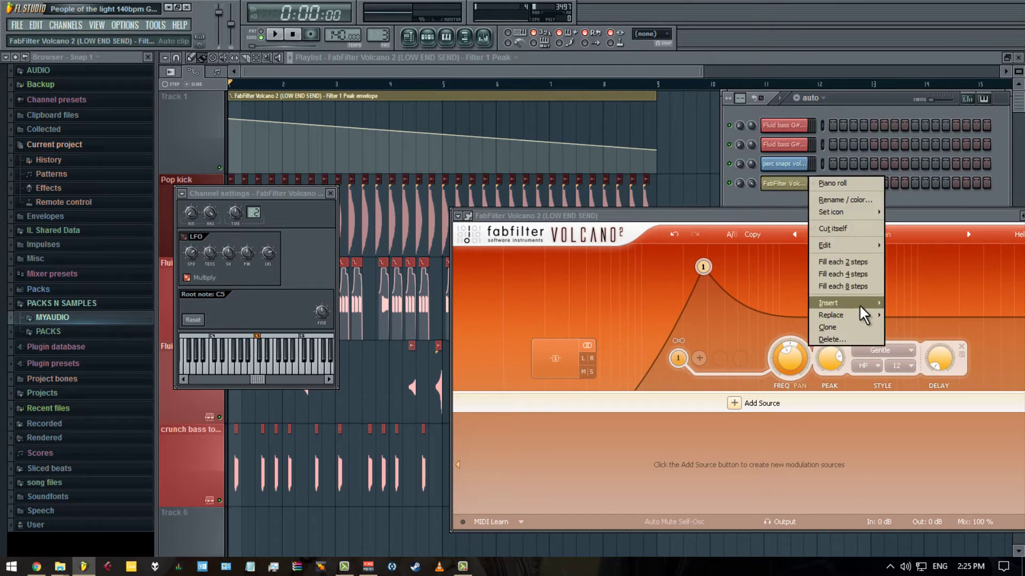
{"action": "left_click", "coordinate": [835, 339]}
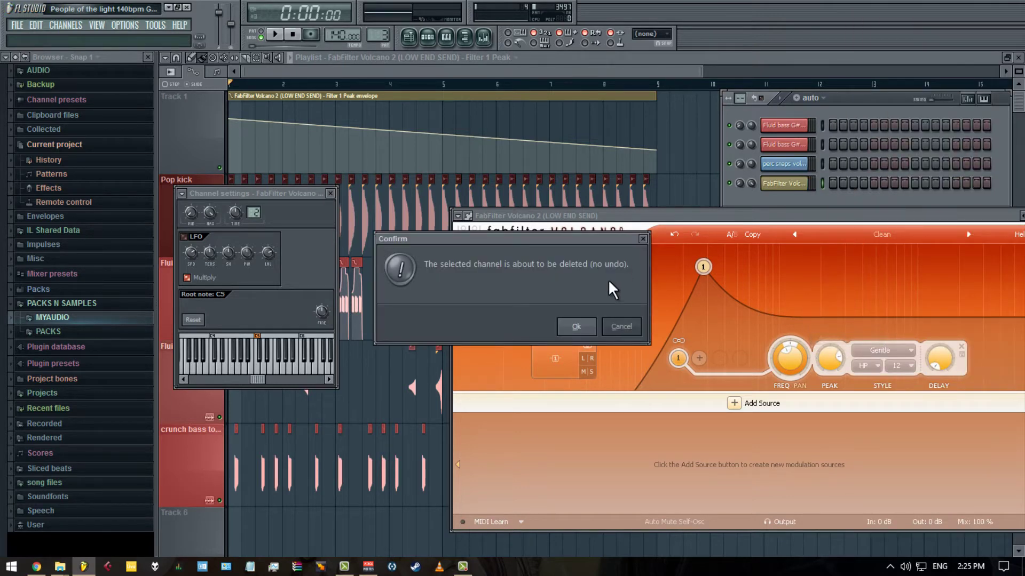
{"action": "left_click", "coordinate": [577, 328]}
- Tweak filter 1's frequency in Volcano 2 and create an automation clip for that last tweaked parameter
{"action": "left_click_drag", "start_coordinate": [703, 267], "coordinate": [790, 286]}
{"action": "left_click_drag", "start_coordinate": [786, 352], "coordinate": [762, 382]}
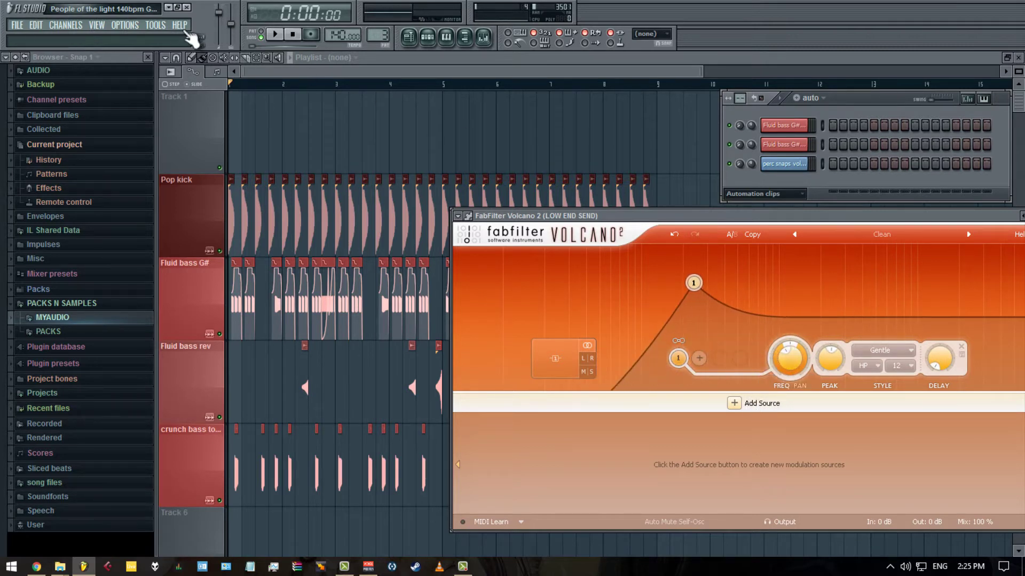
{"action": "left_click", "coordinate": [153, 26]}
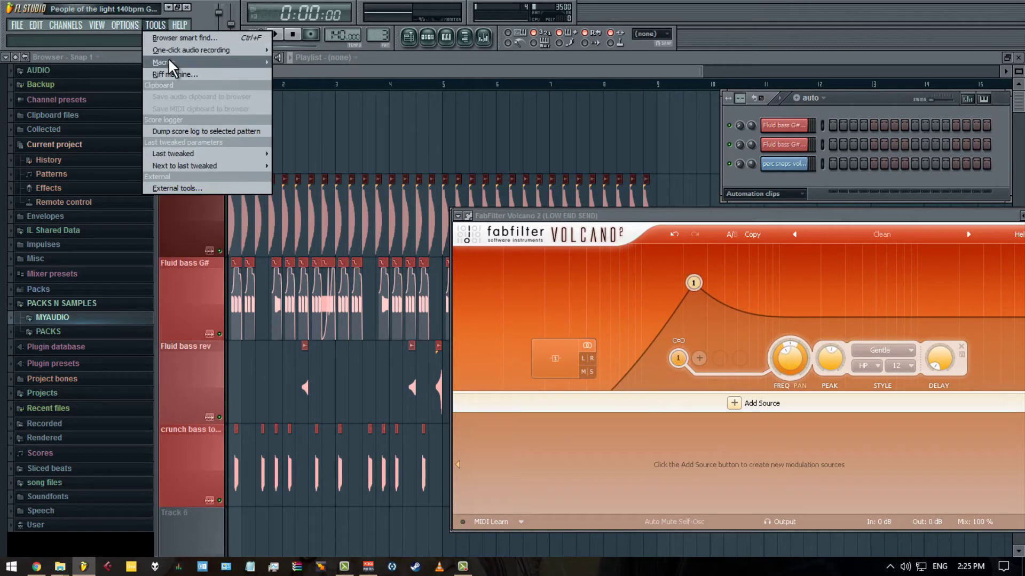
{"action": "mouse_move", "coordinate": [176, 154]}
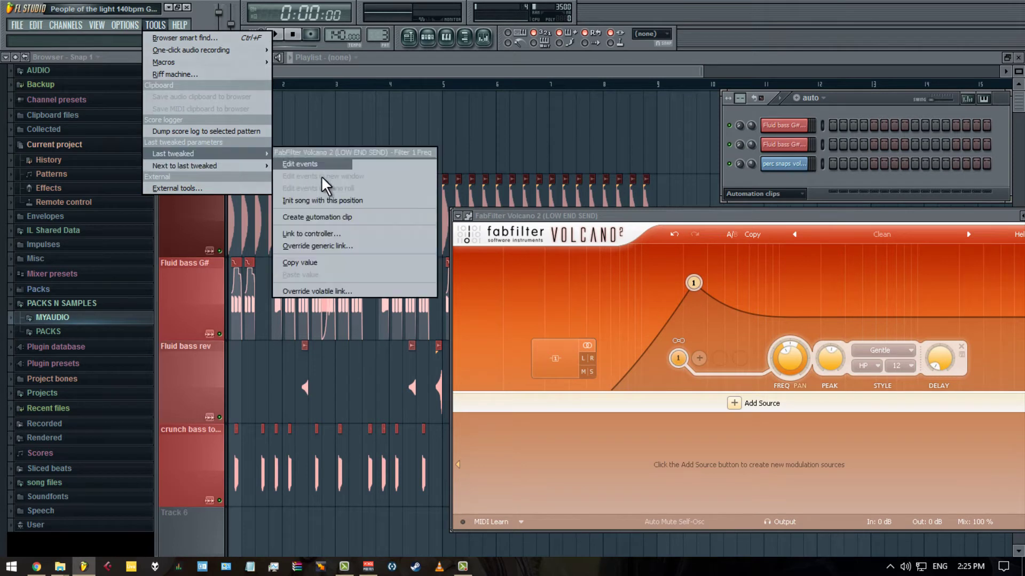
{"action": "left_click", "coordinate": [354, 217]}
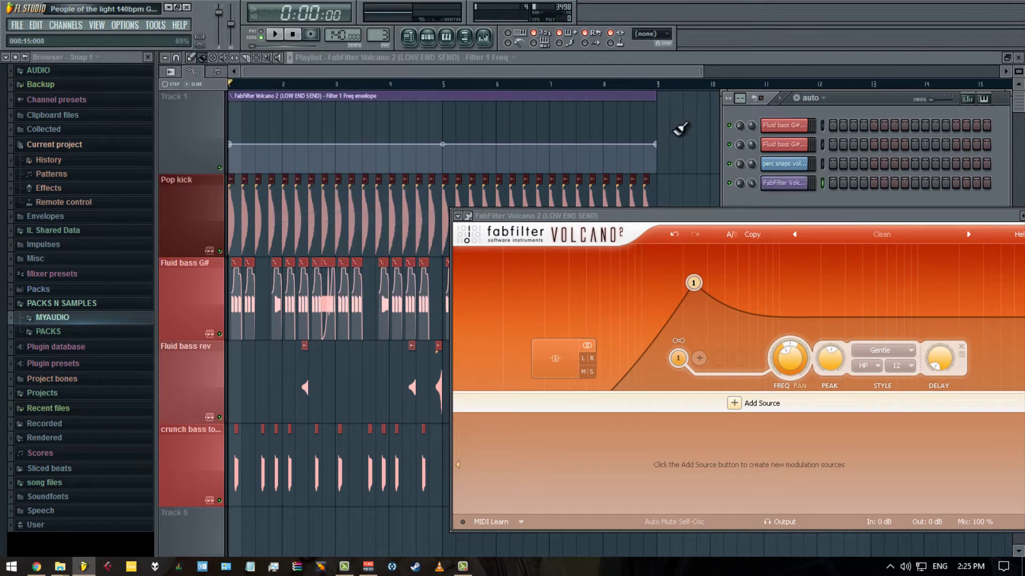
- Raise the Filter 1 Freq clip's start point at bar 1, play the loop and slightly lower filter 1's peak
{"action": "right_click", "coordinate": [714, 149]}
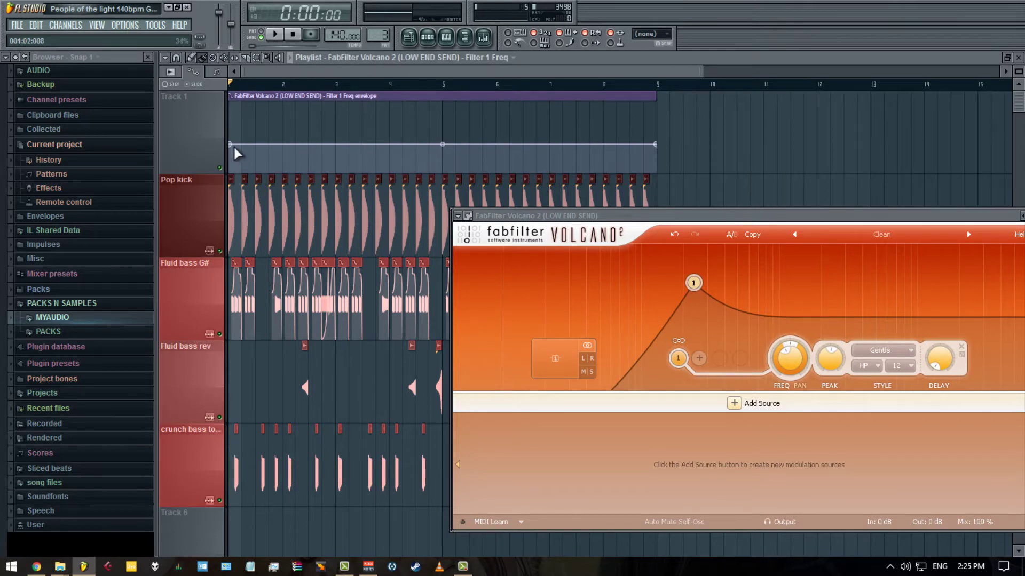
{"action": "left_click_drag", "start_coordinate": [235, 147], "coordinate": [234, 119]}
{"action": "key", "text": "space"}
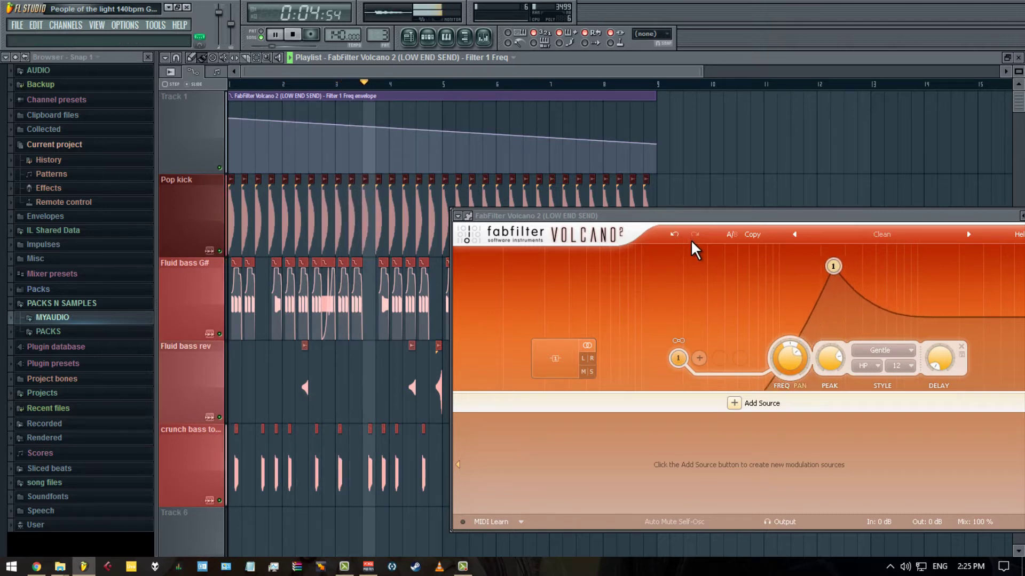
{"action": "mouse_move", "coordinate": [825, 364]}
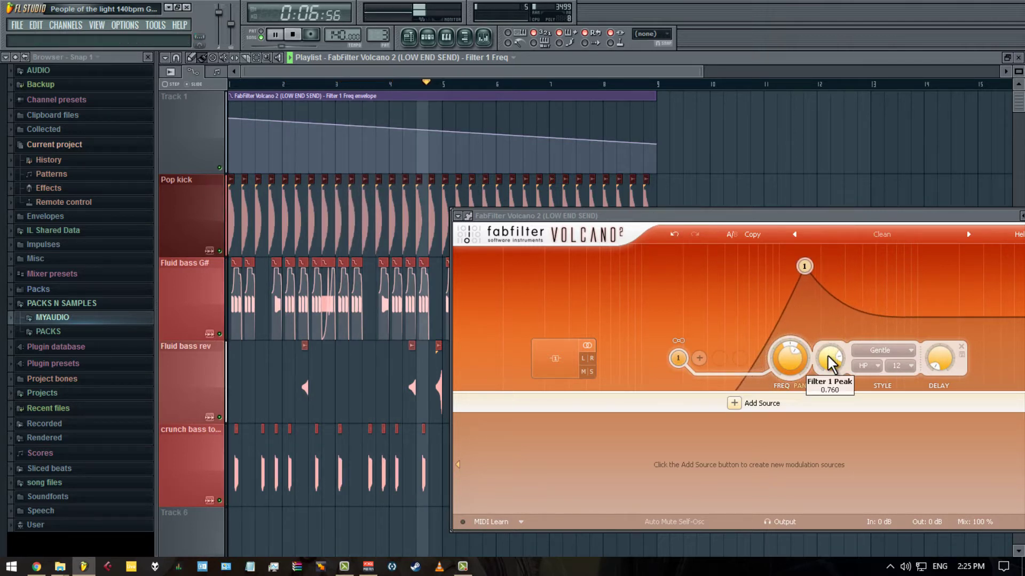
{"action": "mouse_move", "coordinate": [824, 362]}
{"action": "left_mouse_down"}
{"action": "mouse_move", "coordinate": [821, 377]}
{"action": "mouse_move", "coordinate": [830, 358]}
{"action": "left_mouse_up"}
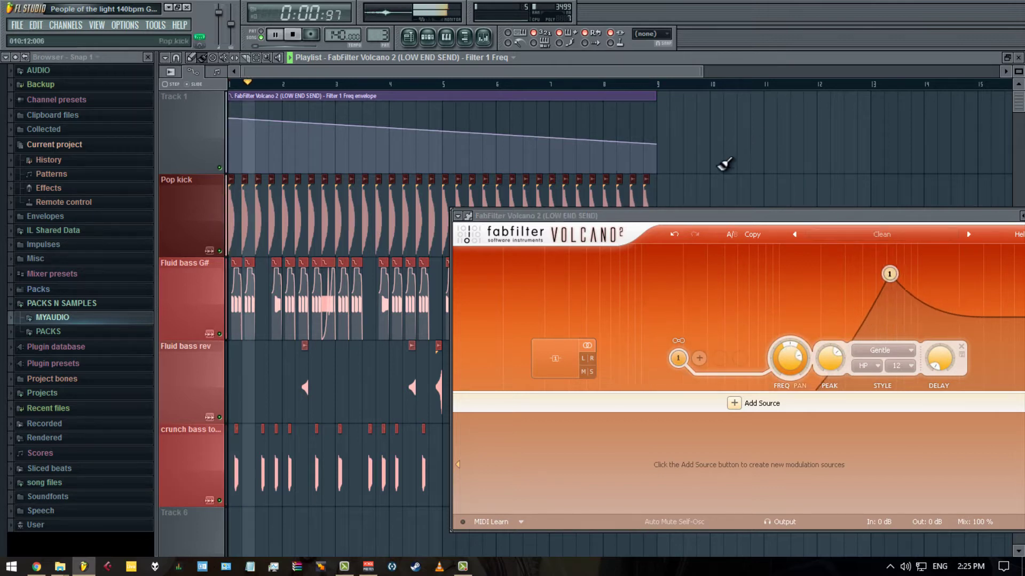
- Move the Filter 1 Freq clip's end point back to 8:13:000, make the curve drop to zero there, and extend the clip past bar 9
{"action": "left_click_drag", "start_coordinate": [662, 145], "coordinate": [647, 146]}
{"action": "left_click_drag", "start_coordinate": [641, 98], "coordinate": [666, 100]}
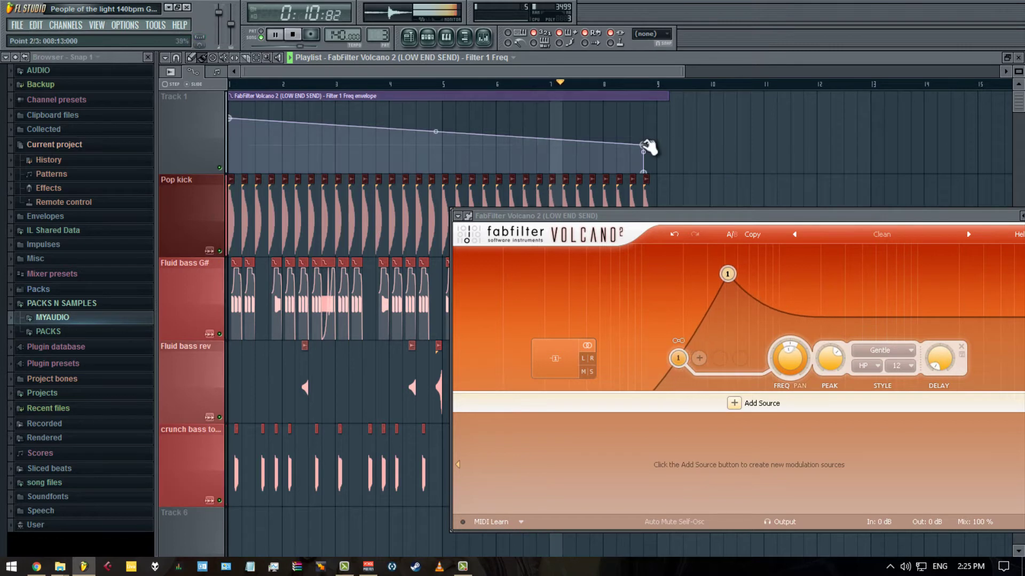
- Close the Volcano 2 window and move the Filter 1 Freq automation clip down to Track 22
{"action": "left_click_drag", "start_coordinate": [713, 217], "coordinate": [463, 213]}
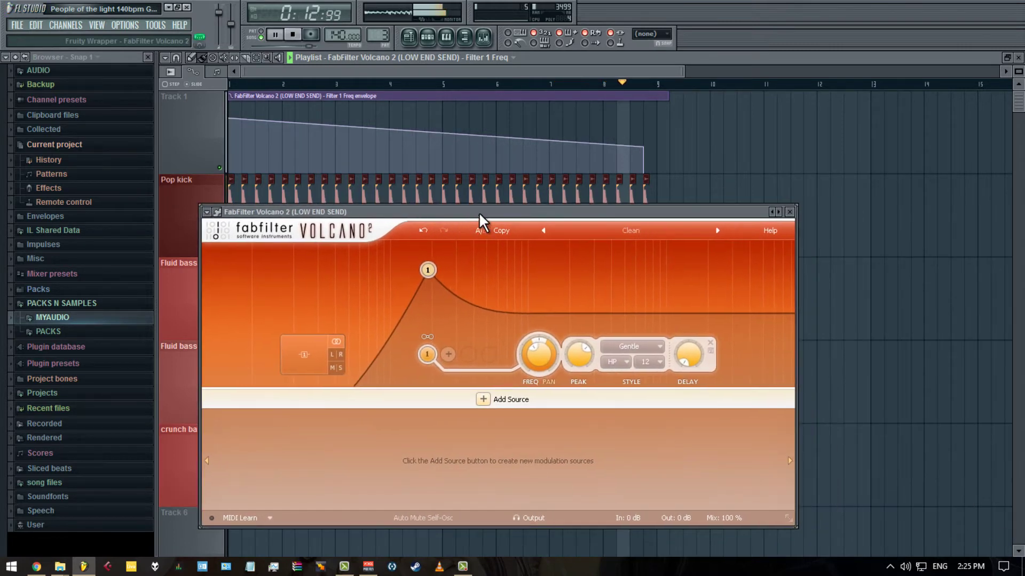
{"action": "left_click", "coordinate": [791, 212]}
{"action": "left_click_drag", "start_coordinate": [505, 116], "coordinate": [363, 235]}
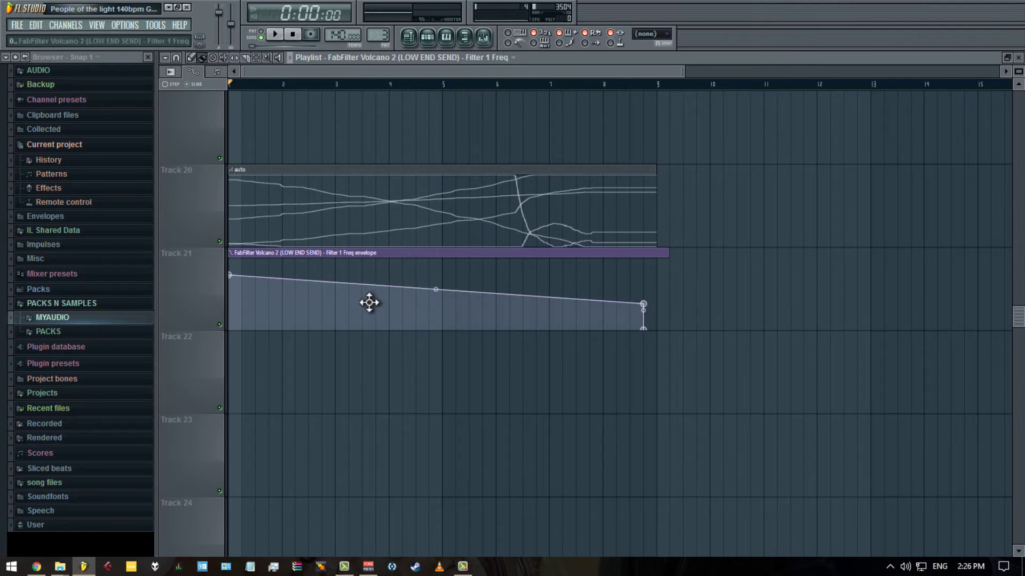
{"action": "left_click_drag", "start_coordinate": [369, 302], "coordinate": [348, 348]}
- Create a Mix level automation clip for slot 2 on LOW END SEND, place it on Track 20 and move the auto pattern to Track 19
{"action": "left_click", "coordinate": [483, 37]}
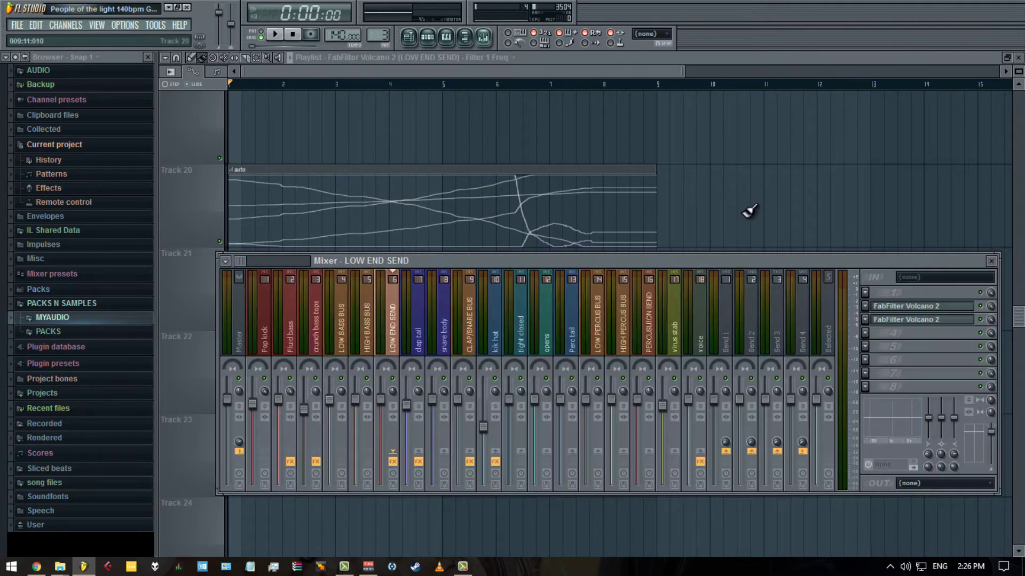
{"action": "right_click", "coordinate": [989, 307]}
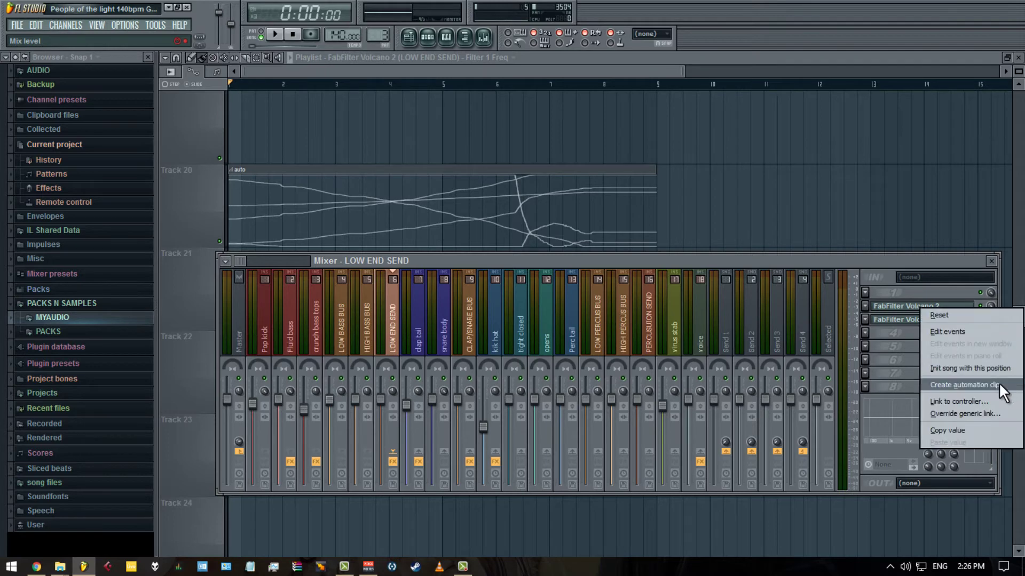
{"action": "left_click", "coordinate": [998, 383]}
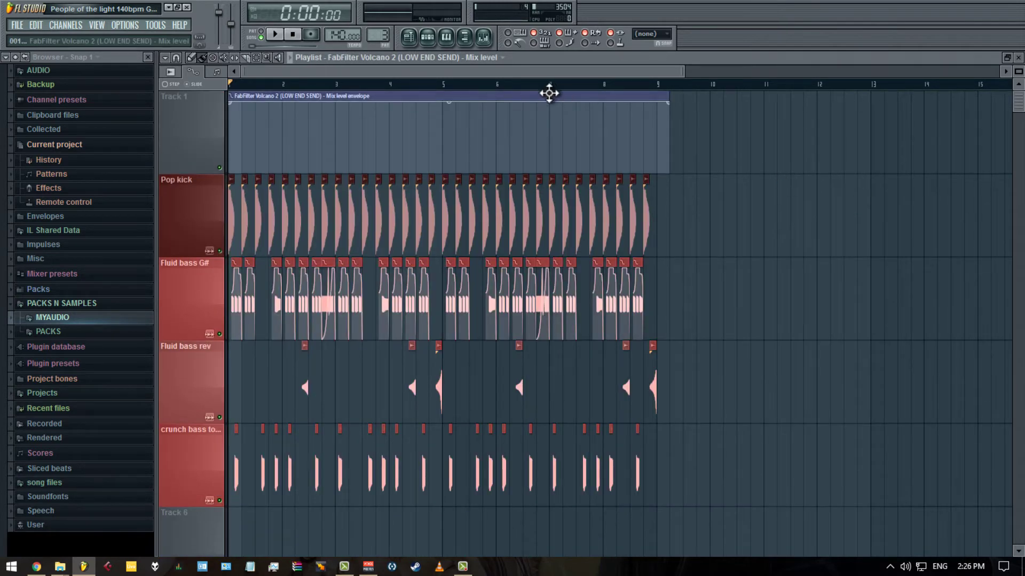
{"action": "left_click_drag", "start_coordinate": [541, 96], "coordinate": [295, 115]}
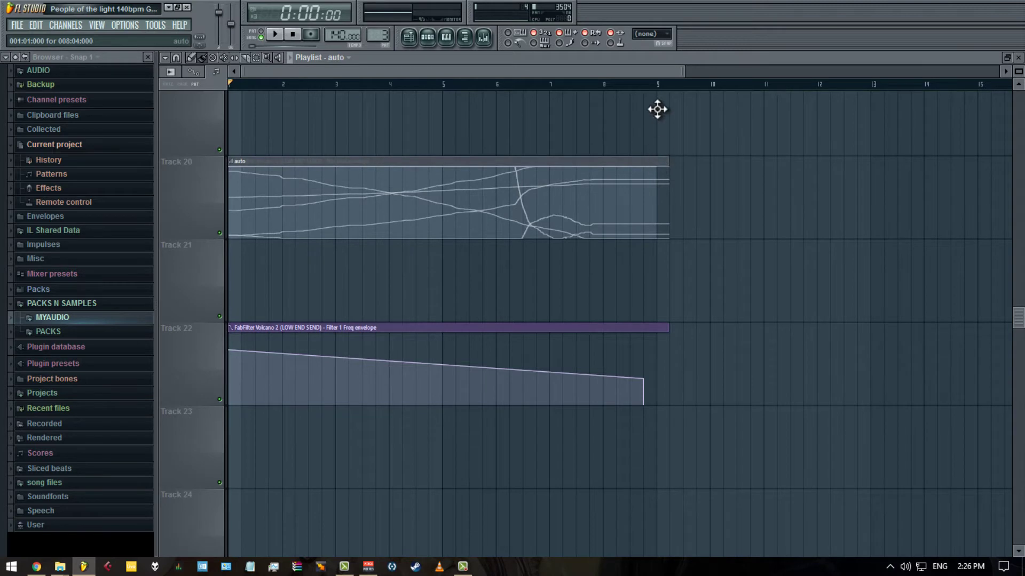
{"action": "left_click_drag", "start_coordinate": [658, 109], "coordinate": [640, 180]}
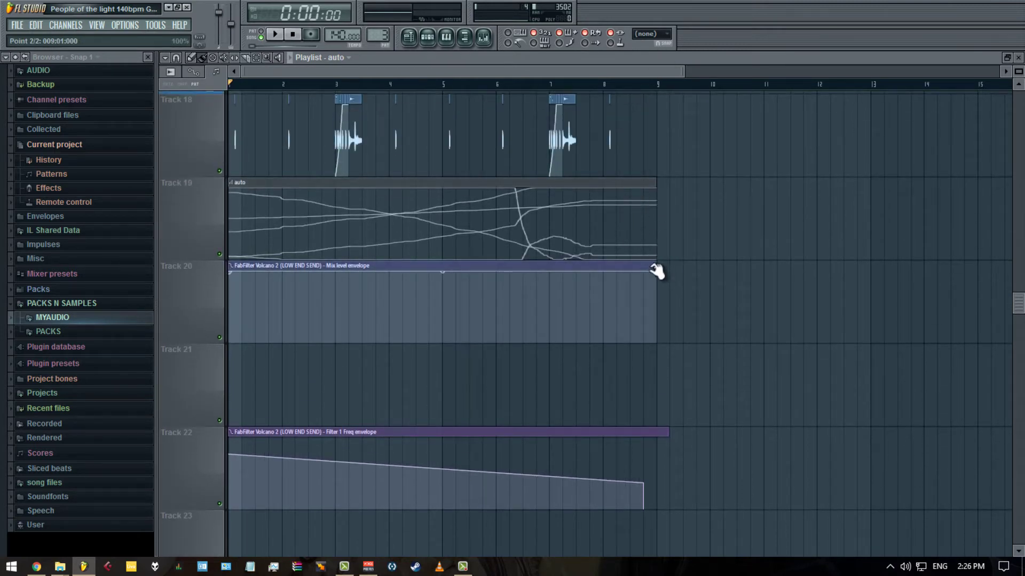
- Drop the Mix level curve to 0% at 8:13:000 and trim both automation clips to end at bar 9 while auditioning the loop
{"action": "left_click_drag", "start_coordinate": [656, 267], "coordinate": [643, 265]}
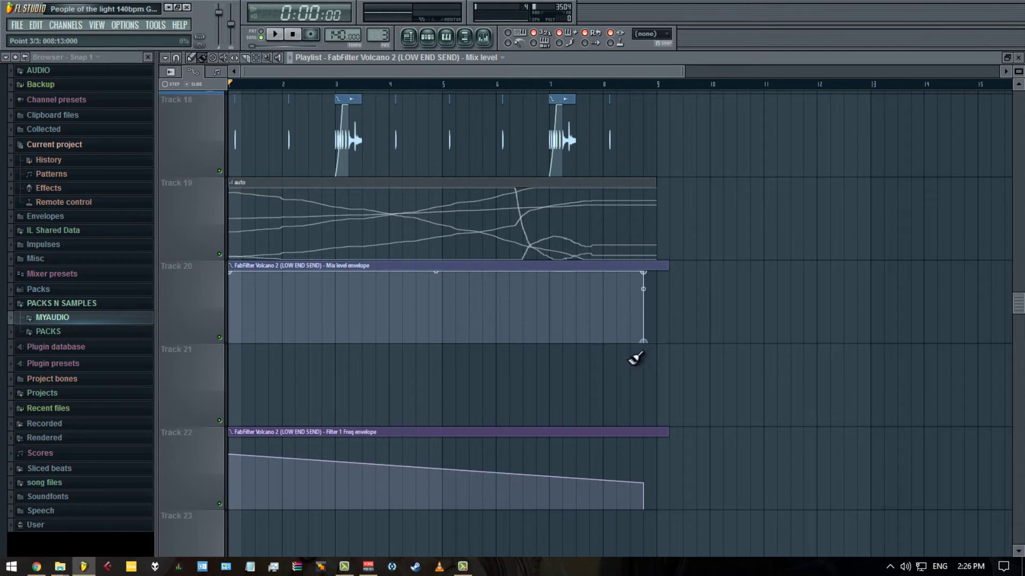
{"action": "key", "text": "space"}
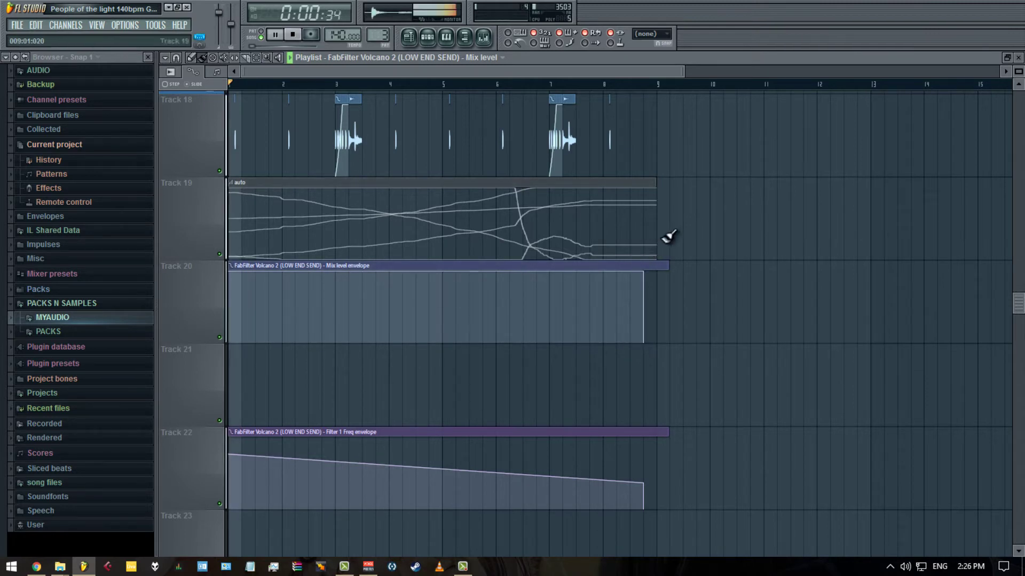
{"action": "left_click_drag", "start_coordinate": [668, 430], "coordinate": [656, 430]}
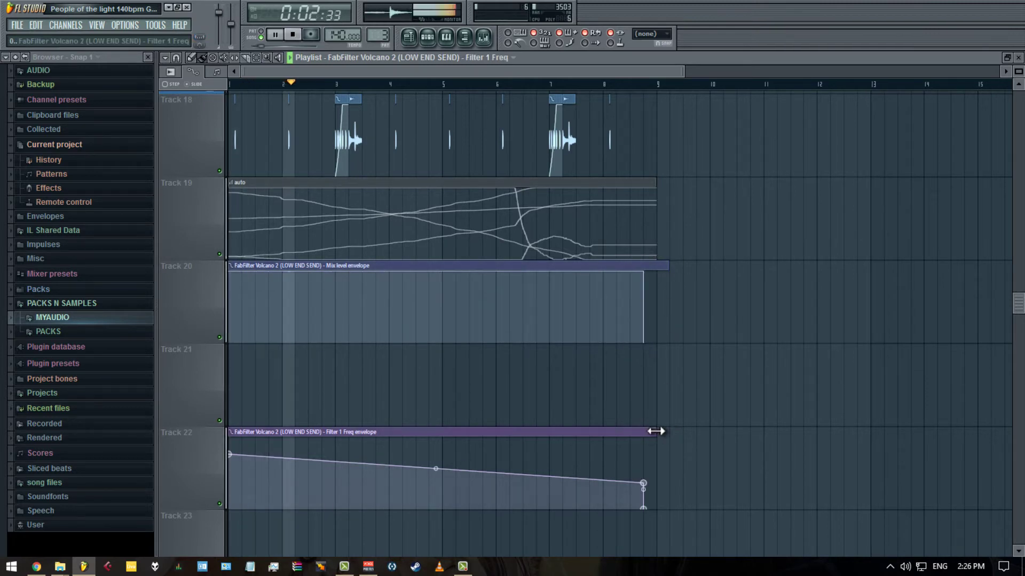
{"action": "left_click_drag", "start_coordinate": [667, 267], "coordinate": [655, 267]}
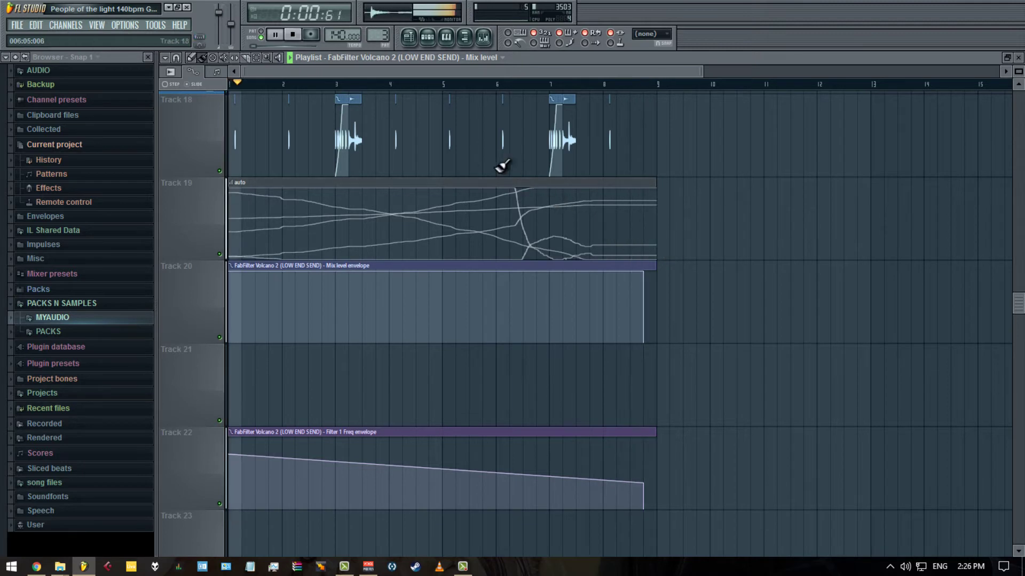
{"action": "key", "text": "space"}
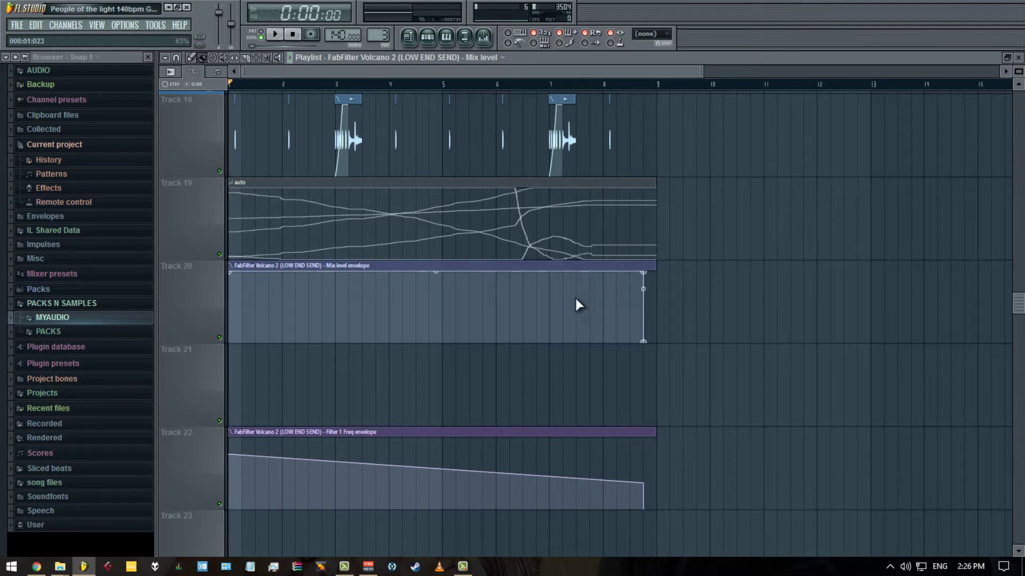
- Stack the Mix level clip over the auto pattern on Track 19 and move the Filter 1 Freq clip up to Track 20
{"action": "left_click_drag", "start_coordinate": [378, 264], "coordinate": [329, 171]}
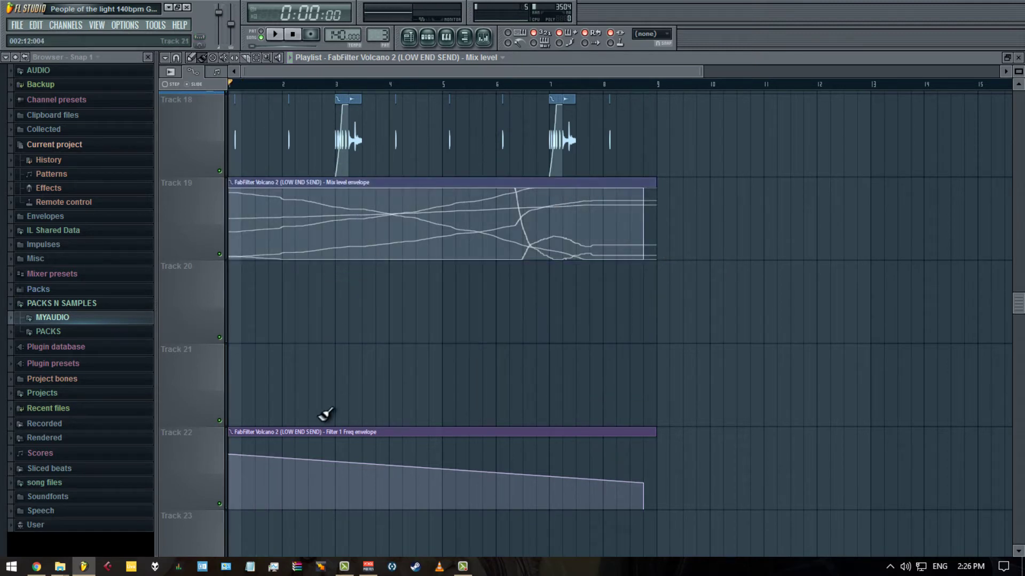
{"action": "left_click_drag", "start_coordinate": [272, 384], "coordinate": [238, 266]}
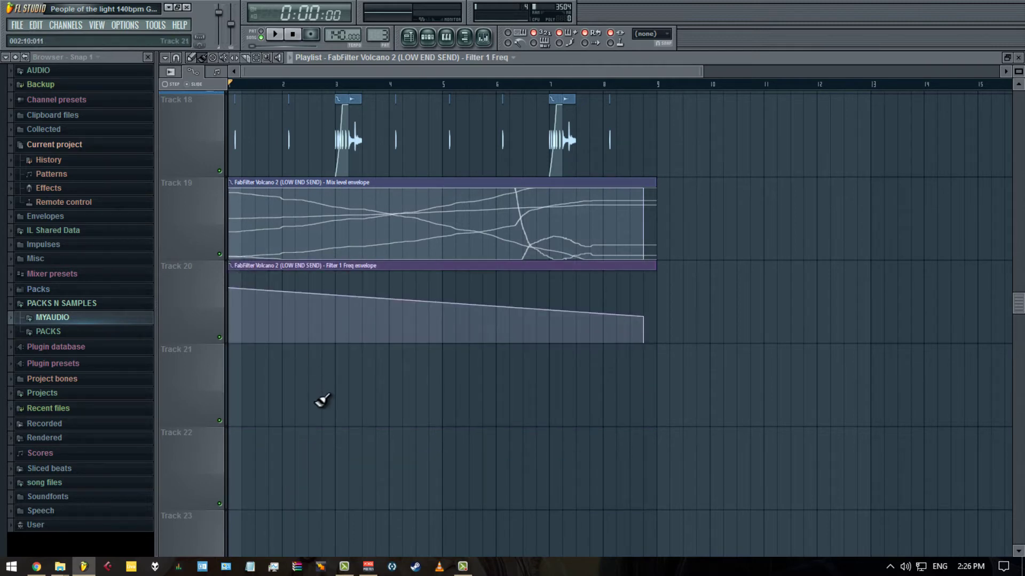
{"action": "scroll", "coordinate": [374, 414], "scroll_direction": "up", "scroll_amount": 2}
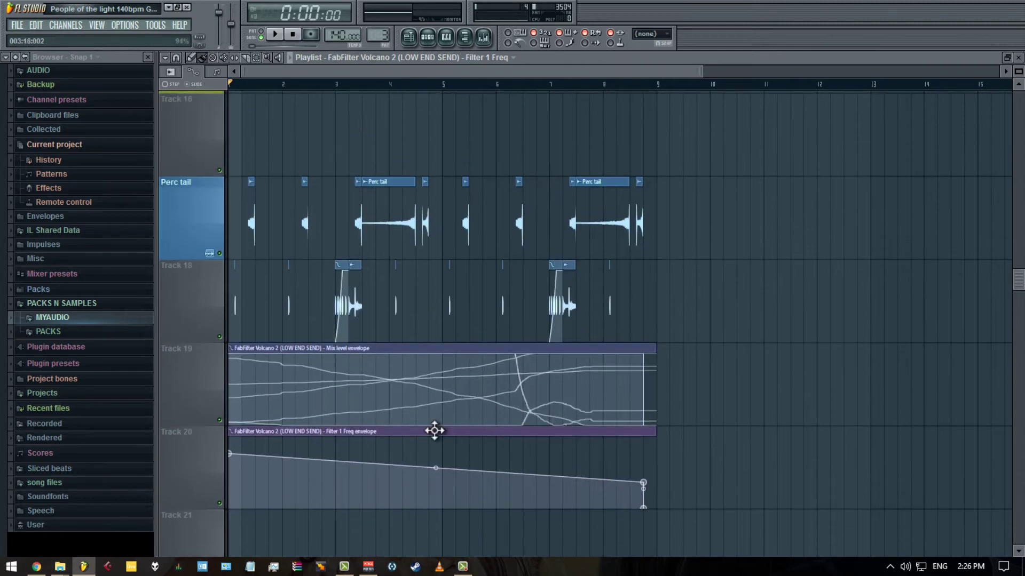
- Load FabFilter Pro-R into slot 5 of the LOW END SEND track and set its Mix to 45.84%
{"action": "left_click", "coordinate": [483, 37]}
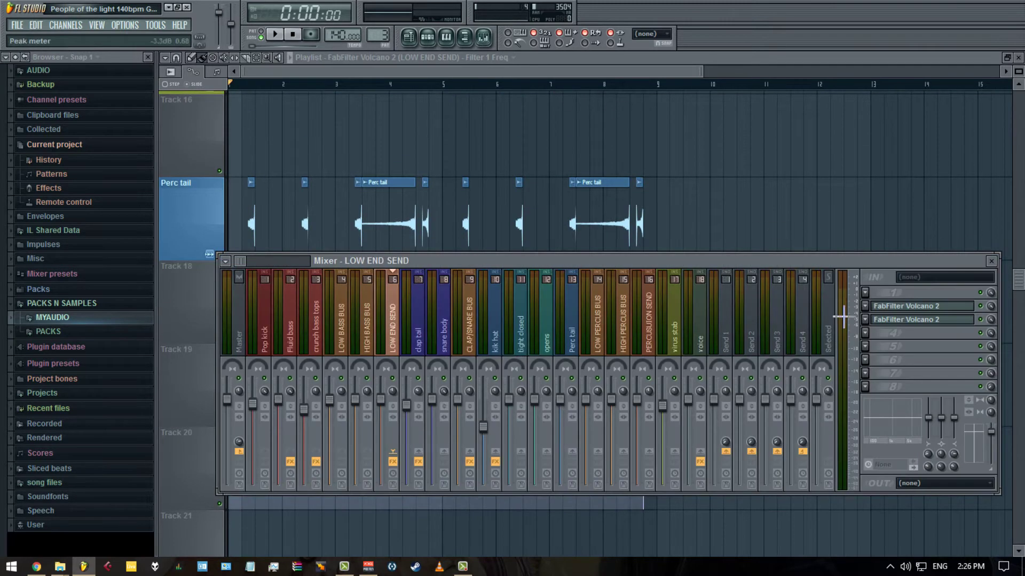
{"action": "left_click", "coordinate": [866, 346]}
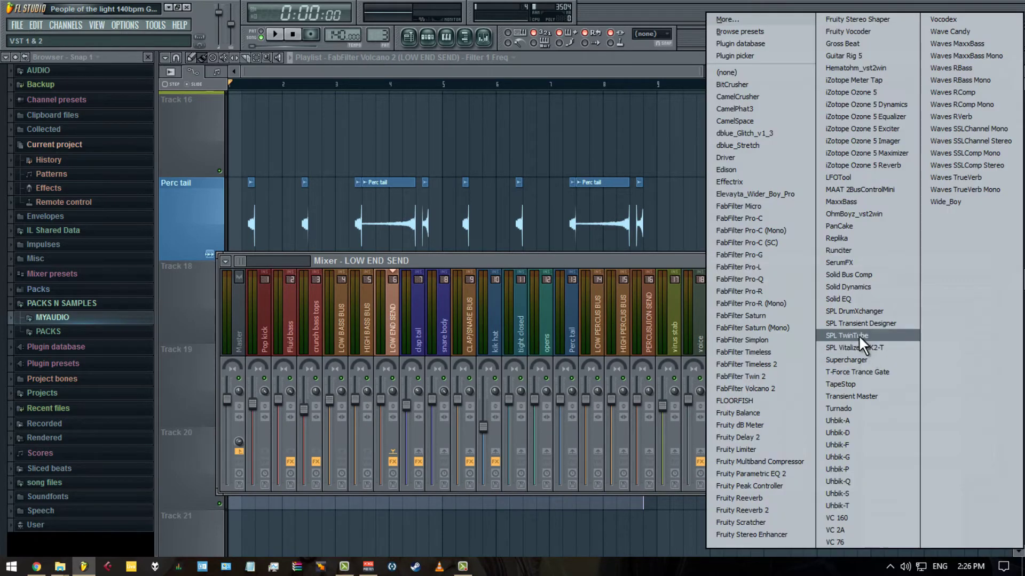
{"action": "left_click", "coordinate": [777, 290]}
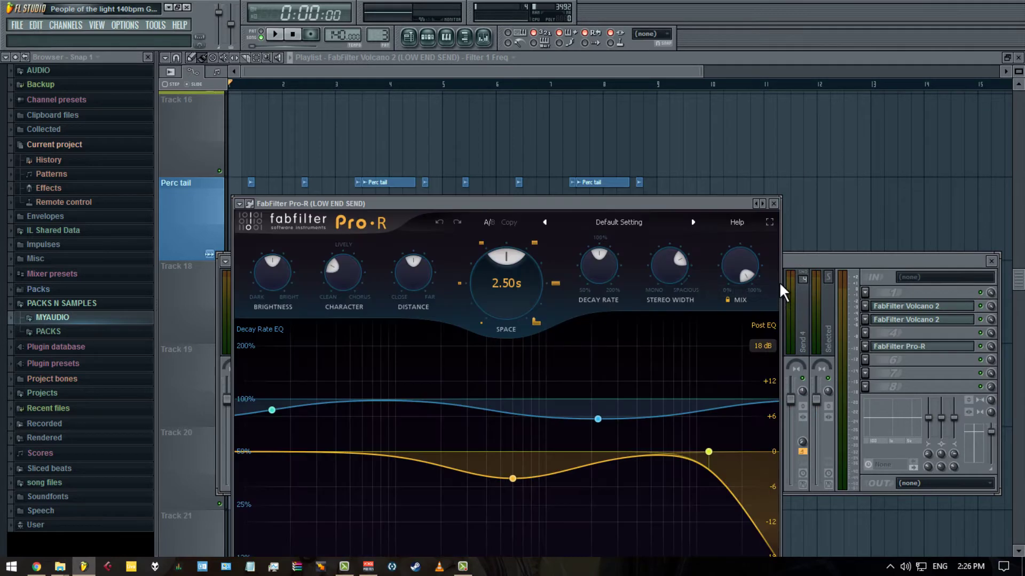
{"action": "left_click_drag", "start_coordinate": [652, 201], "coordinate": [710, 95]}
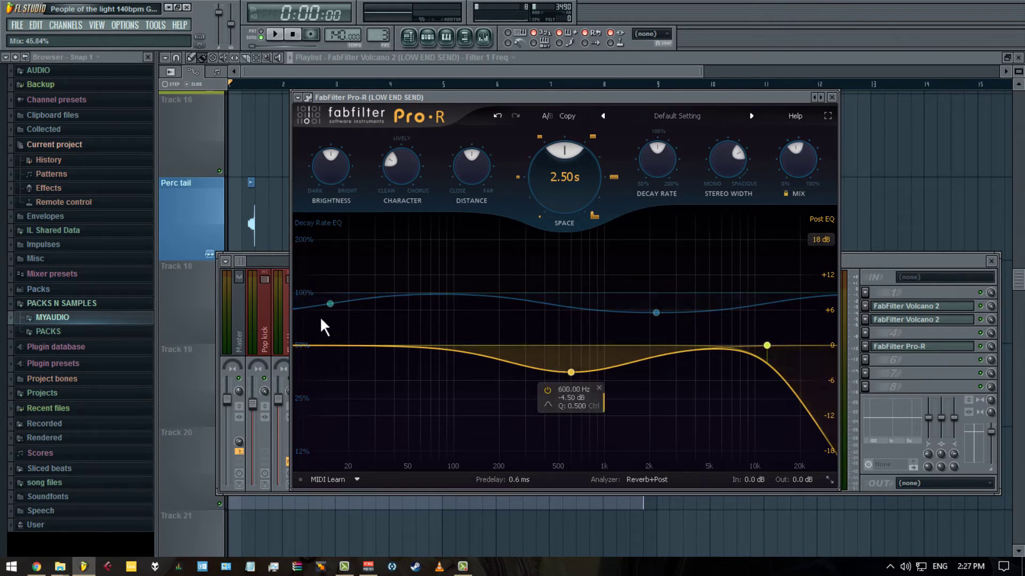
- Add a low cut near 75 Hz to the Pro-R Post EQ and pull the lowest Decay Rate EQ band to about 35 Hz, just under 50%
{"action": "left_click", "coordinate": [328, 347]}
{"action": "left_click_drag", "start_coordinate": [327, 347], "coordinate": [432, 351]}
{"action": "left_click_drag", "start_coordinate": [330, 304], "coordinate": [382, 350]}
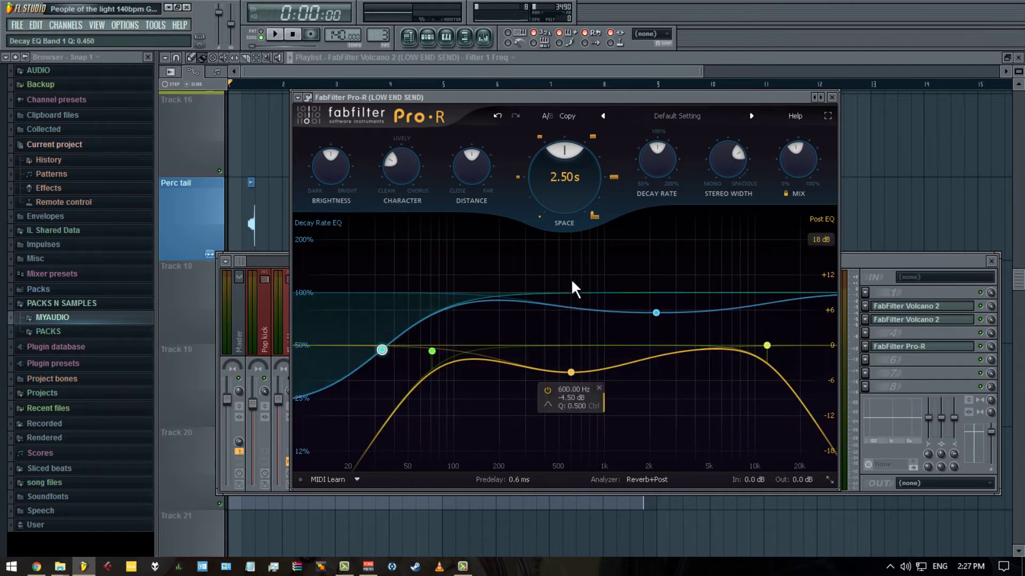
- Set Space to 5.20 s, lower Character, and tune Brightness to 69.55%, Distance to 82.22% and Decay Rate to 114.3% while auditioning the loop
{"action": "scroll", "coordinate": [612, 186], "scroll_direction": "up", "scroll_amount": 5}
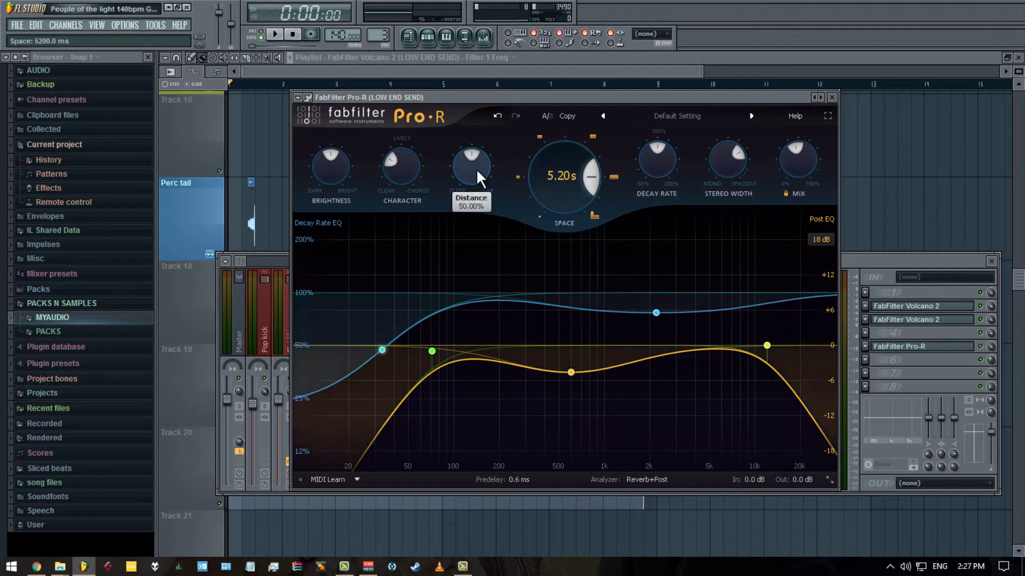
{"action": "left_click_drag", "start_coordinate": [484, 73], "coordinate": [484, 76]}
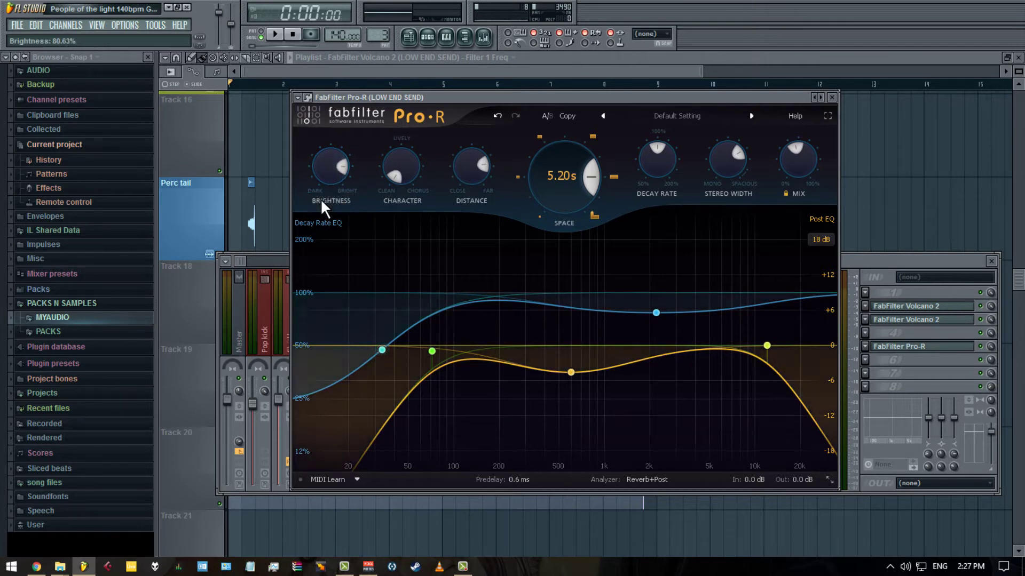
{"action": "left_click", "coordinate": [276, 34]}
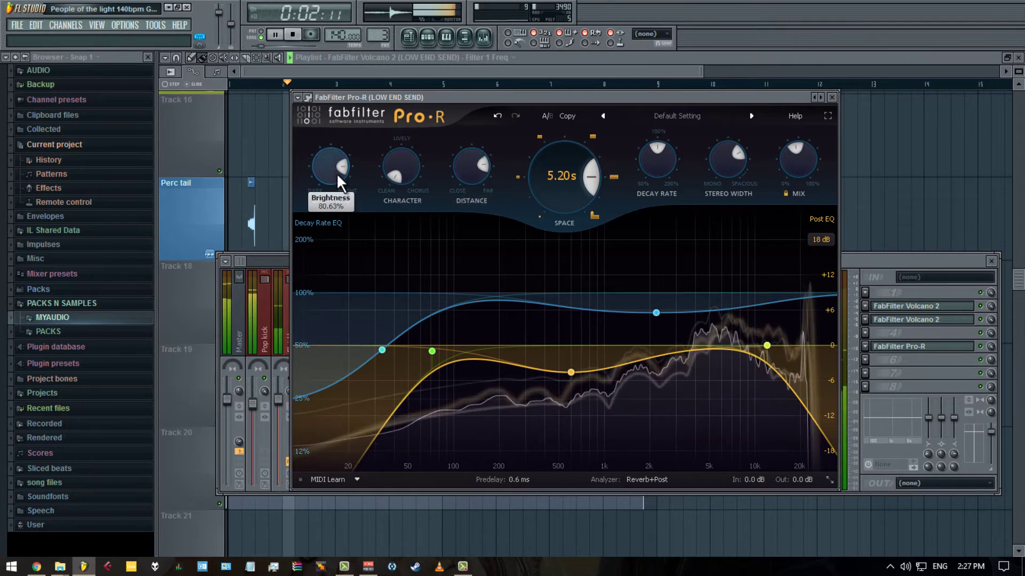
{"action": "left_click_drag", "start_coordinate": [342, 192], "coordinate": [341, 219]}
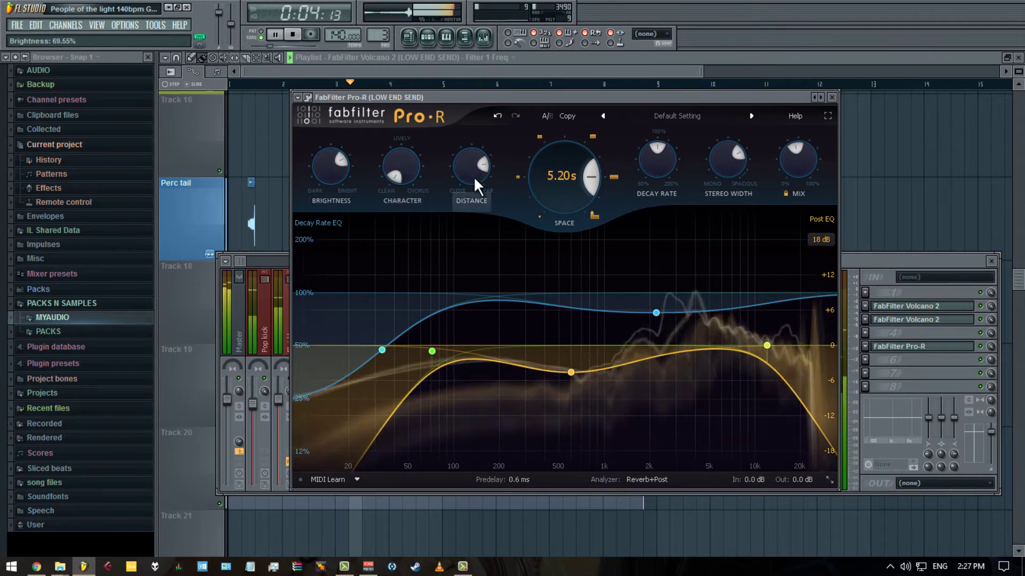
{"action": "left_click_drag", "start_coordinate": [475, 178], "coordinate": [443, 212]}
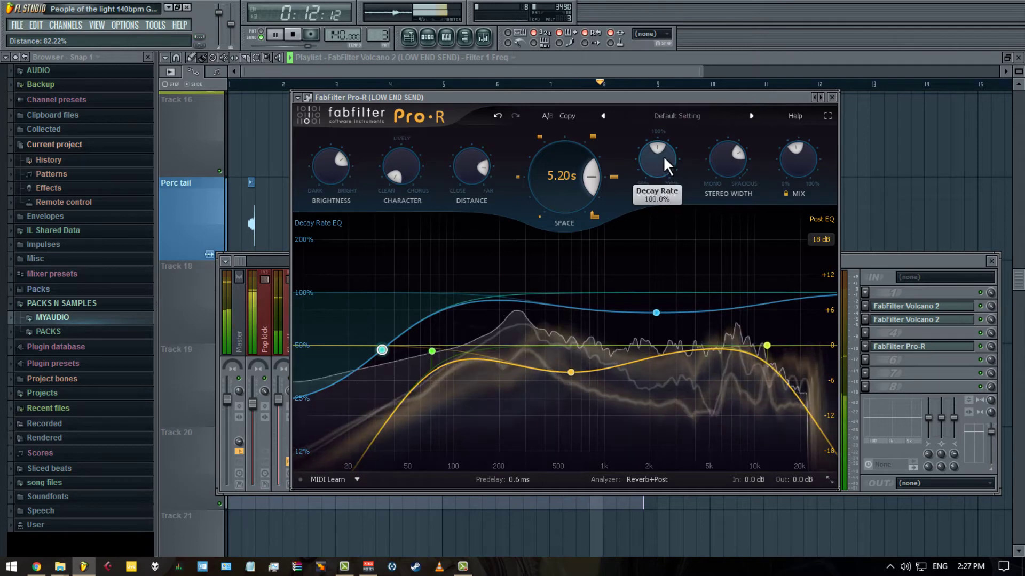
{"action": "mouse_move", "coordinate": [663, 152]}
{"action": "left_mouse_down"}
{"action": "mouse_move", "coordinate": [665, 126]}
{"action": "mouse_move", "coordinate": [658, 148]}
{"action": "mouse_move", "coordinate": [644, 152]}
{"action": "left_mouse_up"}
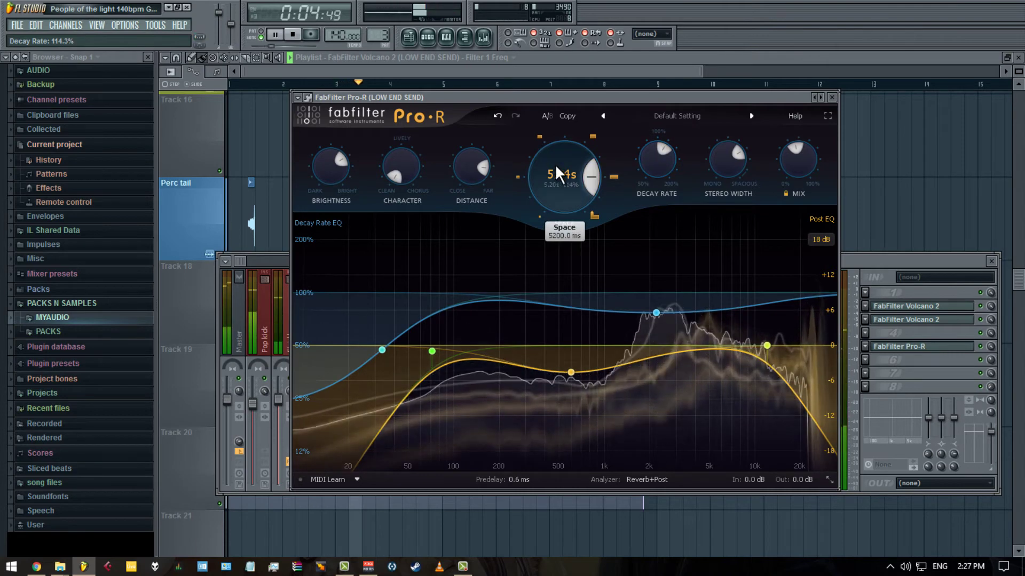
- Shorten Space to about 718 ms, readjust Distance, and raise the Pro-R Mix slightly above 50%
{"action": "left_click_drag", "start_coordinate": [548, 180], "coordinate": [525, 295]}
{"action": "left_click_drag", "start_coordinate": [465, 176], "coordinate": [477, 140]}
{"action": "left_click_drag", "start_coordinate": [564, 169], "coordinate": [537, 189]}
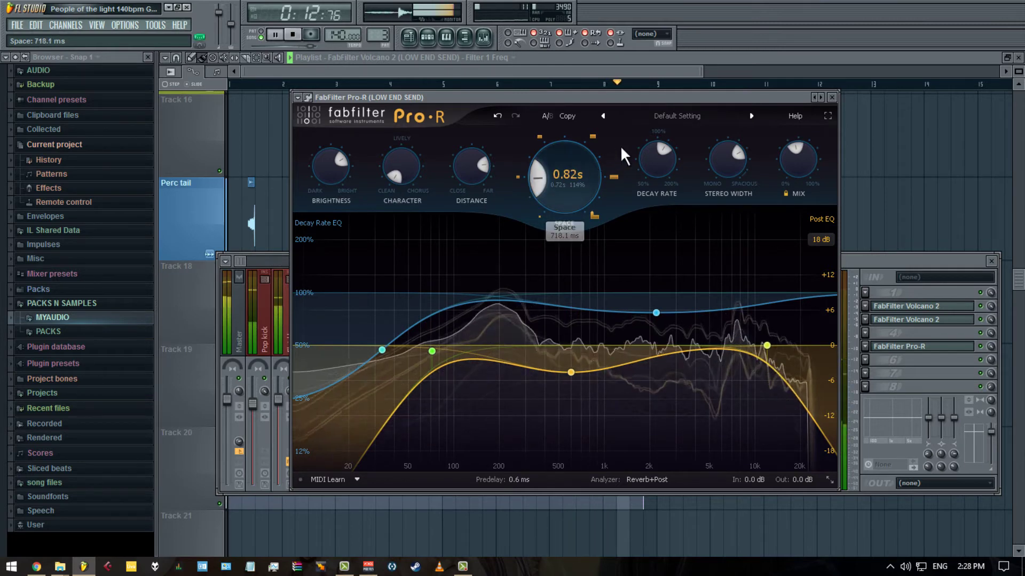
{"action": "mouse_move", "coordinate": [796, 159]}
{"action": "left_mouse_down"}
{"action": "mouse_move", "coordinate": [799, 146]}
{"action": "mouse_move", "coordinate": [789, 150]}
{"action": "left_mouse_up"}
- Move the middle Post EQ band down to about 150 Hz at roughly -4 dB
{"action": "mouse_move", "coordinate": [571, 372]}
{"action": "key", "text": "space"}
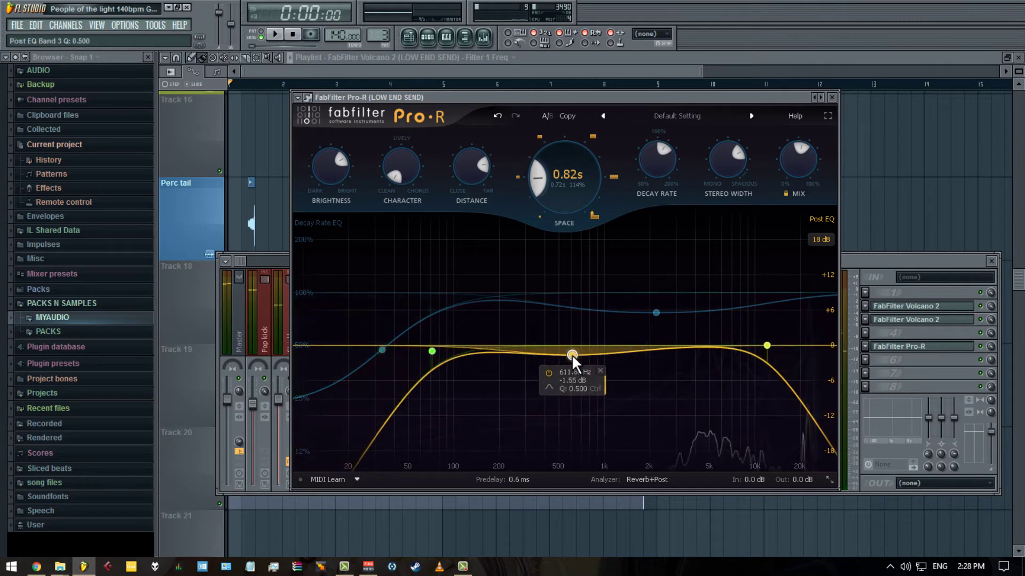
{"action": "left_click_drag", "start_coordinate": [572, 353], "coordinate": [594, 367]}
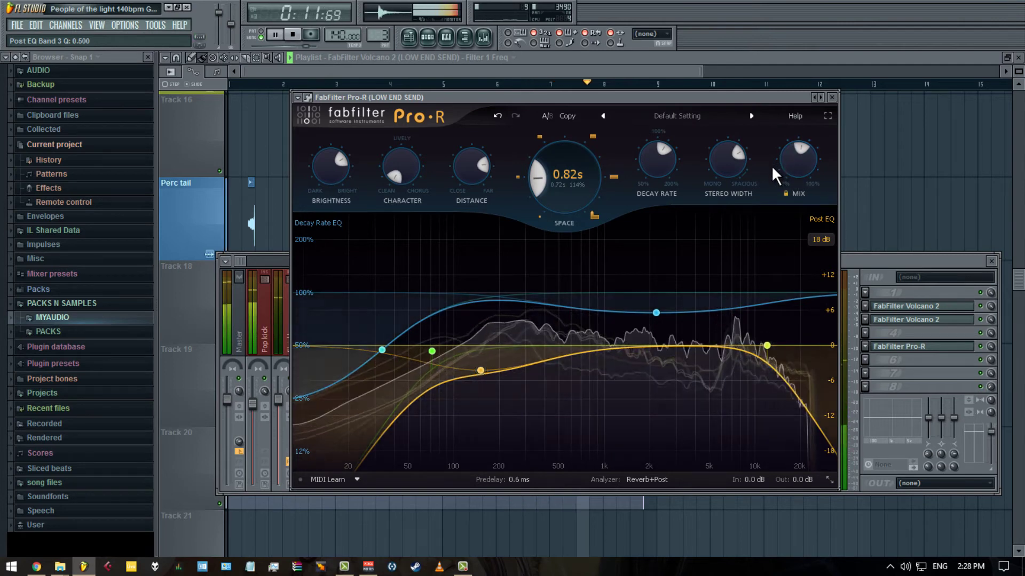
- Set Decay Rate to 122%, Distance to 89.51%, Brightness to 83.33% and Space to 4.19 s, ending with playback stopped
{"action": "left_click_drag", "start_coordinate": [648, 157], "coordinate": [626, 155]}
{"action": "left_click_drag", "start_coordinate": [467, 163], "coordinate": [475, 137]}
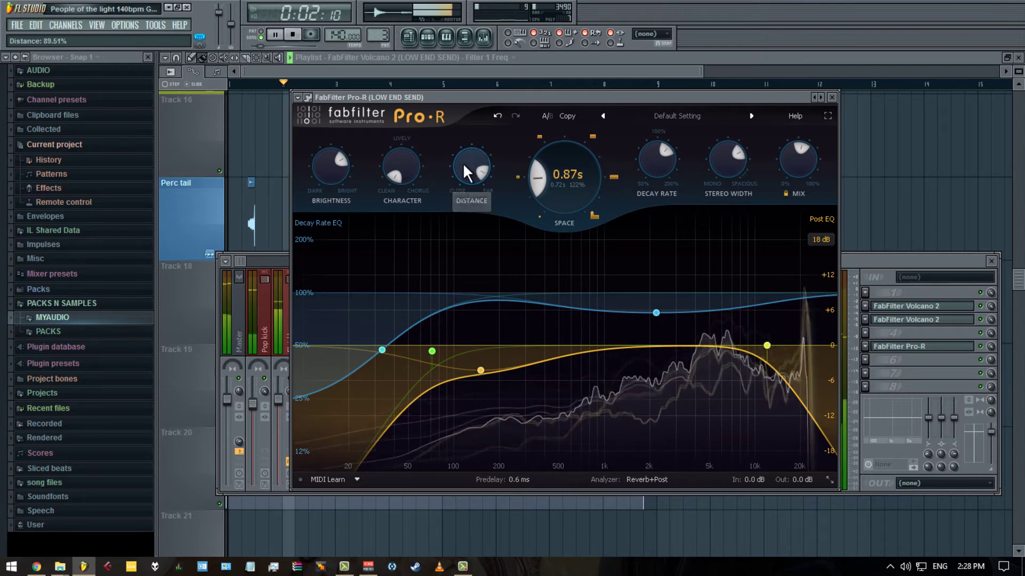
{"action": "left_click_drag", "start_coordinate": [336, 166], "coordinate": [337, 146]}
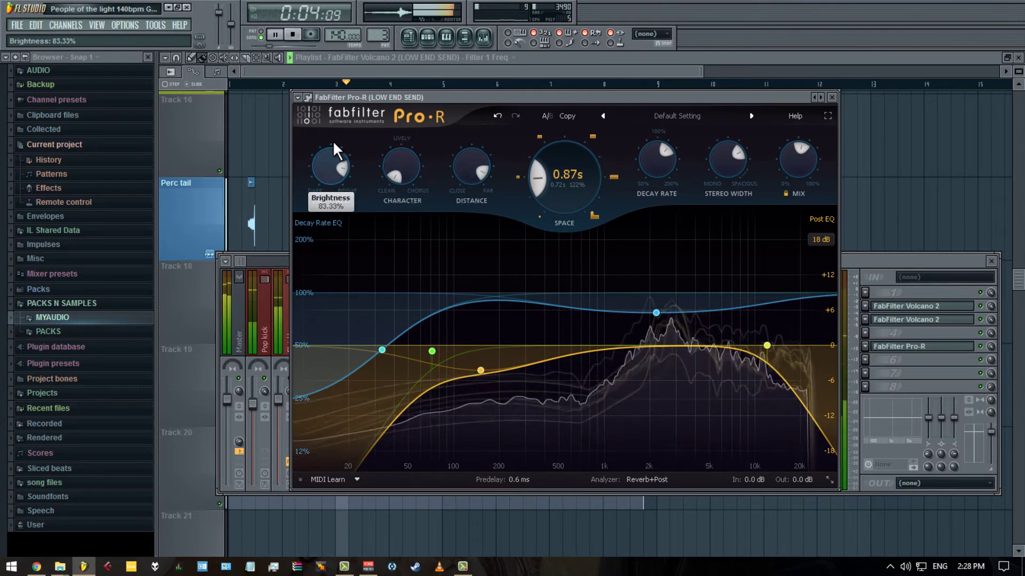
{"action": "left_click_drag", "start_coordinate": [565, 172], "coordinate": [555, 85]}
{"action": "key", "text": "space"}
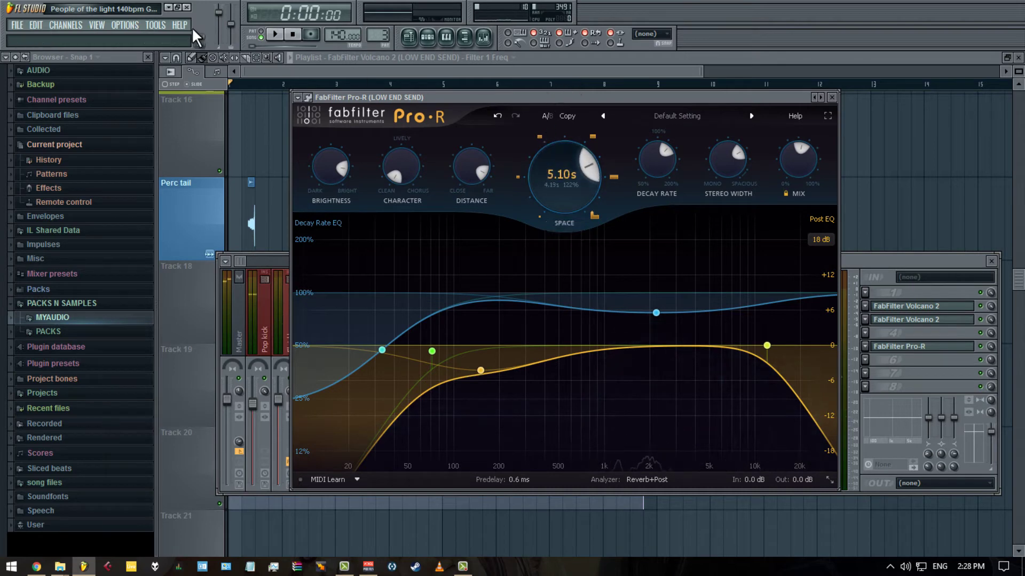
- Create an automation clip for the Pro-R Space, sloping down to about 21%, and place it on Track 21
{"action": "left_click", "coordinate": [155, 26]}
{"action": "mouse_move", "coordinate": [177, 166]}
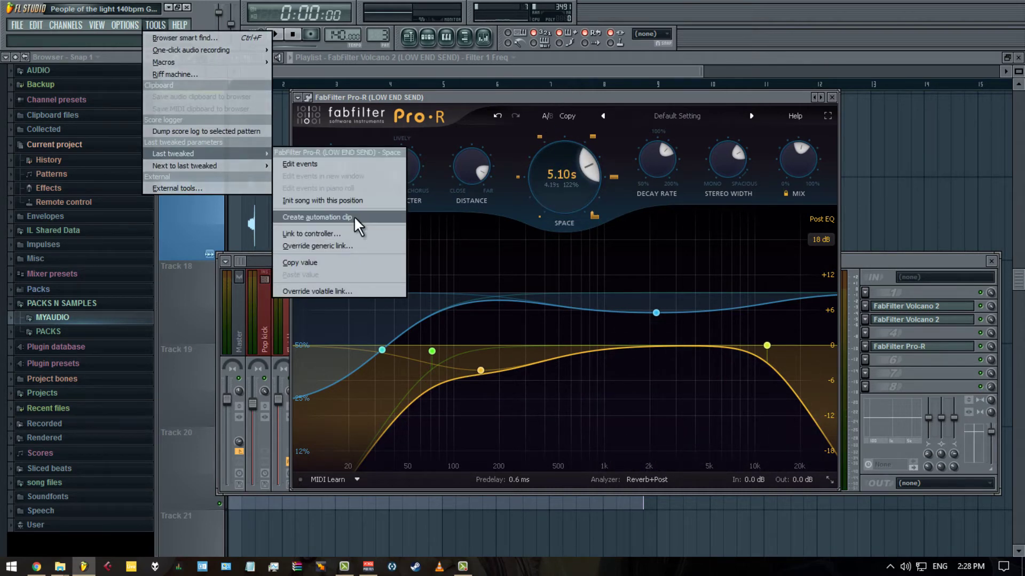
{"action": "left_click", "coordinate": [360, 224]}
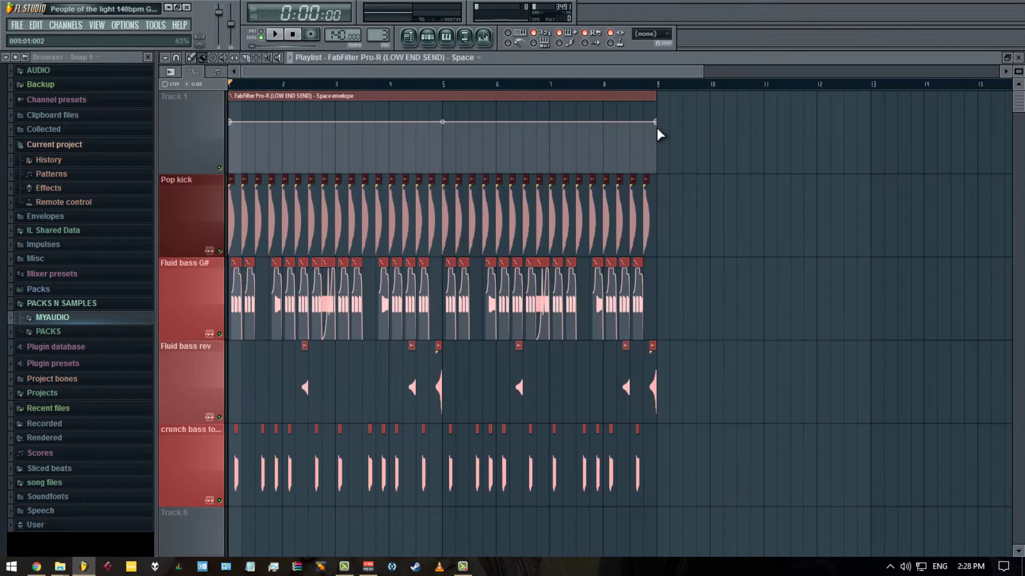
{"action": "left_click_drag", "start_coordinate": [655, 123], "coordinate": [654, 158]}
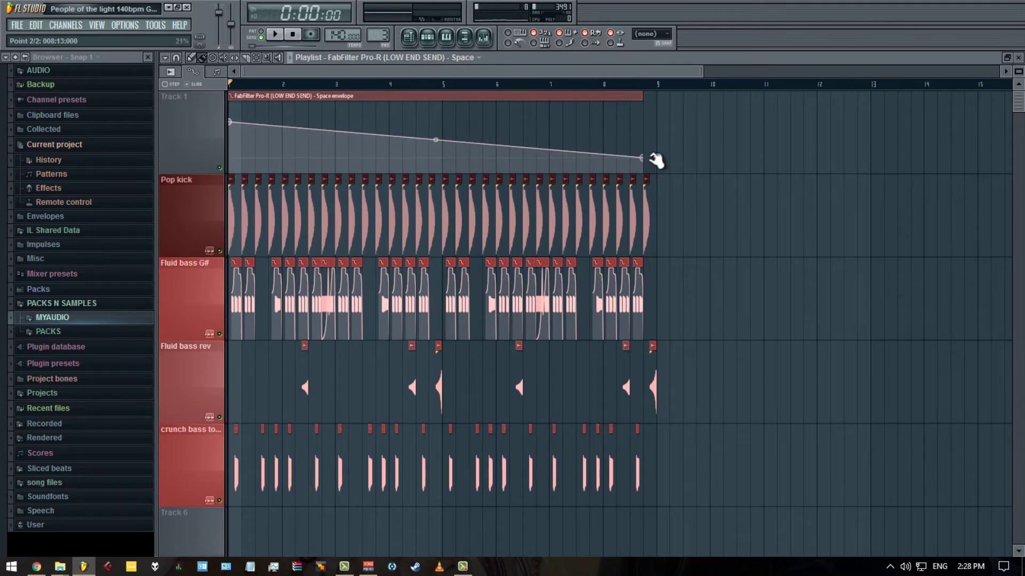
{"action": "left_click_drag", "start_coordinate": [508, 96], "coordinate": [365, 297]}
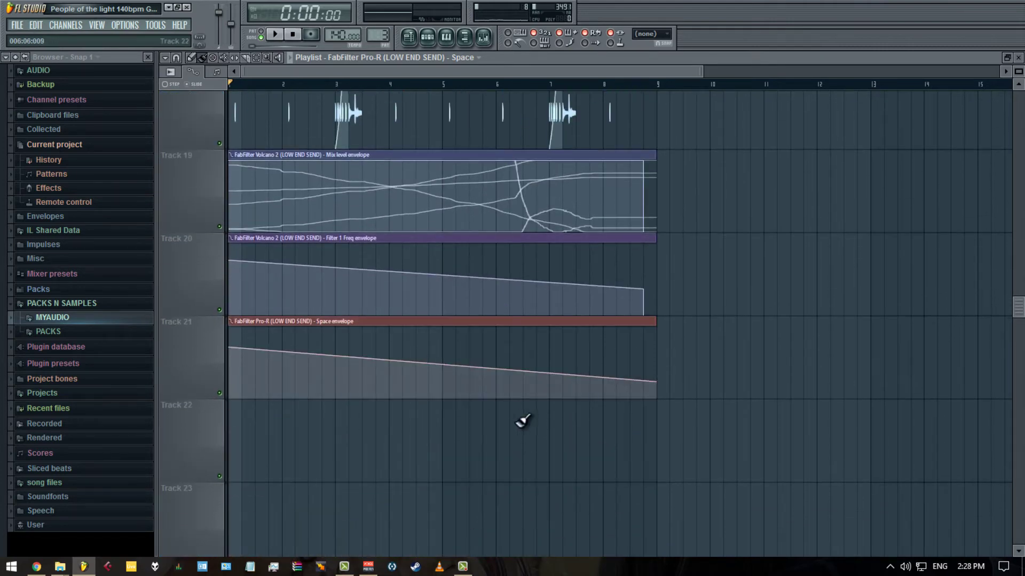
- Play the loop, reopen Pro-R from the mixer, close the mixer and detach the Pro-R window so it floats over the playlist
{"action": "left_click", "coordinate": [487, 41]}
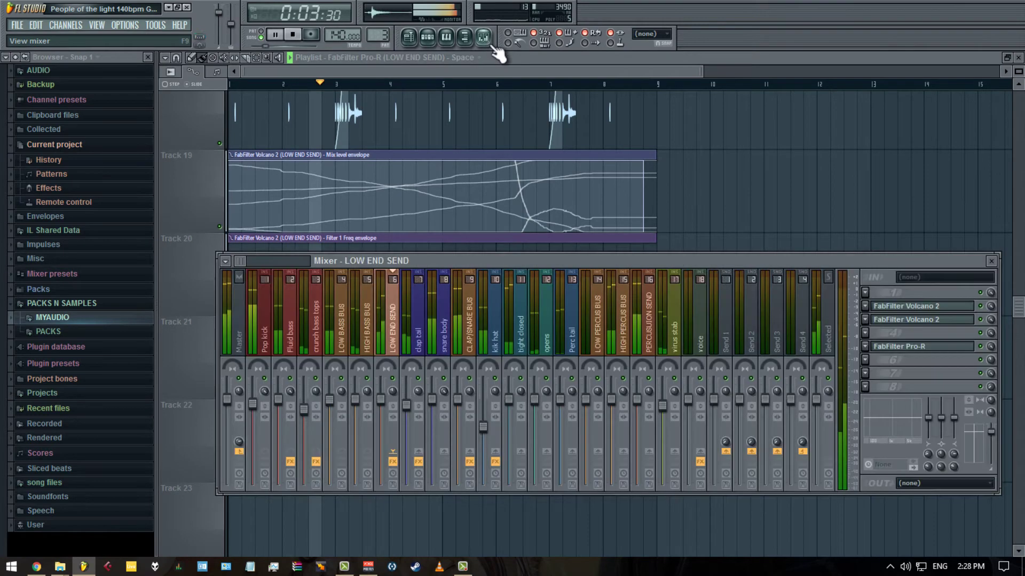
{"action": "left_click", "coordinate": [904, 348]}
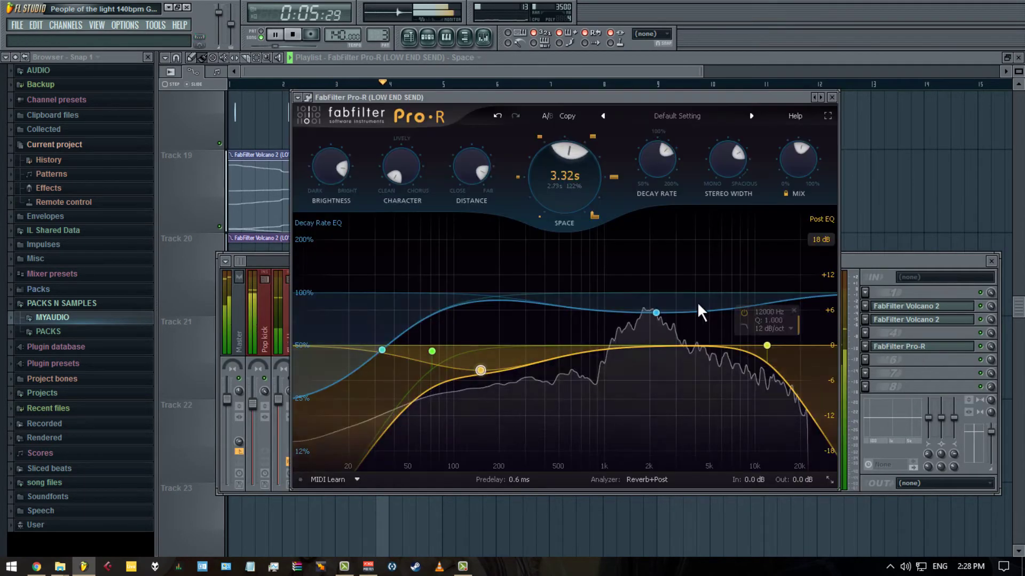
{"action": "left_click", "coordinate": [992, 263]}
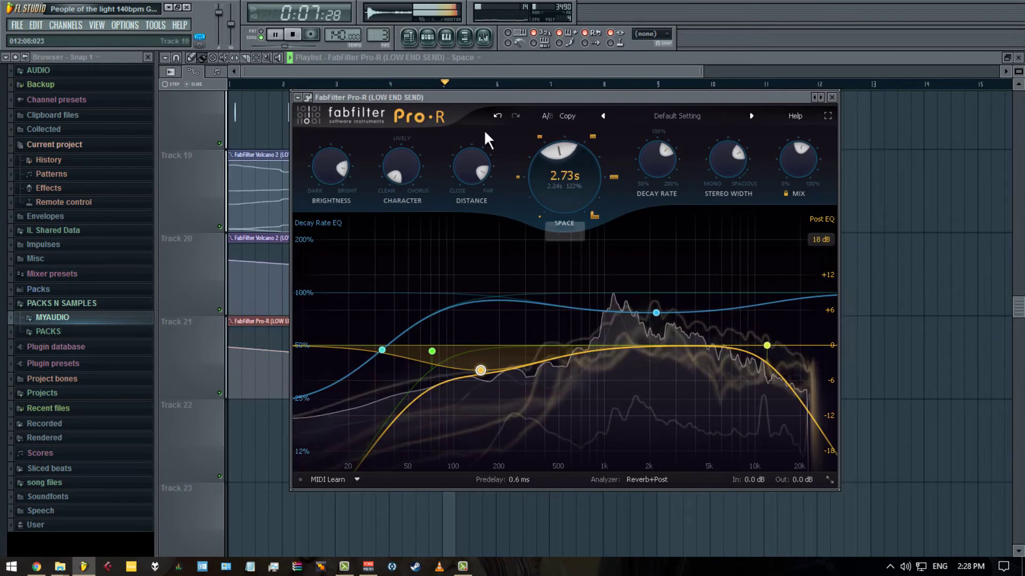
{"action": "left_click_drag", "start_coordinate": [308, 99], "coordinate": [404, 105]}
{"action": "left_click", "coordinate": [395, 106]}
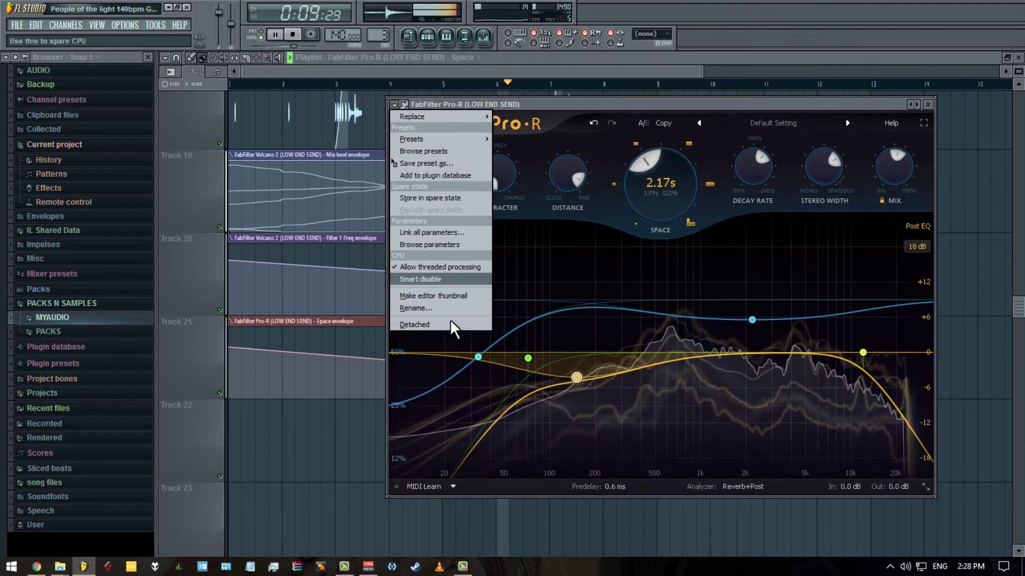
{"action": "left_click", "coordinate": [452, 326]}
{"action": "left_click_drag", "start_coordinate": [640, 104], "coordinate": [686, 91]}
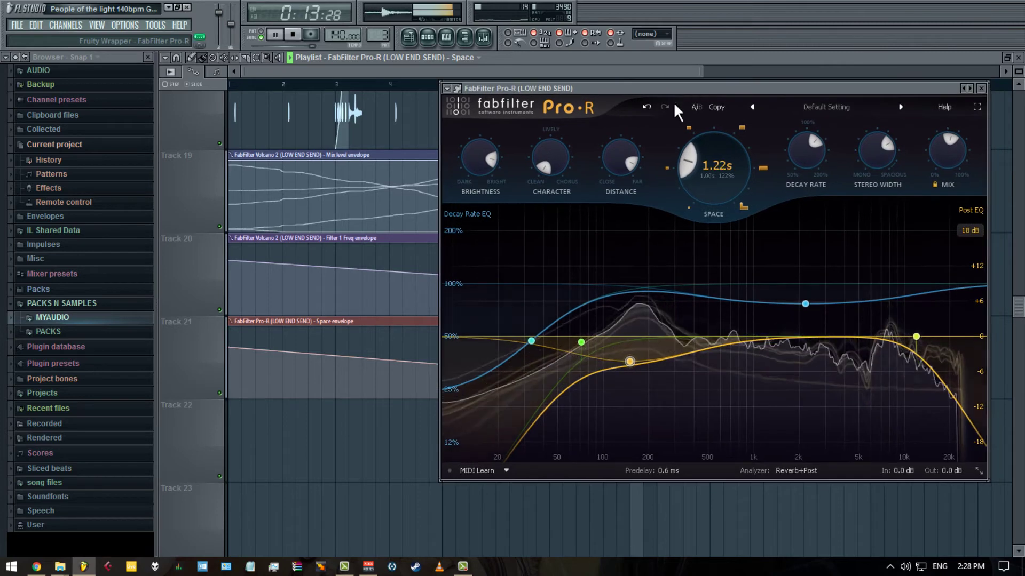
{"action": "left_click_drag", "start_coordinate": [566, 88], "coordinate": [130, 123]}
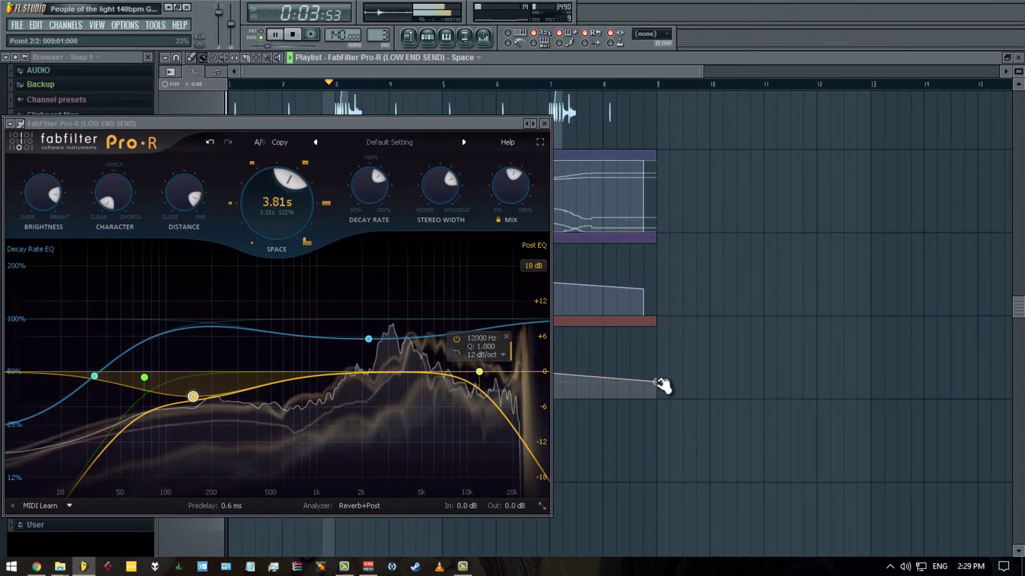
{"action": "left_click_drag", "start_coordinate": [353, 114], "coordinate": [457, 103]}
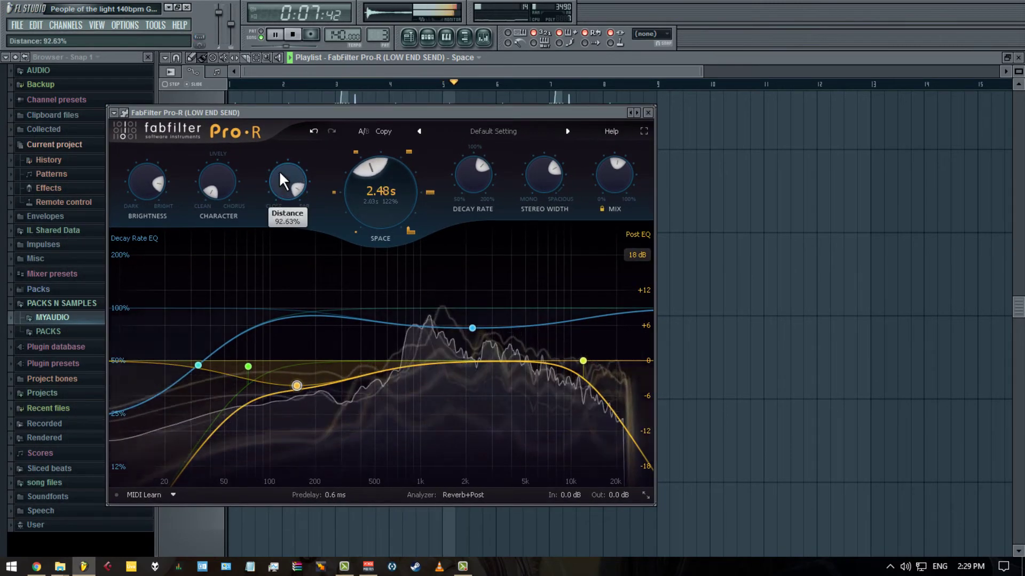
- Create an automation clip for Distance from 92.63%, lower its end point at bar 9 and bend the curve upward in the middle
{"action": "left_click", "coordinate": [155, 25]}
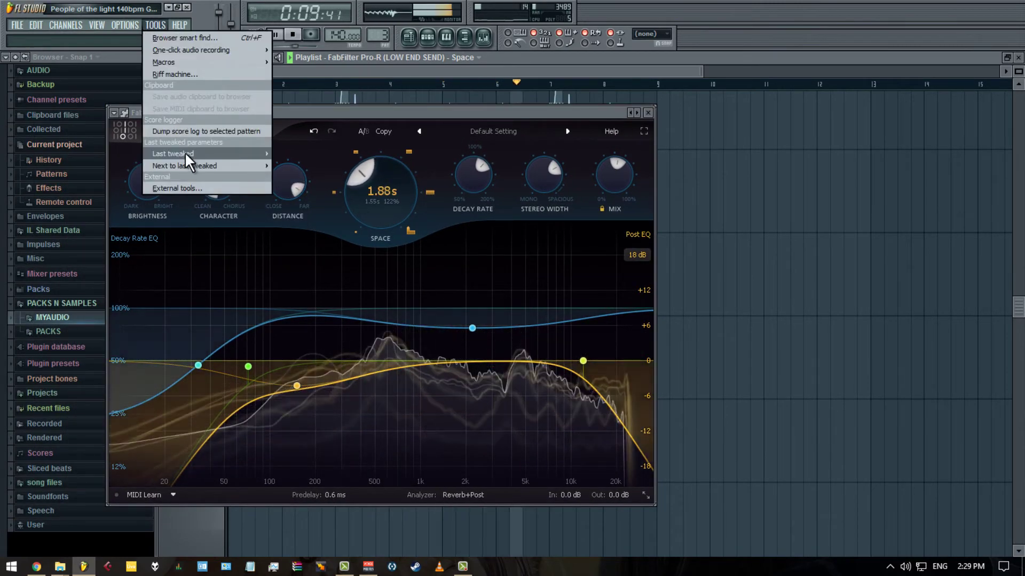
{"action": "mouse_move", "coordinate": [184, 154]}
{"action": "left_click", "coordinate": [321, 213]}
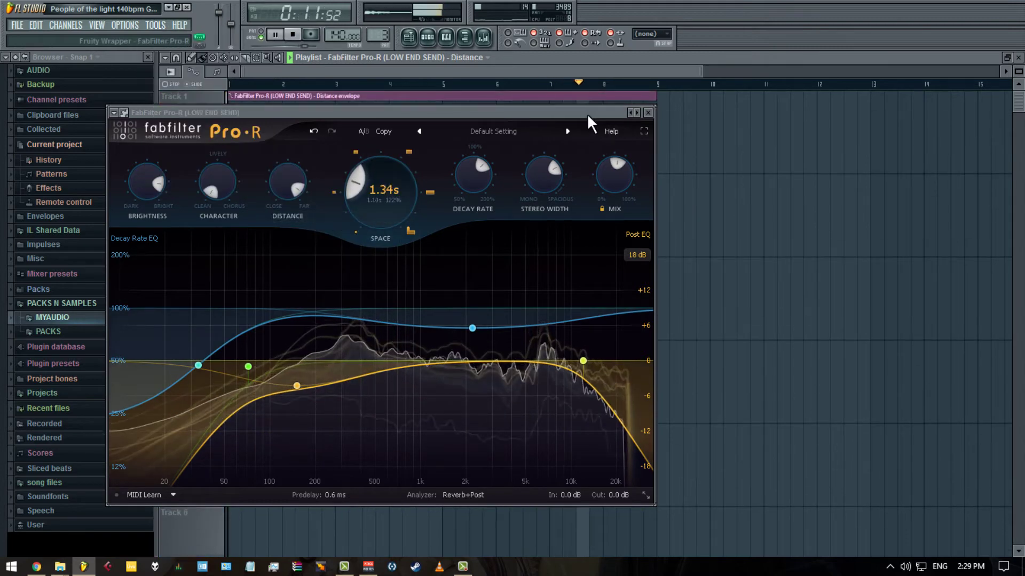
{"action": "left_click_drag", "start_coordinate": [590, 114], "coordinate": [590, 284]}
{"action": "left_click_drag", "start_coordinate": [656, 108], "coordinate": [660, 146]}
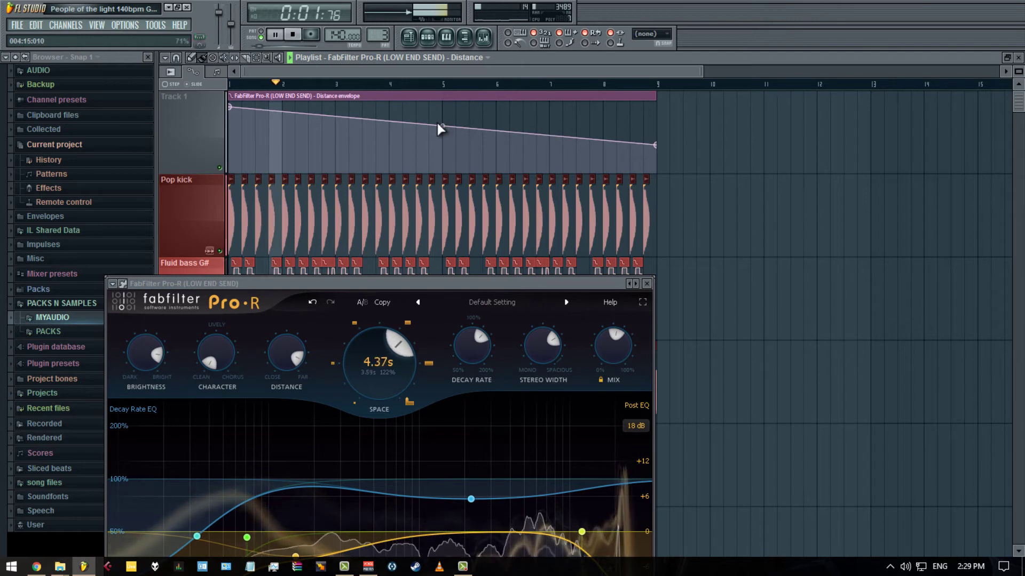
{"action": "left_click_drag", "start_coordinate": [442, 126], "coordinate": [444, 102]}
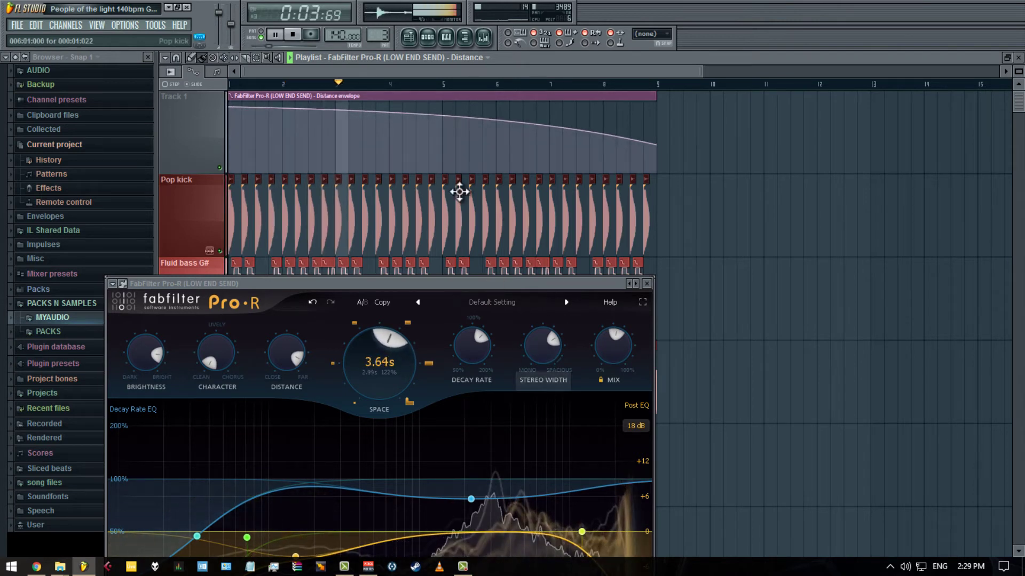
- Restart playback and reduce the Pro-R Mix to 40.36% while auditioning
{"action": "key", "text": "space"}
{"action": "key", "text": "space"}
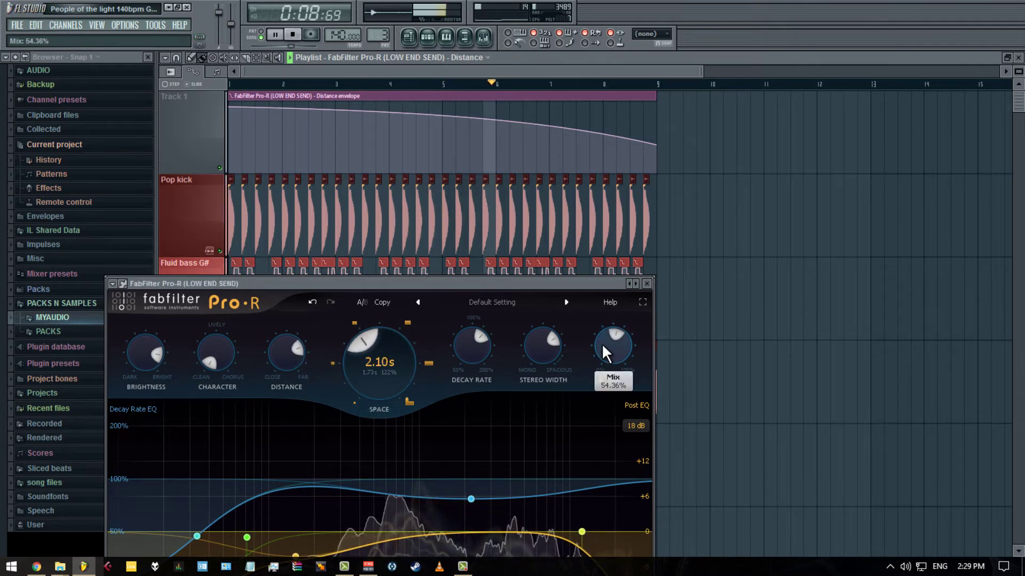
{"action": "left_click_drag", "start_coordinate": [601, 344], "coordinate": [591, 378]}
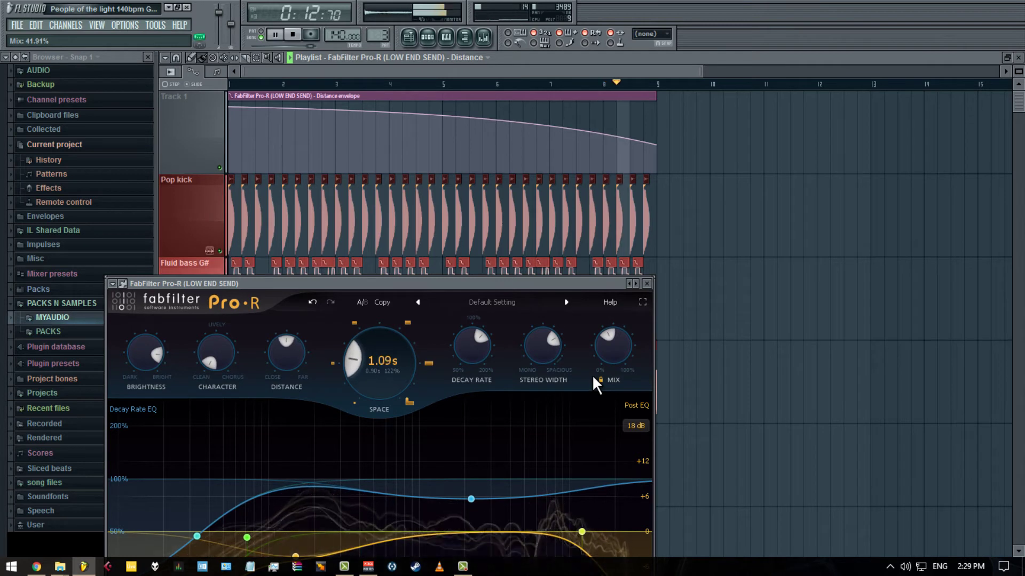
{"action": "left_click_drag", "start_coordinate": [606, 340], "coordinate": [591, 374]}
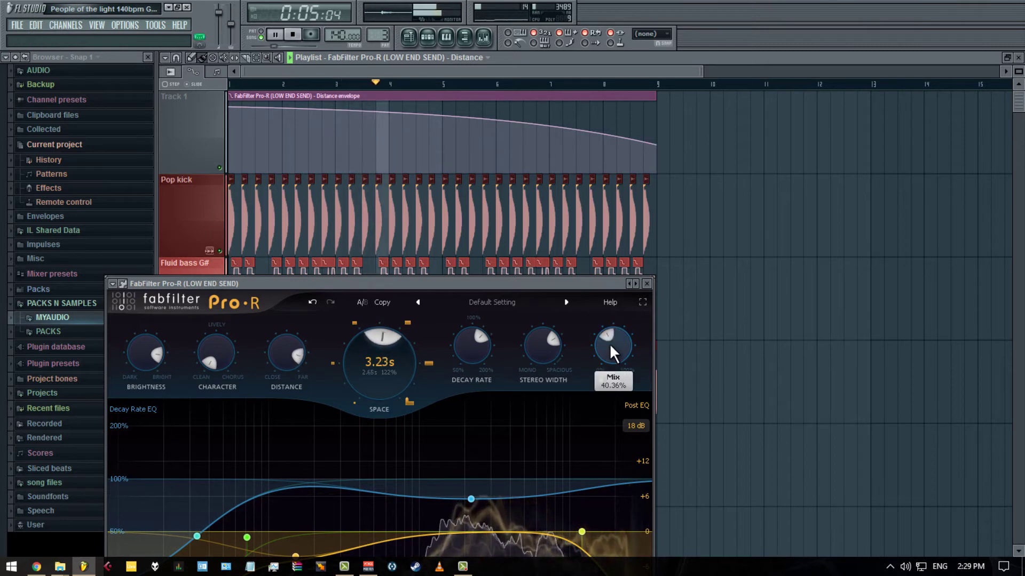
- Raise the Pro-R Mix to roughly the middle of its range, audition the loop, stop playback and close Pro-R
{"action": "left_click_drag", "start_coordinate": [610, 342], "coordinate": [611, 294]}
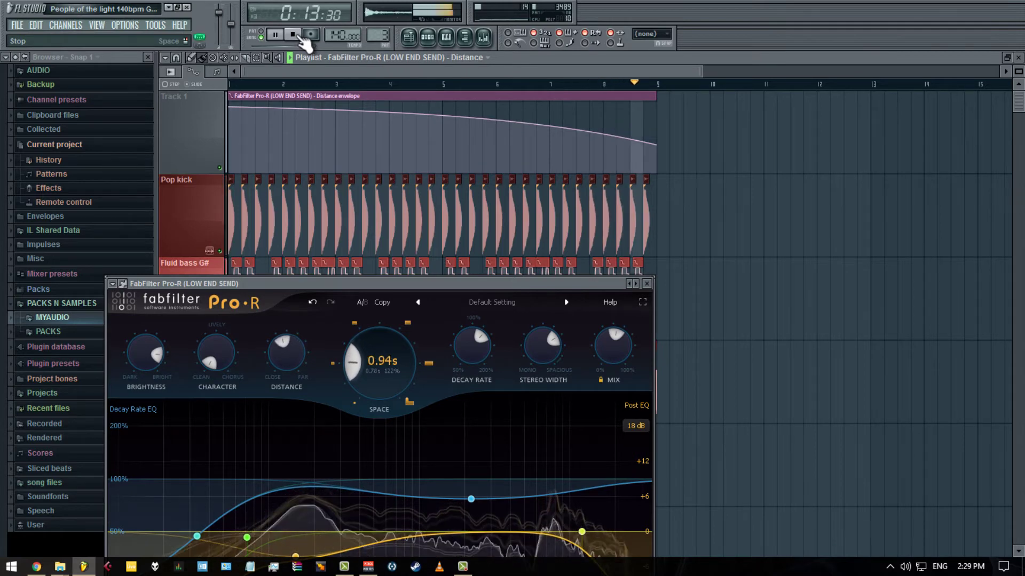
{"action": "left_click", "coordinate": [293, 35]}
{"action": "left_click", "coordinate": [647, 284]}
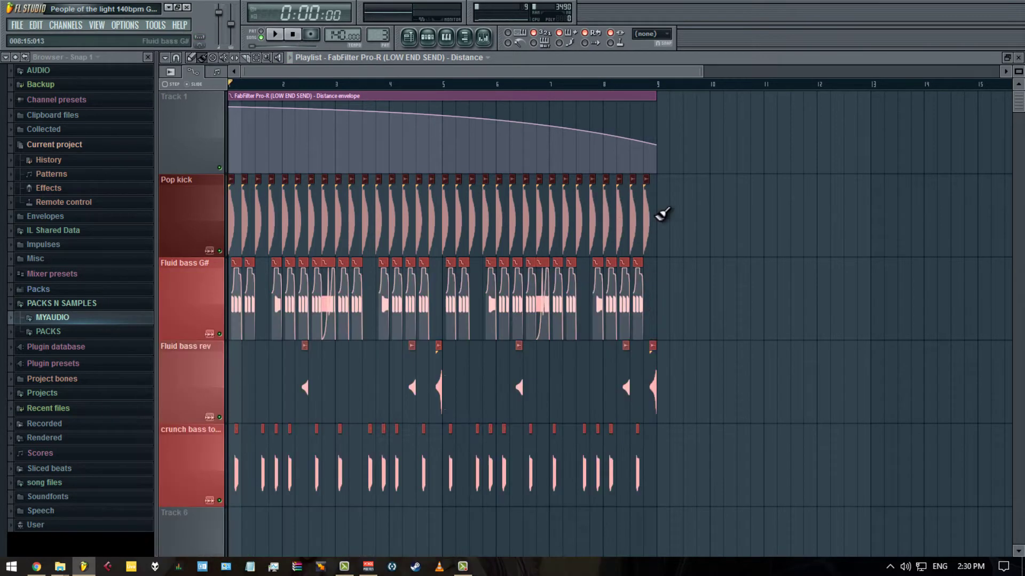
- Move the Pro-R Distance envelope clip from Track 1 down to Track 22, beneath the Space envelope
{"action": "scroll", "coordinate": [619, 320], "scroll_direction": "down", "scroll_amount": 4}
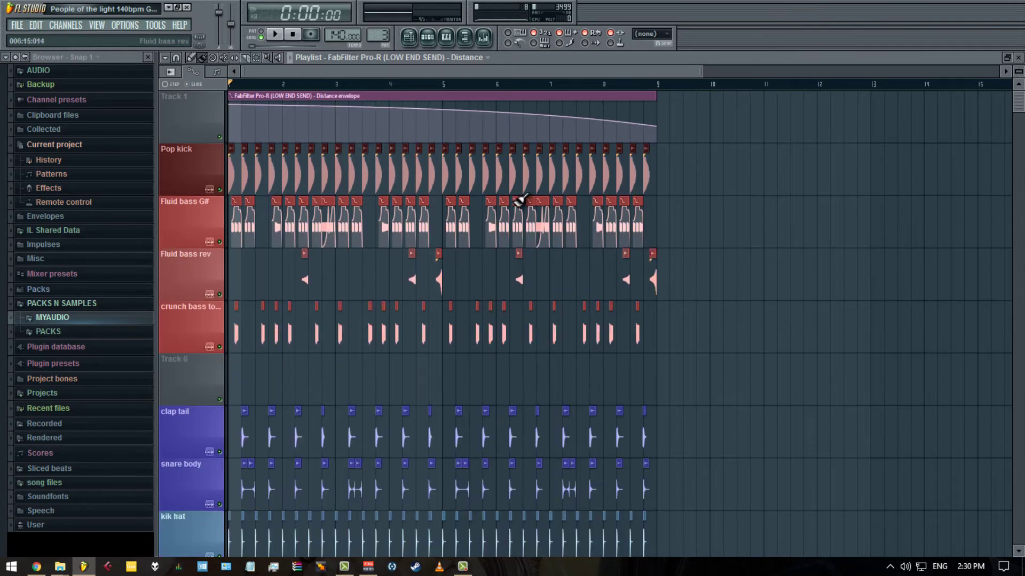
{"action": "left_click_drag", "start_coordinate": [390, 94], "coordinate": [279, 271]}
{"action": "scroll", "coordinate": [282, 352], "scroll_direction": "up", "scroll_amount": 3}
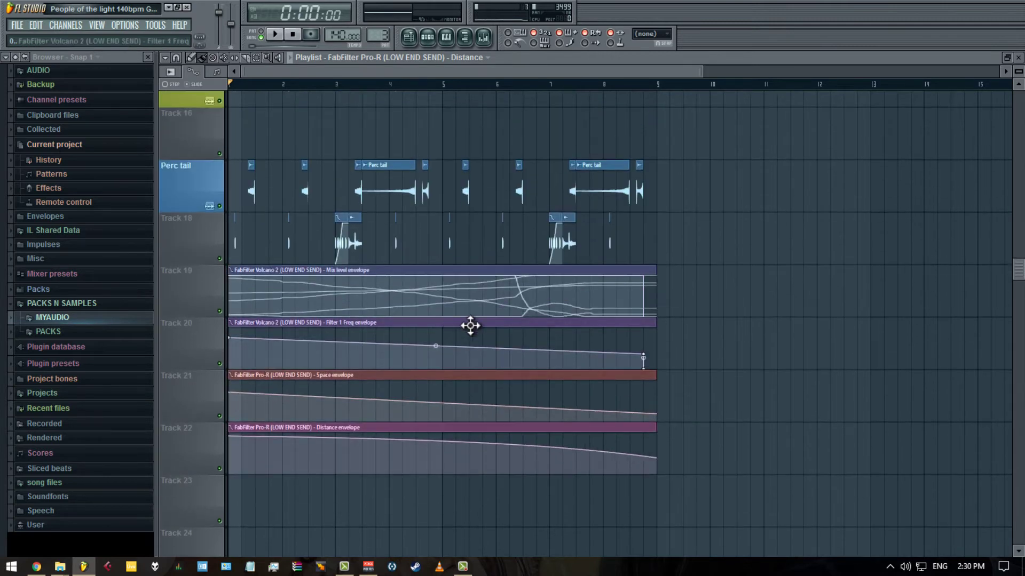
- Load FabFilter Saturn into effect slot 5 of the LOW END SEND mixer track, just before Pro-R
{"action": "left_click", "coordinate": [485, 38]}
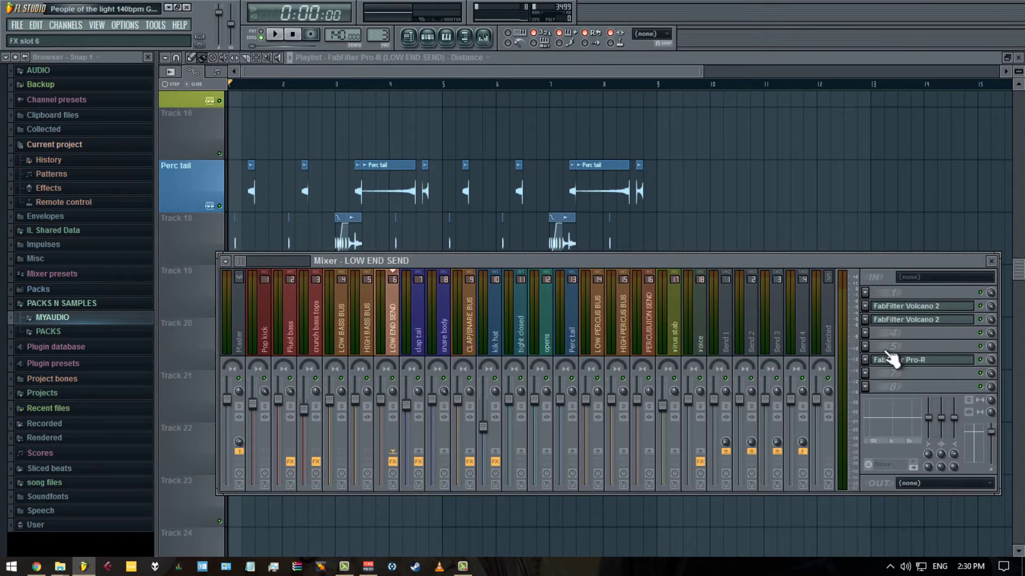
{"action": "left_click", "coordinate": [866, 348]}
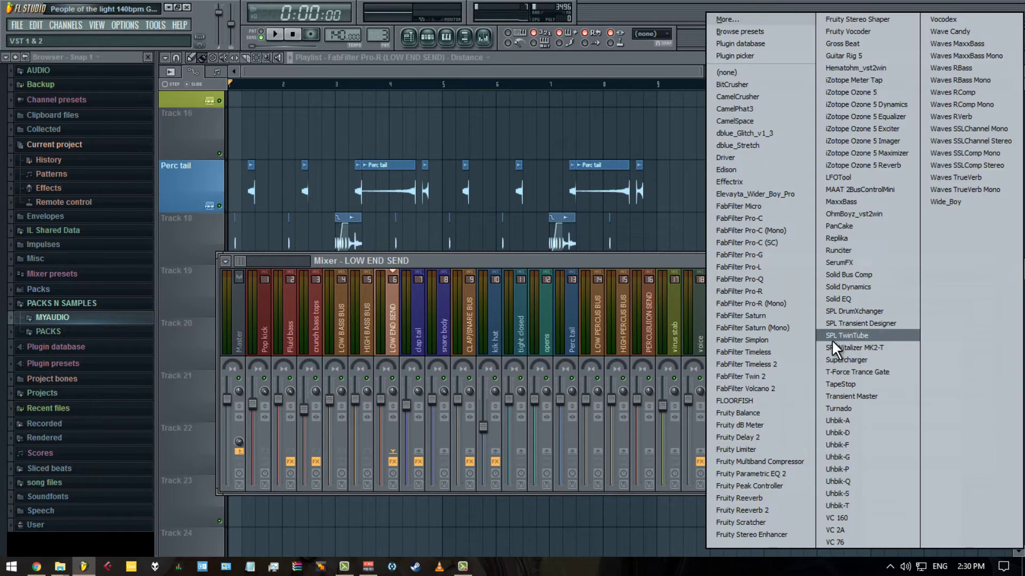
{"action": "left_click", "coordinate": [757, 318]}
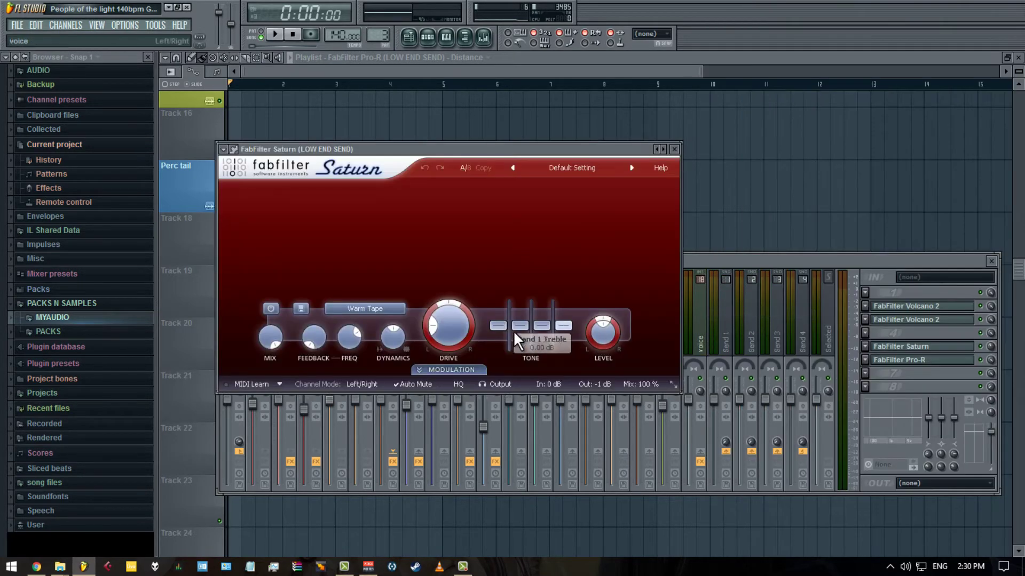
{"action": "left_click_drag", "start_coordinate": [409, 148], "coordinate": [391, 194]}
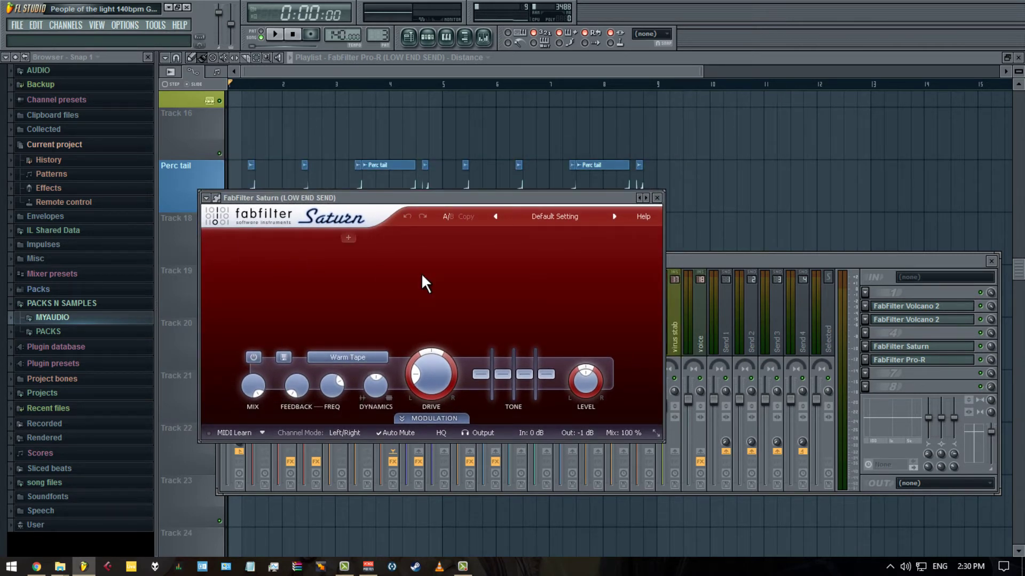
- Set Saturn's Drive to 26.64%, split off a low band at 83.7 Hz and lower that band's level to -16.77 dB
{"action": "mouse_move", "coordinate": [429, 394]}
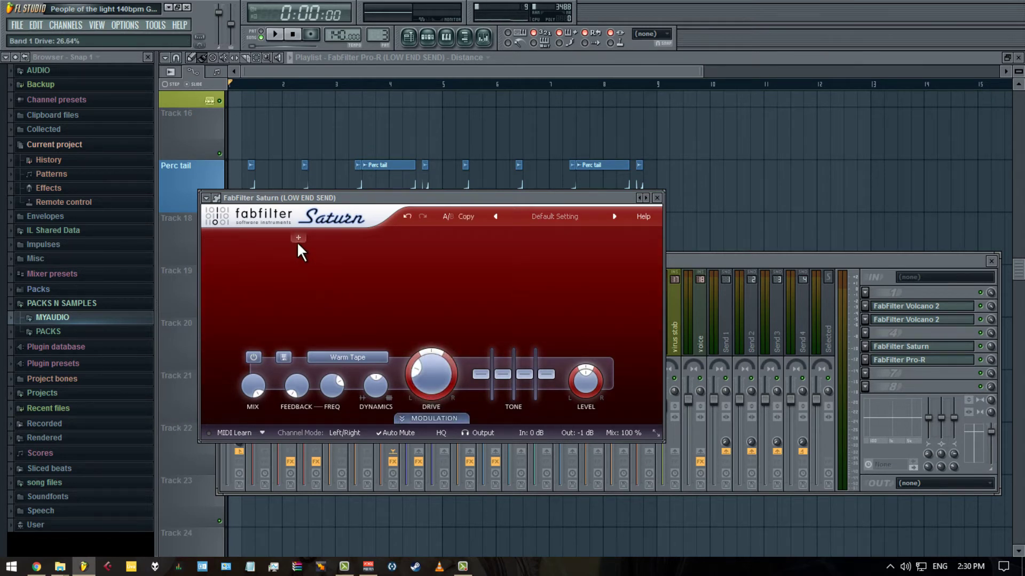
{"action": "left_click", "coordinate": [298, 241]}
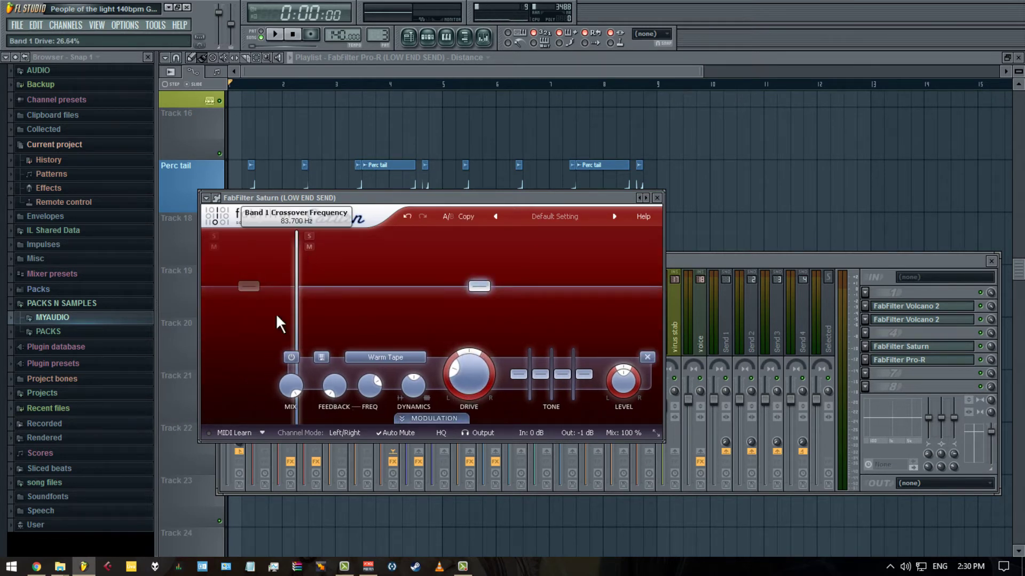
{"action": "mouse_move", "coordinate": [243, 287]}
{"action": "left_click_drag", "start_coordinate": [247, 287], "coordinate": [240, 306]}
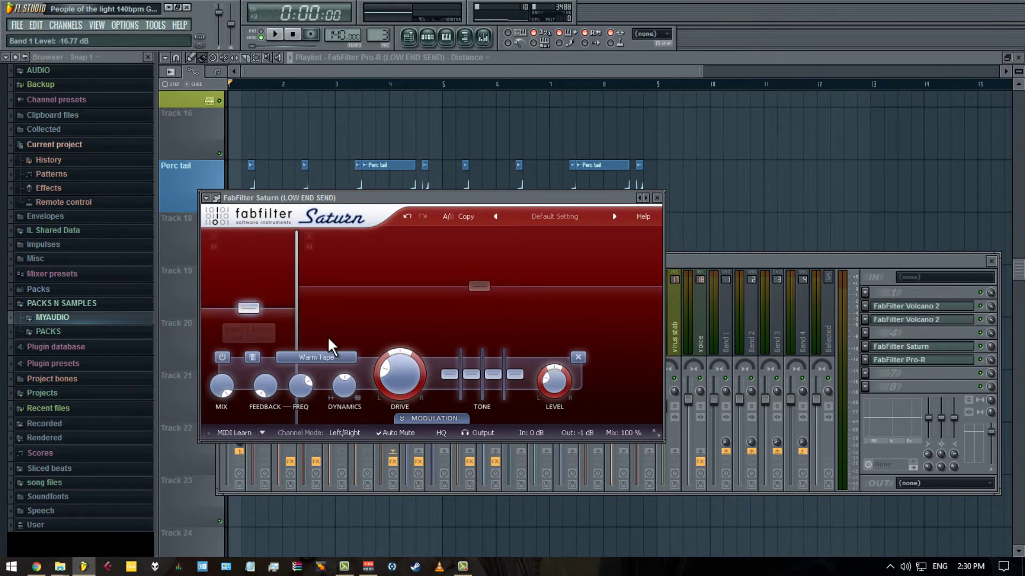
{"action": "mouse_move", "coordinate": [328, 383]}
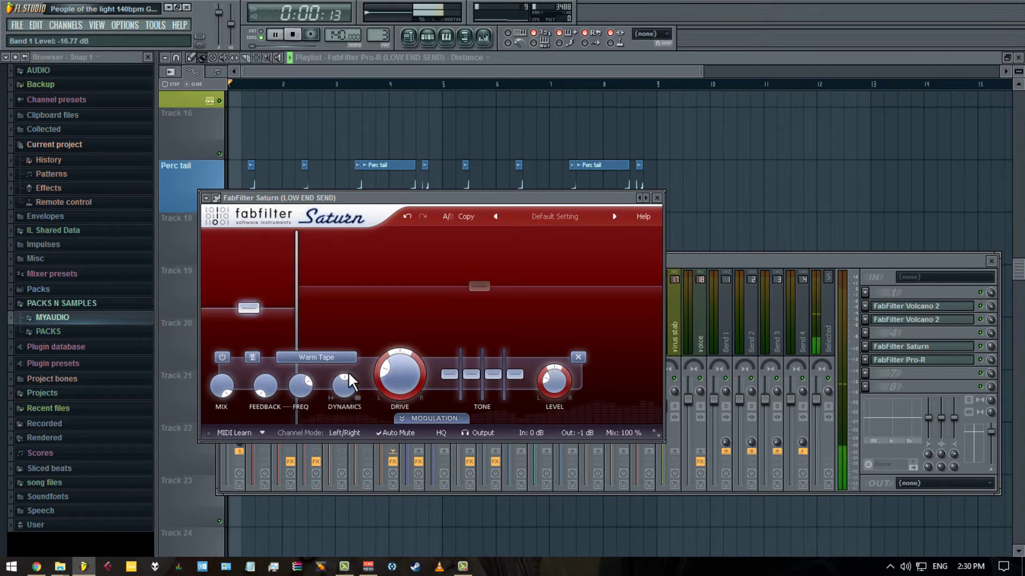
{"action": "key", "text": "space"}
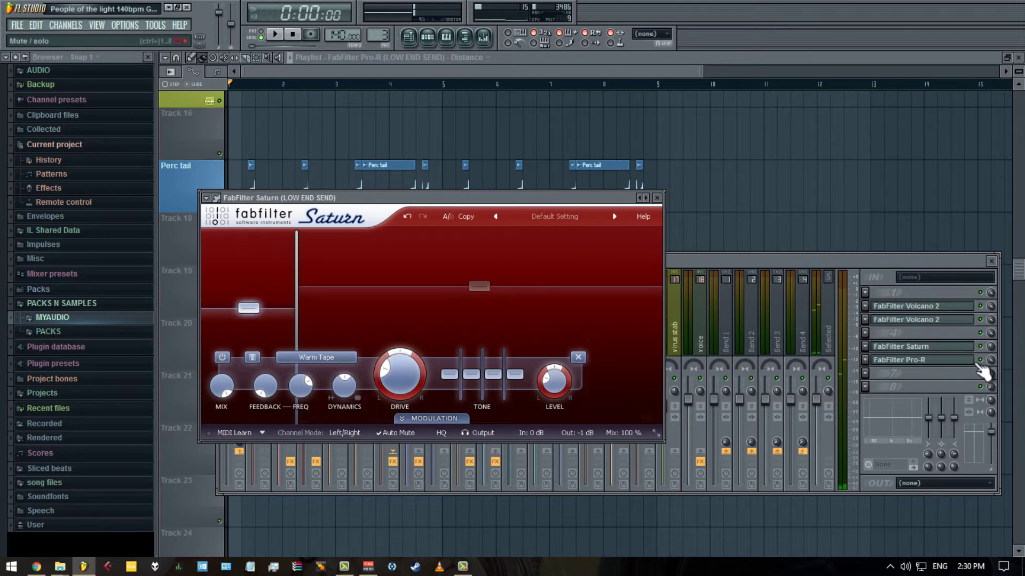
{"action": "left_click", "coordinate": [986, 359]}
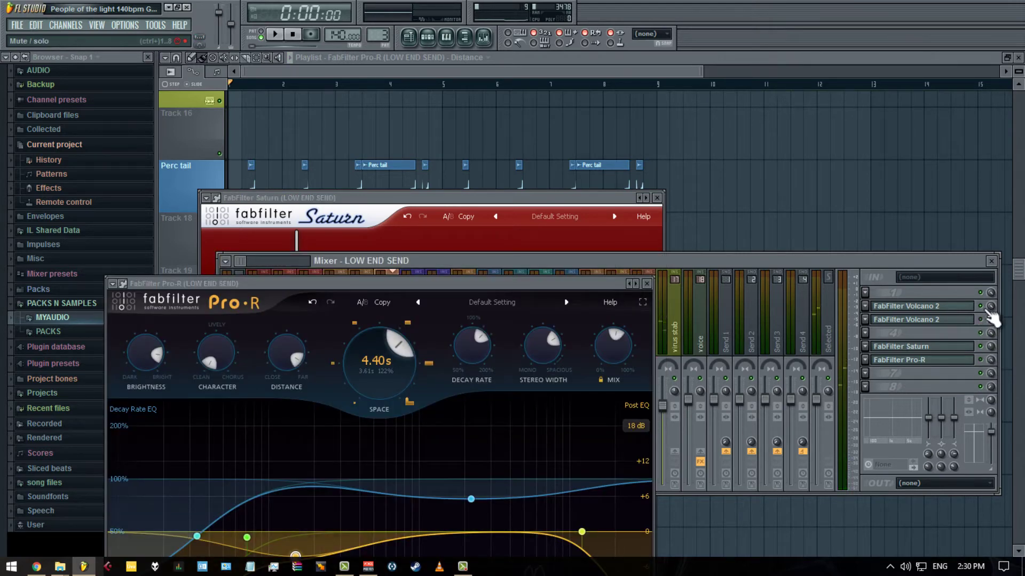
{"action": "left_click", "coordinate": [646, 283]}
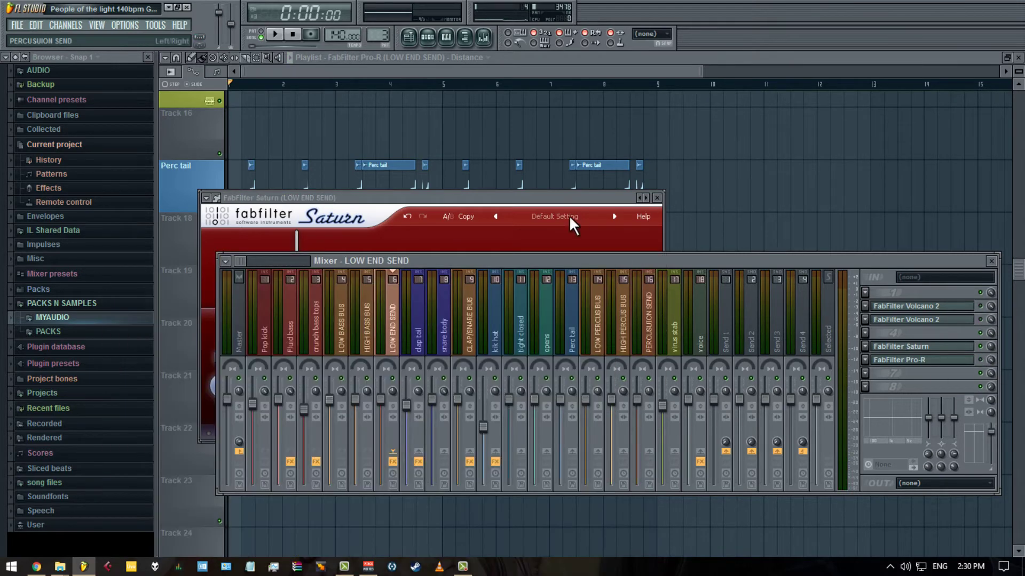
{"action": "left_click", "coordinate": [558, 198]}
- During playback, raise the low band's Drive through 40.77% to a high setting and lower its feedback frequency
{"action": "key", "text": "space"}
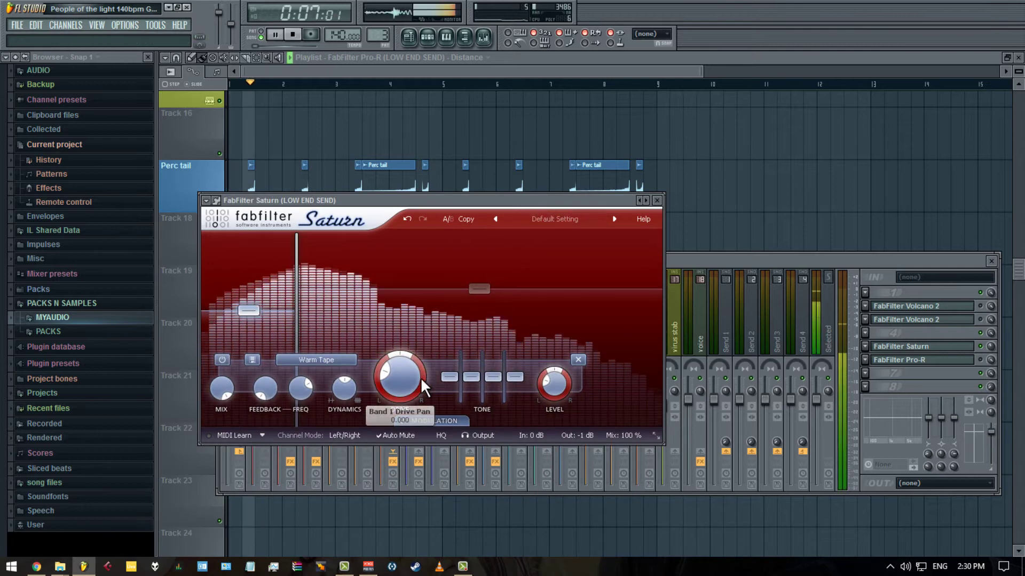
{"action": "left_click_drag", "start_coordinate": [394, 388], "coordinate": [405, 350]}
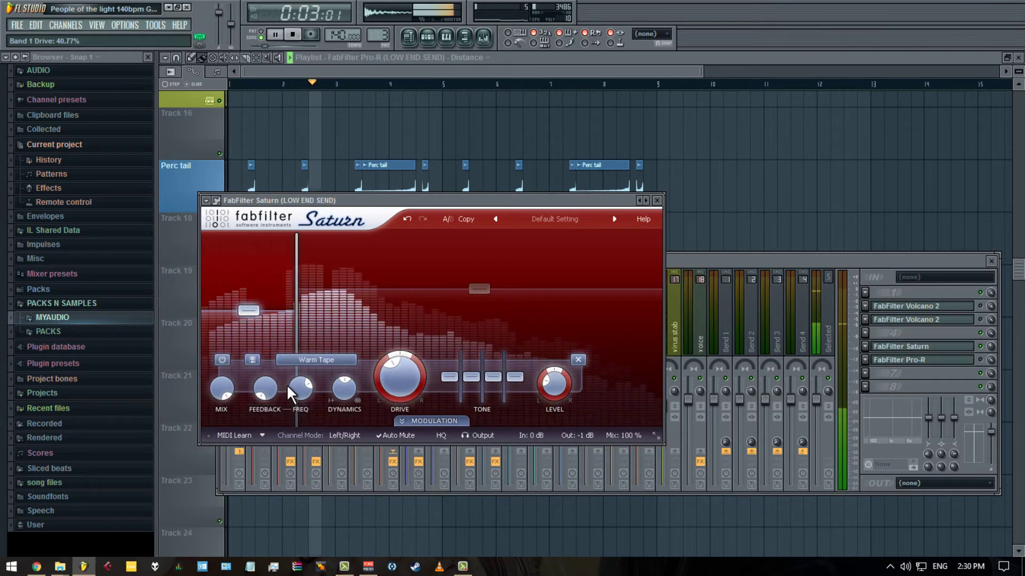
{"action": "left_click_drag", "start_coordinate": [266, 390], "coordinate": [266, 435]}
{"action": "left_click_drag", "start_coordinate": [301, 388], "coordinate": [286, 483]}
{"action": "left_click_drag", "start_coordinate": [399, 382], "coordinate": [431, 318]}
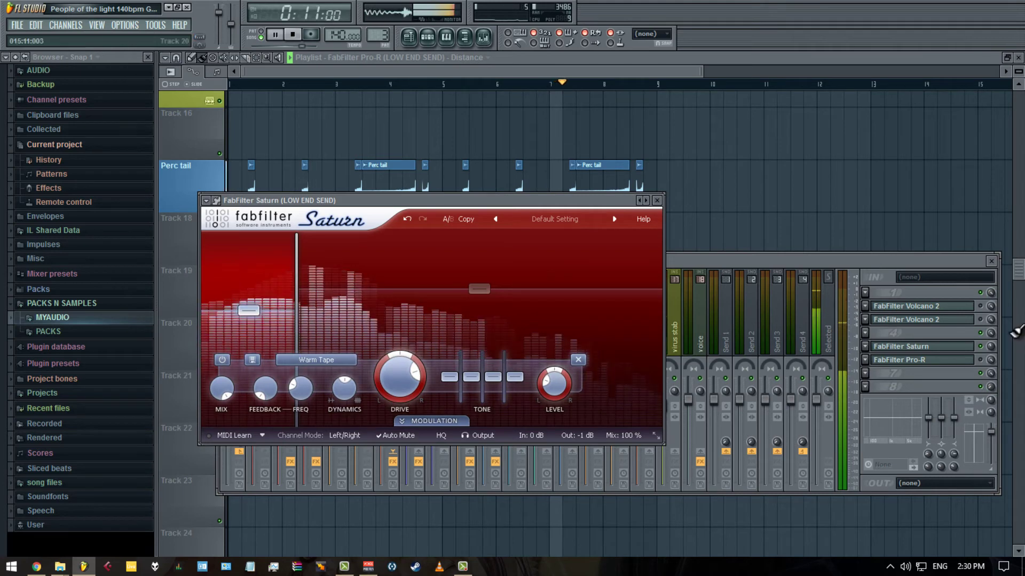
- Reset the Saturn slot's mix level, set it as the song's initial value and stop playback
{"action": "left_click", "coordinate": [991, 363]}
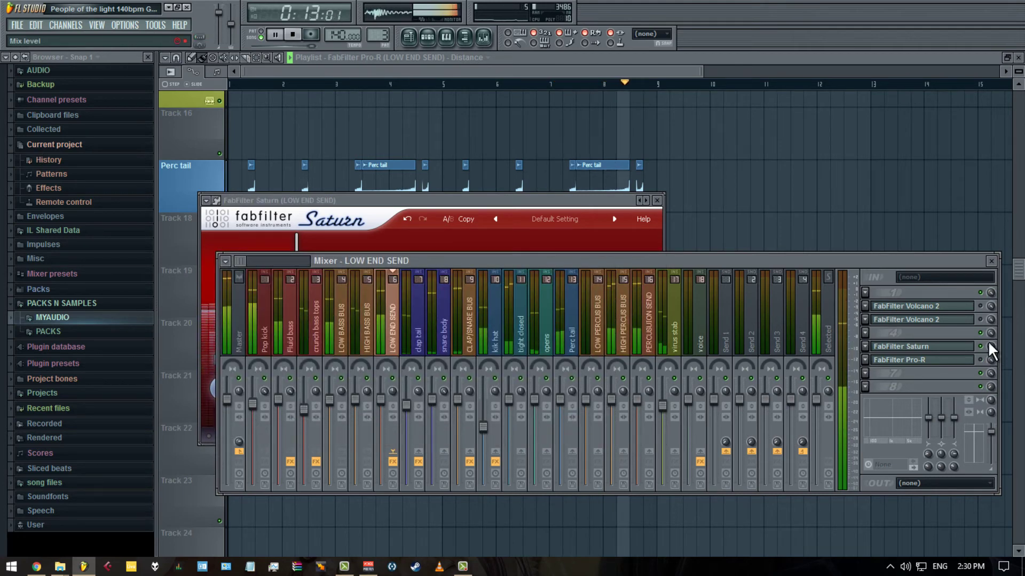
{"action": "right_click", "coordinate": [988, 346]}
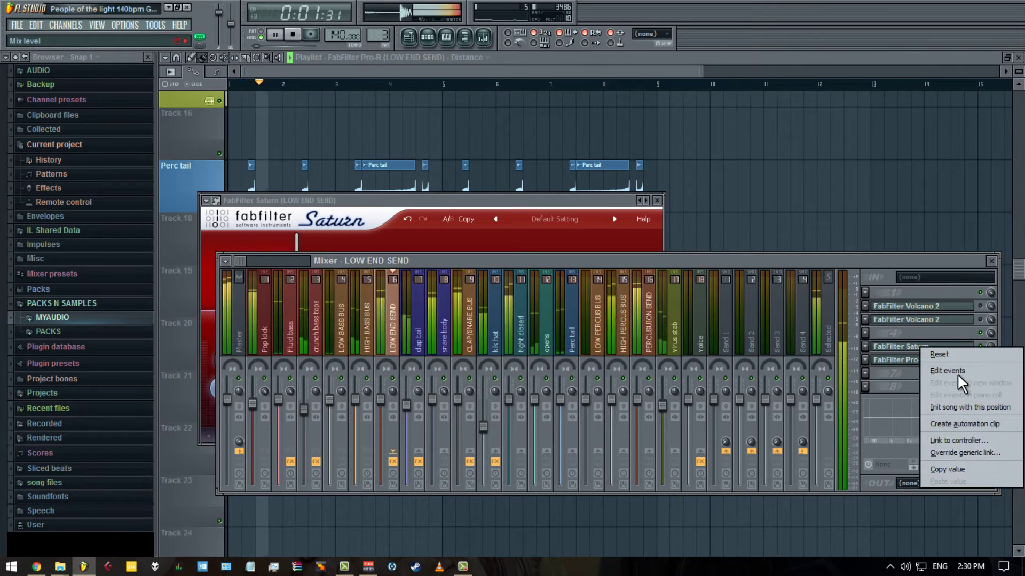
{"action": "left_click", "coordinate": [950, 357]}
{"action": "right_click", "coordinate": [989, 348]}
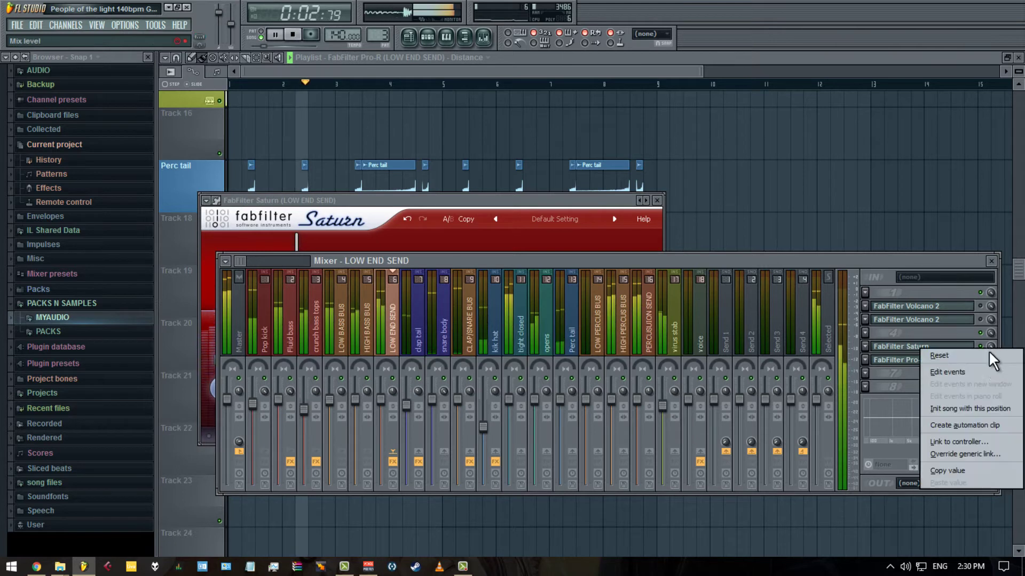
{"action": "left_click", "coordinate": [981, 408]}
{"action": "key", "text": "space"}
- Raise the Drive of Saturn's Band 2, change its style to Rectify and start playback
{"action": "left_click", "coordinate": [447, 203]}
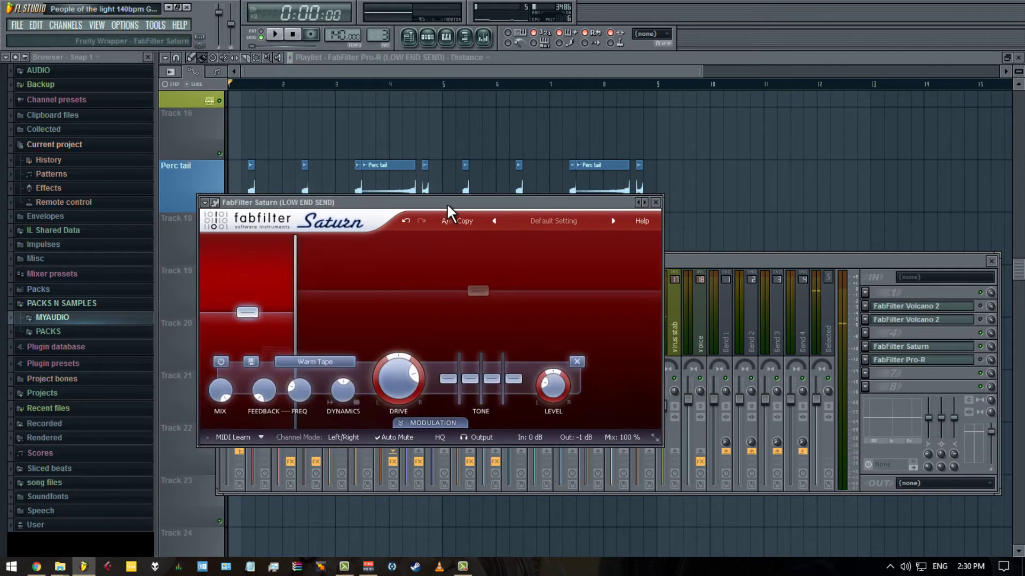
{"action": "left_click", "coordinate": [469, 291]}
{"action": "left_click_drag", "start_coordinate": [459, 386], "coordinate": [484, 316]}
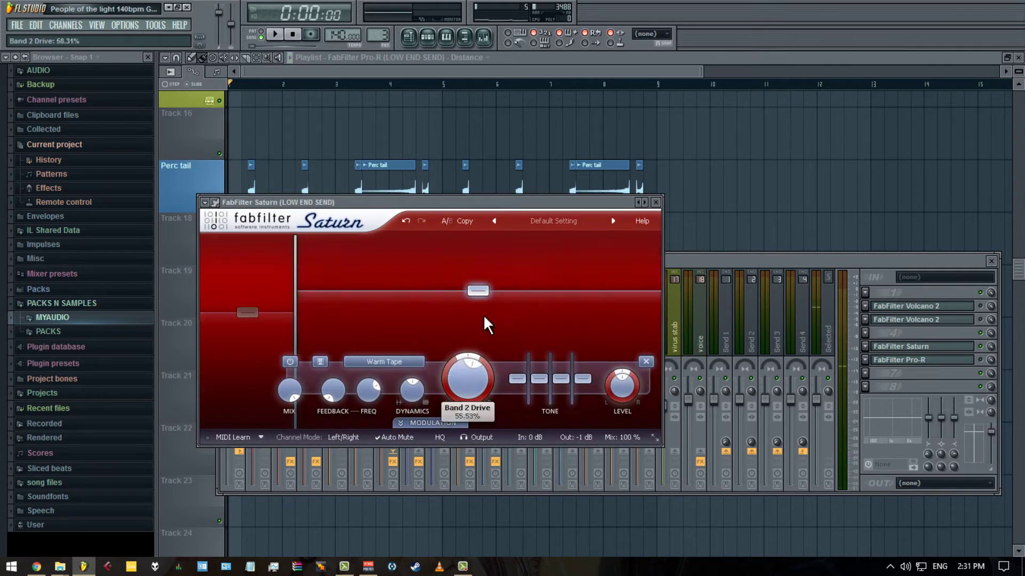
{"action": "left_click", "coordinate": [415, 363]}
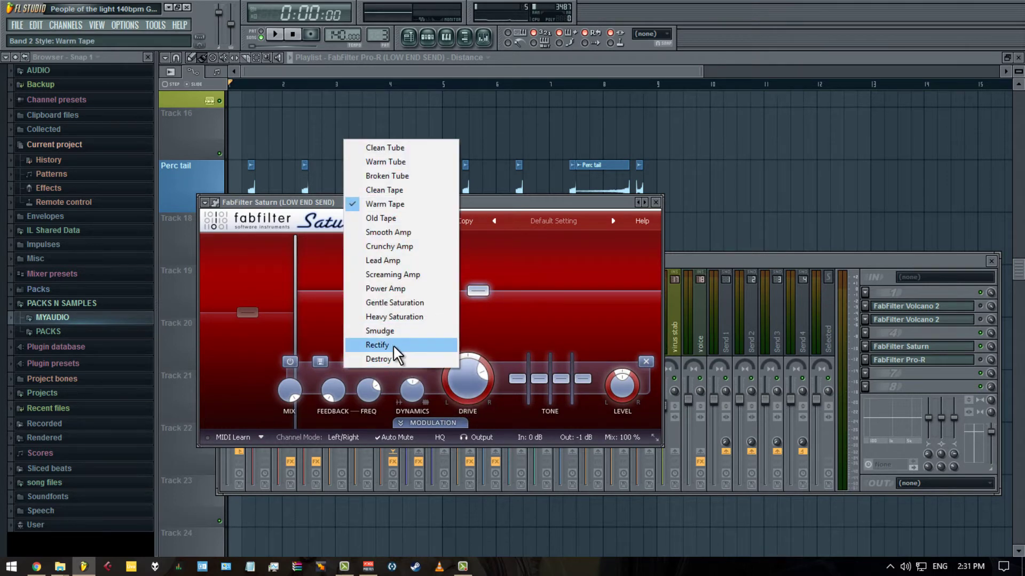
{"action": "left_click", "coordinate": [394, 346]}
{"action": "key", "text": "space"}
- Lower Band 2's Drive and feedback frequency, and reset its Drive Pan to 0
{"action": "left_click_drag", "start_coordinate": [459, 390], "coordinate": [451, 410]}
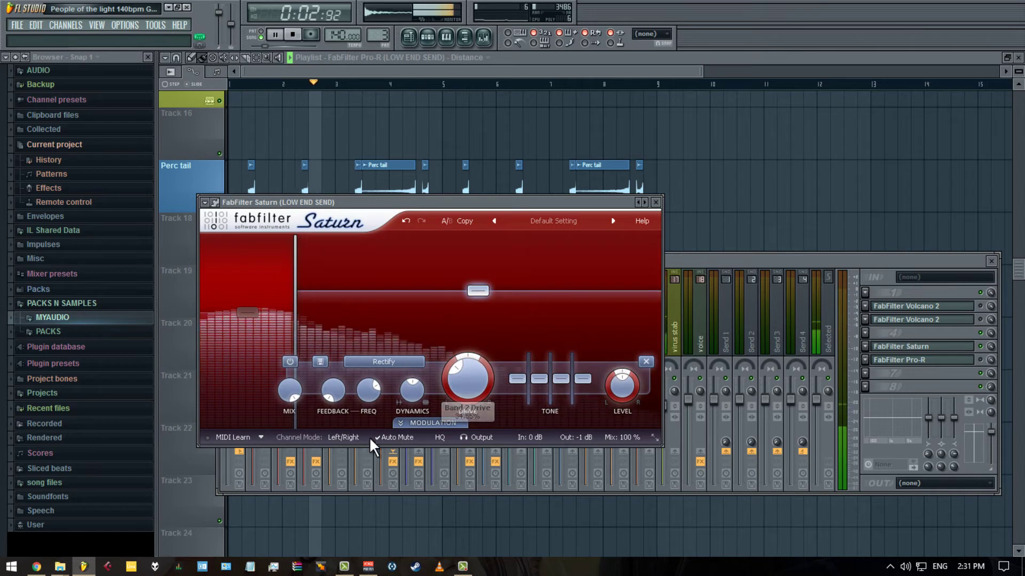
{"action": "left_click_drag", "start_coordinate": [372, 395], "coordinate": [343, 450]}
{"action": "left_click_drag", "start_coordinate": [450, 393], "coordinate": [449, 361]}
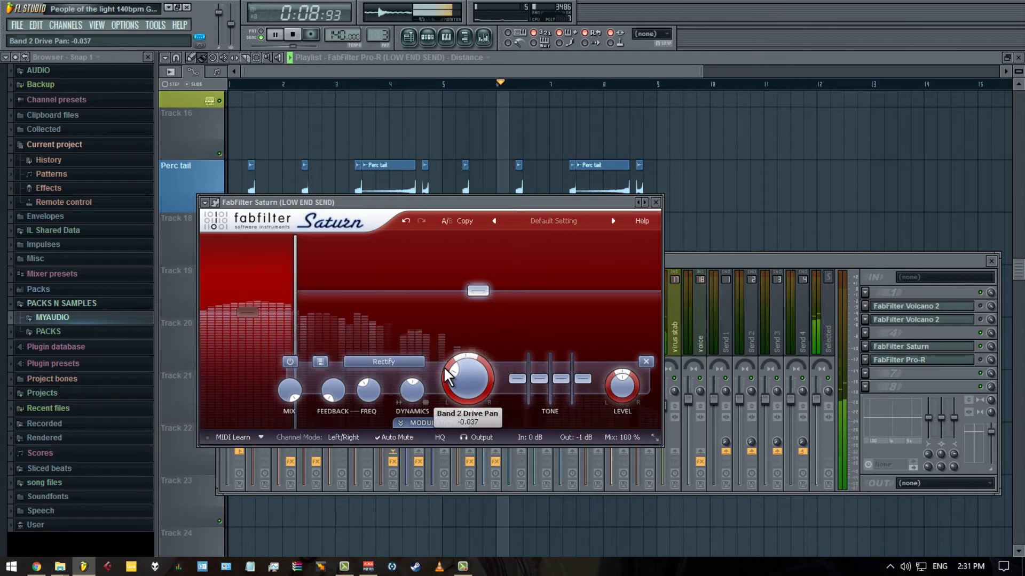
{"action": "left_click", "coordinate": [445, 371], "text": "ctrl"}
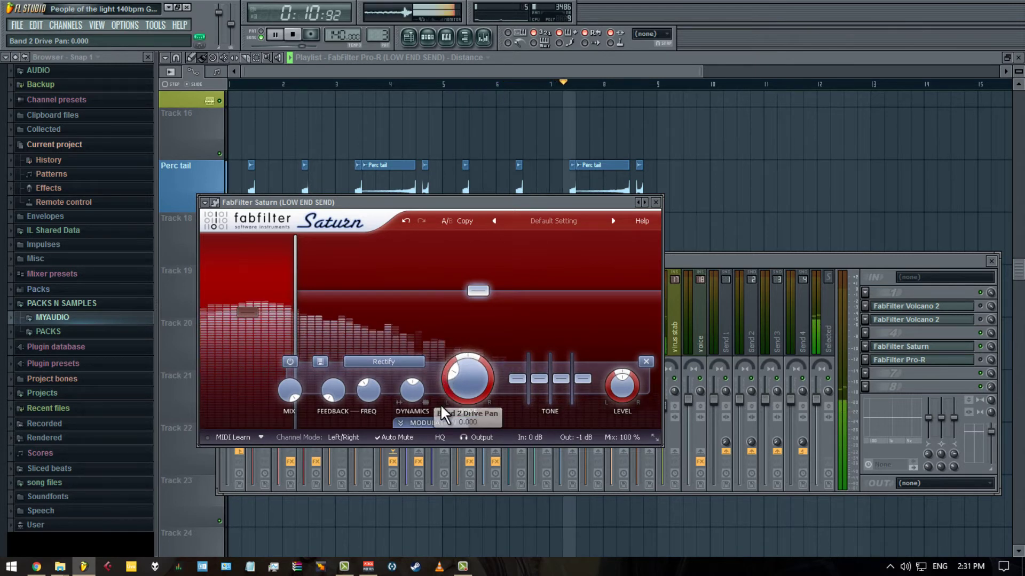
- Raise Band 2's Dynamics to 0.995, lower its tone levels with Mid at -0.55 dB, and increase its Drive slightly
{"action": "left_click_drag", "start_coordinate": [413, 396], "coordinate": [420, 312]}
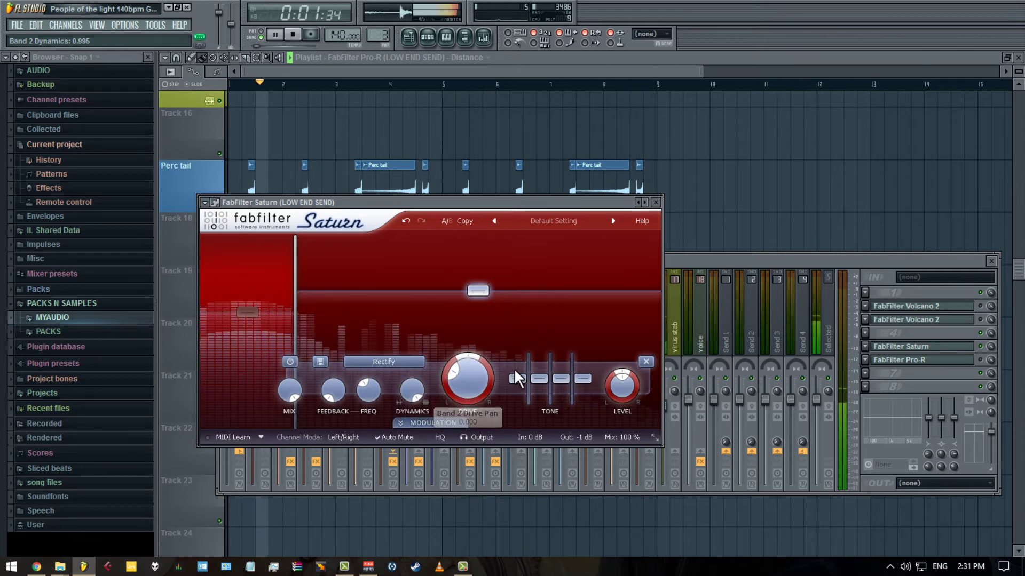
{"action": "left_click_drag", "start_coordinate": [511, 383], "coordinate": [540, 381]}
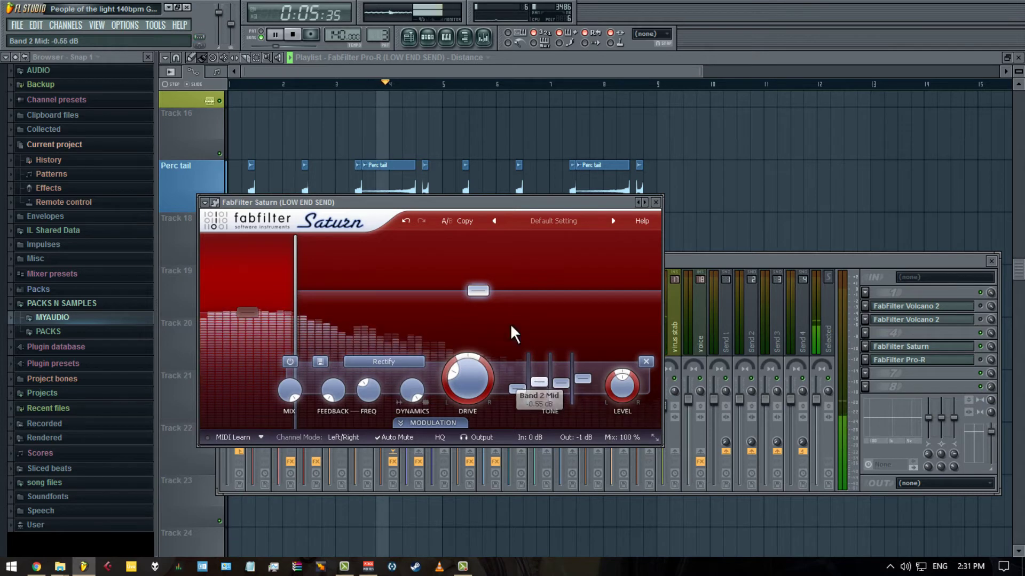
{"action": "left_click_drag", "start_coordinate": [463, 376], "coordinate": [465, 346]}
- Audition the Destroy and Smudge styles on Band 2, settle on Heavy Saturation and stop playback
{"action": "scroll", "coordinate": [399, 362], "scroll_direction": "down", "scroll_amount": 1}
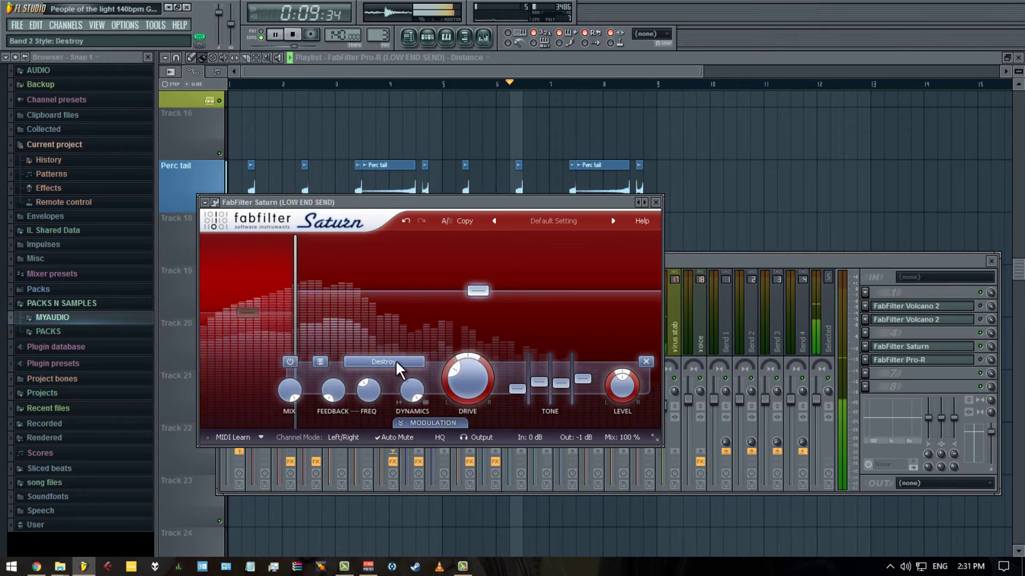
{"action": "left_click", "coordinate": [396, 366]}
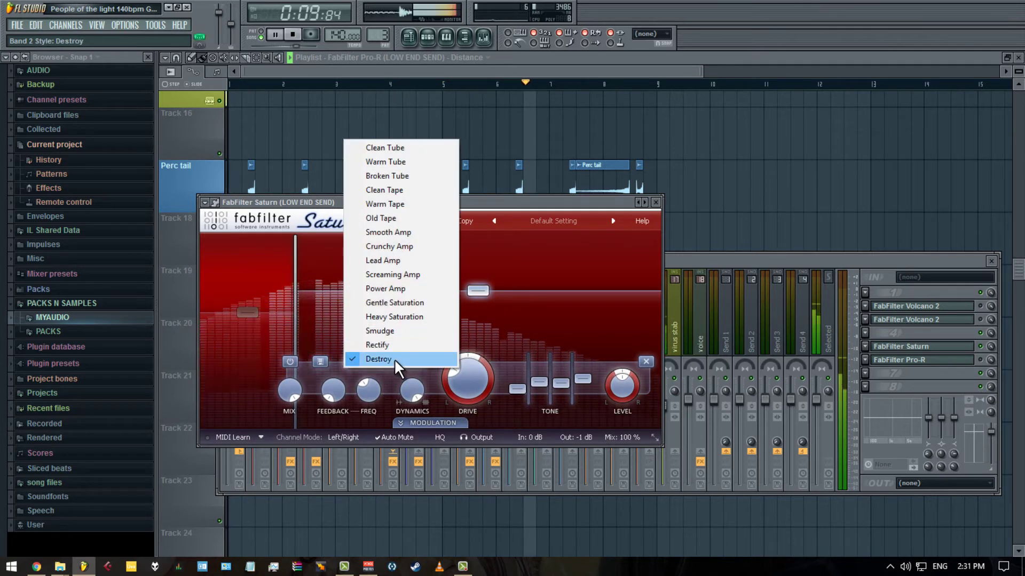
{"action": "left_click", "coordinate": [396, 331]}
{"action": "left_click", "coordinate": [382, 364]}
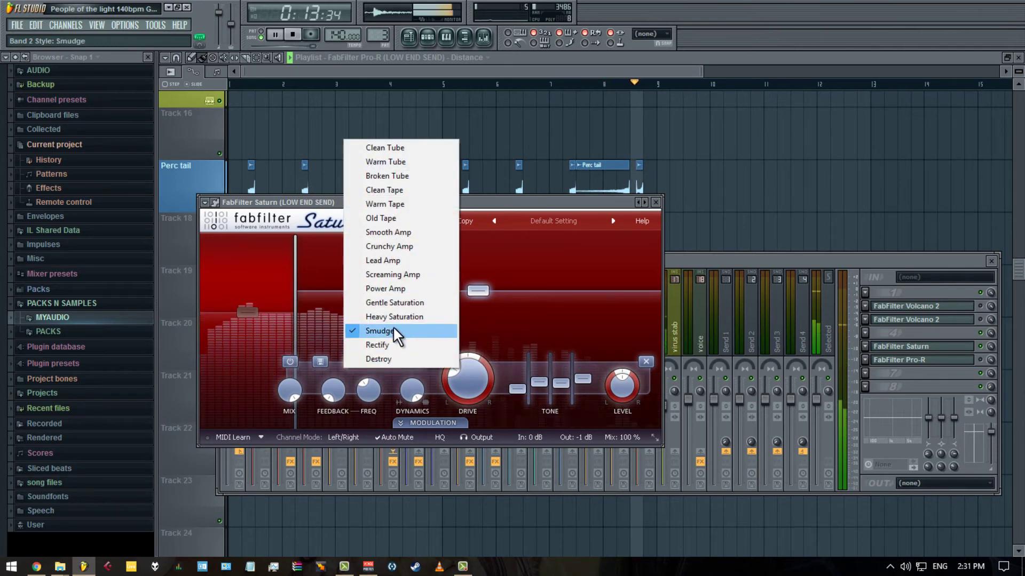
{"action": "left_click", "coordinate": [400, 317]}
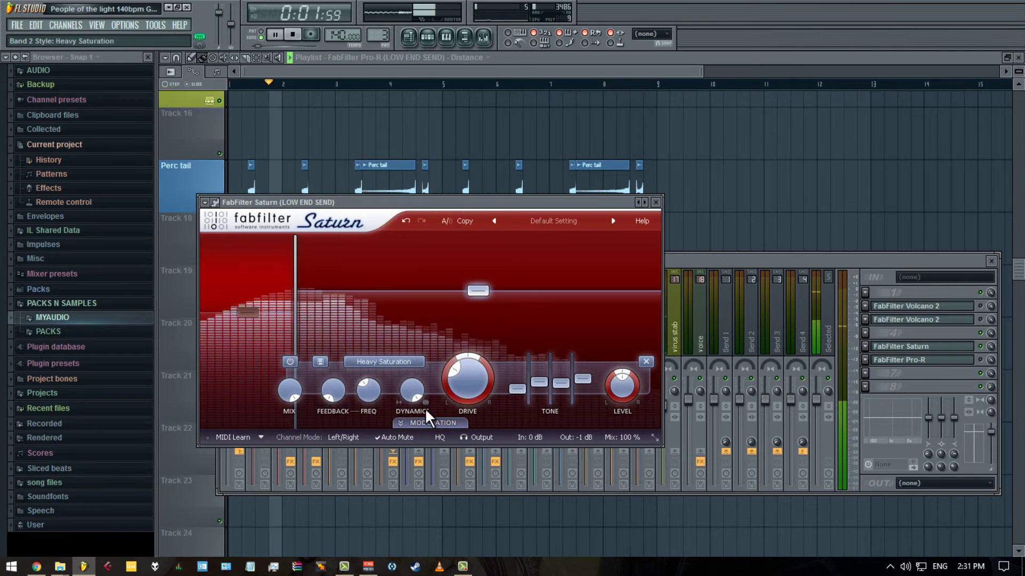
{"action": "key", "text": "space"}
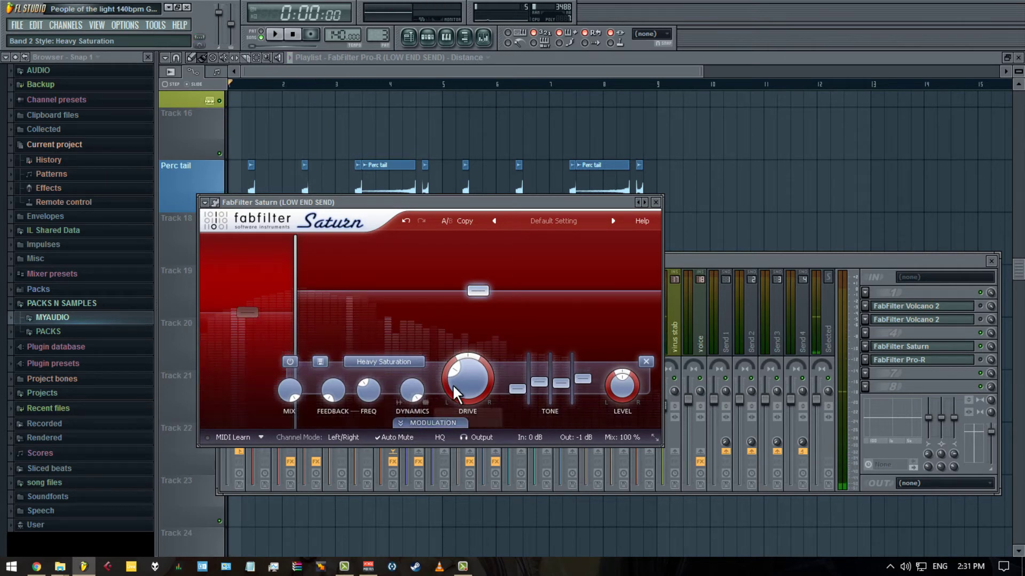
- Reduce Band 2's Drive to 27.84% during playback, split its upper range into a third band and stop playback
{"action": "key", "text": "space"}
{"action": "left_click_drag", "start_coordinate": [469, 363], "coordinate": [405, 412]}
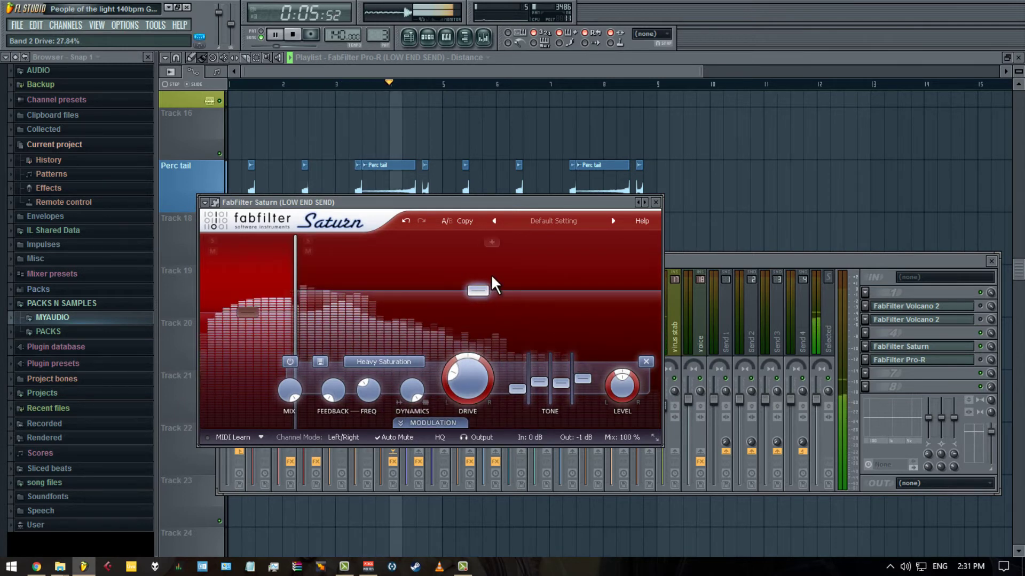
{"action": "left_click", "coordinate": [491, 244]}
{"action": "key", "text": "space"}
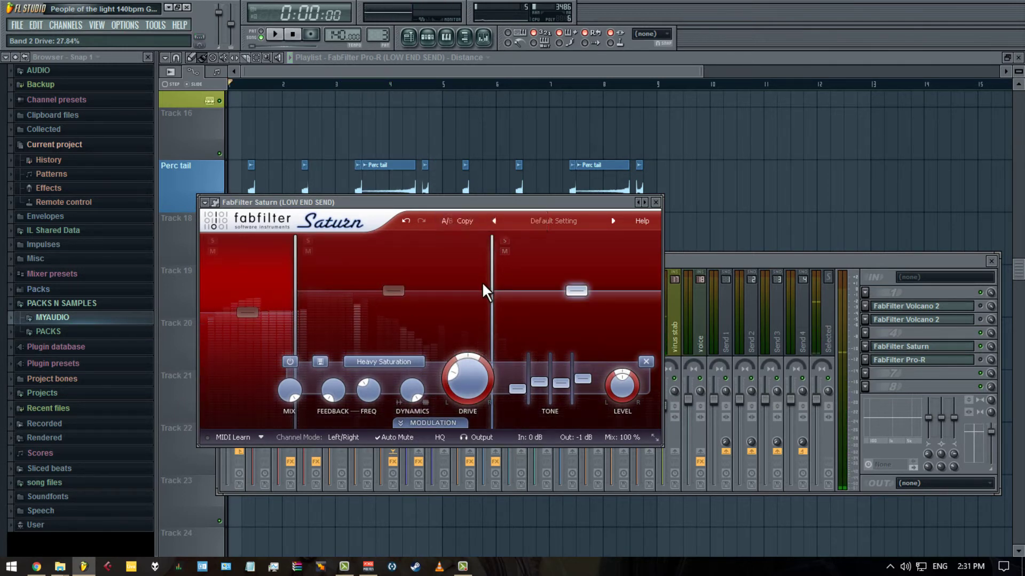
- Set the crossover between Saturn's bands 2 and 3 to about 636 Hz and band 2's level to about -3 dB during playback
{"action": "left_click_drag", "start_coordinate": [489, 284], "coordinate": [428, 285]}
{"action": "key", "text": "space"}
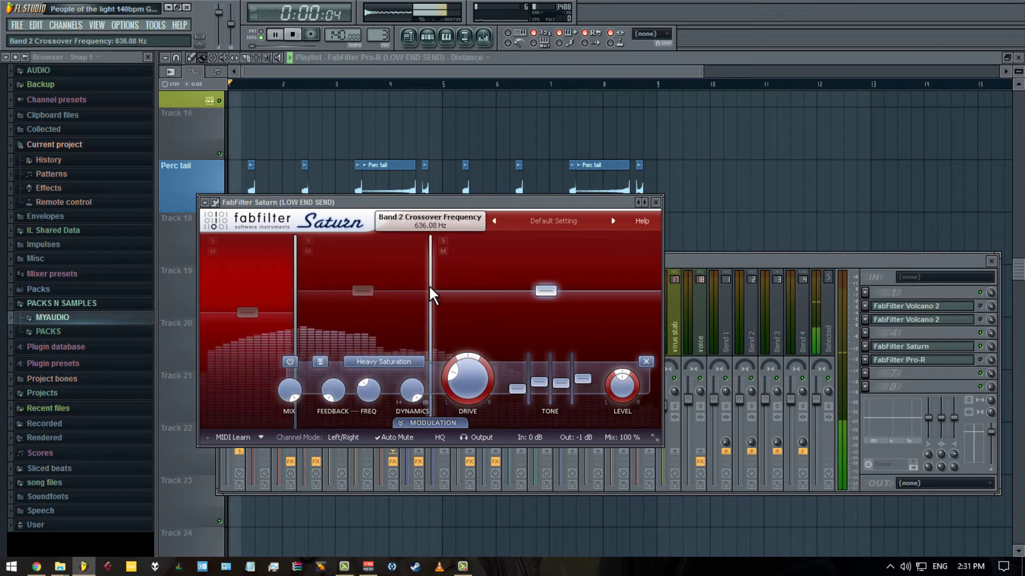
{"action": "left_click_drag", "start_coordinate": [364, 290], "coordinate": [366, 294]}
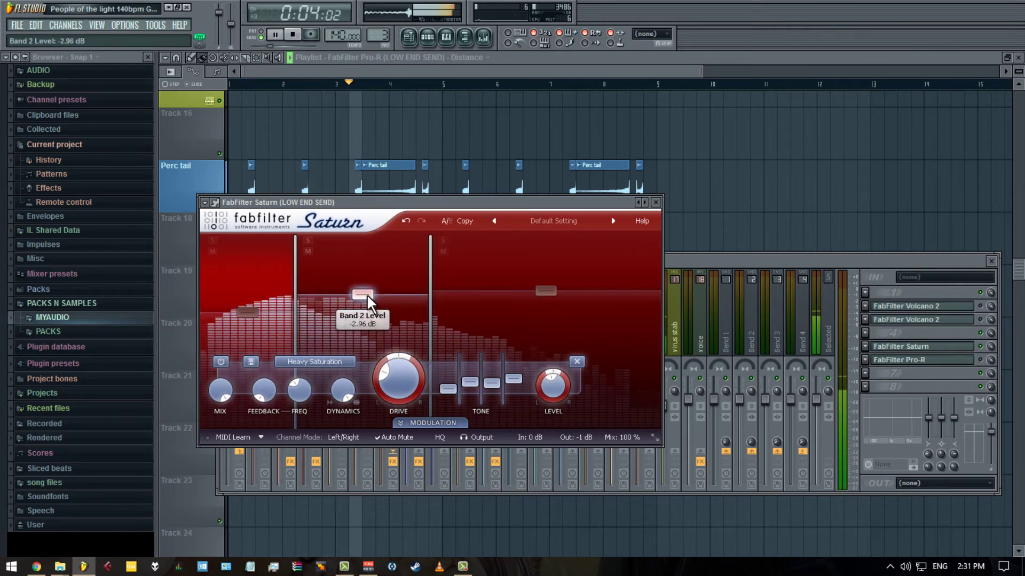
- Raise band 2's drive above its starting amount and reduce its mix while listening to the loop
{"action": "left_click_drag", "start_coordinate": [395, 396], "coordinate": [417, 307]}
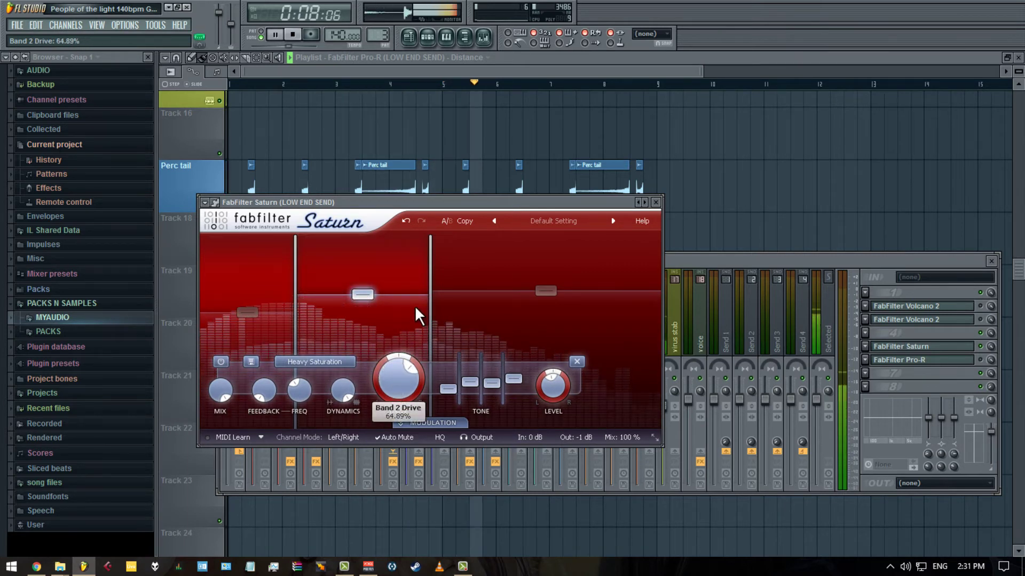
{"action": "left_click_drag", "start_coordinate": [415, 306], "coordinate": [400, 328]}
{"action": "left_click_drag", "start_coordinate": [217, 384], "coordinate": [204, 431]}
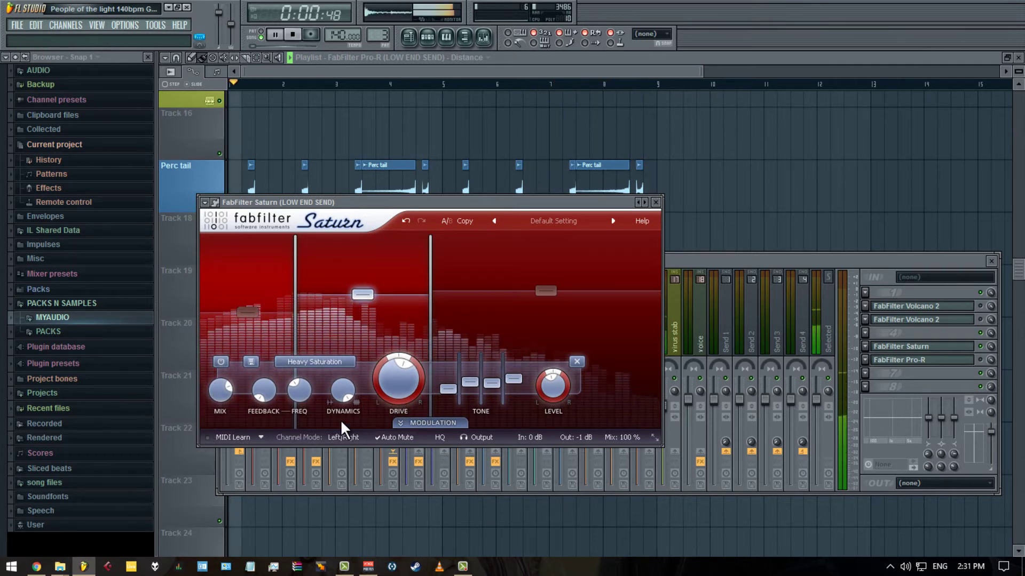
{"action": "key", "text": "space"}
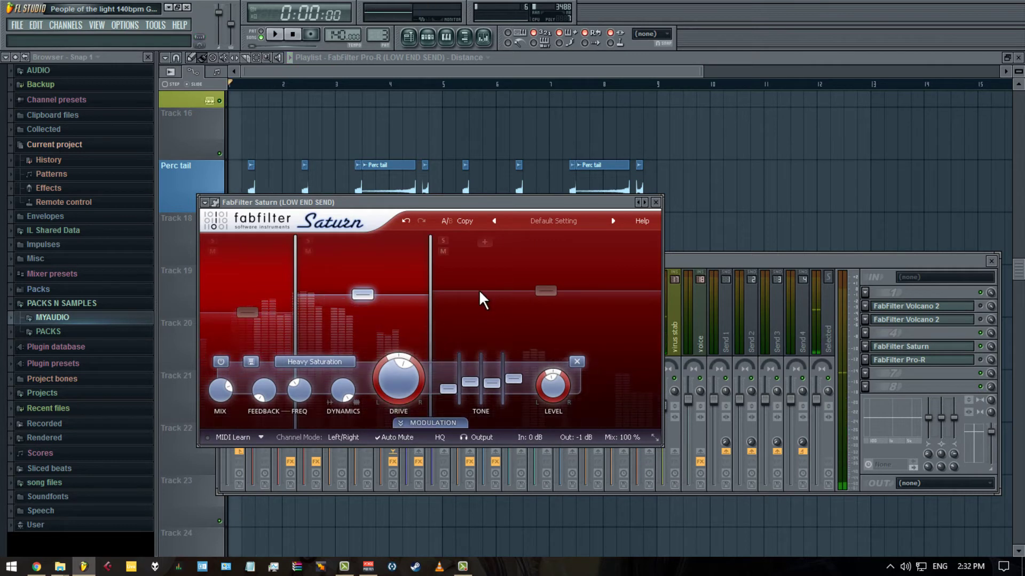
- Try the Rectify and Destroy styles on band 3 and set its drive to about 34%
{"action": "left_click", "coordinate": [516, 296]}
{"action": "left_click", "coordinate": [398, 362]}
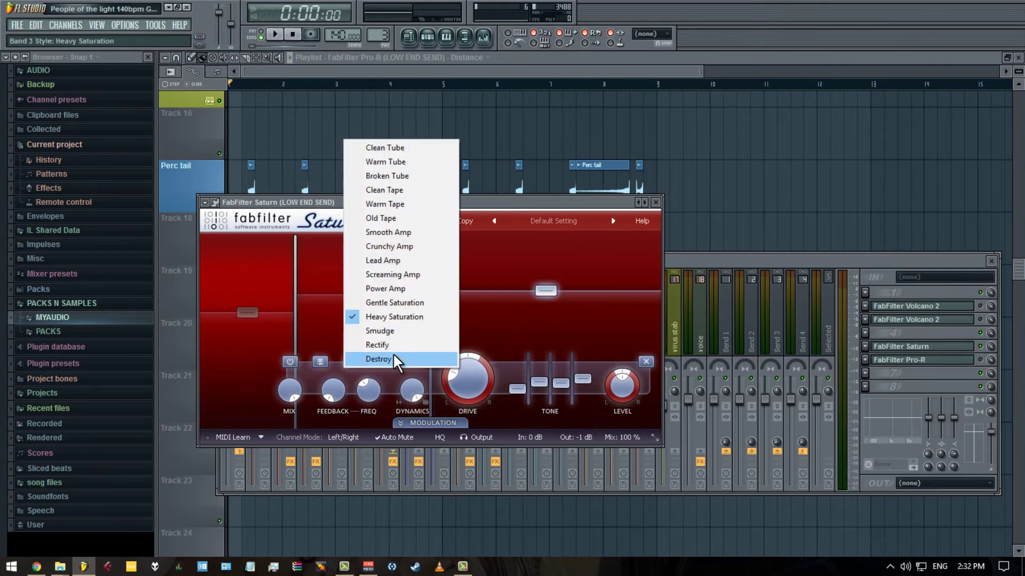
{"action": "left_click", "coordinate": [400, 345]}
{"action": "key", "text": "space"}
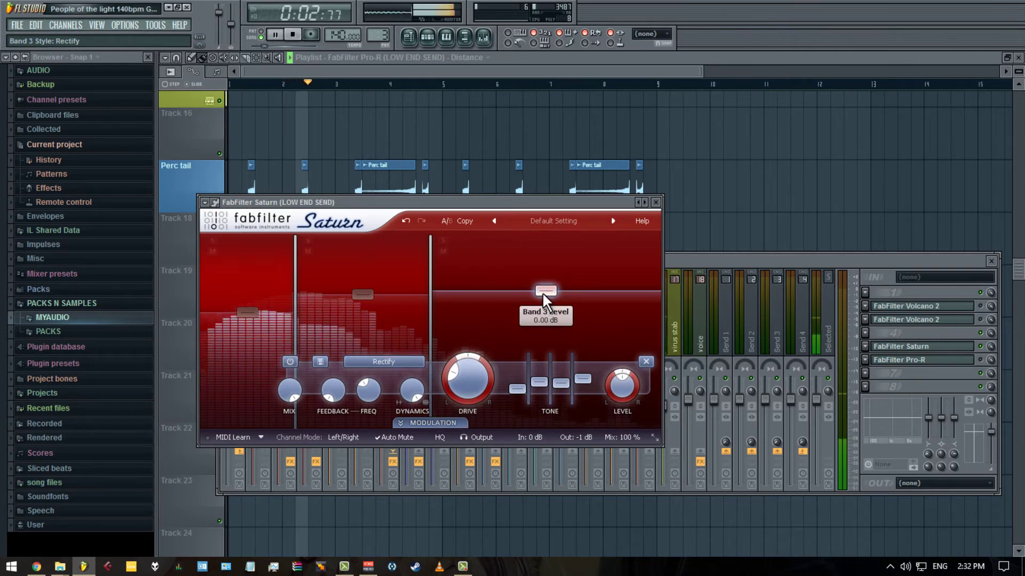
{"action": "scroll", "coordinate": [384, 362], "scroll_direction": "down", "scroll_amount": 1}
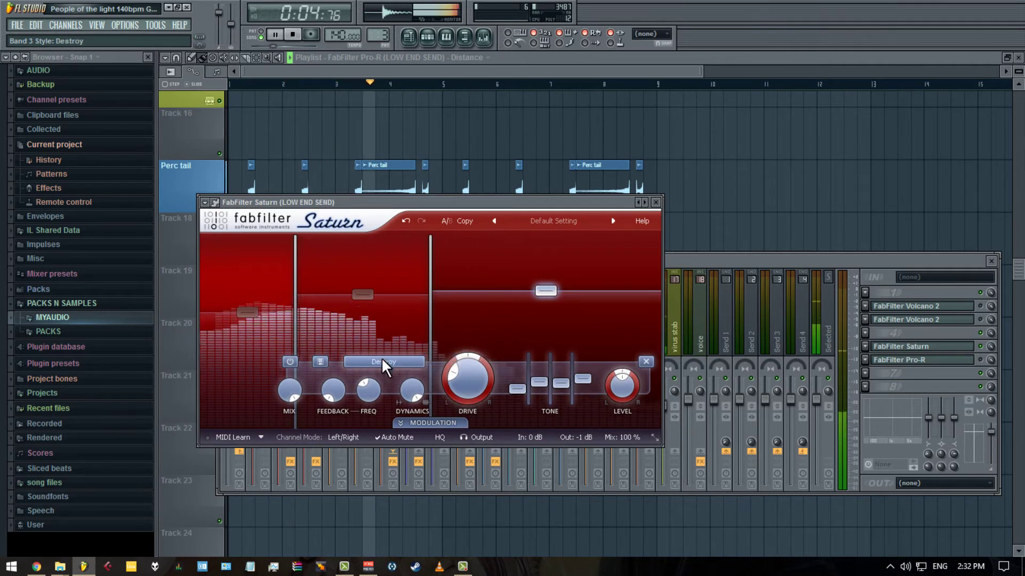
{"action": "mouse_move", "coordinate": [468, 376]}
{"action": "left_mouse_down"}
{"action": "mouse_move", "coordinate": [499, 294]}
{"action": "mouse_move", "coordinate": [459, 360]}
{"action": "left_mouse_up"}
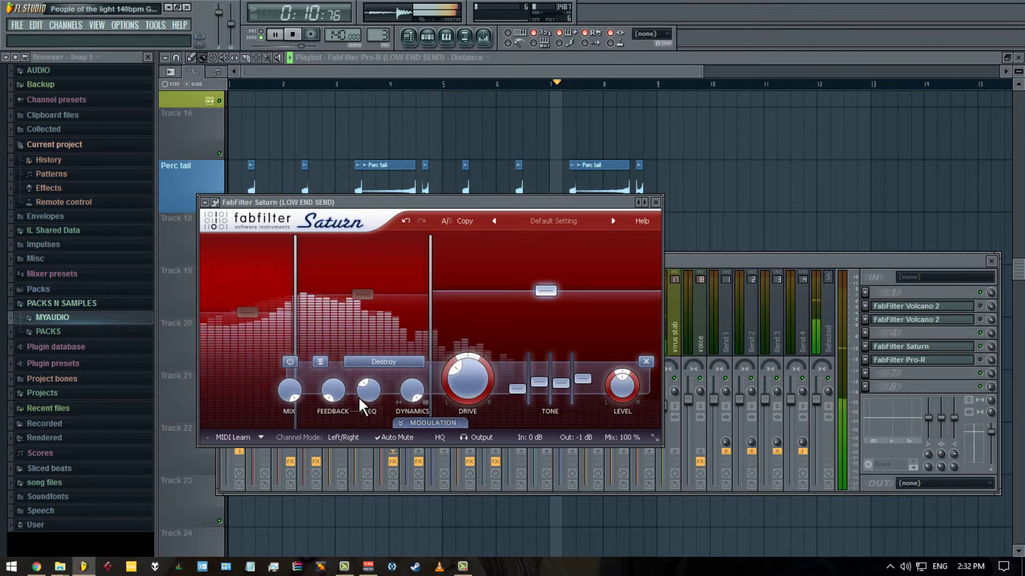
- Set band 3's feedback frequency to about 210 Hz and adjust its tone sliders
{"action": "left_click_drag", "start_coordinate": [368, 393], "coordinate": [348, 427]}
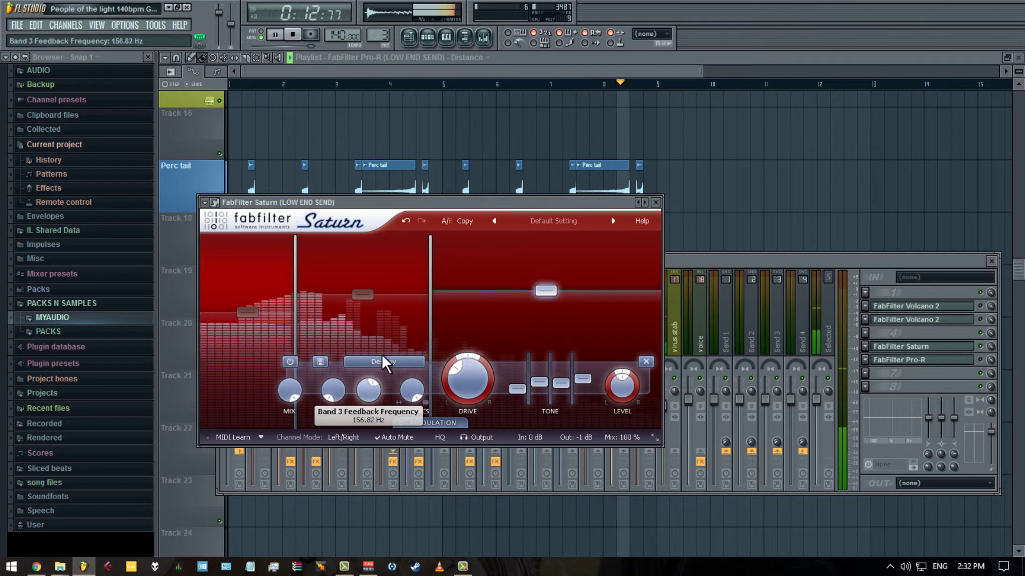
{"action": "left_click_drag", "start_coordinate": [383, 364], "coordinate": [389, 346]}
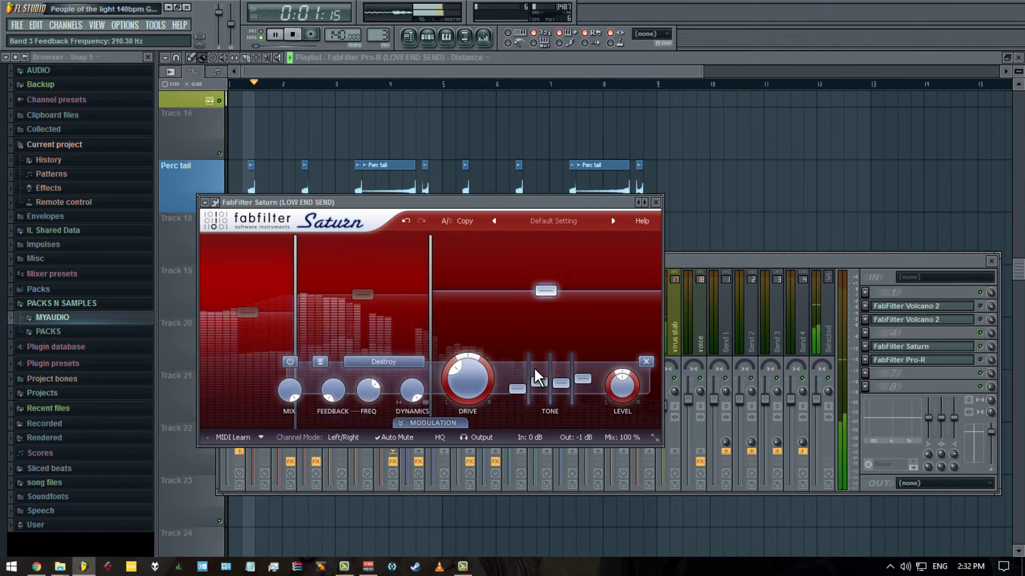
{"action": "left_click_drag", "start_coordinate": [560, 382], "coordinate": [558, 384]}
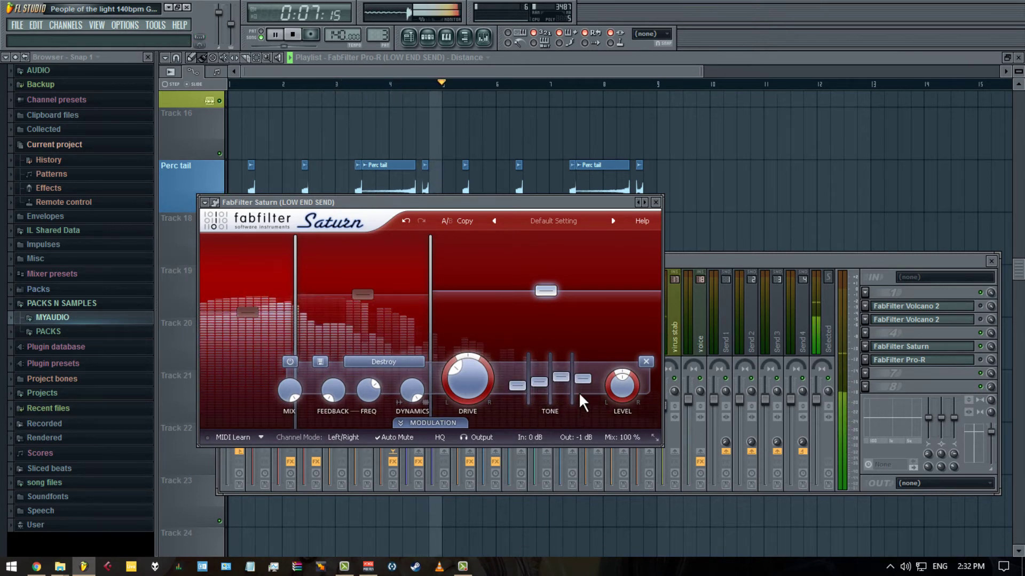
- Change band 3's style to Rectify and lower the crossover between bands 2 and 3 to about 454 Hz
{"action": "left_click", "coordinate": [393, 360]}
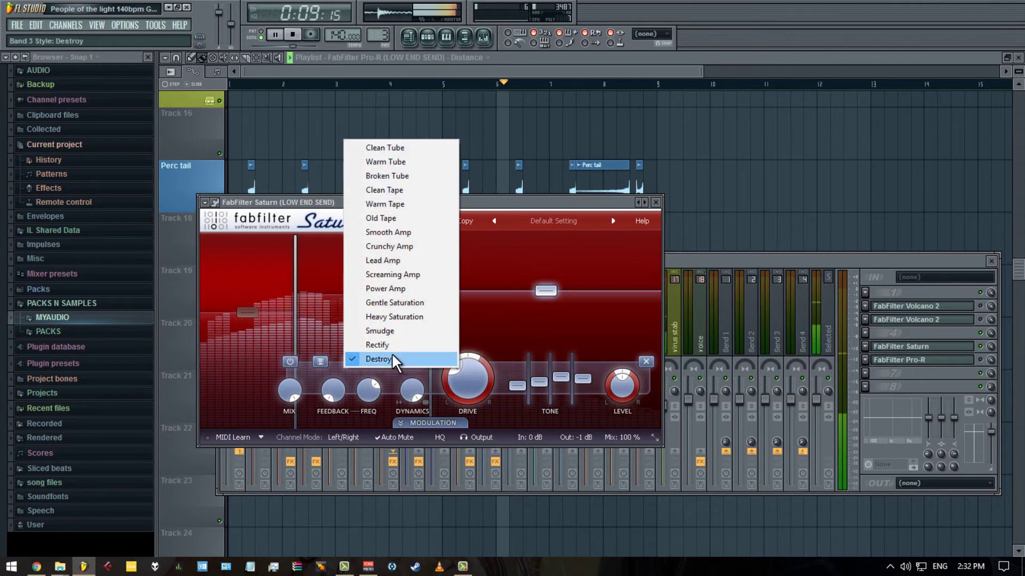
{"action": "left_click", "coordinate": [393, 345]}
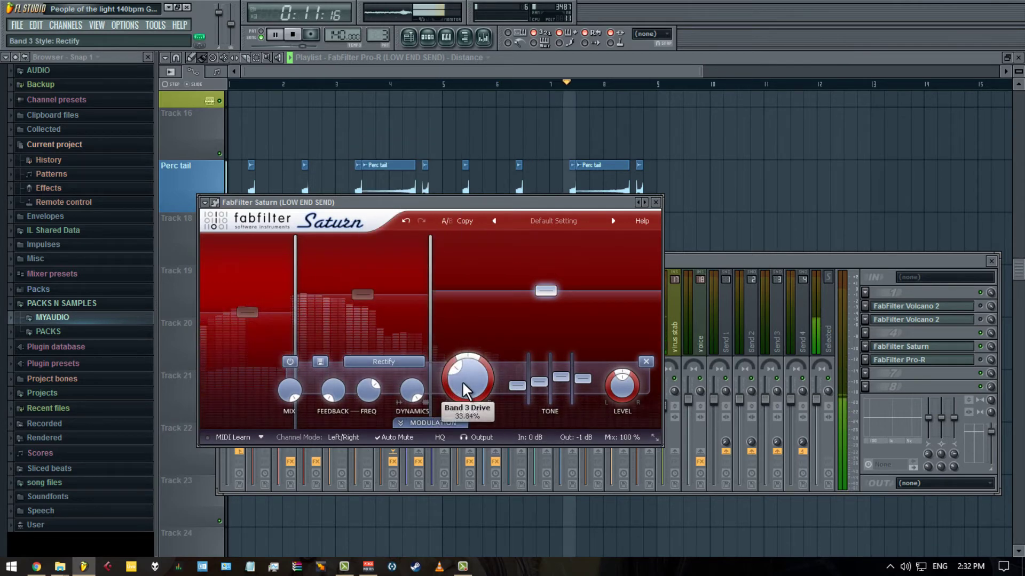
{"action": "mouse_move", "coordinate": [420, 299]}
{"action": "left_mouse_down"}
{"action": "mouse_move", "coordinate": [396, 299]}
{"action": "mouse_move", "coordinate": [407, 293]}
{"action": "left_mouse_up"}
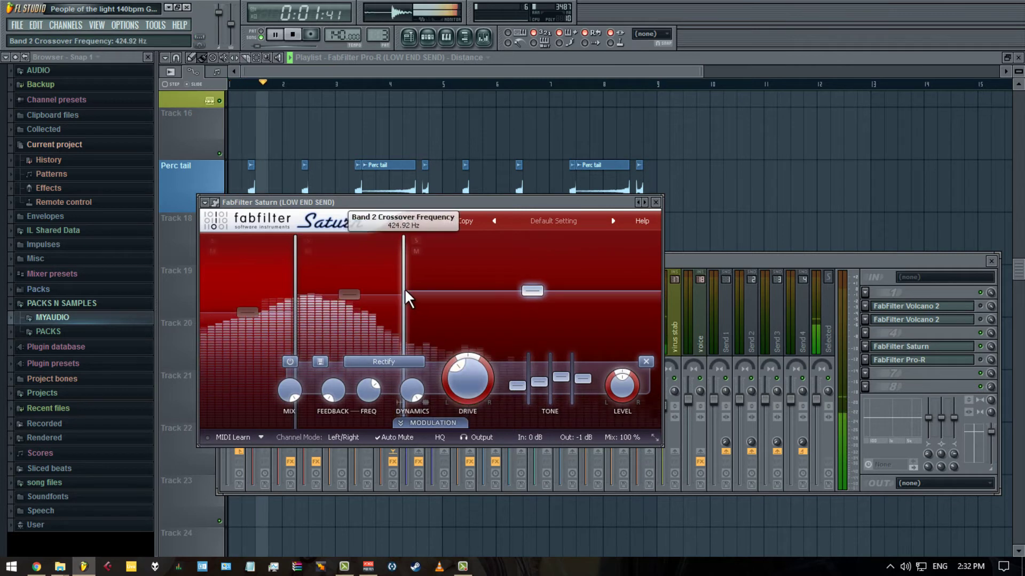
- Split off a fourth band at the high end with its crossover at about 3654 Hz
{"action": "left_click", "coordinate": [560, 246]}
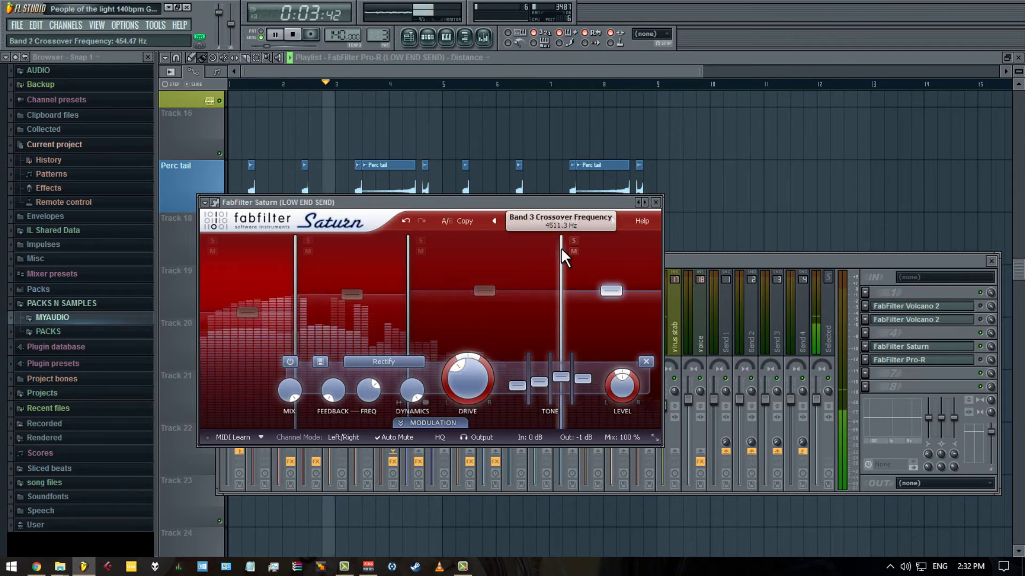
{"action": "left_click_drag", "start_coordinate": [557, 273], "coordinate": [545, 278]}
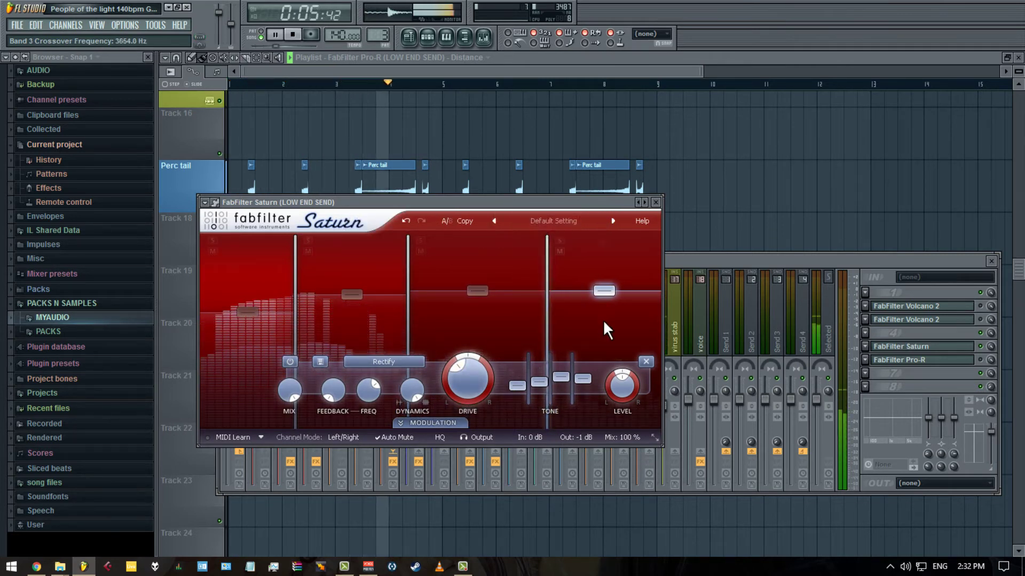
- Audition band 3's drive between about 28% and 76% during playback
{"action": "left_click", "coordinate": [476, 292]}
{"action": "left_click_drag", "start_coordinate": [467, 363], "coordinate": [972, 502]}
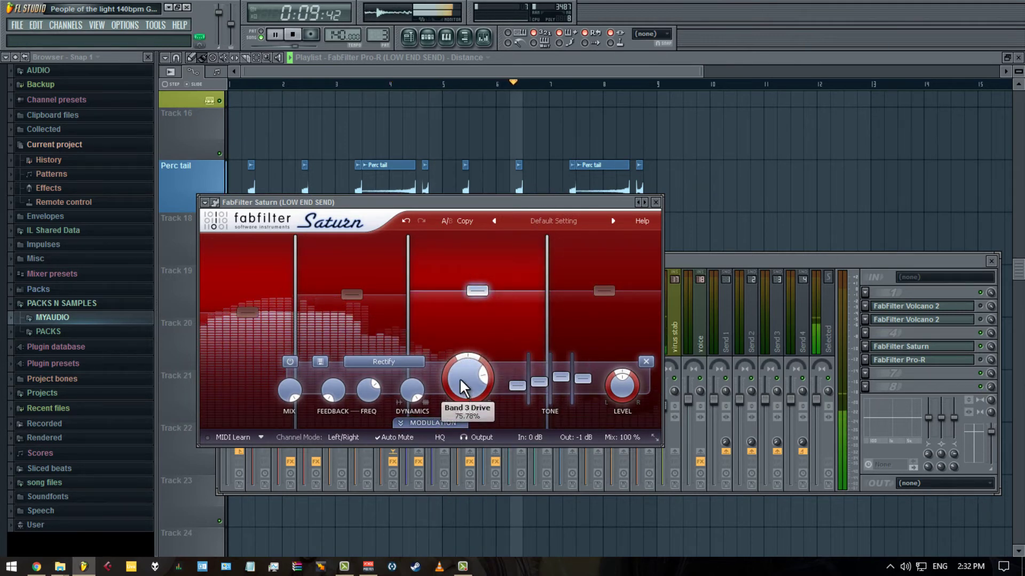
{"action": "left_click_drag", "start_coordinate": [459, 383], "coordinate": [446, 477]}
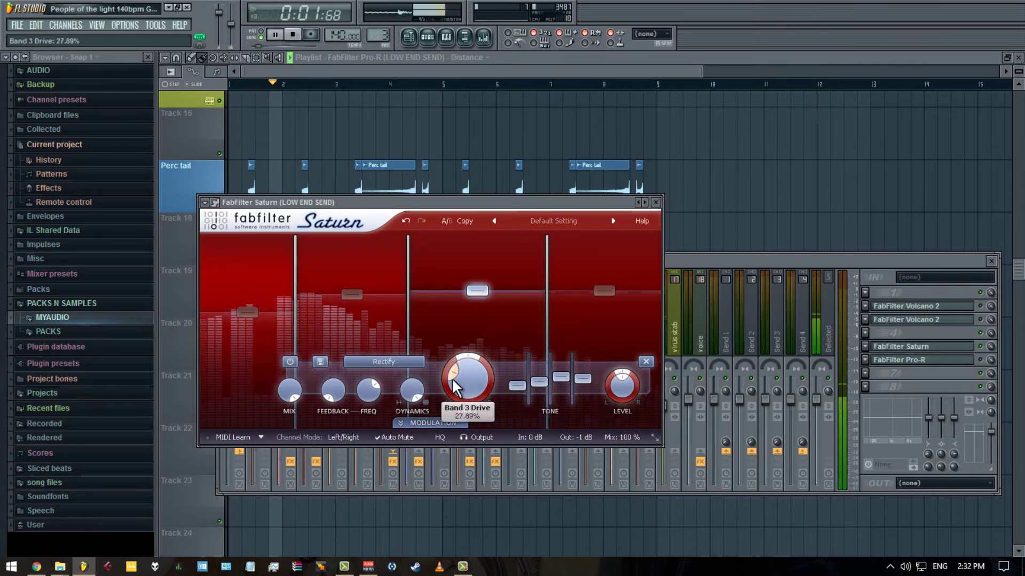
{"action": "left_click_drag", "start_coordinate": [453, 380], "coordinate": [488, 278]}
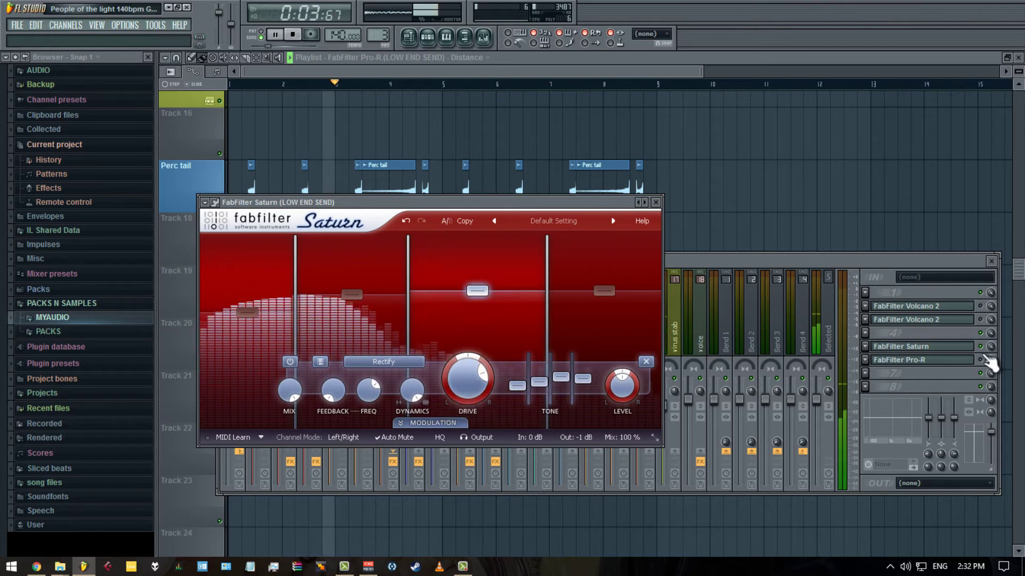
- Enable the FabFilter Pro-R effect on the LOW END SEND and set Saturn's band 3 drive to about 32%
{"action": "left_click", "coordinate": [990, 363]}
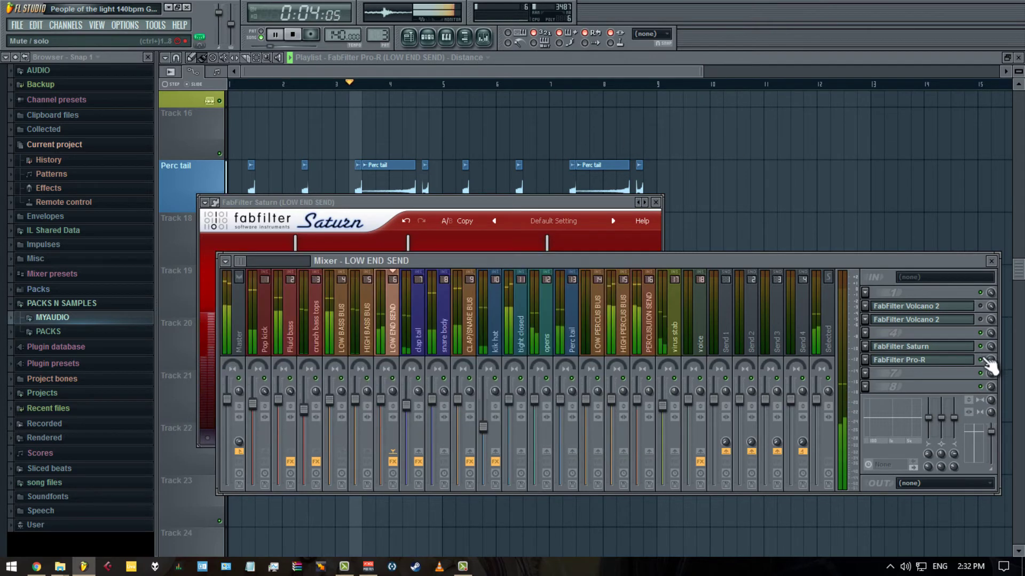
{"action": "left_click", "coordinate": [522, 206]}
{"action": "left_click_drag", "start_coordinate": [461, 386], "coordinate": [445, 480]}
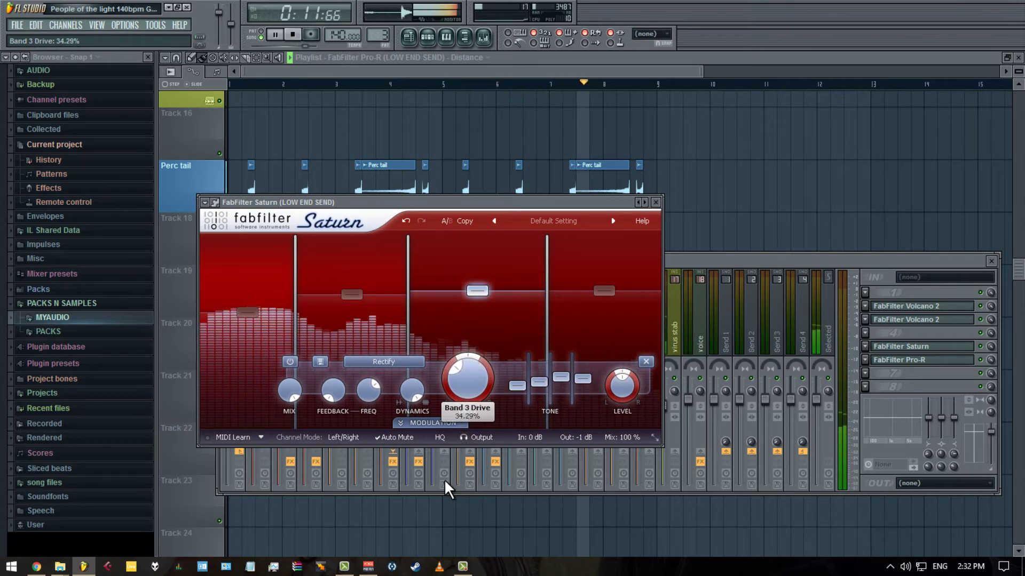
{"action": "mouse_move", "coordinate": [468, 385]}
{"action": "left_mouse_down"}
{"action": "mouse_move", "coordinate": [477, 385]}
{"action": "mouse_move", "coordinate": [465, 380]}
{"action": "left_mouse_up"}
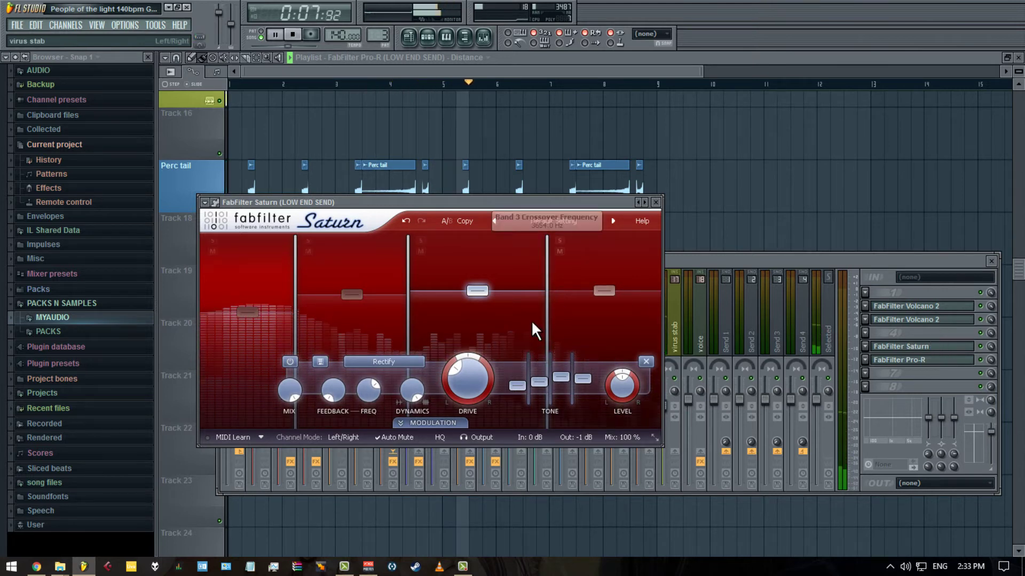
{"action": "left_click_drag", "start_coordinate": [466, 375], "coordinate": [467, 379]}
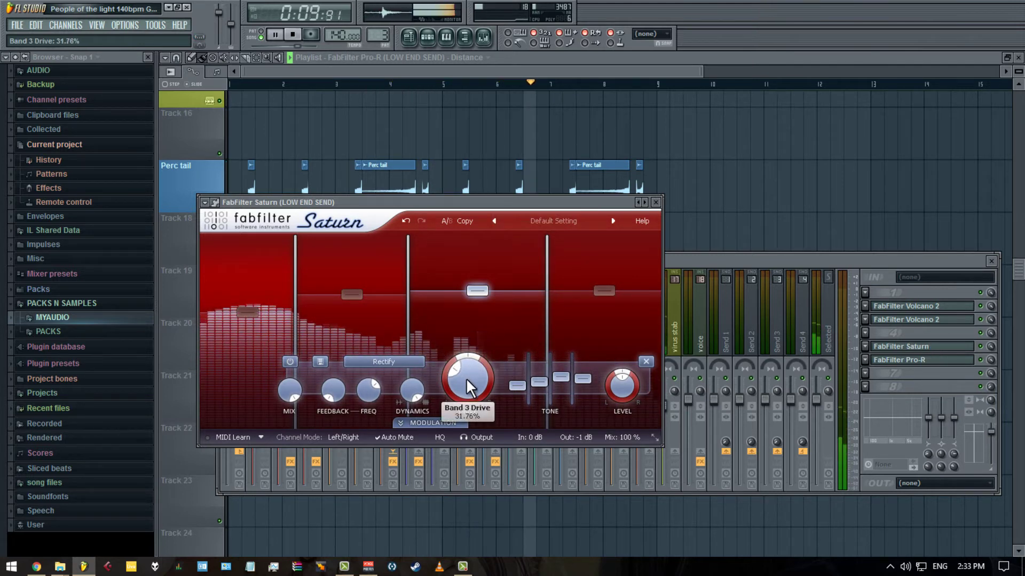
- Reduce Saturn's overall mix to 69% and remove the fourth band
{"action": "mouse_move", "coordinate": [620, 424]}
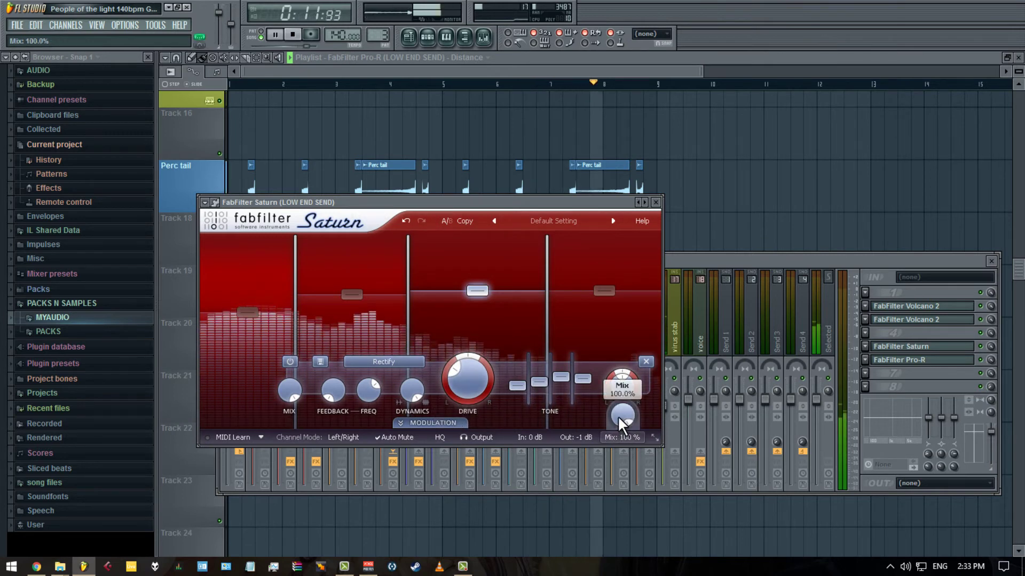
{"action": "left_click_drag", "start_coordinate": [621, 423], "coordinate": [599, 485]}
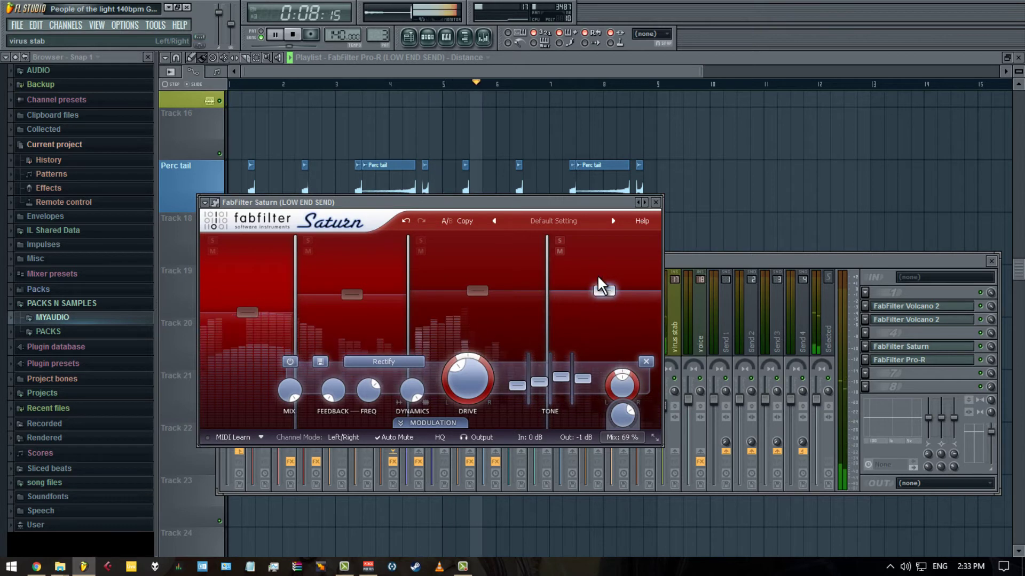
{"action": "left_click", "coordinate": [646, 361]}
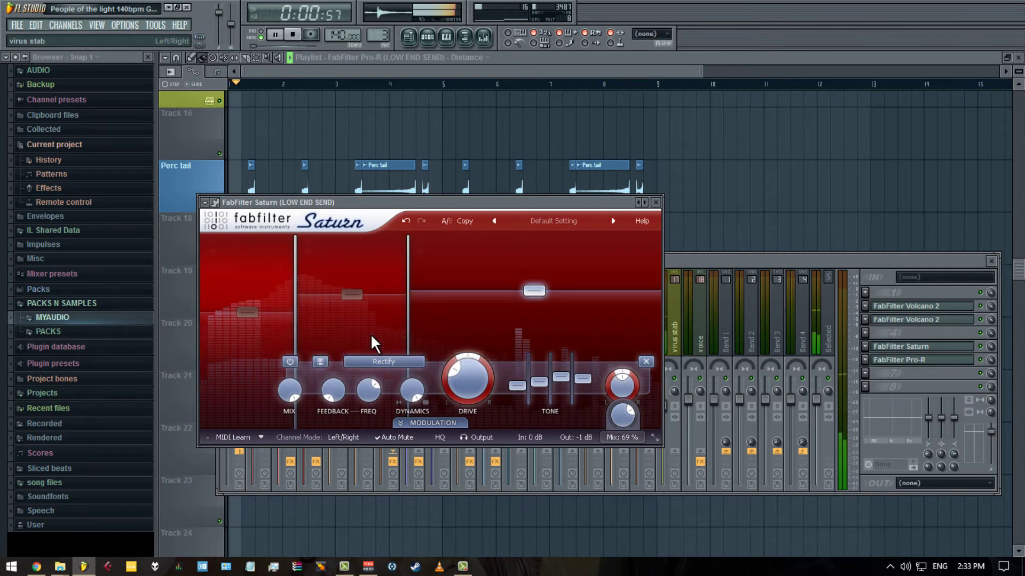
- Set band 2's drive to about 46% and raise its dynamics knob
{"action": "left_click", "coordinate": [354, 343]}
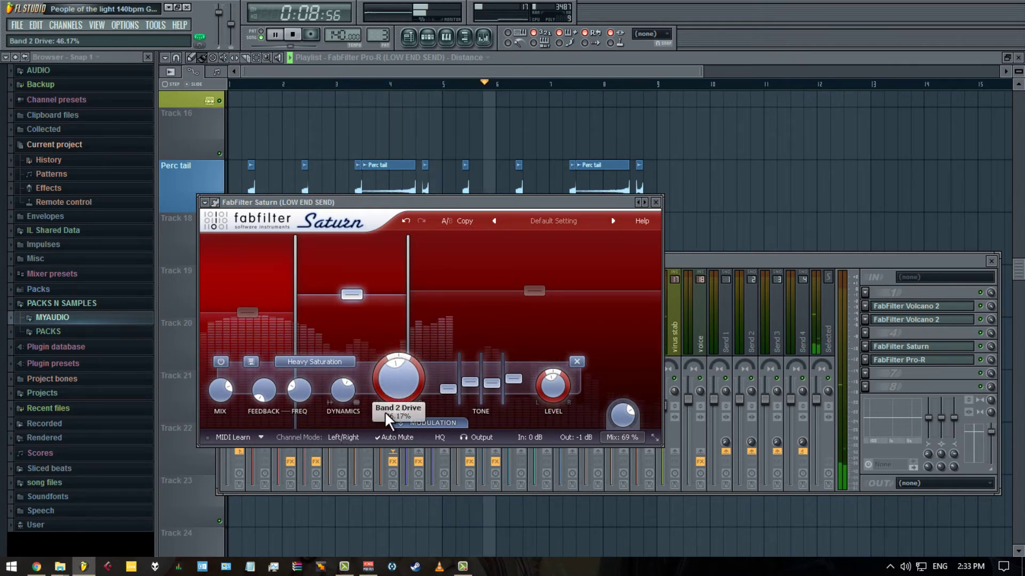
{"action": "key", "text": "space"}
- Lower the drive and mix of the Warm Tape low band
{"action": "left_click", "coordinate": [250, 310]}
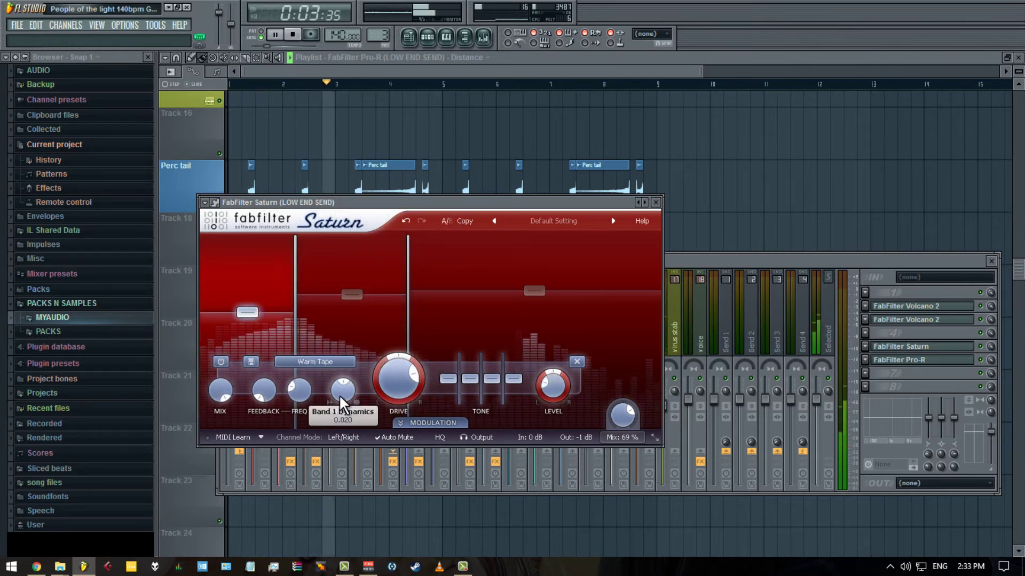
{"action": "left_click_drag", "start_coordinate": [392, 391], "coordinate": [386, 455]}
{"action": "key", "text": "space"}
{"action": "key", "text": "space"}
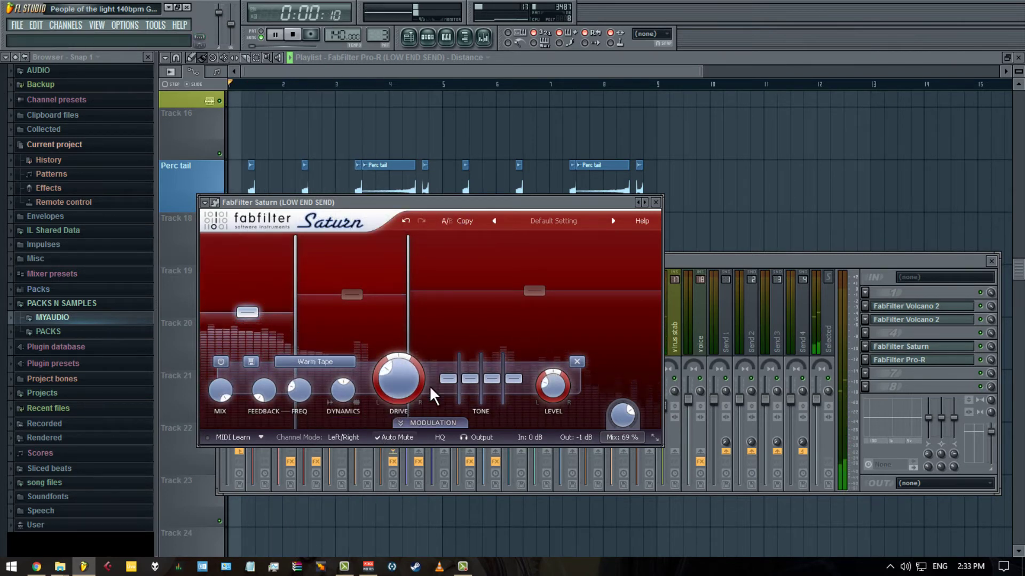
{"action": "left_click_drag", "start_coordinate": [220, 390], "coordinate": [163, 570]}
- Reduce band 3's mix strongly, and bring it partly back up by ear
{"action": "left_click", "coordinate": [452, 286]}
{"action": "left_click_drag", "start_coordinate": [290, 390], "coordinate": [256, 475]}
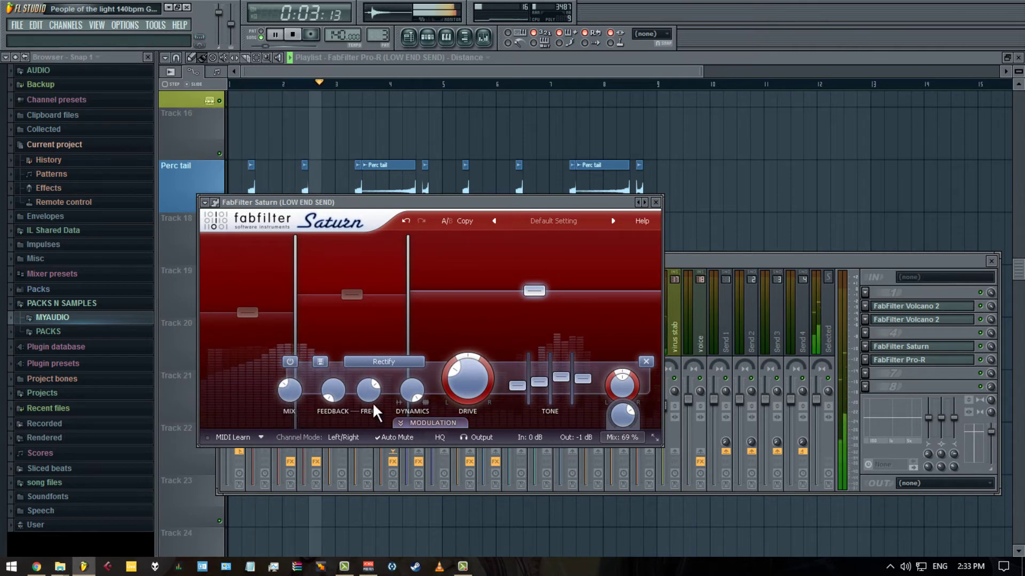
{"action": "left_click_drag", "start_coordinate": [290, 377], "coordinate": [286, 331]}
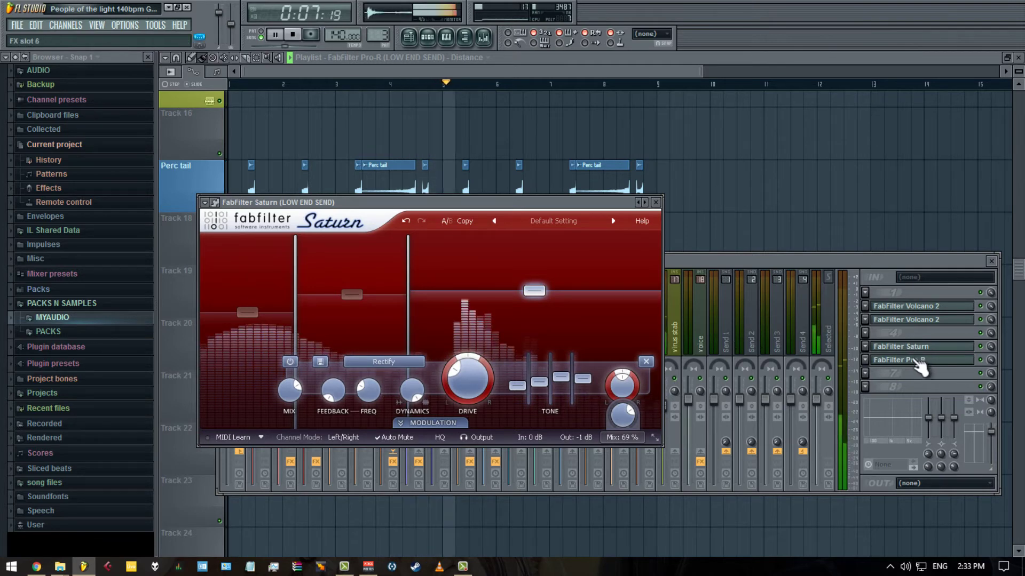
- Open FabFilter Pro-R on the LOW END SEND and create an automation clip for FabFilter Saturn's mute/solo switch
{"action": "left_click", "coordinate": [921, 363]}
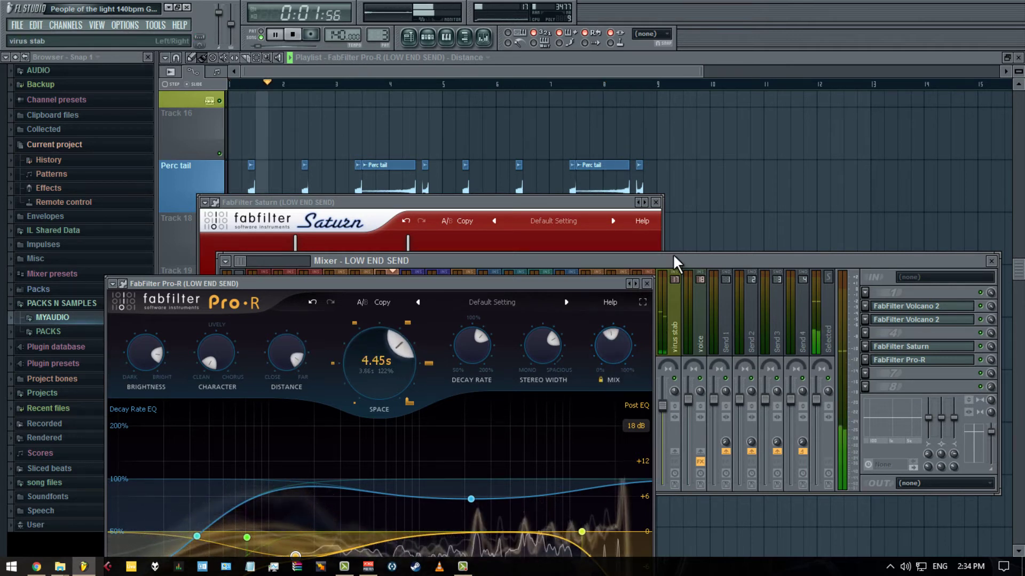
{"action": "right_click", "coordinate": [991, 351]}
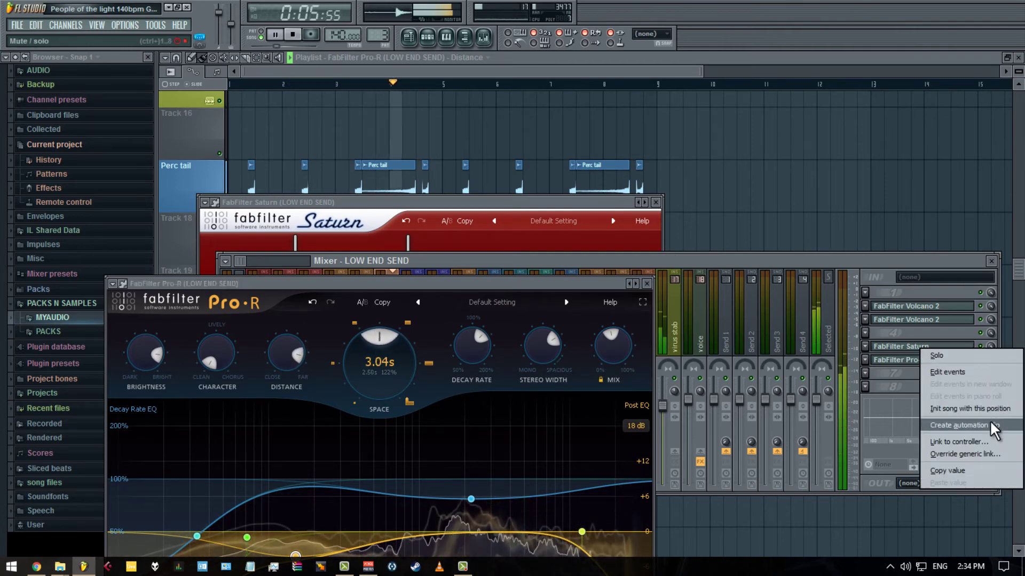
{"action": "left_click", "coordinate": [928, 425]}
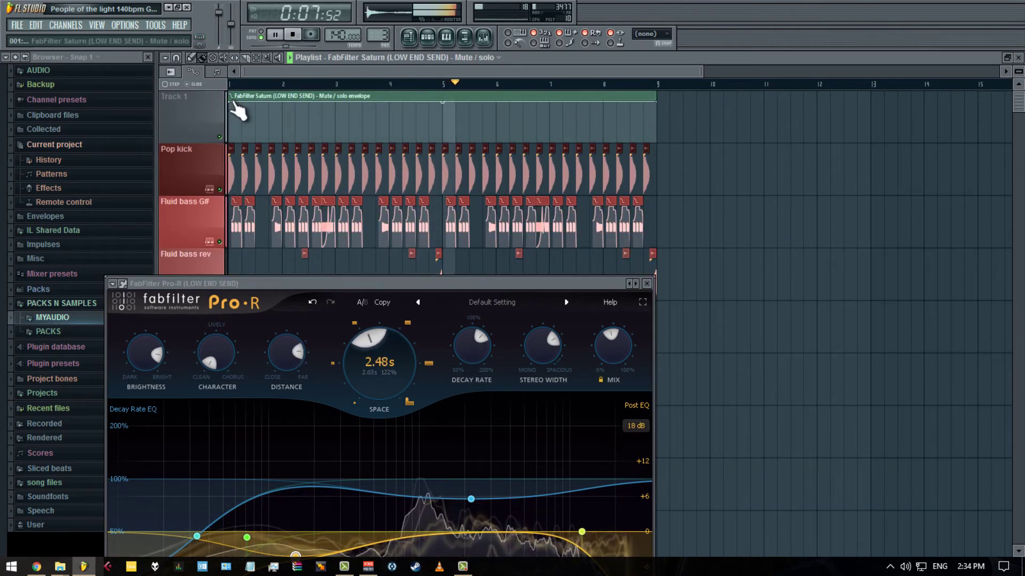
- Shape the Saturn mute/solo envelope to rise from zero to full at bar 8 and drop at its last beat, and move the clip to Track 23
{"action": "left_click_drag", "start_coordinate": [234, 101], "coordinate": [234, 142]}
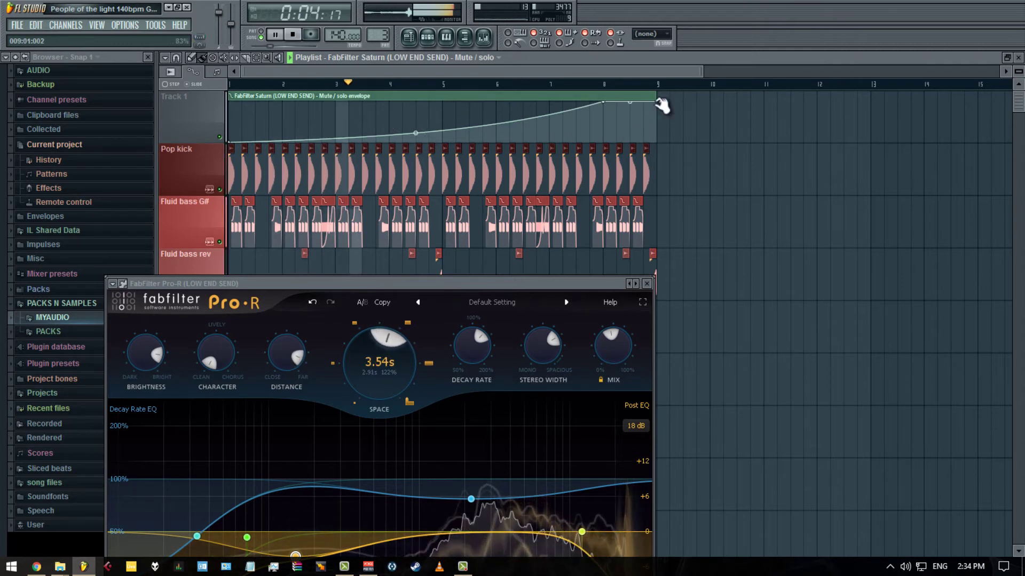
{"action": "left_click_drag", "start_coordinate": [657, 101], "coordinate": [644, 170]}
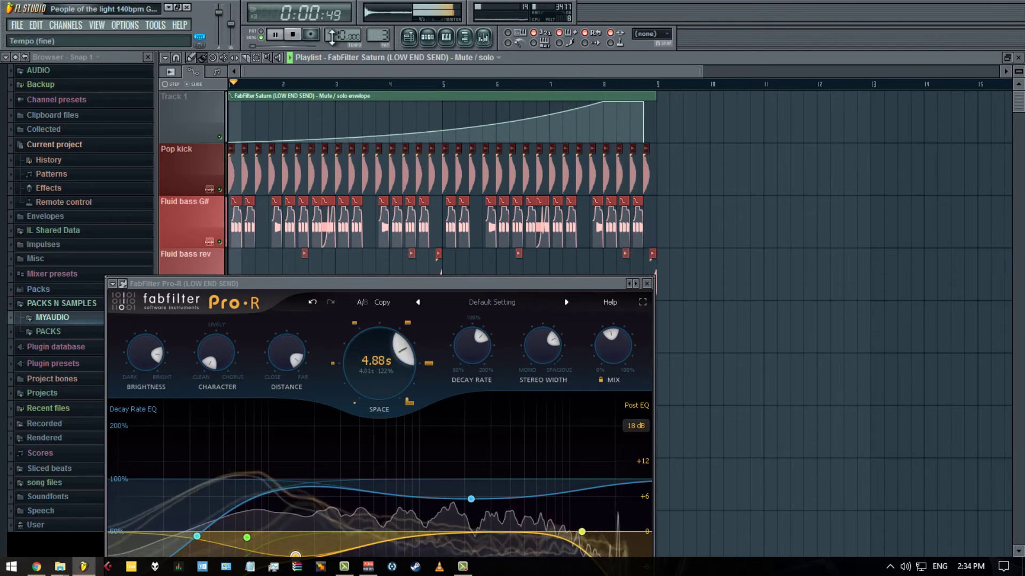
{"action": "right_click", "coordinate": [401, 97]}
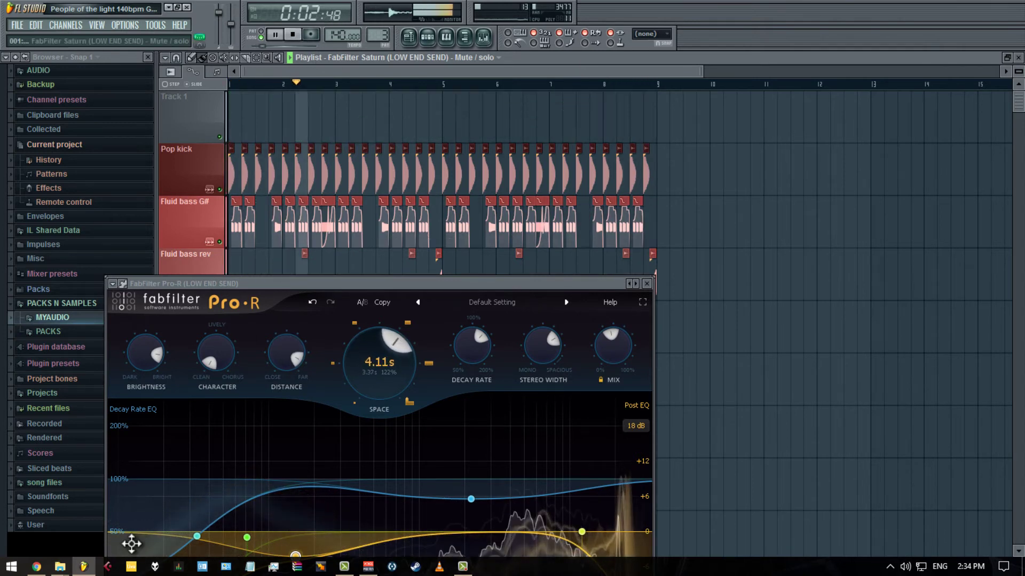
{"action": "left_click", "coordinate": [647, 285]}
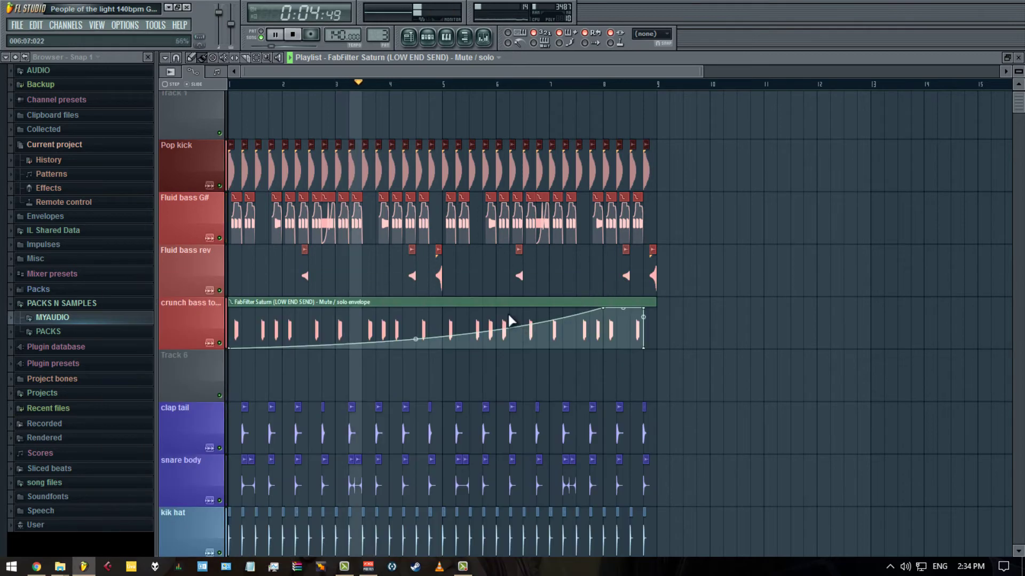
{"action": "left_click_drag", "start_coordinate": [507, 319], "coordinate": [430, 393]}
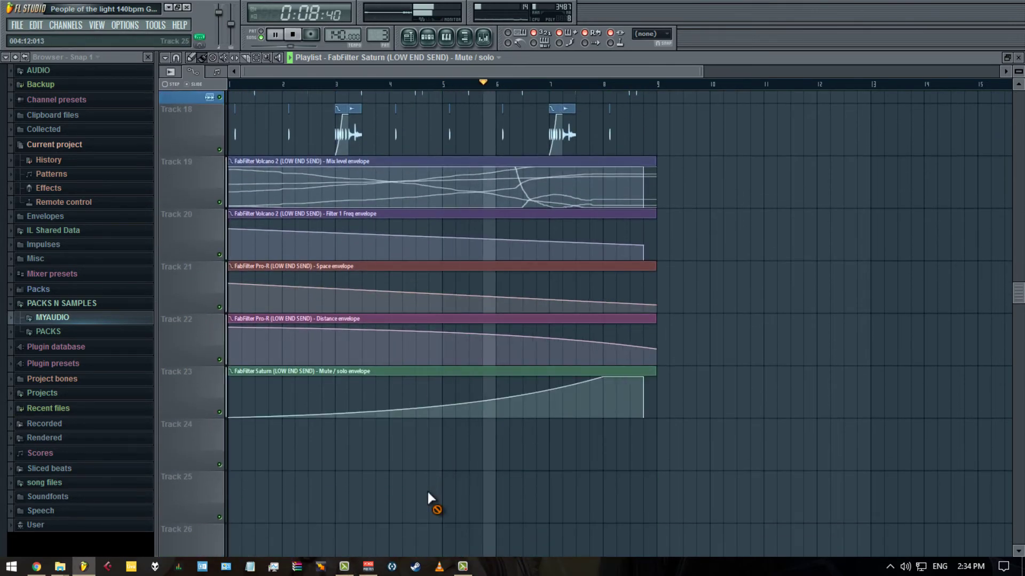
{"action": "scroll", "coordinate": [430, 485], "scroll_direction": "down", "scroll_amount": 2}
{"action": "scroll", "coordinate": [430, 486], "scroll_direction": "down", "scroll_amount": 1}
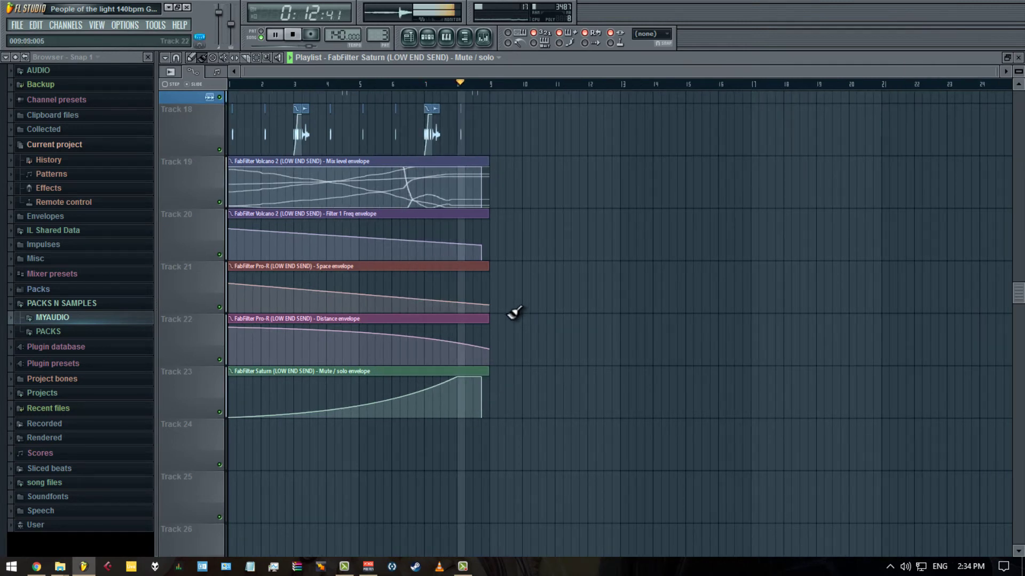
- Check the Pro-R Space clip's channel settings and the mixer, and stack the Volcano 2 Filter 1 Freq automation clip onto Track 19
{"action": "key", "text": "space"}
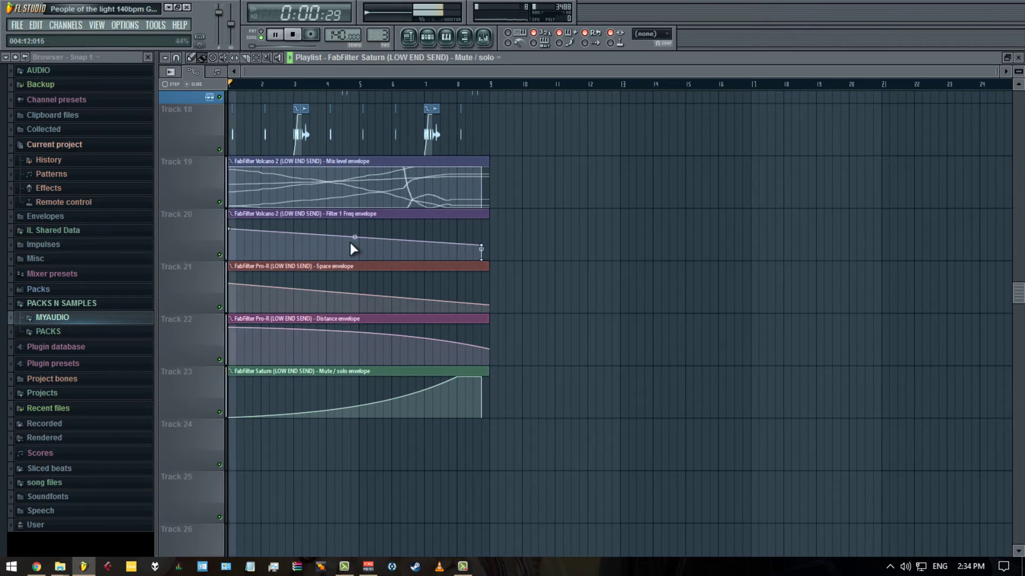
{"action": "double_click", "coordinate": [438, 269]}
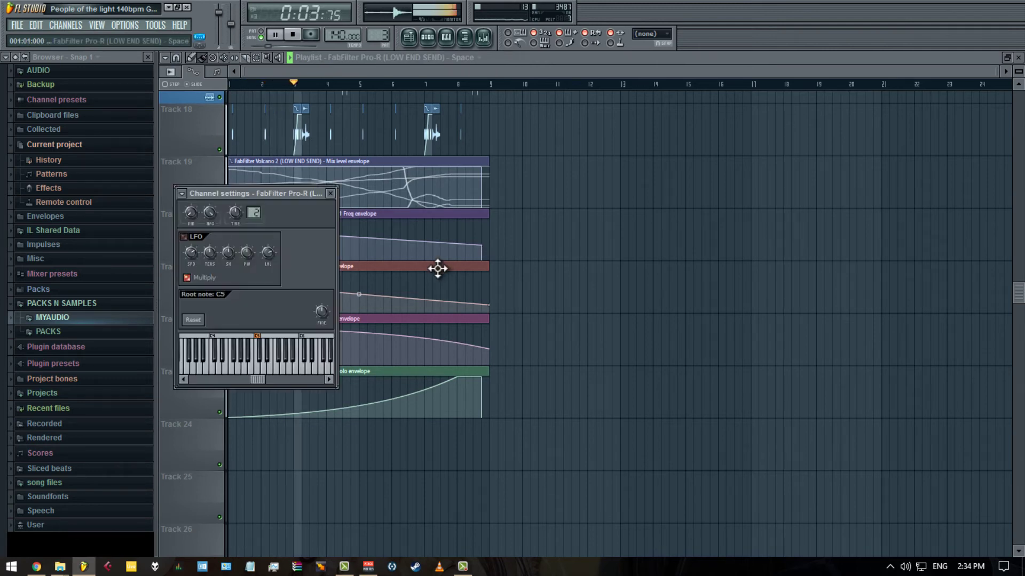
{"action": "right_click", "coordinate": [567, 202]}
{"action": "left_click", "coordinate": [489, 36]}
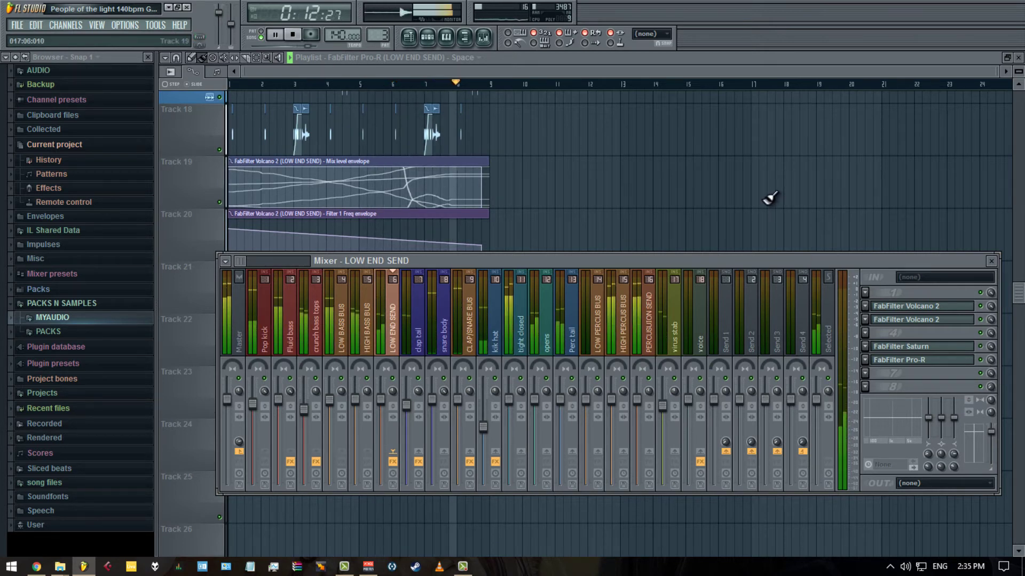
{"action": "left_click", "coordinate": [435, 213]}
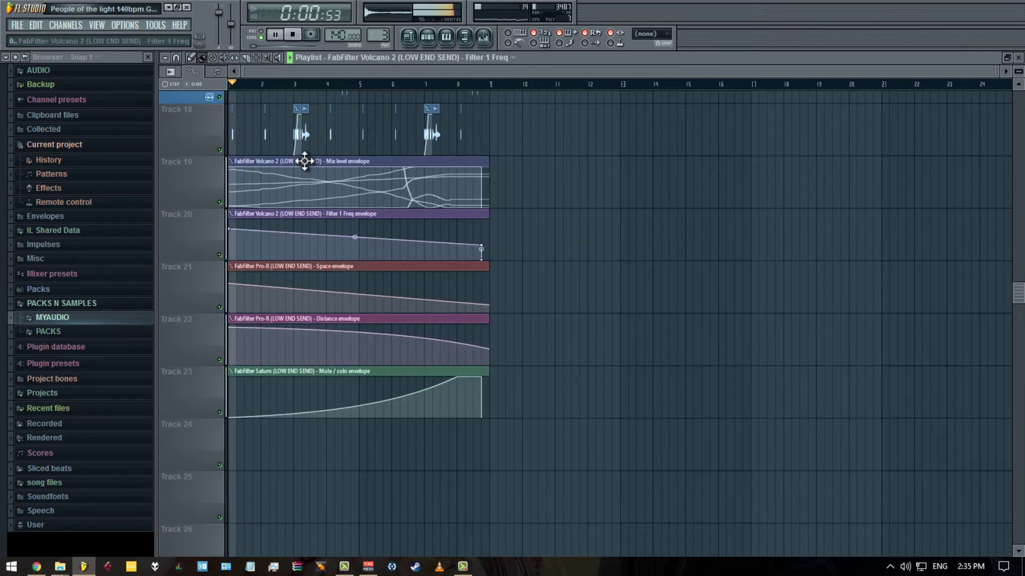
{"action": "left_click_drag", "start_coordinate": [305, 161], "coordinate": [303, 147]}
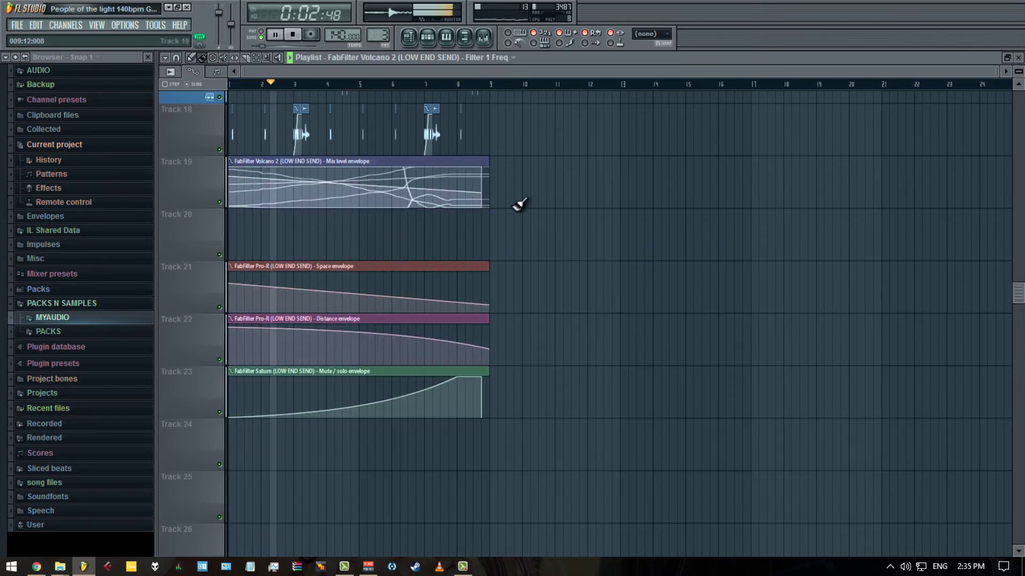
- Create an automation clip for Pro-R's mix level on the LOW END SEND and lower its end point slightly on bar 8's last beat
{"action": "left_click", "coordinate": [483, 36]}
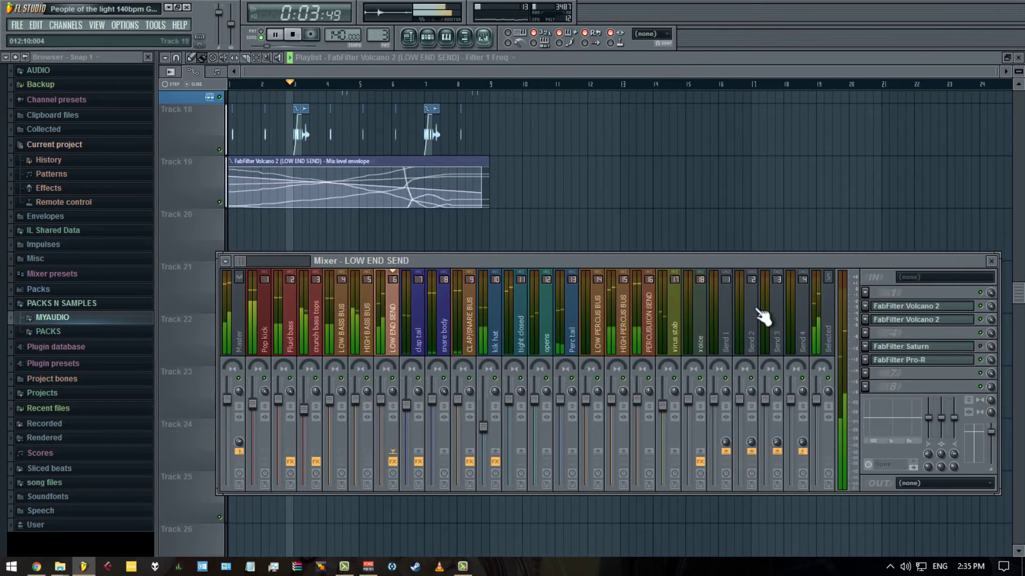
{"action": "right_click", "coordinate": [991, 358]}
{"action": "left_click", "coordinate": [987, 438]}
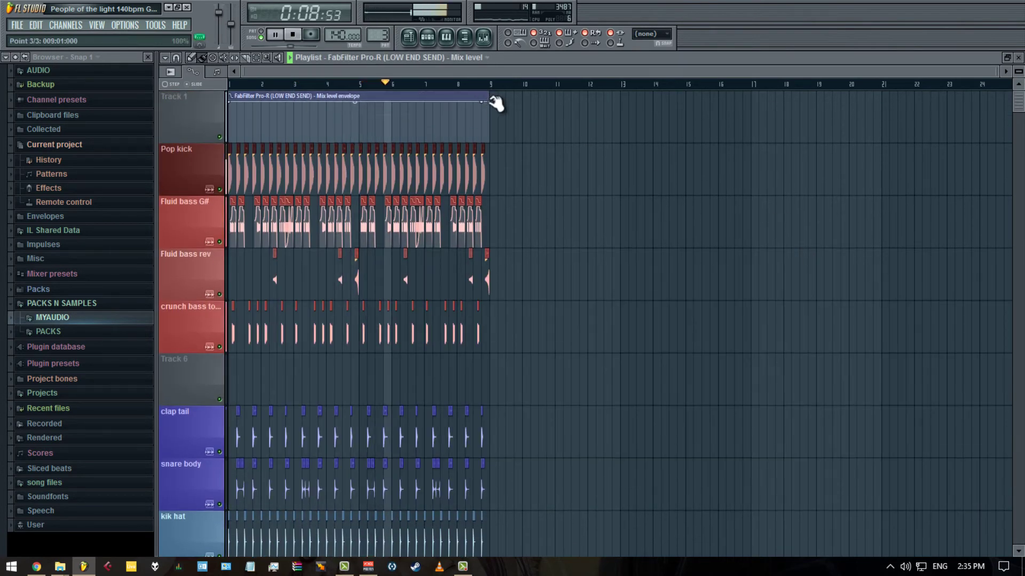
{"action": "mouse_move", "coordinate": [495, 103]}
{"action": "left_mouse_down"}
{"action": "mouse_move", "coordinate": [490, 184]}
{"action": "mouse_move", "coordinate": [489, 96]}
{"action": "mouse_move", "coordinate": [481, 108]}
{"action": "left_mouse_up"}
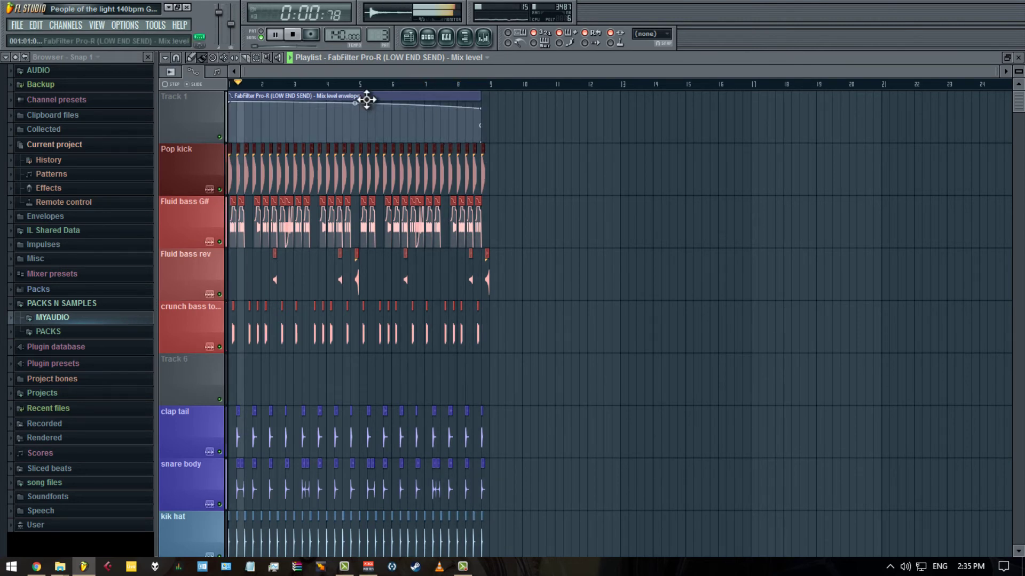
- Stack the Pro-R Mix level, Space and Distance automation clips on Track 20, and move the Saturn mute/solo clip to Track 21
{"action": "left_click_drag", "start_coordinate": [367, 99], "coordinate": [159, 226]}
{"action": "left_click_drag", "start_coordinate": [280, 200], "coordinate": [246, 250]}
{"action": "left_click_drag", "start_coordinate": [534, 250], "coordinate": [273, 359]}
{"action": "left_click_drag", "start_coordinate": [244, 304], "coordinate": [241, 198]}
{"action": "left_click", "coordinate": [376, 347]}
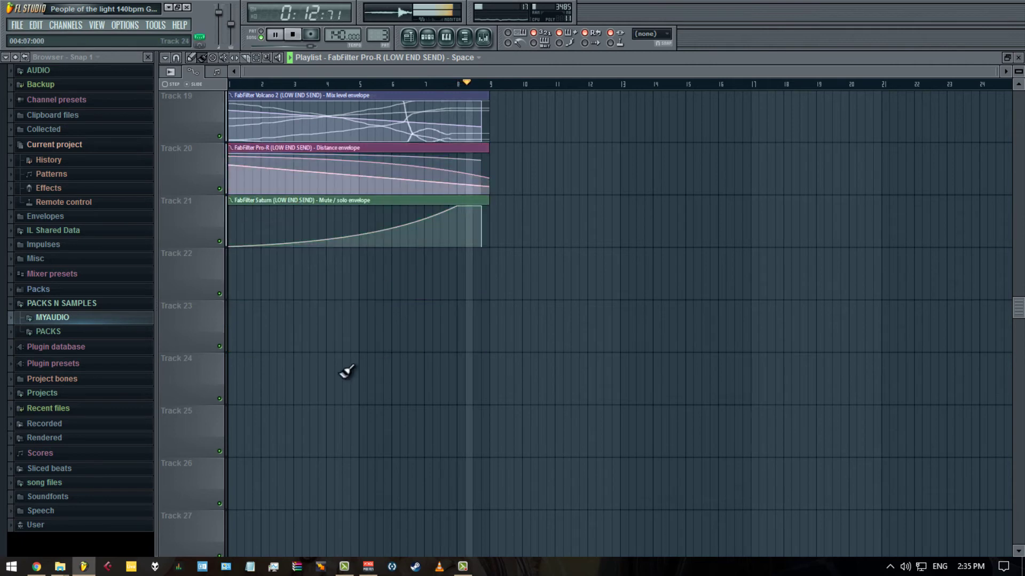
- Review the stacked automation clips, stop playback, and check Pro-R's mix level on the LOW END SEND in the mixer
{"action": "scroll", "coordinate": [347, 372], "scroll_direction": "up", "scroll_amount": 4}
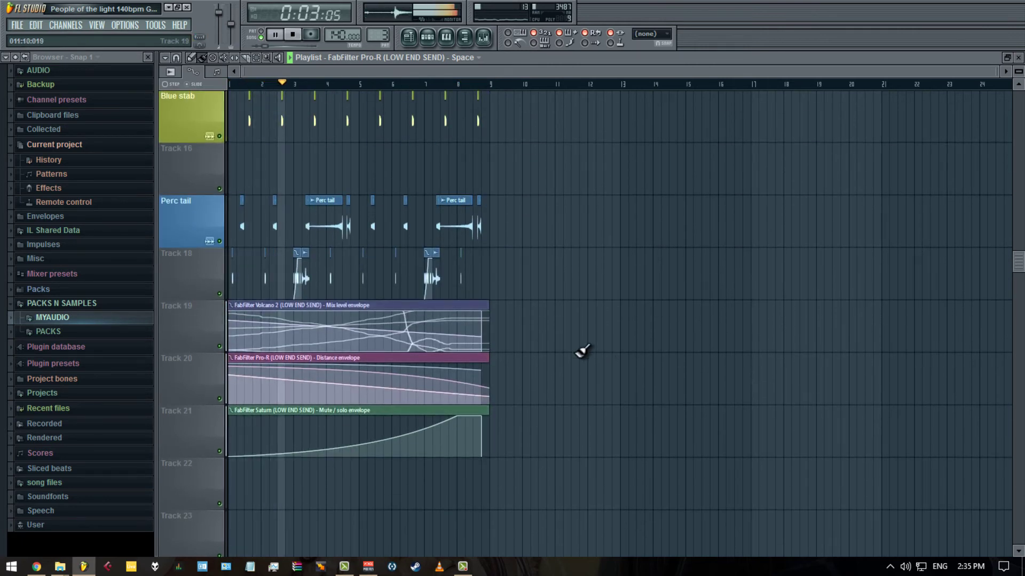
{"action": "scroll", "coordinate": [570, 358], "scroll_direction": "down", "scroll_amount": 3}
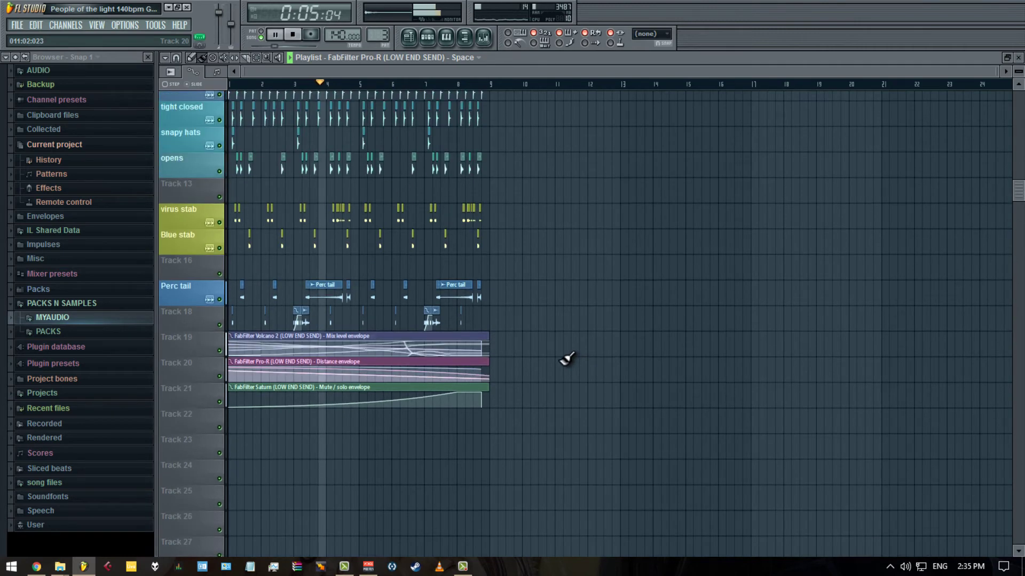
{"action": "scroll", "coordinate": [567, 358], "scroll_direction": "down", "scroll_amount": 2}
{"action": "key", "text": "space"}
{"action": "left_click", "coordinate": [484, 37]}
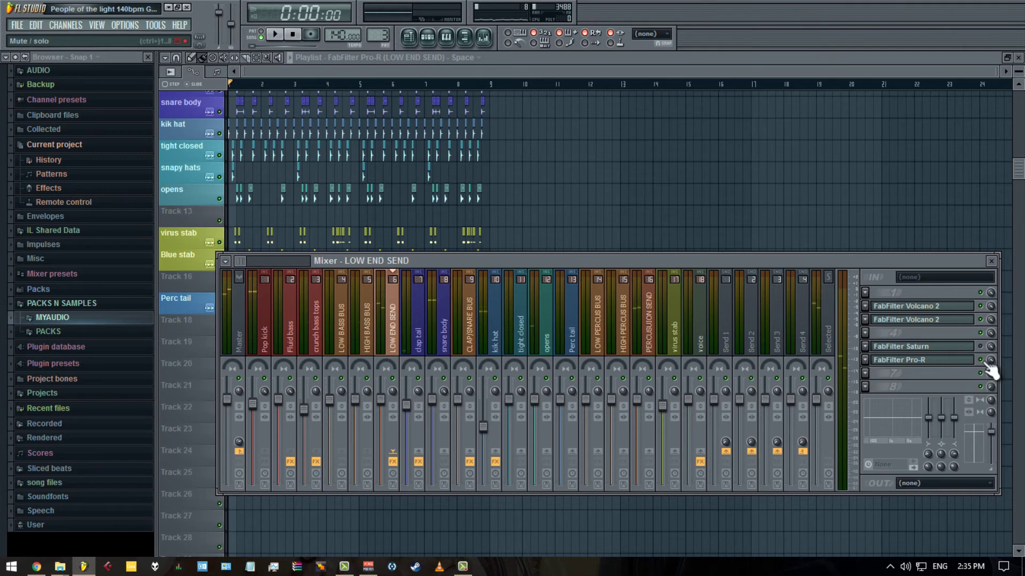
{"action": "right_click", "coordinate": [675, 168]}
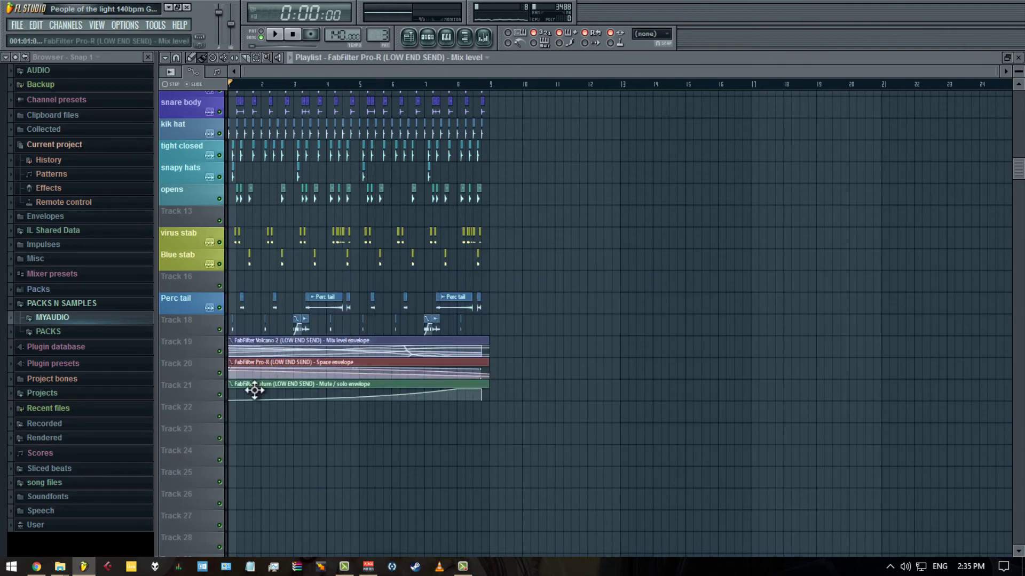
- Move the Pro-R Mix level clip out to Track 24, lower its envelope slightly, and return it to the stack on Track 20
{"action": "left_click_drag", "start_coordinate": [255, 390], "coordinate": [235, 456]}
{"action": "scroll", "coordinate": [229, 464], "scroll_direction": "up", "scroll_amount": 5}
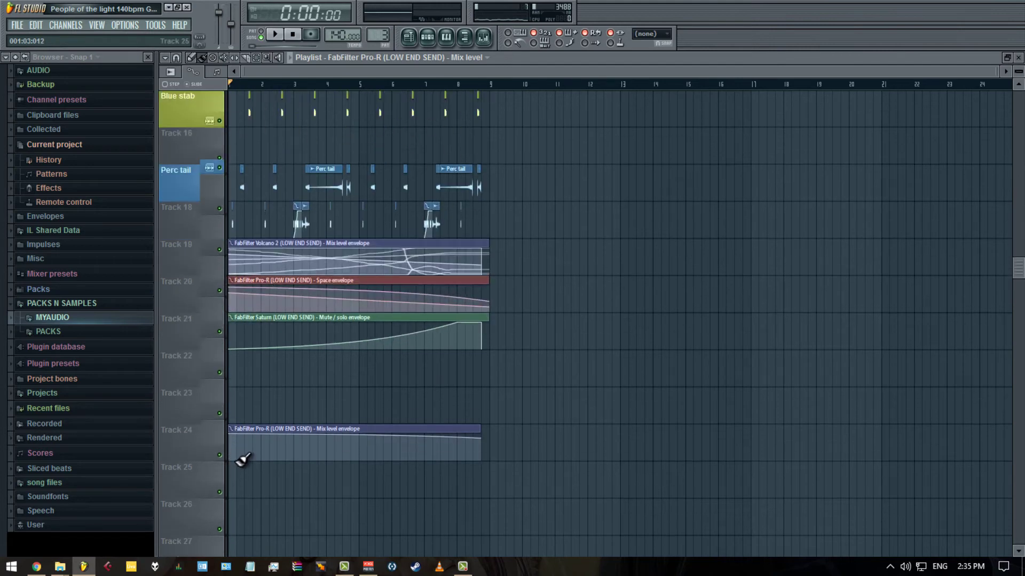
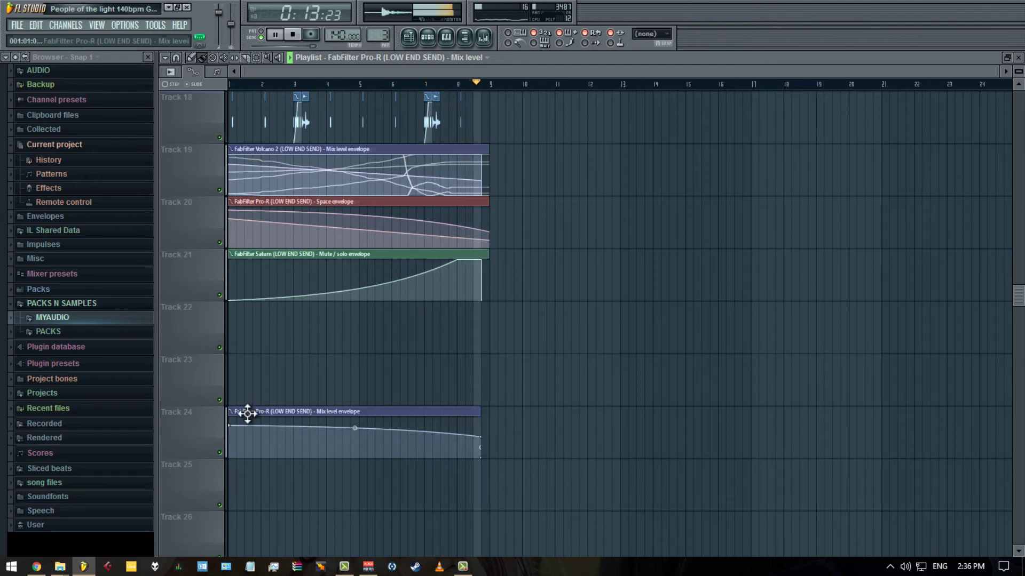
{"action": "left_click_drag", "start_coordinate": [245, 415], "coordinate": [198, 229]}
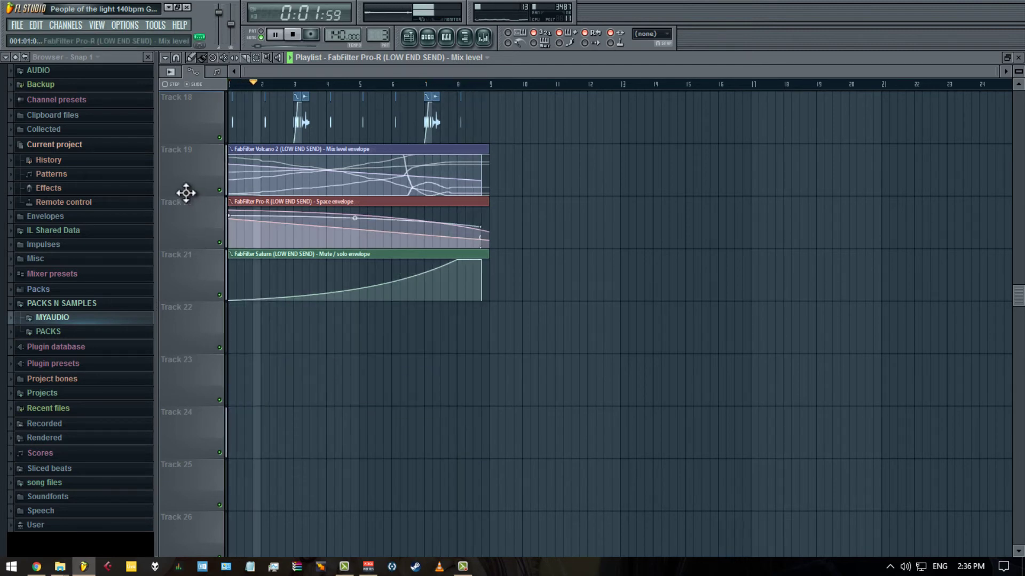
{"action": "key", "text": "space"}
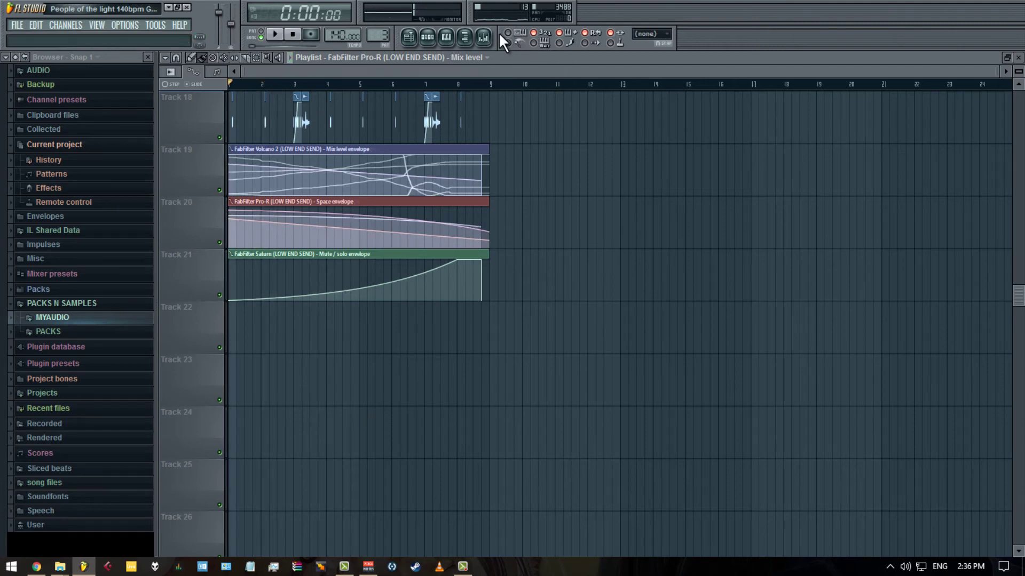
- Duplicate the Pop kick, Fluid bass, crunch bass, virus stab and Blue stab clips from bars 1–8 into bars 9–16
{"action": "scroll", "coordinate": [568, 285], "scroll_direction": "up", "scroll_amount": 8}
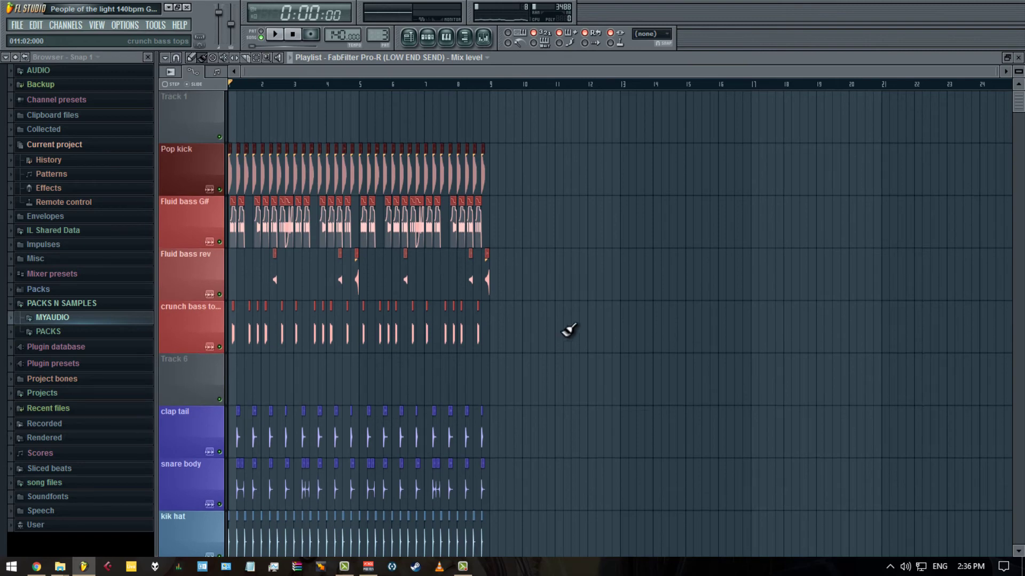
{"action": "left_click_drag", "start_coordinate": [560, 145], "coordinate": [193, 353]}
{"action": "scroll", "coordinate": [401, 407], "scroll_direction": "down", "scroll_amount": 6}
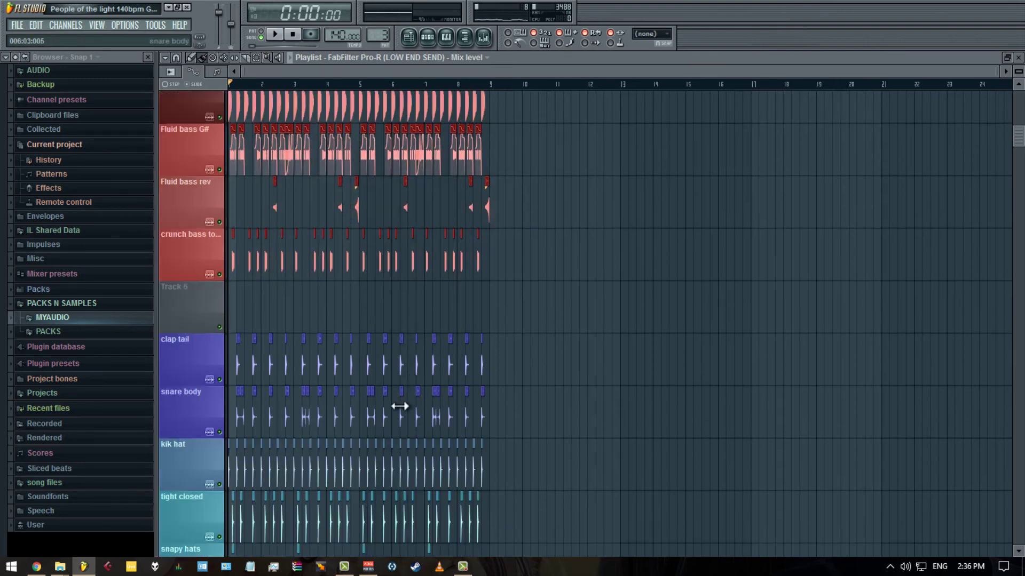
{"action": "scroll", "coordinate": [512, 382], "scroll_direction": "down", "scroll_amount": 4}
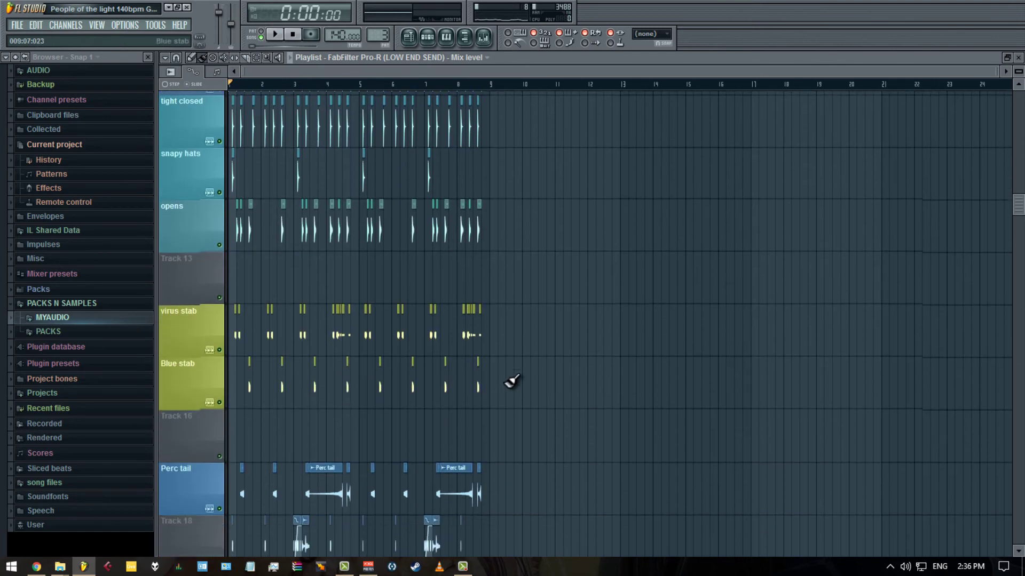
{"action": "left_click_drag", "start_coordinate": [507, 310], "coordinate": [195, 382]}
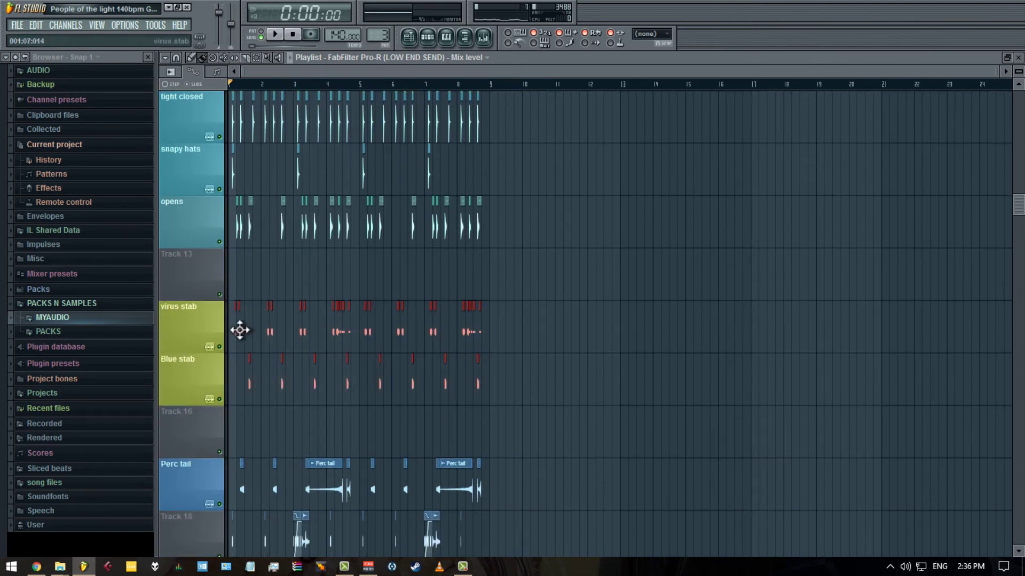
{"action": "left_click_drag", "start_coordinate": [239, 330], "coordinate": [503, 331]}
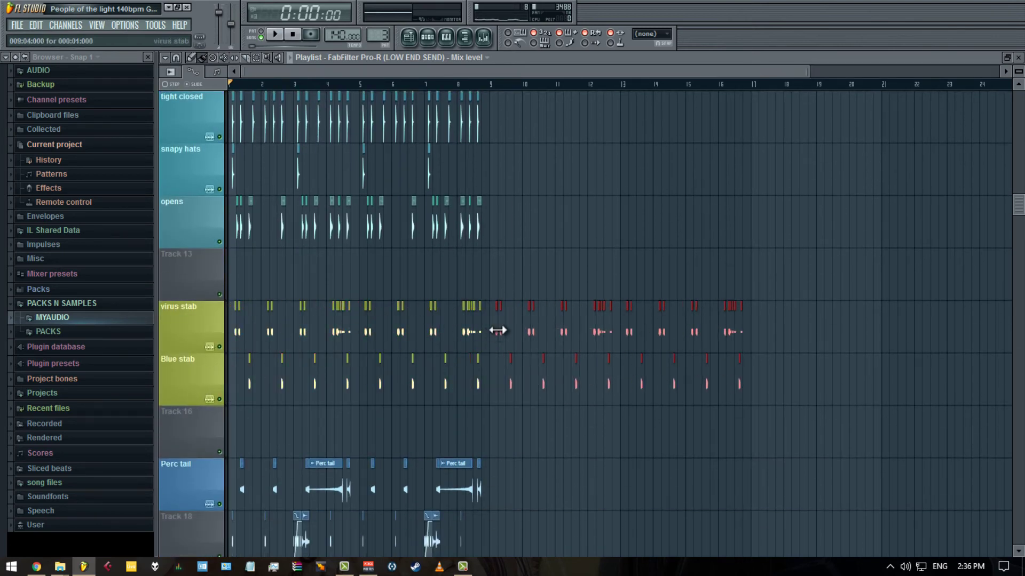
{"action": "scroll", "coordinate": [508, 320], "scroll_direction": "up", "scroll_amount": 9}
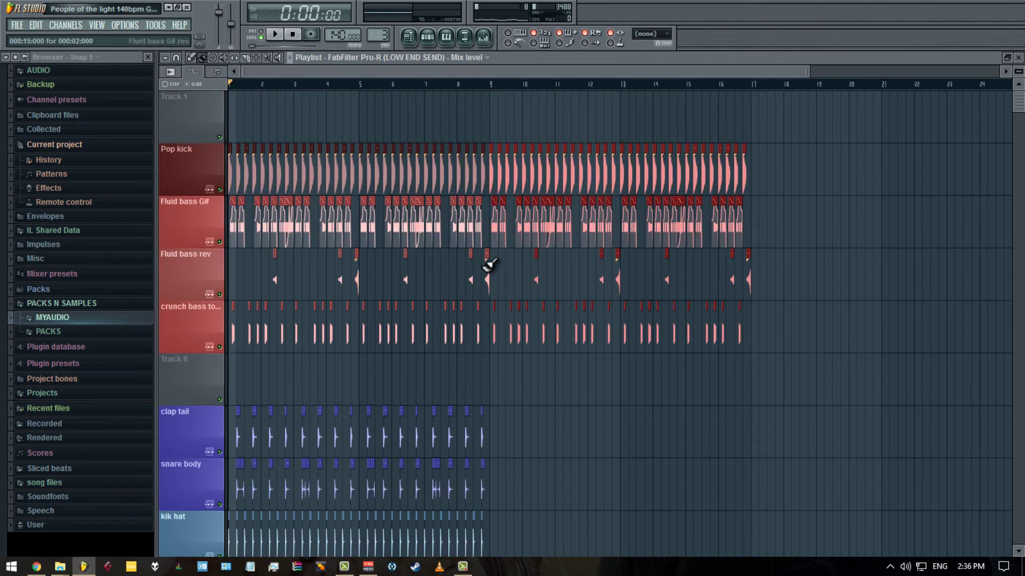
- Play the arrangement and duplicate the kik hat clips from bars 1–8 into bars 9–16
{"action": "key", "text": "space"}
{"action": "scroll", "coordinate": [545, 401], "scroll_direction": "down", "scroll_amount": 2}
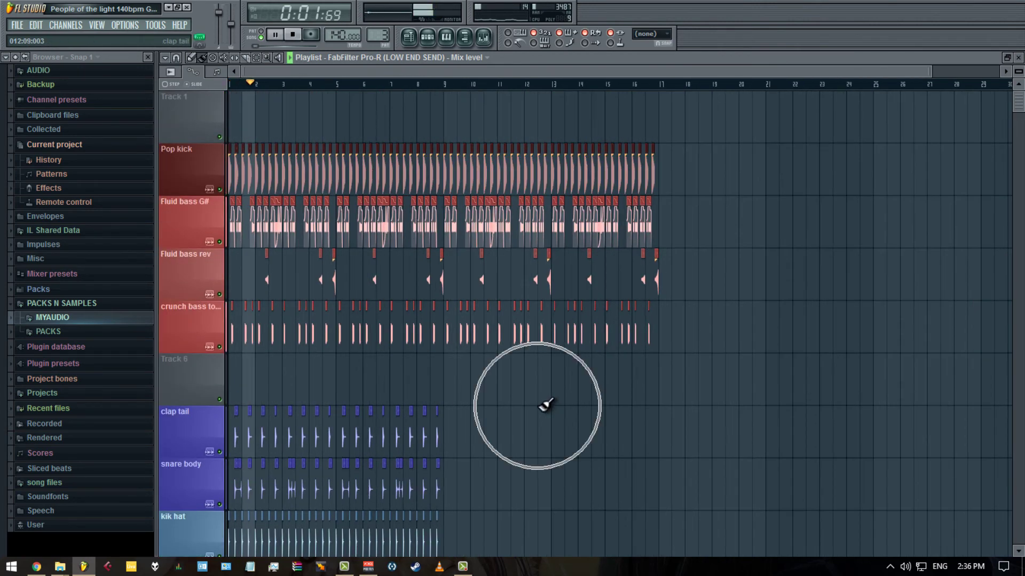
{"action": "scroll", "coordinate": [522, 416], "scroll_direction": "down", "scroll_amount": 6}
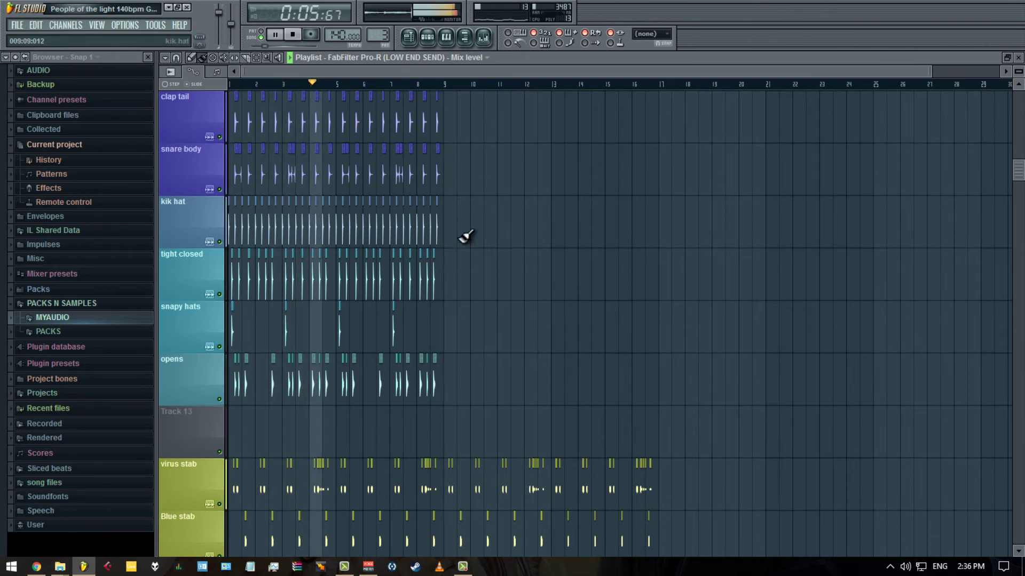
{"action": "left_click_drag", "start_coordinate": [460, 241], "coordinate": [449, 202]}
{"action": "left_click", "coordinate": [541, 325], "text": "ctrl"}
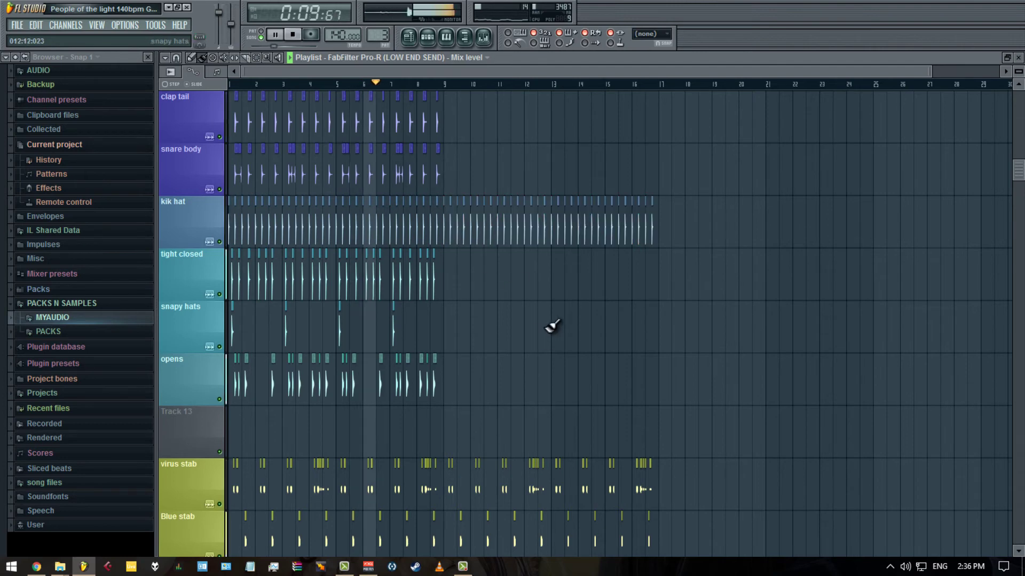
- Delete the kik hat clip on the last beat of bar 8, just before bar 9
{"action": "scroll", "coordinate": [451, 307], "scroll_direction": "up", "scroll_amount": 5}
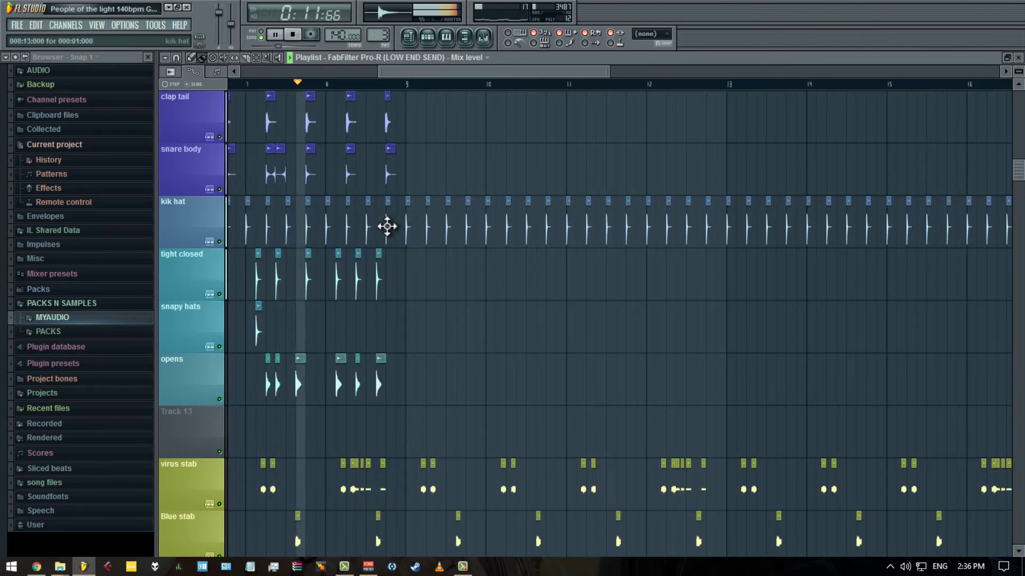
{"action": "right_click", "coordinate": [387, 227]}
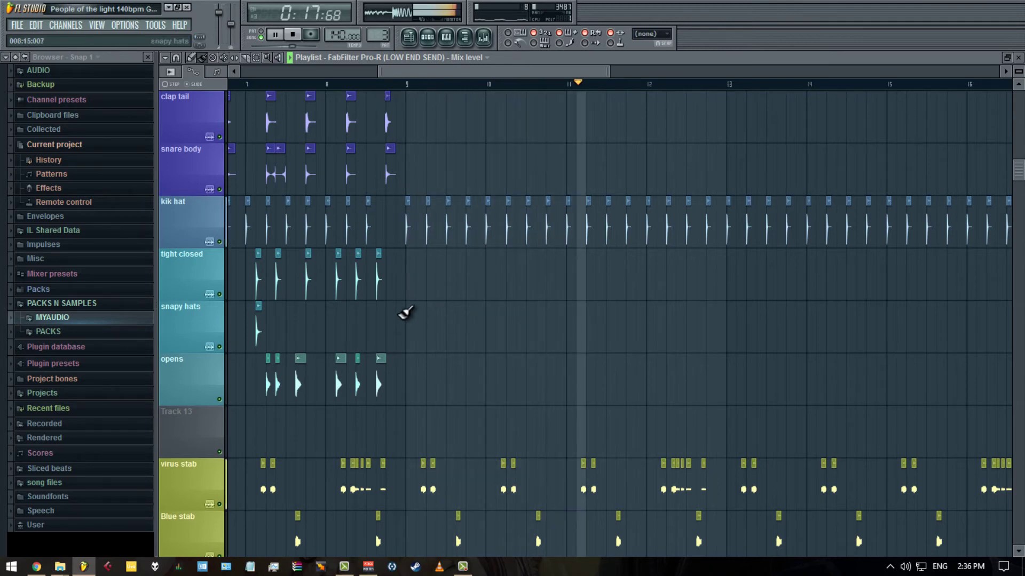
{"action": "scroll", "coordinate": [409, 311], "scroll_direction": "down", "scroll_amount": 5, "text": "ctrl"}
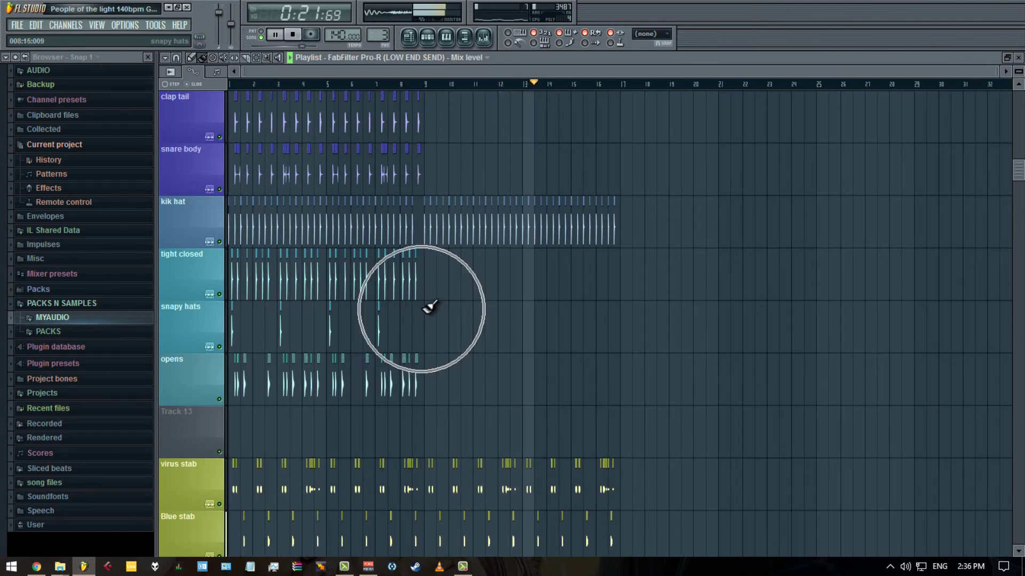
- Examine the looping arrangement across all tracks, focusing on the transition from bar 8 into bar 9
{"action": "scroll", "coordinate": [425, 325], "scroll_direction": "up", "scroll_amount": 5}
{"action": "scroll", "coordinate": [427, 340], "scroll_direction": "up", "scroll_amount": 1}
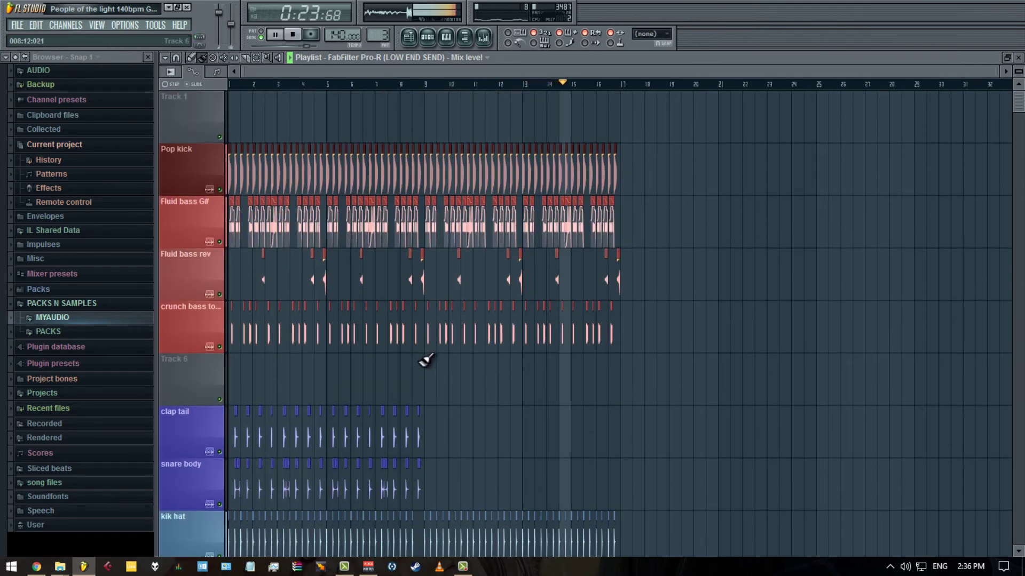
{"action": "scroll", "coordinate": [427, 358], "scroll_direction": "up", "scroll_amount": 4}
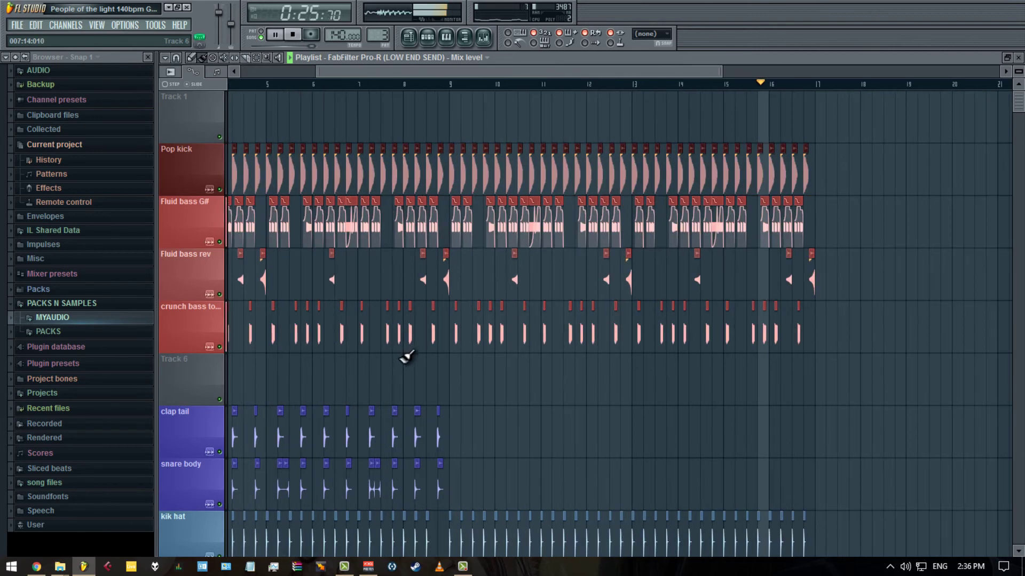
{"action": "scroll", "coordinate": [427, 363], "scroll_direction": "up", "scroll_amount": 2}
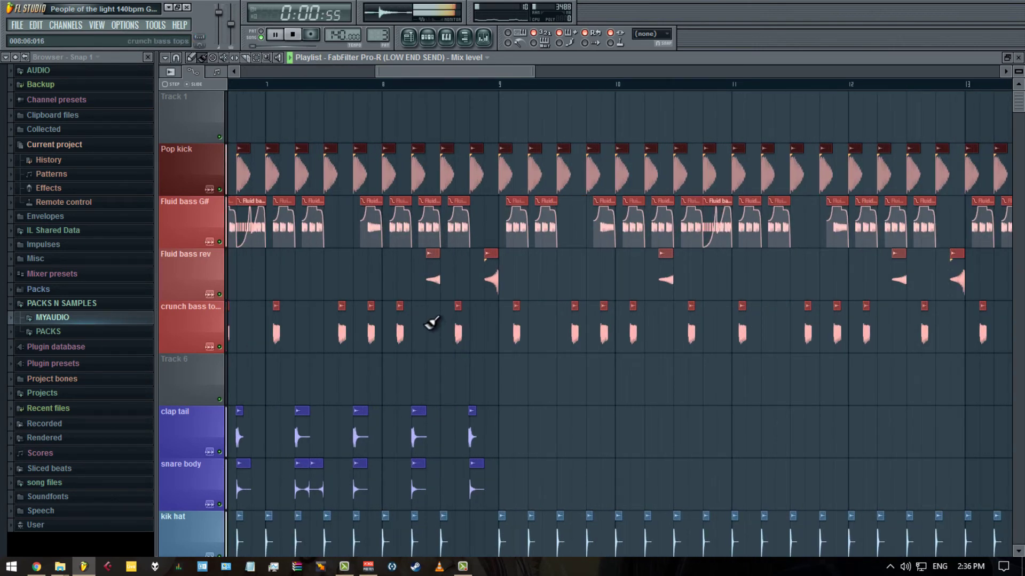
{"action": "scroll", "coordinate": [400, 366], "scroll_direction": "down", "scroll_amount": 8}
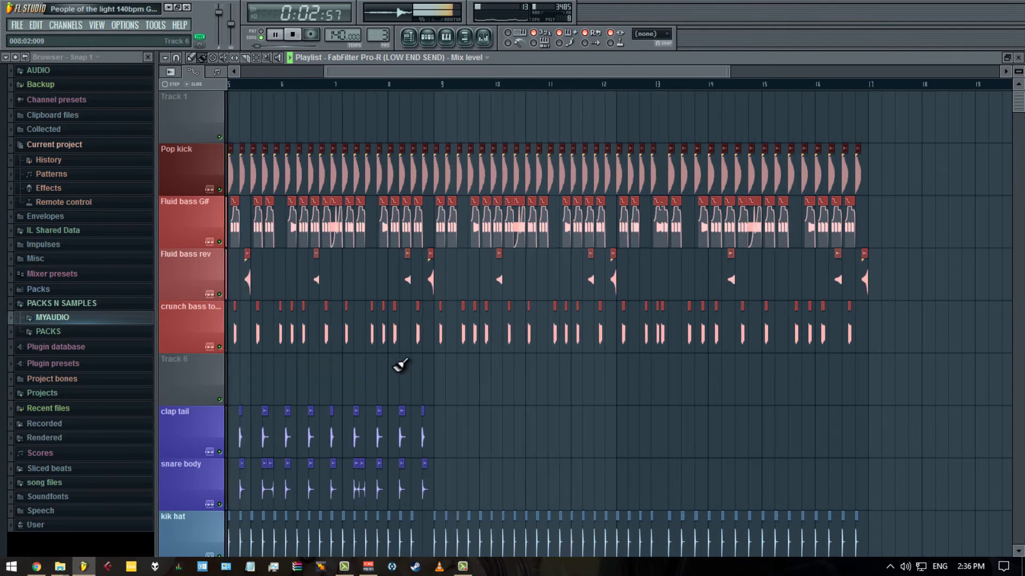
{"action": "key", "text": "ctrl"}
{"action": "scroll", "coordinate": [395, 363], "scroll_direction": "down", "scroll_amount": 4}
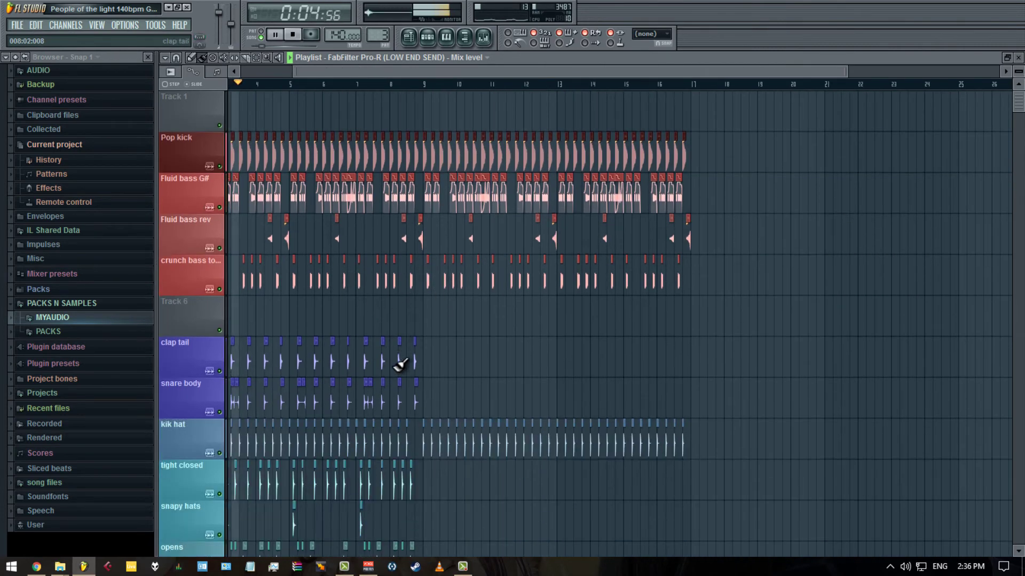
{"action": "scroll", "coordinate": [395, 362], "scroll_direction": "down", "scroll_amount": 2}
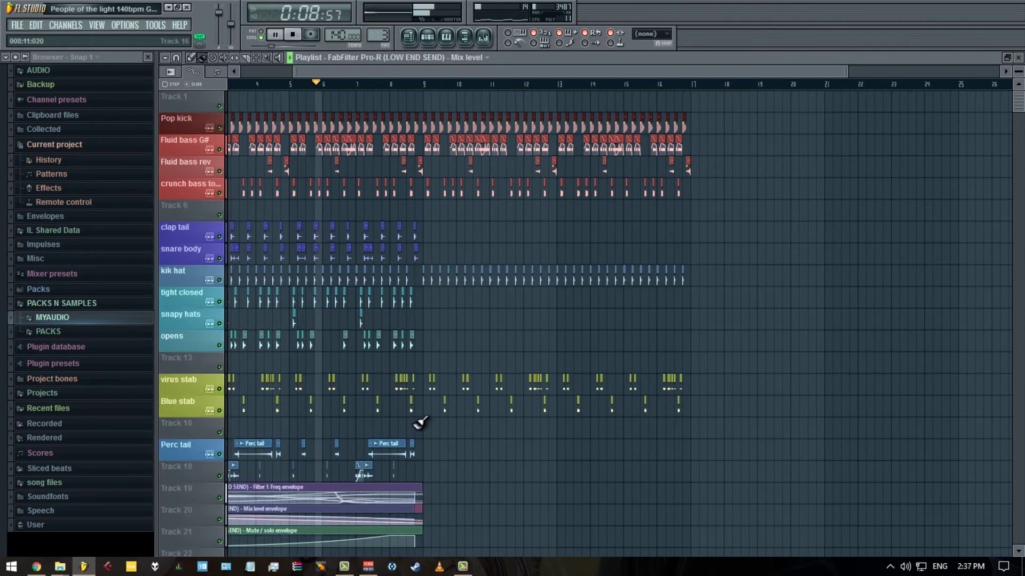
{"action": "scroll", "coordinate": [427, 412], "scroll_direction": "up", "scroll_amount": 4}
{"action": "scroll", "coordinate": [427, 418], "scroll_direction": "up", "scroll_amount": 2}
{"action": "scroll", "coordinate": [429, 437], "scroll_direction": "down", "scroll_amount": 1}
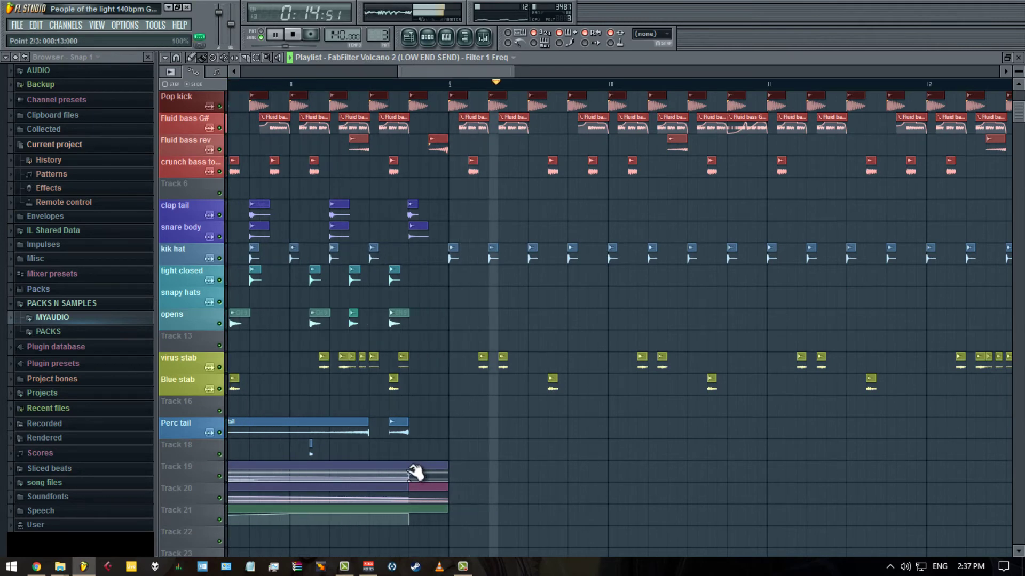
{"action": "scroll", "coordinate": [440, 412], "scroll_direction": "down", "scroll_amount": 1}
{"action": "scroll", "coordinate": [440, 412], "scroll_direction": "down", "scroll_amount": 3}
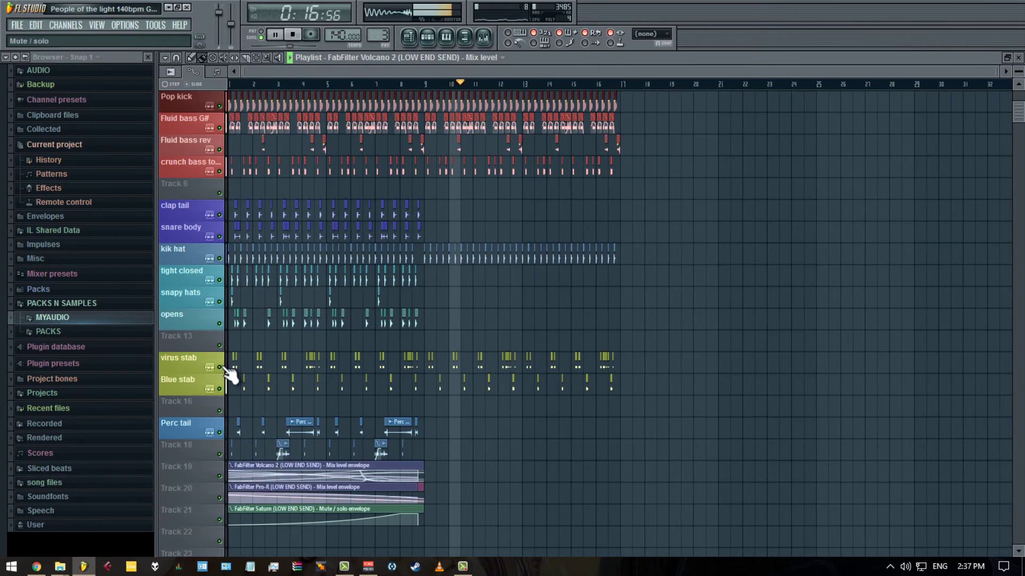
- Mute the virus stab track during playback and unmute it to compare the arrangement with and without it
{"action": "left_click", "coordinate": [220, 367]}
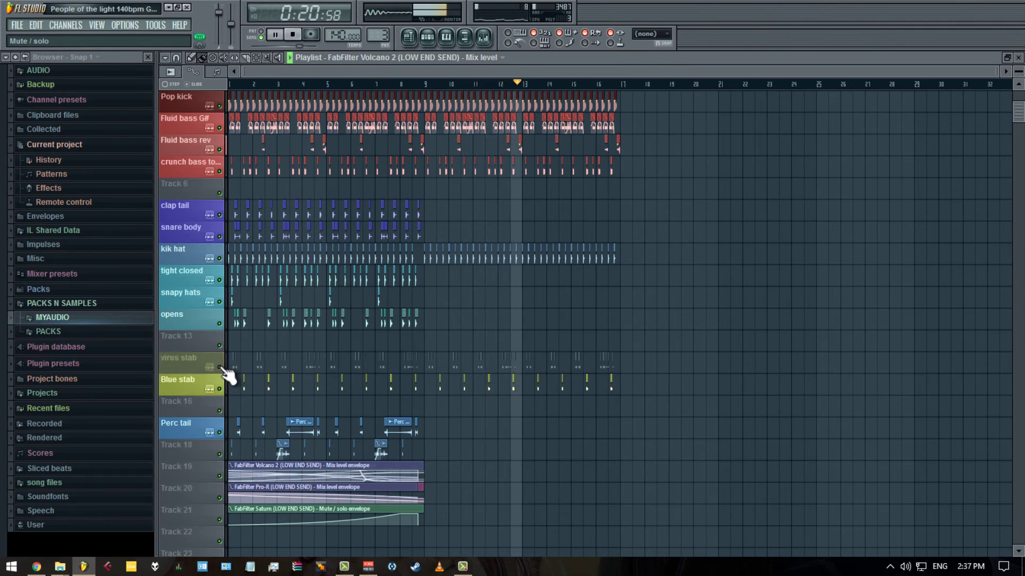
{"action": "left_click", "coordinate": [219, 368]}
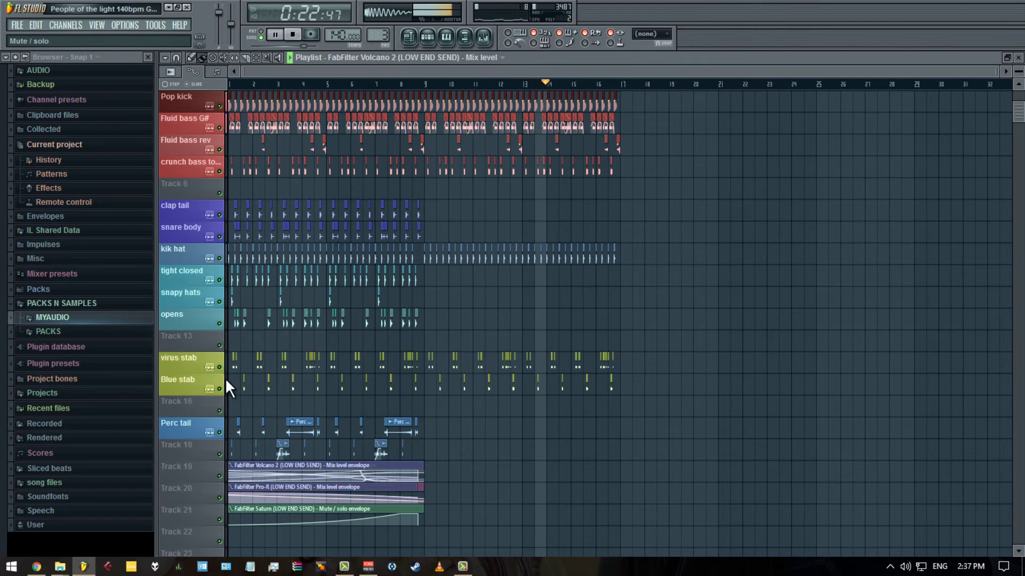
{"action": "scroll", "coordinate": [486, 465], "scroll_direction": "down", "scroll_amount": 3}
{"action": "scroll", "coordinate": [488, 453], "scroll_direction": "up", "scroll_amount": 3}
{"action": "scroll", "coordinate": [488, 452], "scroll_direction": "up", "scroll_amount": 1}
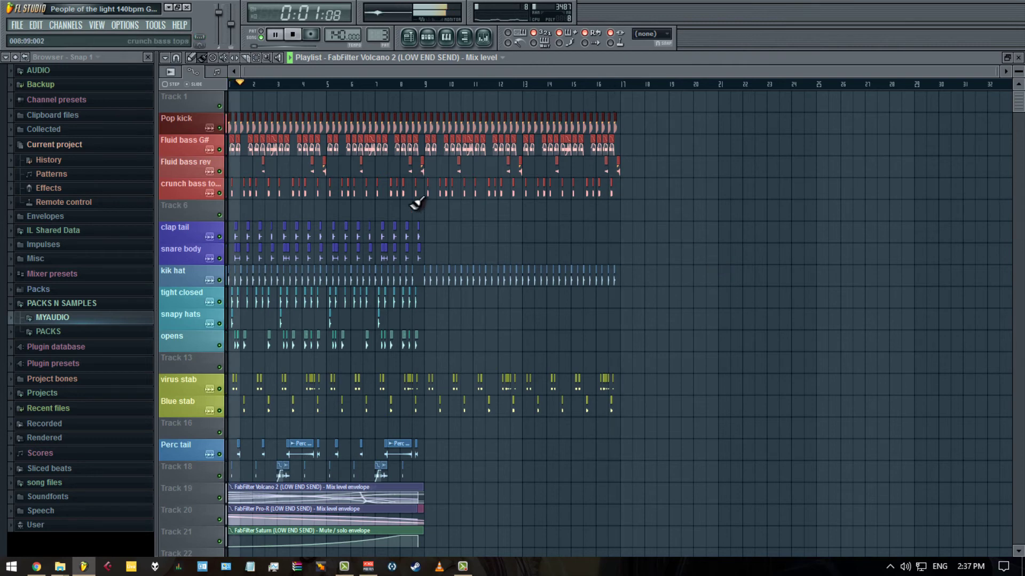
- Mute the clap tail and snare body clips on the last beat of bar 8
{"action": "scroll", "coordinate": [422, 206], "scroll_direction": "up", "scroll_amount": 5}
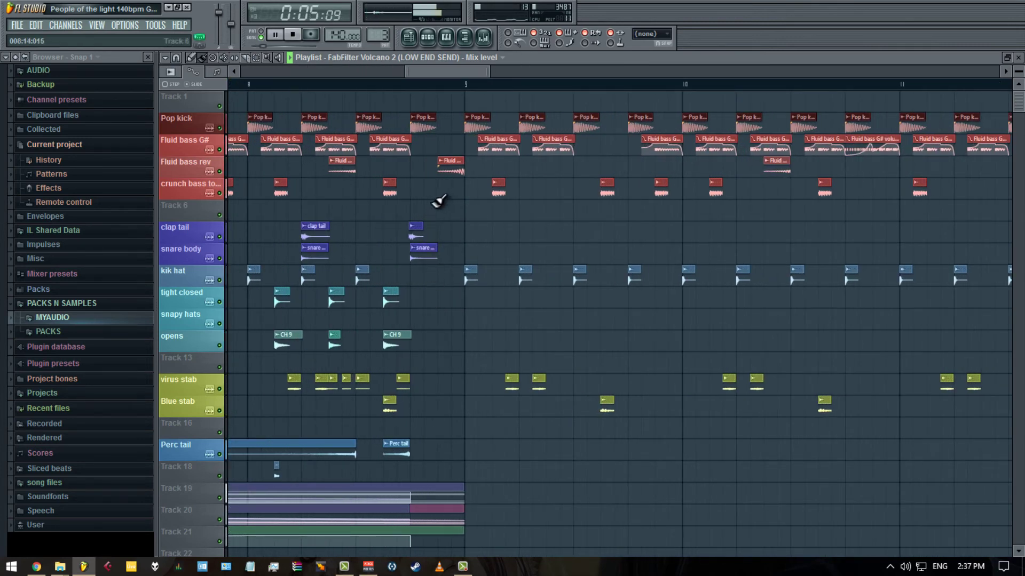
{"action": "scroll", "coordinate": [439, 335], "scroll_direction": "down", "scroll_amount": 3}
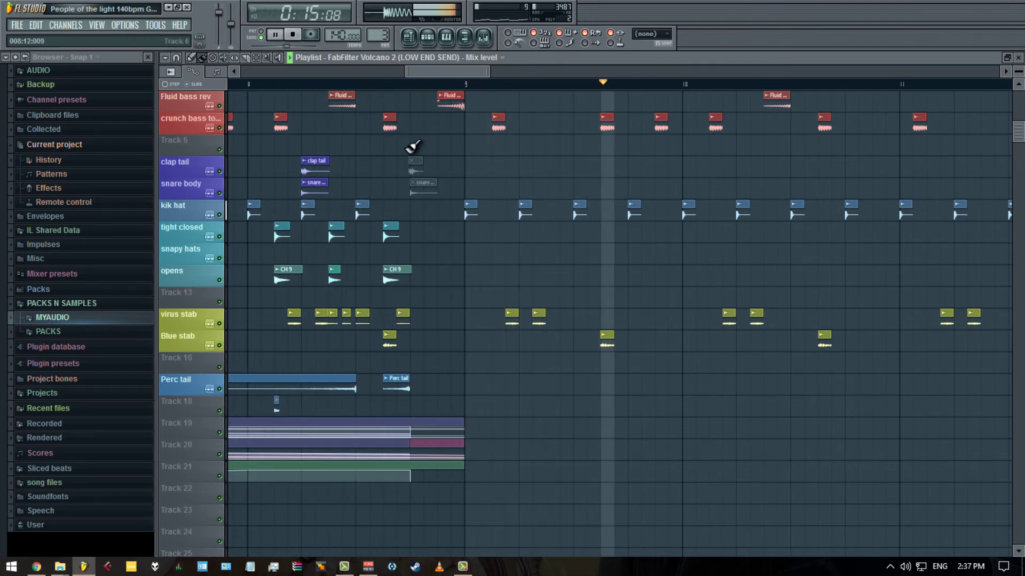
{"action": "scroll", "coordinate": [399, 202], "scroll_direction": "up", "scroll_amount": 3}
{"action": "scroll", "coordinate": [399, 202], "scroll_direction": "up", "scroll_amount": 1}
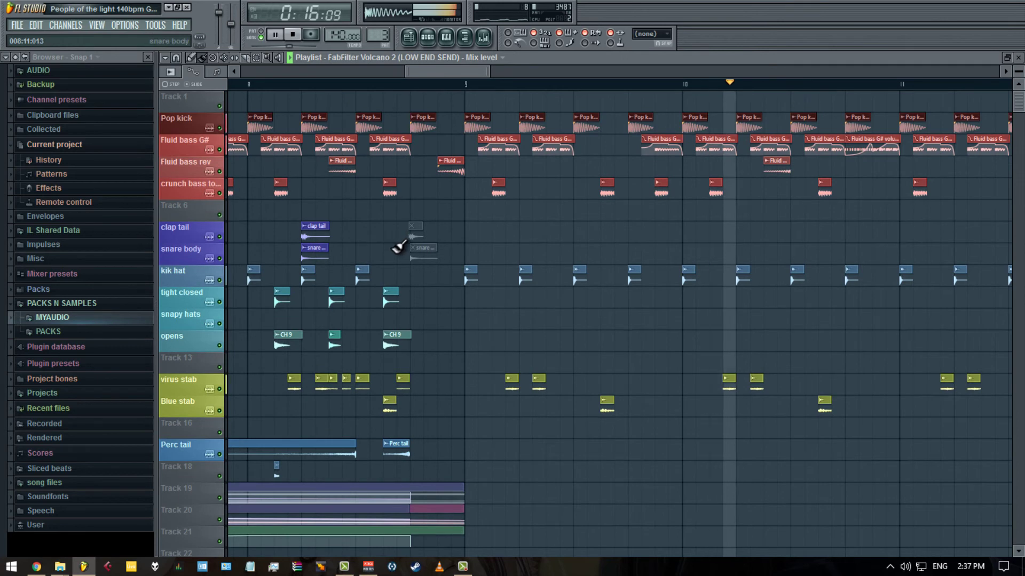
- Place a kik hat clip back on the last beat of bar 8 and play the transition into bar 9
{"action": "left_click", "coordinate": [413, 269]}
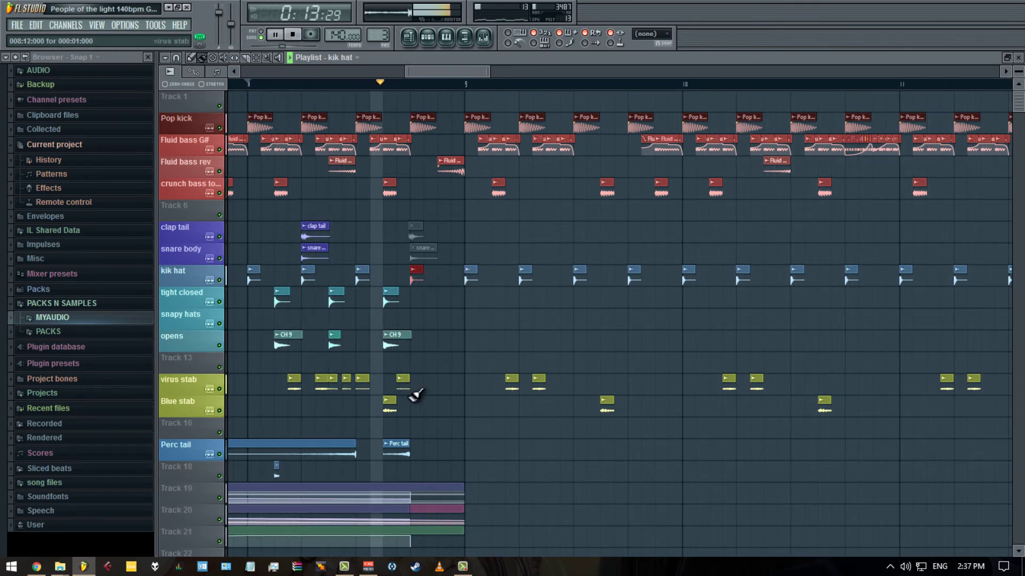
{"action": "left_click", "coordinate": [394, 270], "text": "ctrl"}
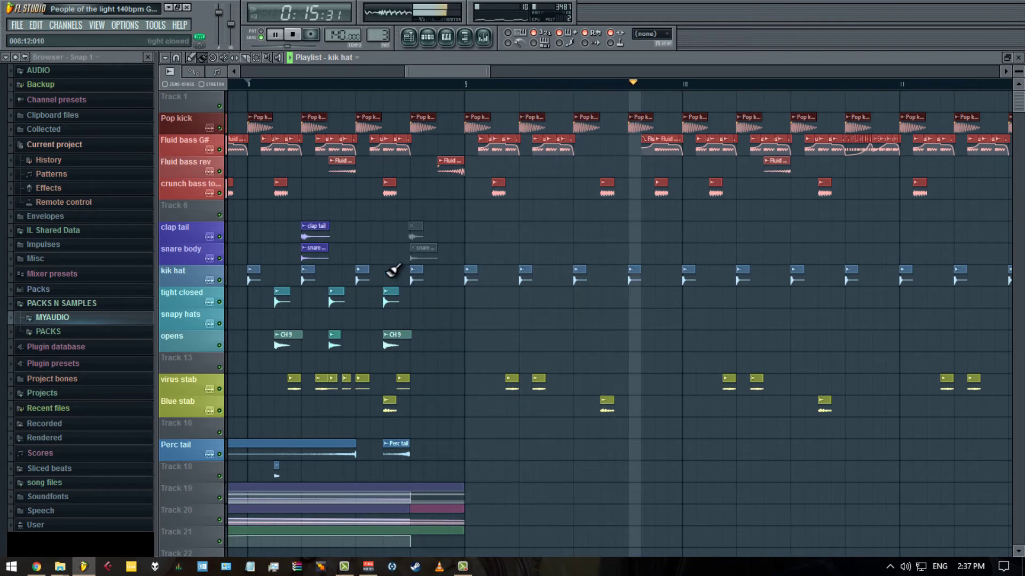
{"action": "key", "text": "space"}
{"action": "key", "text": "space"}
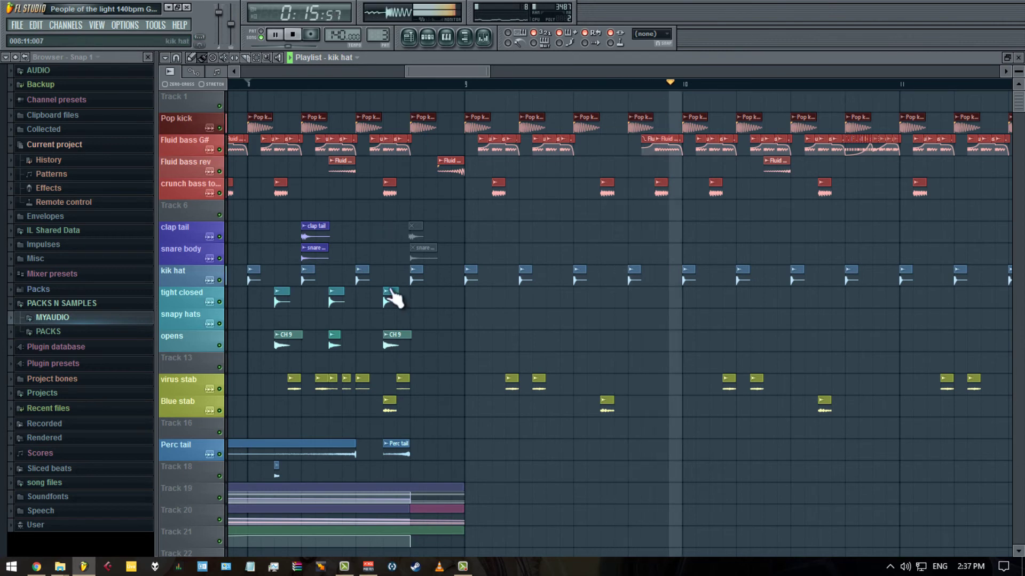
{"action": "scroll", "coordinate": [394, 385], "scroll_direction": "down", "scroll_amount": 3}
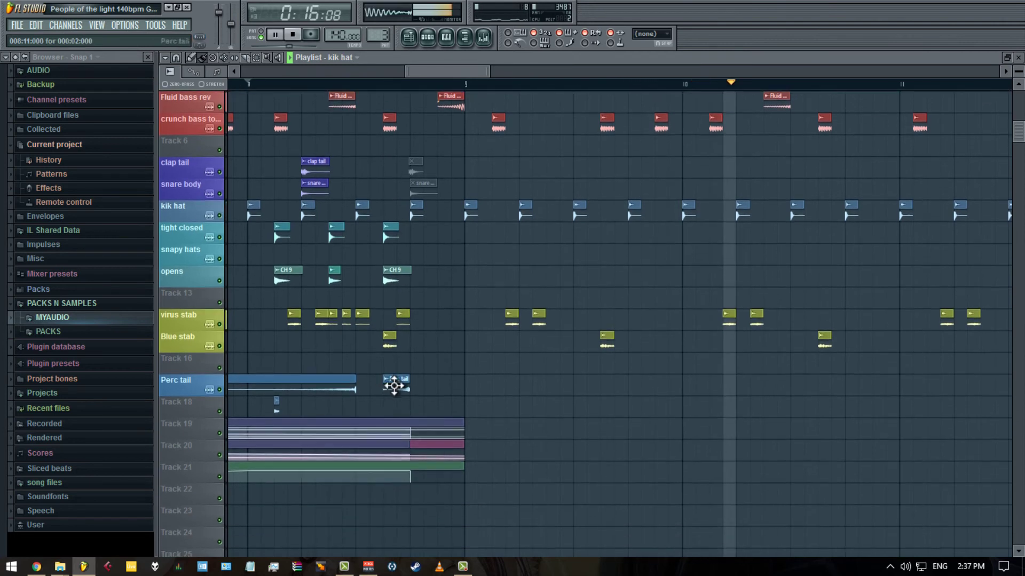
{"action": "left_click", "coordinate": [413, 442]}
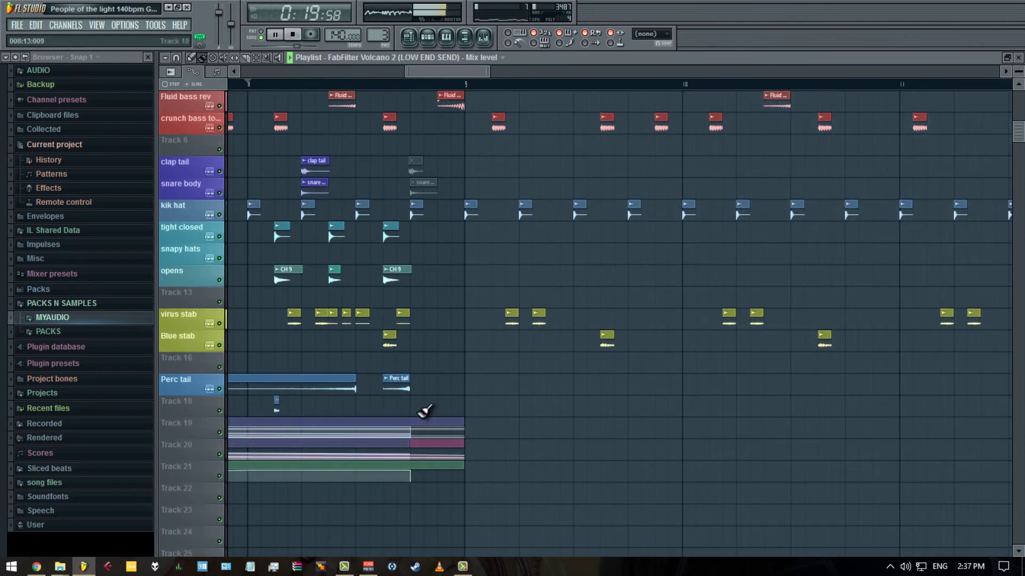
{"action": "scroll", "coordinate": [422, 392], "scroll_direction": "down", "scroll_amount": 5}
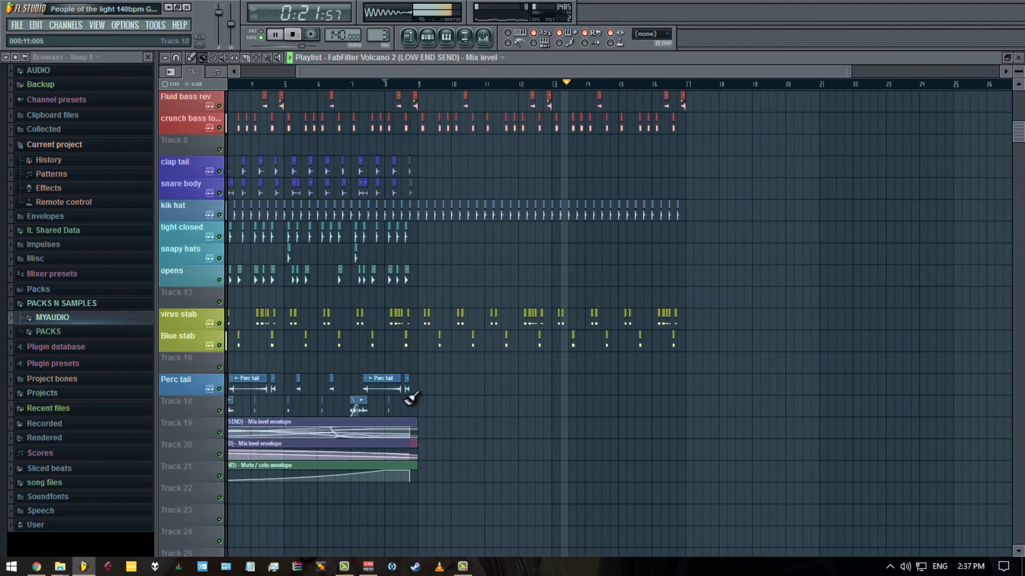
{"action": "scroll", "coordinate": [410, 395], "scroll_direction": "up", "scroll_amount": 3}
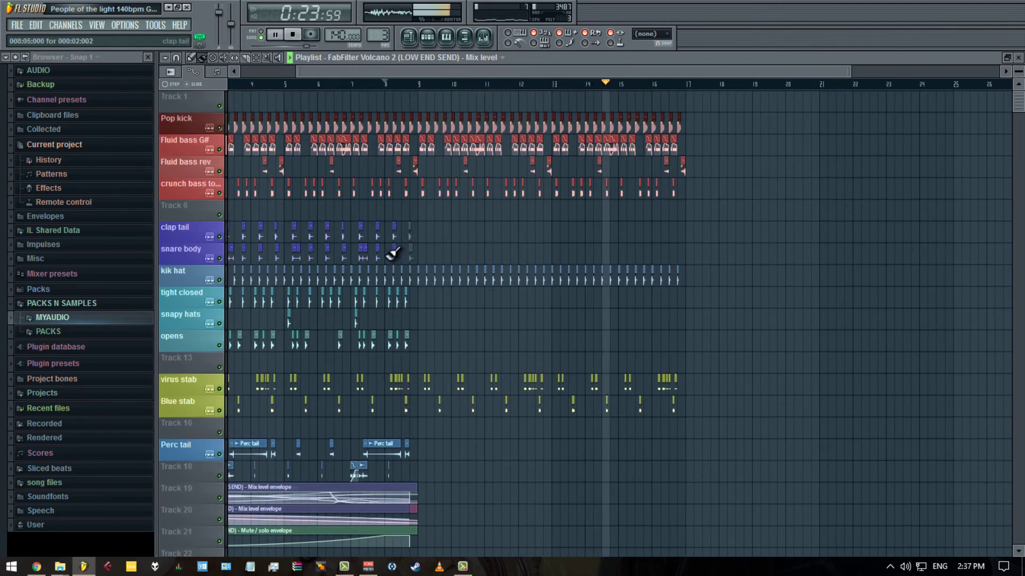
- Add a Pop kick copy at the end of bar 8, make it unique, and reverse its sample
{"action": "scroll", "coordinate": [409, 228], "scroll_direction": "up", "scroll_amount": 5}
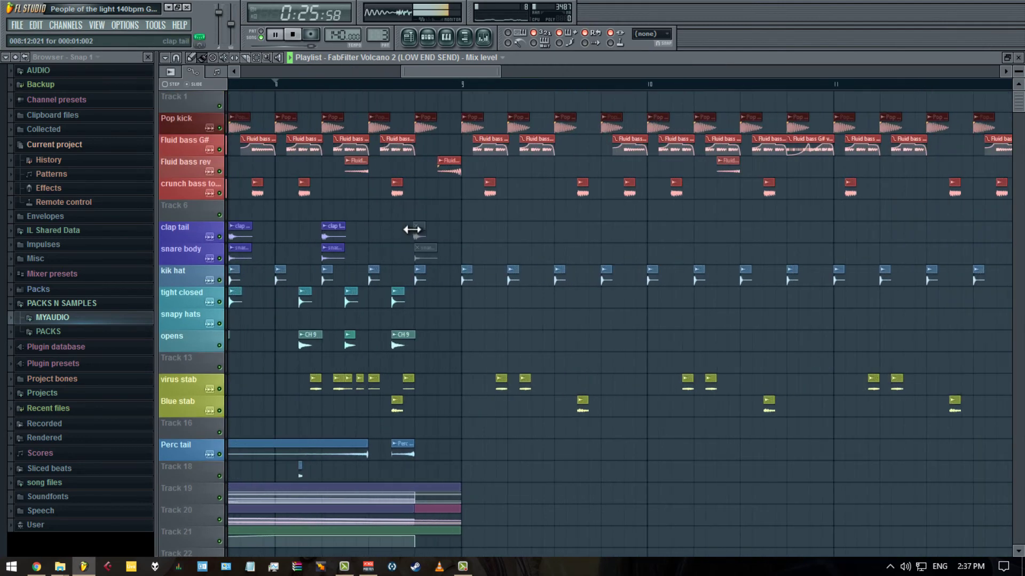
{"action": "left_click", "coordinate": [428, 127]}
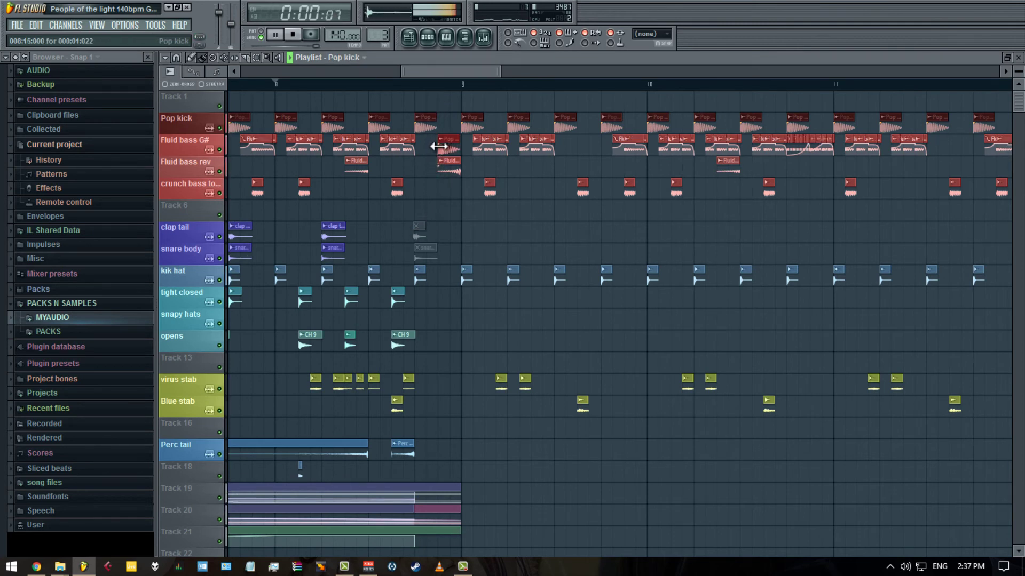
{"action": "left_click", "coordinate": [441, 142]}
{"action": "left_click", "coordinate": [453, 203]}
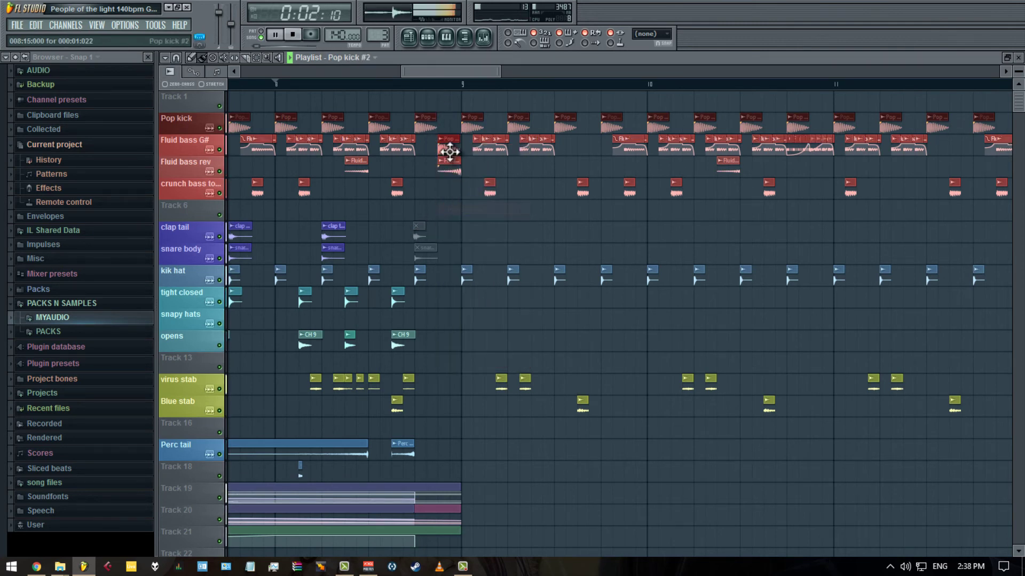
{"action": "left_click", "coordinate": [191, 419]}
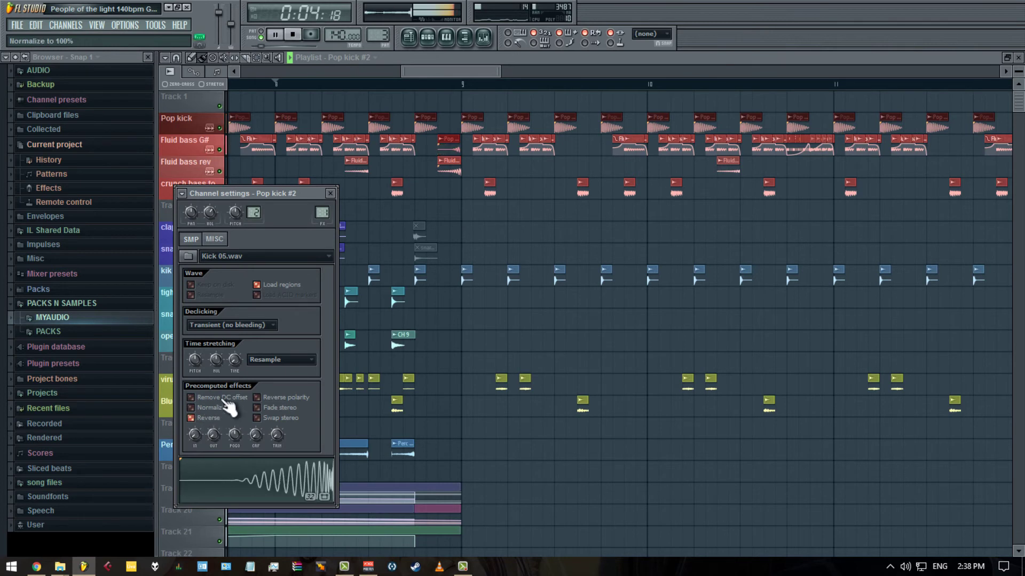
{"action": "key", "text": "space"}
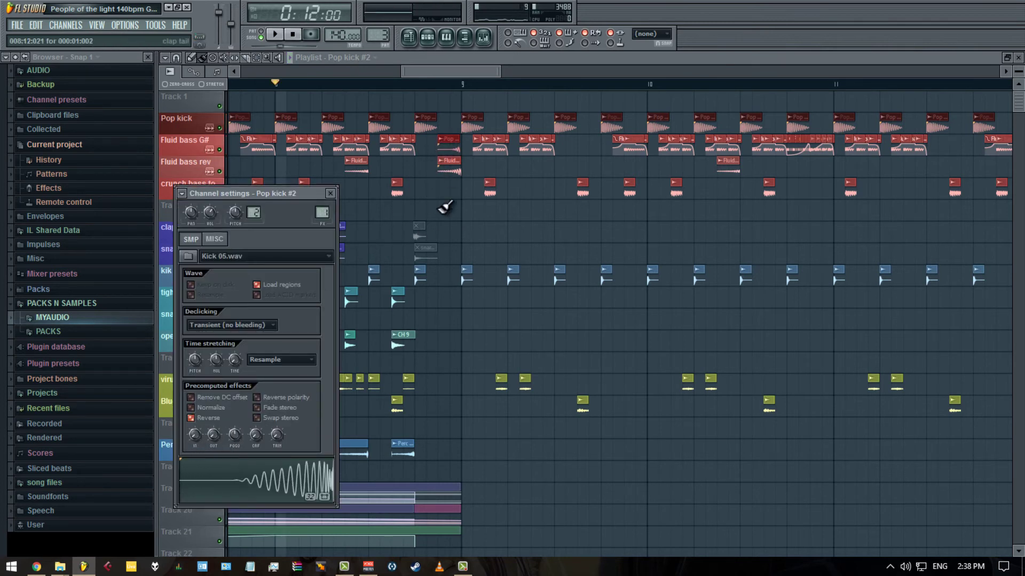
- Move the reversed Pop kick clip to Track 6, lengthen it, and align the end of its waveform with bar 9
{"action": "key", "text": "Escape"}
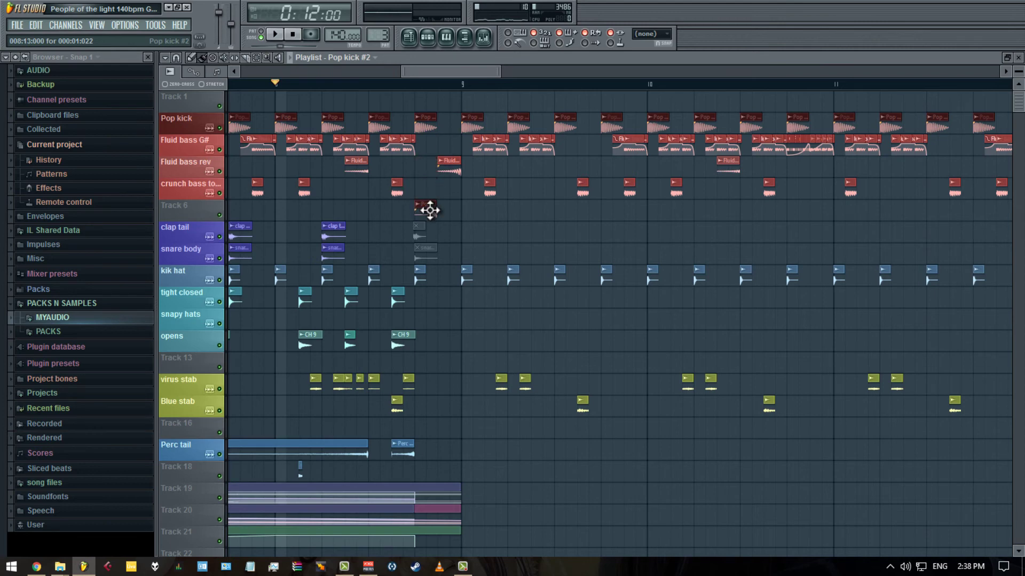
{"action": "scroll", "coordinate": [450, 228], "scroll_direction": "up", "scroll_amount": 5, "text": "ctrl"}
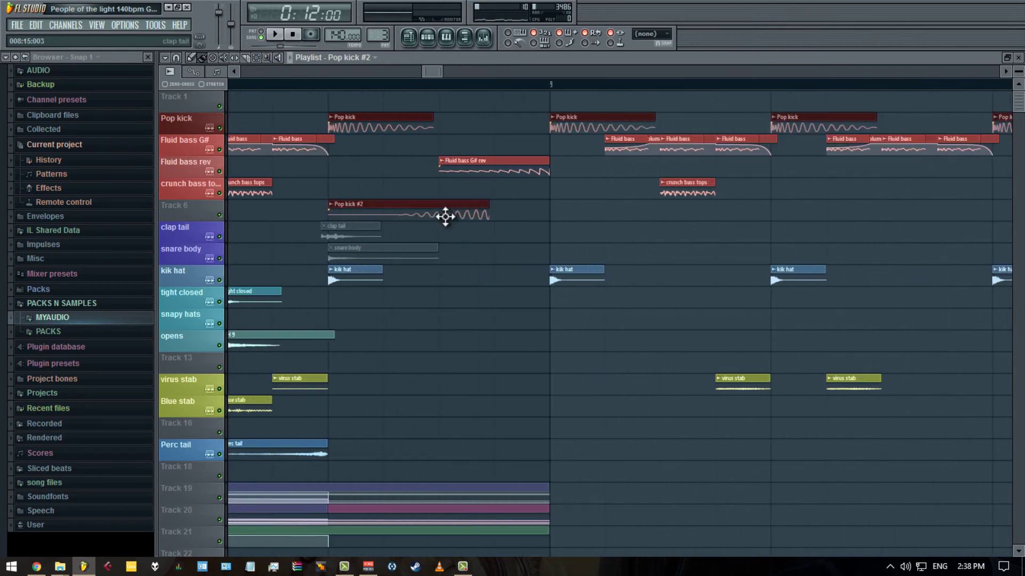
{"action": "double_click", "coordinate": [489, 206]}
{"action": "key", "text": "Escape"}
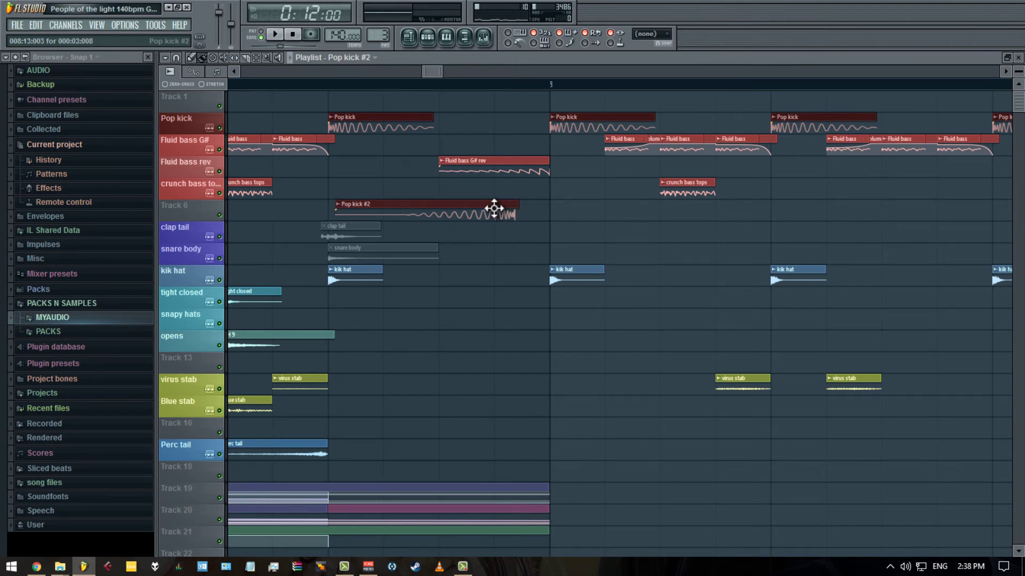
{"action": "scroll", "coordinate": [551, 242], "scroll_direction": "up", "scroll_amount": 3, "text": "ctrl"}
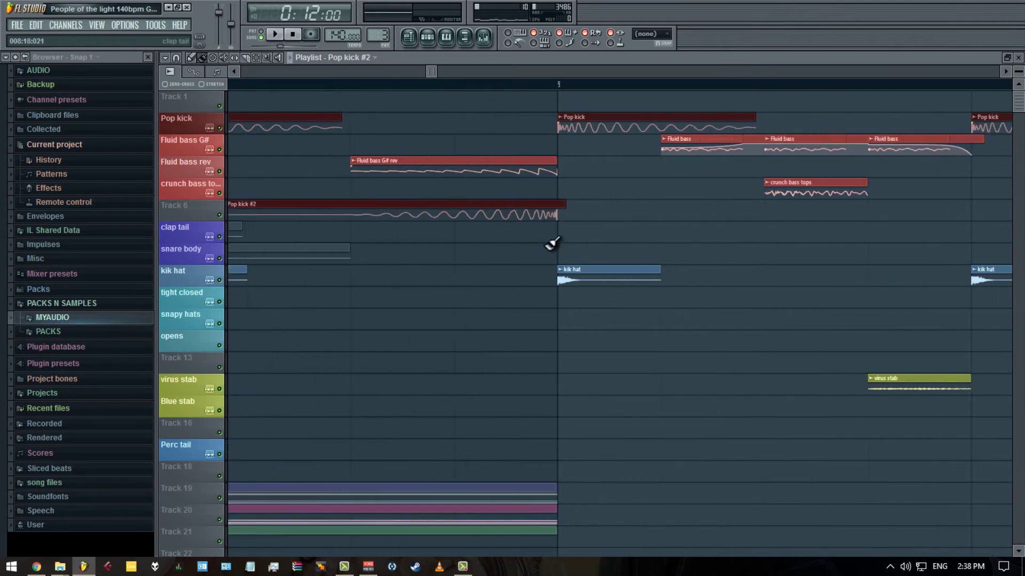
- Slice off the reversed kick's overhang past bar 9 and its silent lead-in, and play the transition
{"action": "scroll", "coordinate": [544, 256], "scroll_direction": "up", "scroll_amount": 4, "text": "alt"}
{"action": "scroll", "coordinate": [536, 249], "scroll_direction": "up", "scroll_amount": 2}
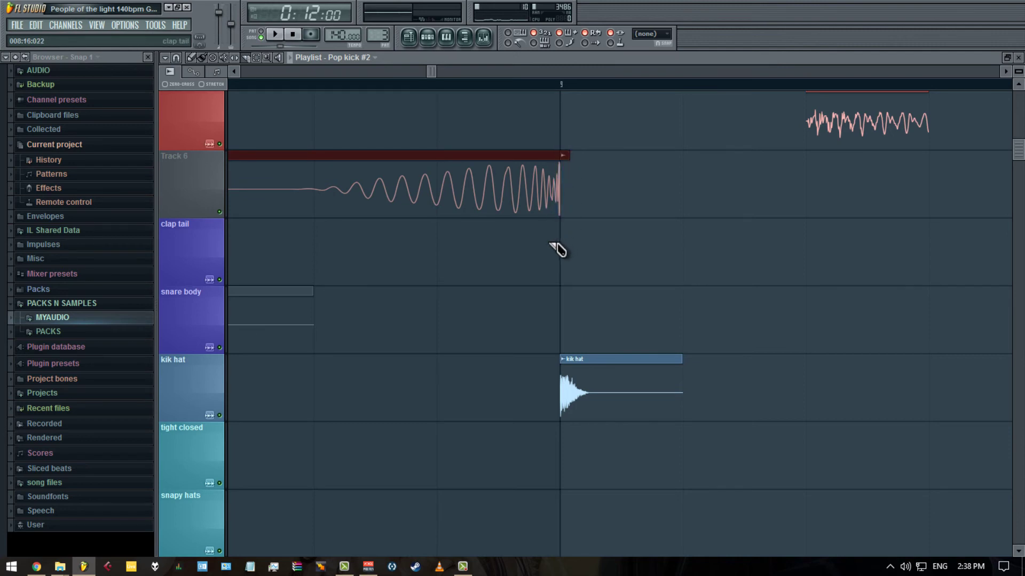
{"action": "scroll", "coordinate": [559, 186], "scroll_direction": "down", "scroll_amount": 4, "text": "ctrl"}
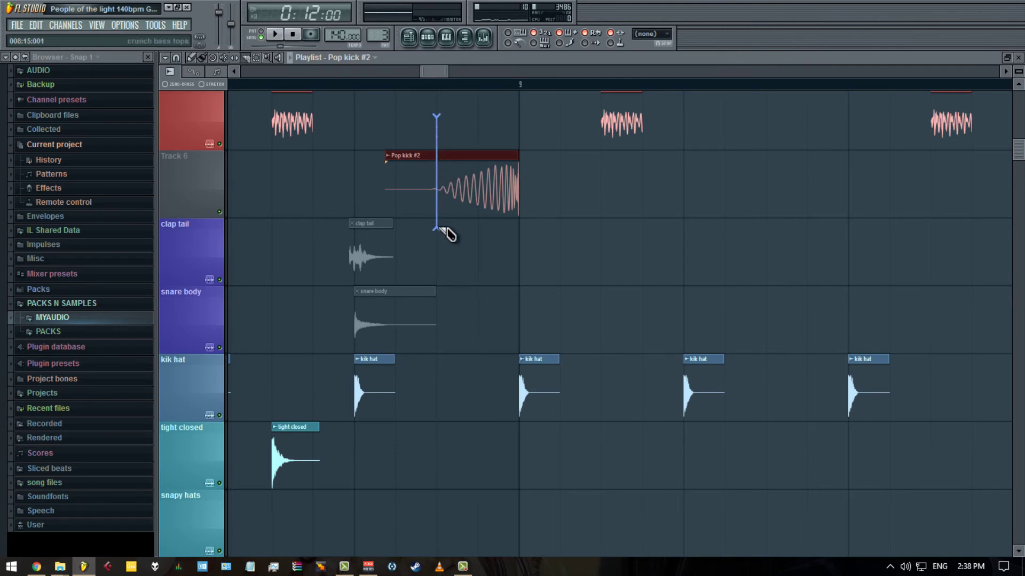
{"action": "key", "text": "space"}
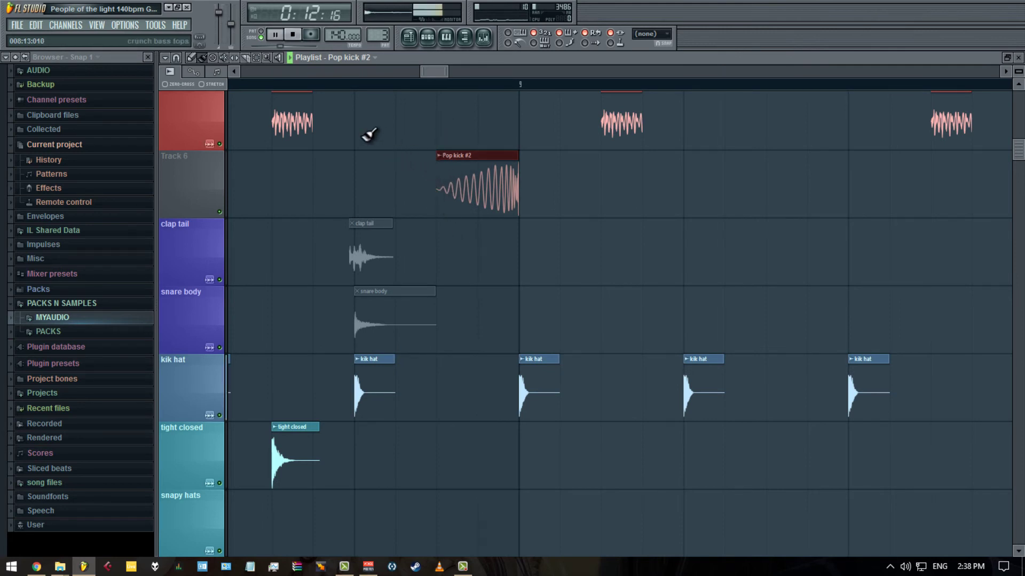
- Add a slight fade-out to the reversed kick sample and set its channel volume to 60%
{"action": "double_click", "coordinate": [470, 183]}
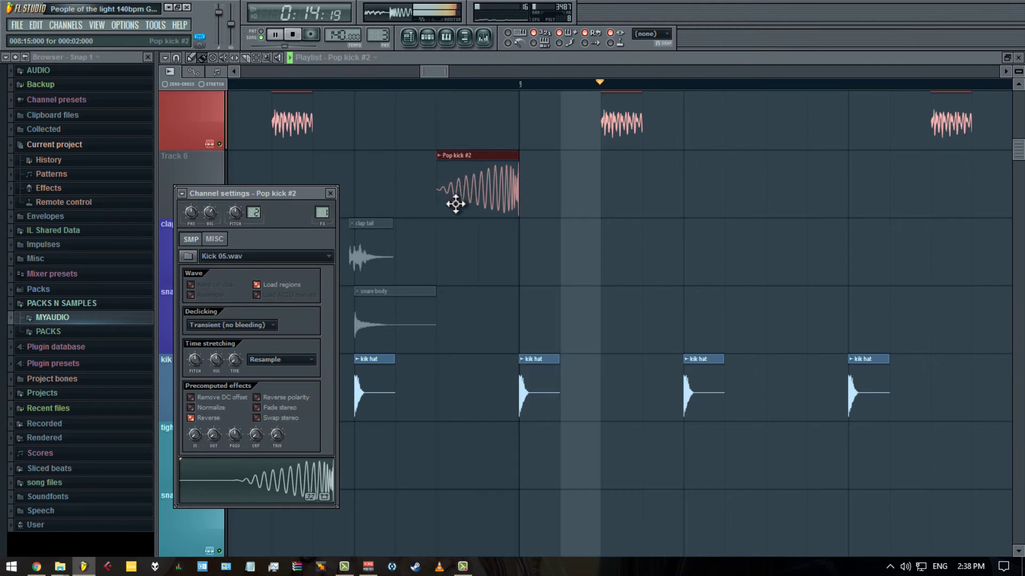
{"action": "key", "text": "space"}
{"action": "left_click_drag", "start_coordinate": [213, 436], "coordinate": [213, 436]}
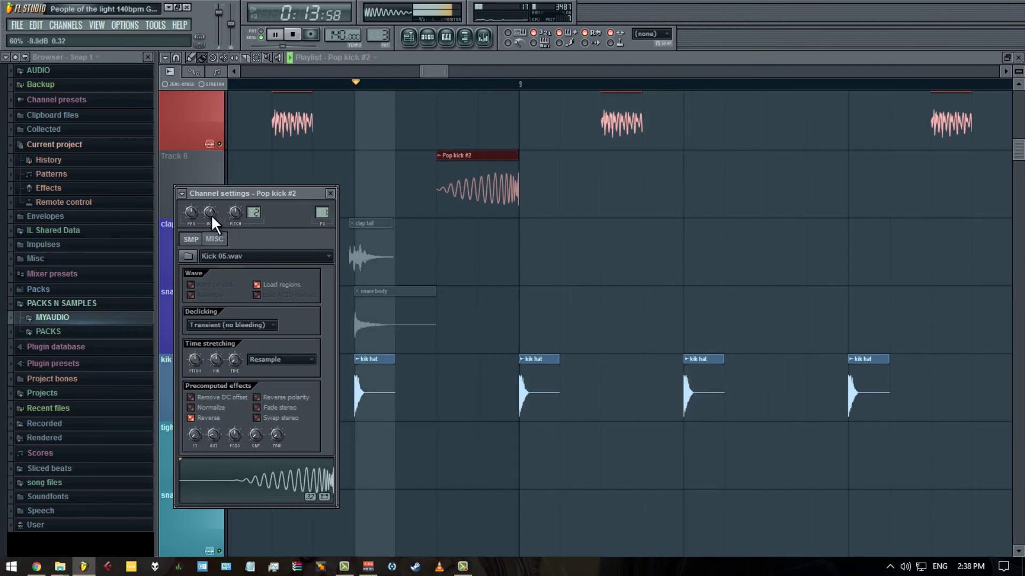
- Lower the reversed kick's channel volume and play the arrangement through the transition into bar 9
{"action": "left_click_drag", "start_coordinate": [210, 215], "coordinate": [201, 243]}
{"action": "left_click", "coordinate": [396, 179]}
{"action": "scroll", "coordinate": [384, 181], "scroll_direction": "down", "scroll_amount": 10}
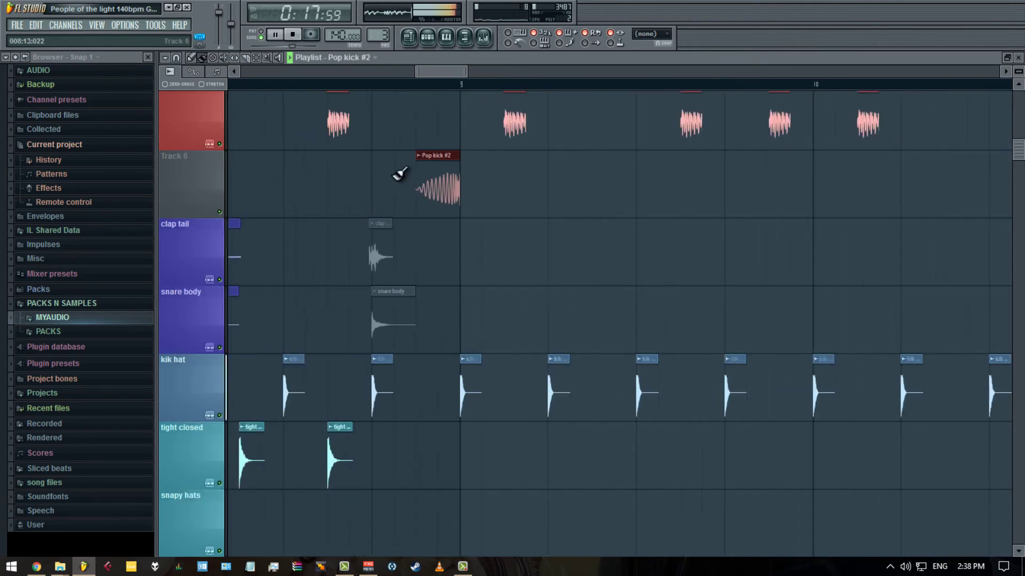
{"action": "scroll", "coordinate": [372, 184], "scroll_direction": "down", "scroll_amount": 6}
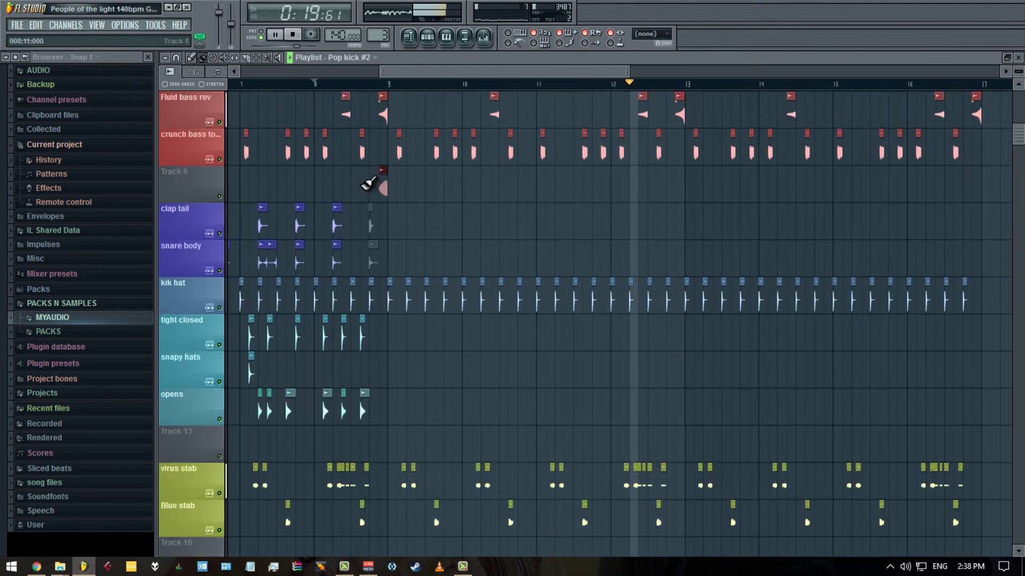
- Delete the virus stab and Blue stab clips from bar 9 through bar 16
{"action": "left_click_drag", "start_coordinate": [440, 72], "coordinate": [398, 73]}
{"action": "scroll", "coordinate": [339, 208], "scroll_direction": "down", "scroll_amount": 4}
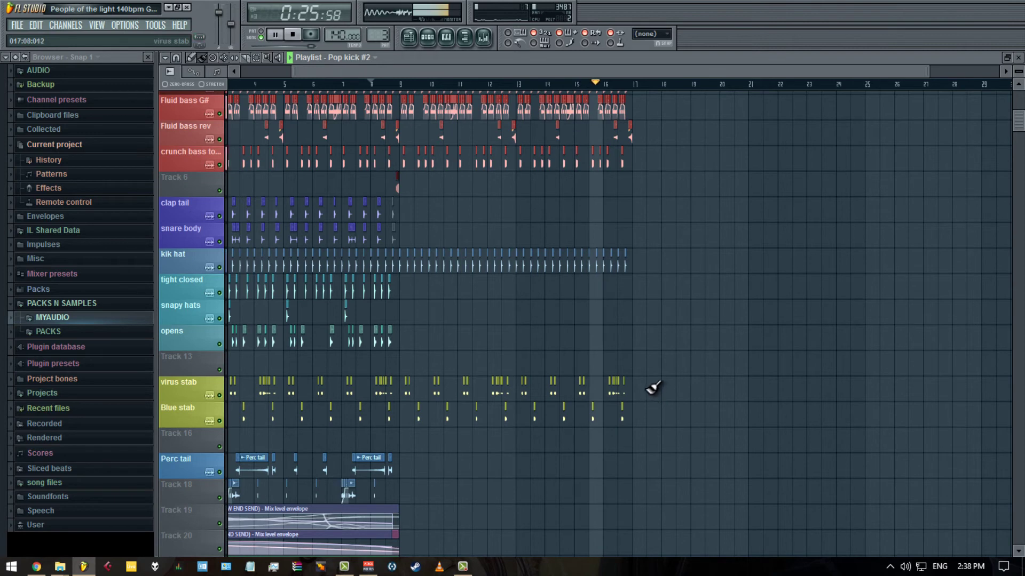
{"action": "left_click_drag", "start_coordinate": [599, 389], "coordinate": [420, 379]}
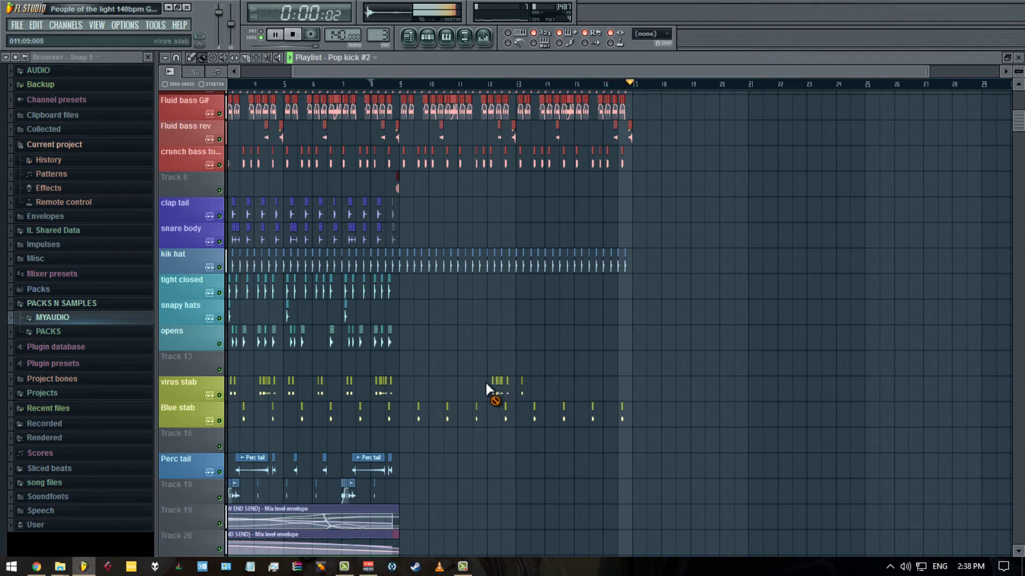
{"action": "left_click_drag", "start_coordinate": [486, 383], "coordinate": [631, 404]}
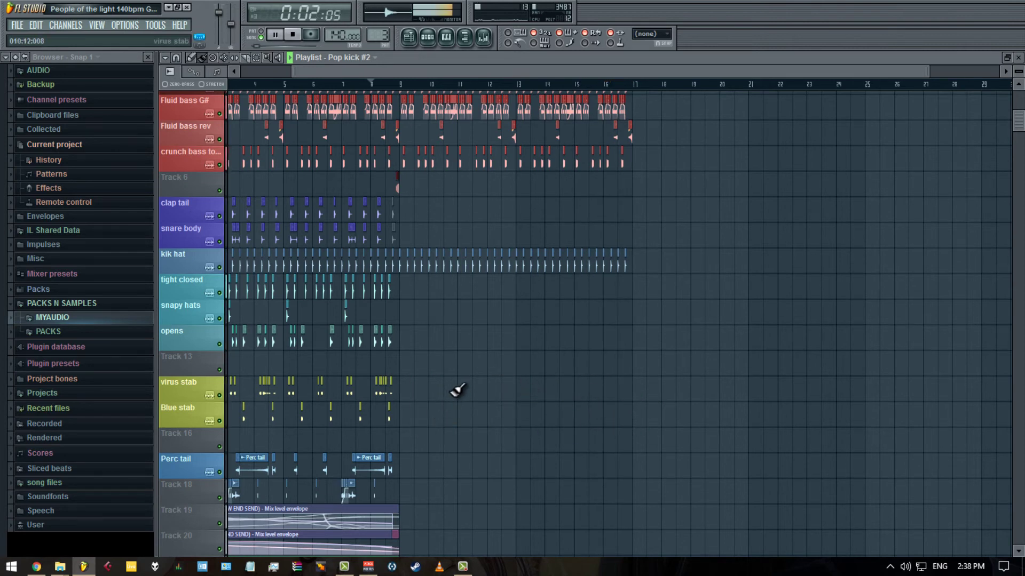
- Copy the bars 1–8 clips from Pop kick through Track 18, excluding the reversed kick on Track 6, to start at bar 17
{"action": "scroll", "coordinate": [457, 390], "scroll_direction": "up", "scroll_amount": 2}
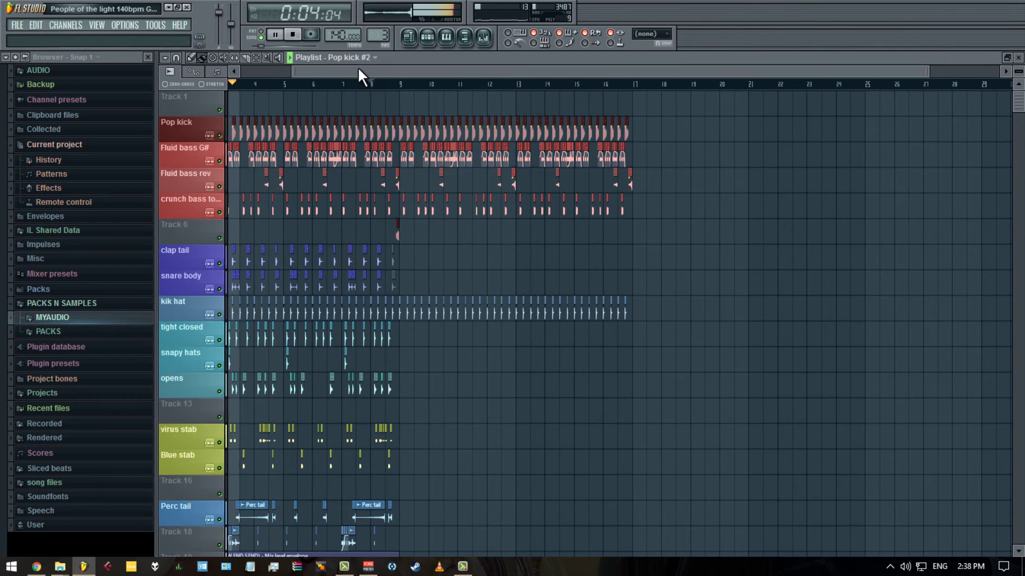
{"action": "left_click_drag", "start_coordinate": [359, 70], "coordinate": [308, 70]}
{"action": "key", "text": "space"}
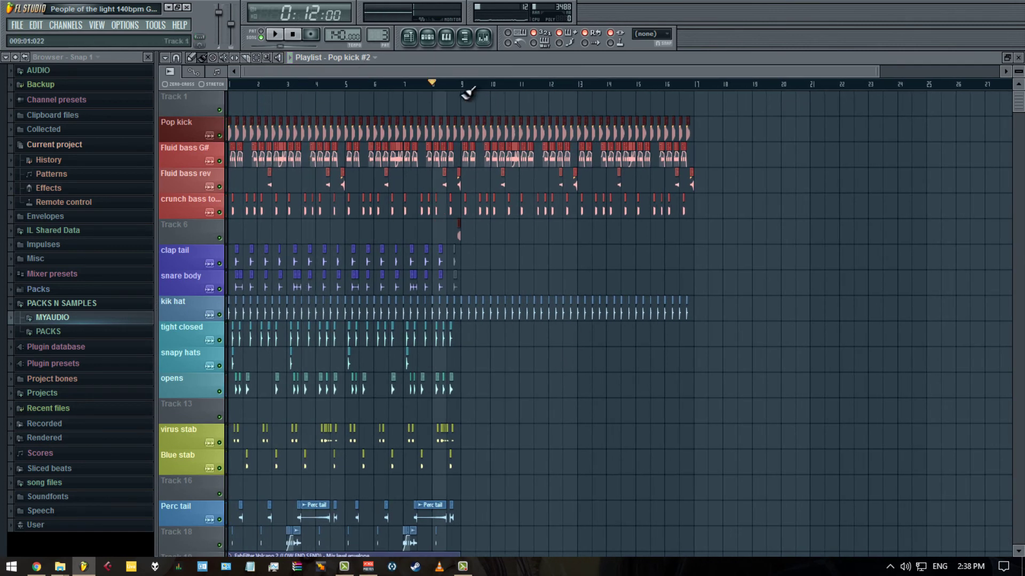
{"action": "left_click_drag", "start_coordinate": [450, 233], "coordinate": [95, 544]}
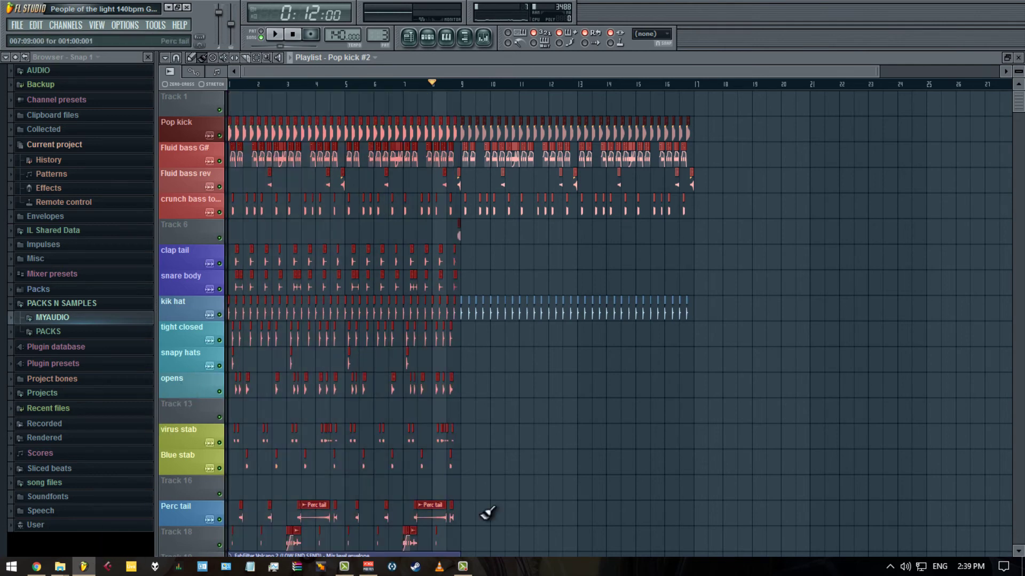
{"action": "scroll", "coordinate": [457, 449], "scroll_direction": "down", "scroll_amount": 3}
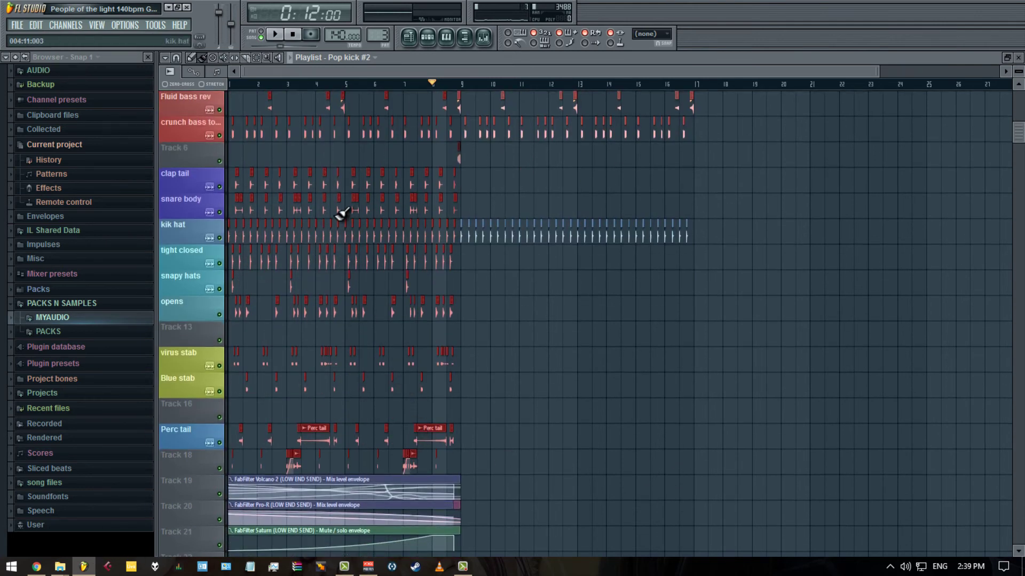
{"action": "left_click_drag", "start_coordinate": [338, 208], "coordinate": [809, 229]}
{"action": "key", "text": "space"}
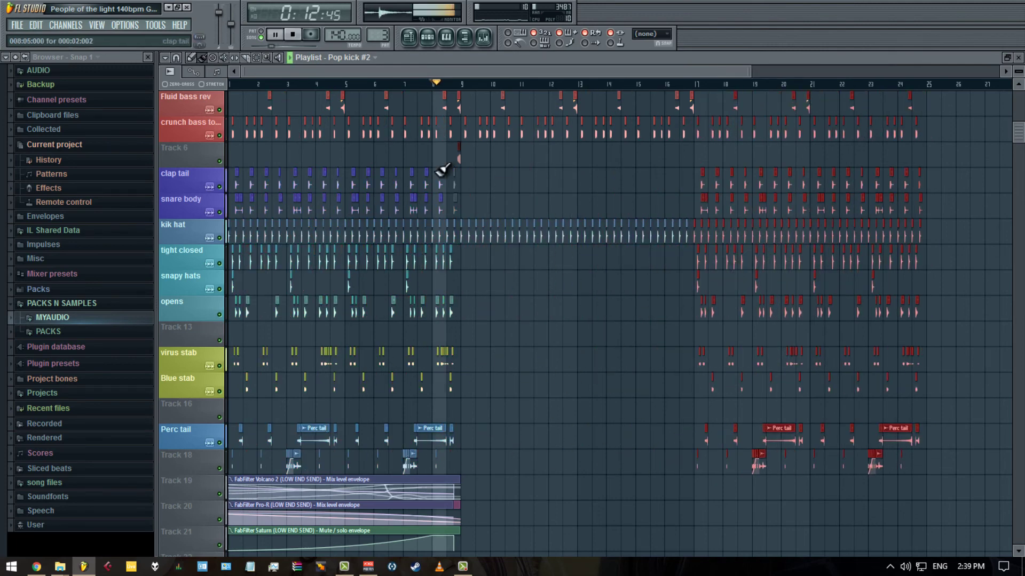
- Copy the Blue stab clips of bars 1–8 into bars 9–16 on the same track
{"action": "left_click_drag", "start_coordinate": [282, 87], "coordinate": [184, 84]}
{"action": "left_click", "coordinate": [559, 389], "text": "ctrl"}
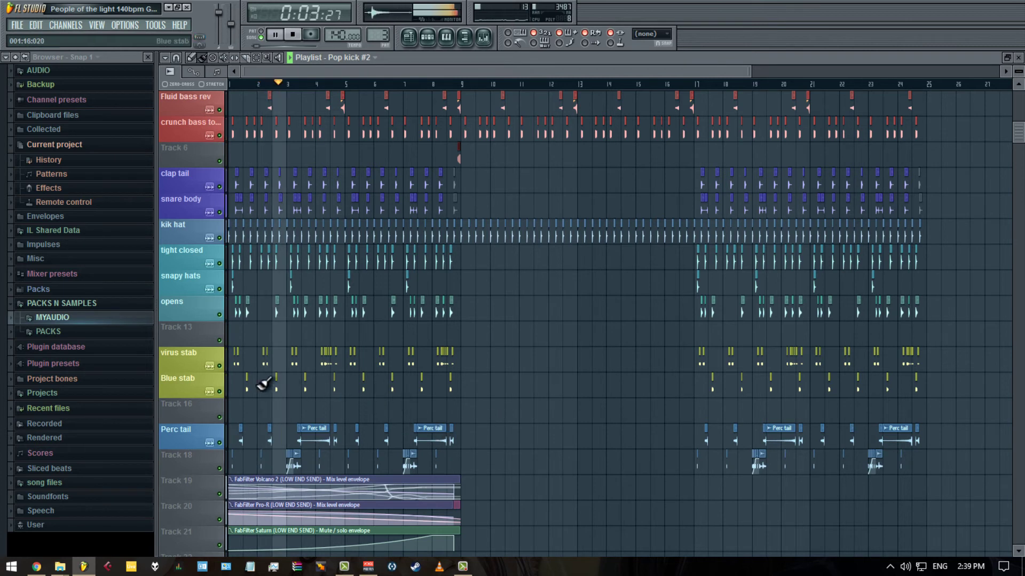
{"action": "left_click_drag", "start_coordinate": [245, 384], "coordinate": [455, 401]}
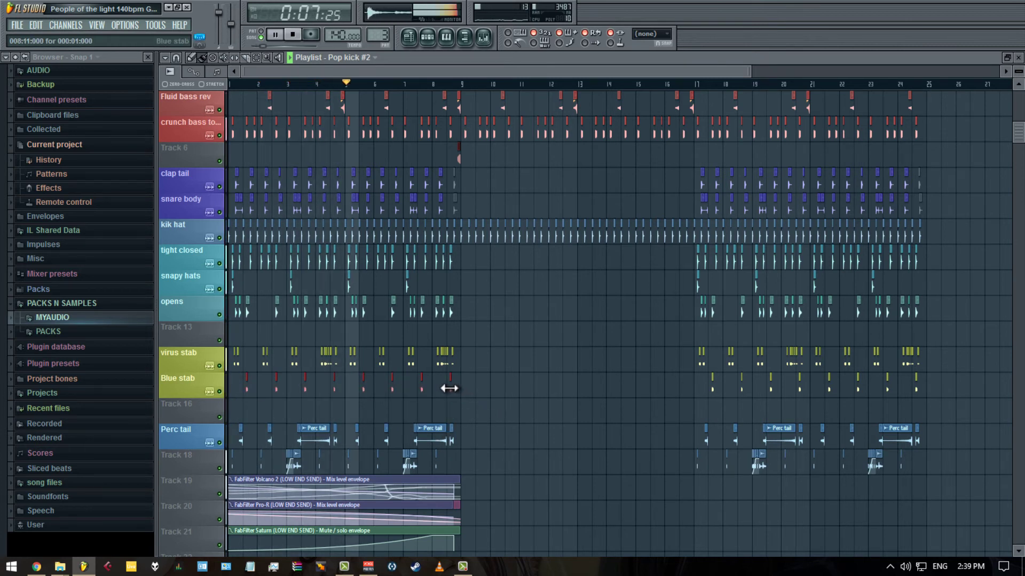
{"action": "left_click_drag", "start_coordinate": [451, 390], "coordinate": [562, 389]}
{"action": "left_click_drag", "start_coordinate": [679, 393], "coordinate": [681, 391]}
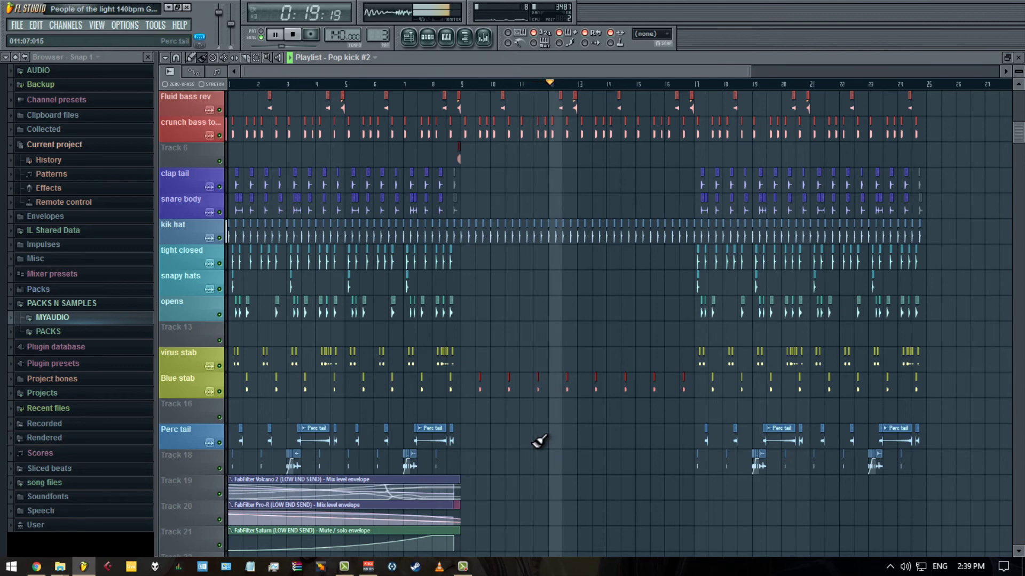
- Mute the last crunch bass clip in bar 9 and delete the last crunch bass clip in bar 11
{"action": "scroll", "coordinate": [531, 443], "scroll_direction": "up", "scroll_amount": 3}
{"action": "scroll", "coordinate": [481, 348], "scroll_direction": "up", "scroll_amount": 4, "text": "ctrl"}
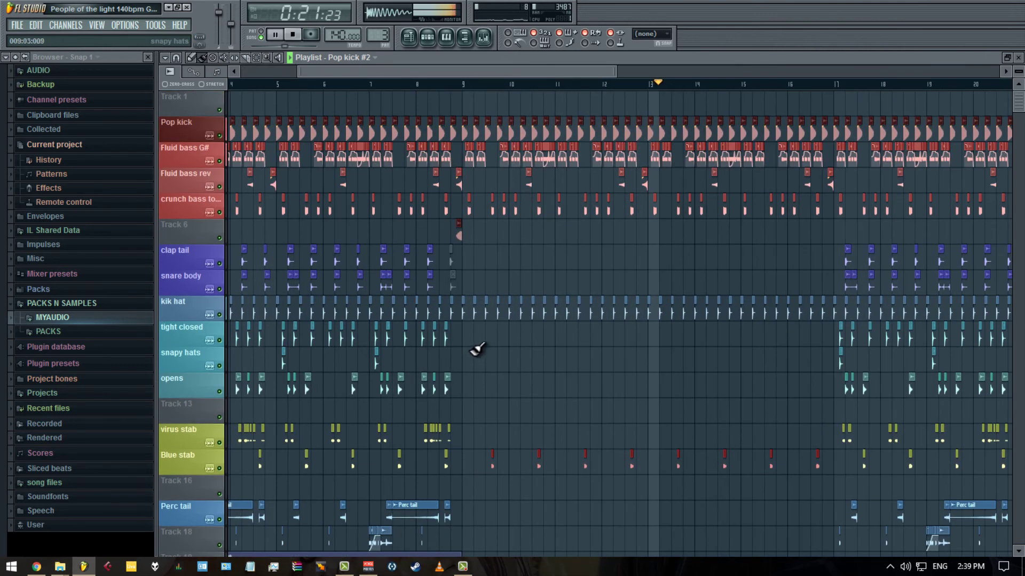
{"action": "left_click", "coordinate": [353, 83]}
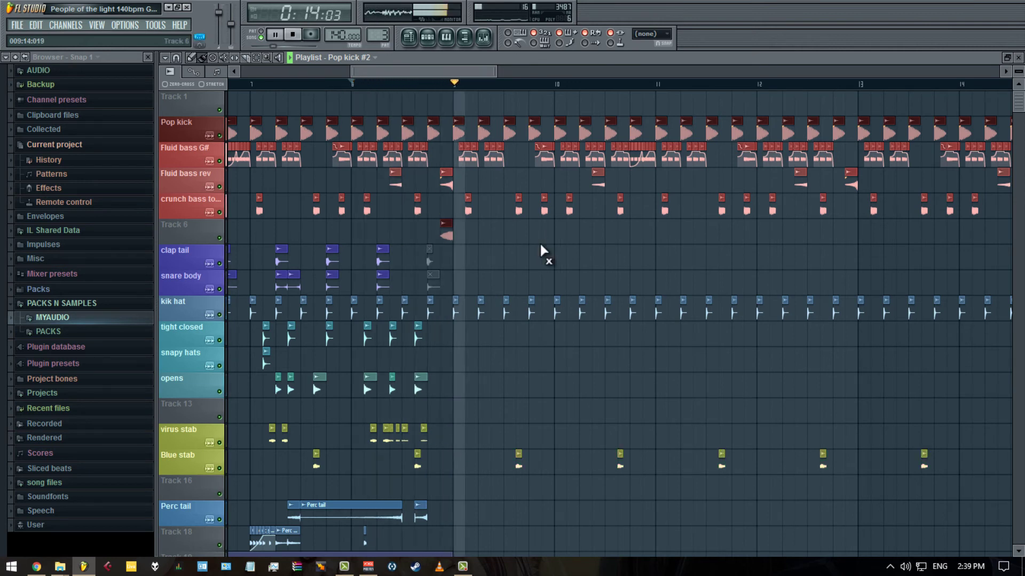
{"action": "key", "text": "t"}
{"action": "left_click", "coordinate": [545, 211]}
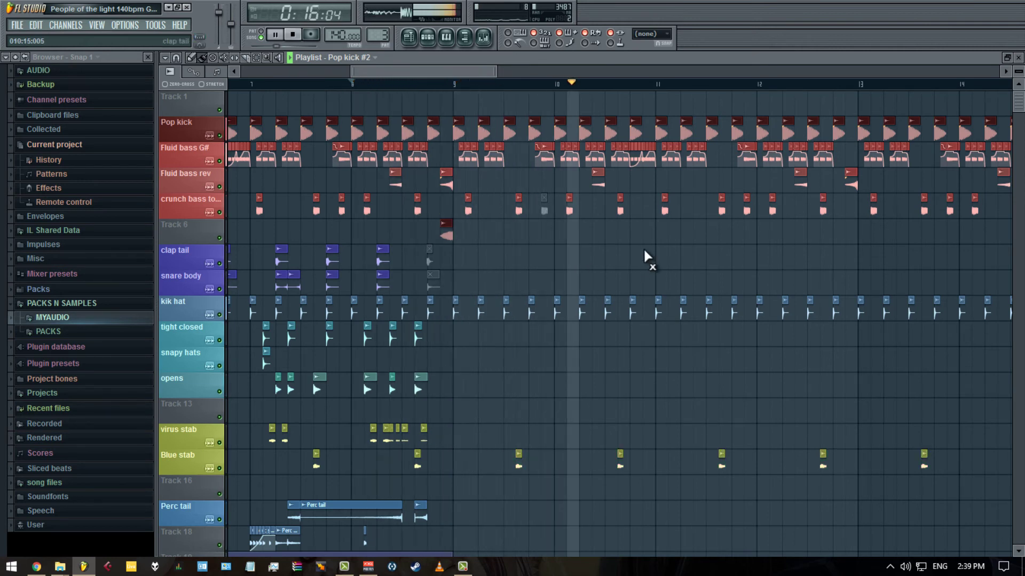
{"action": "left_click", "coordinate": [747, 211]}
{"action": "right_click", "coordinate": [745, 208]}
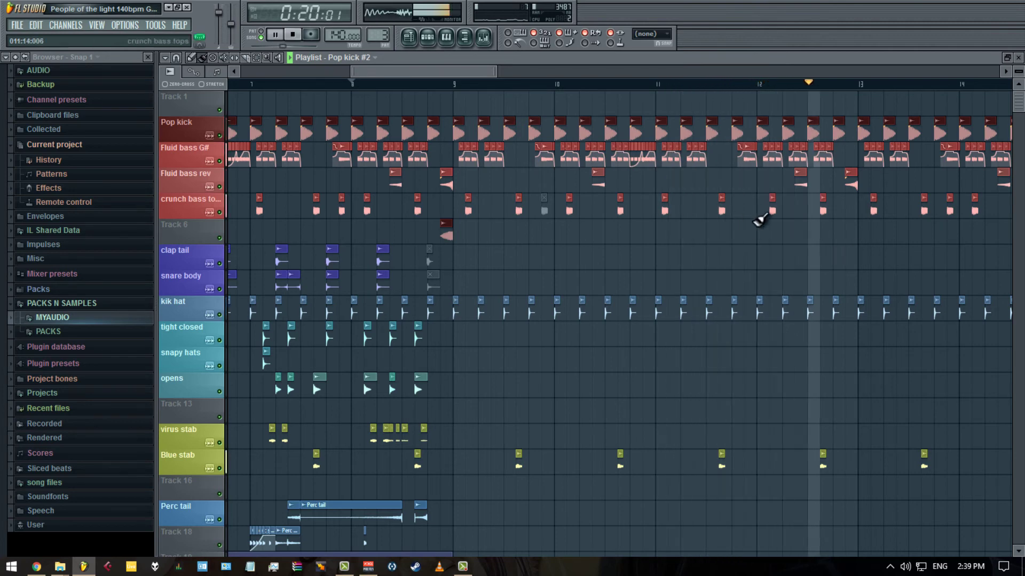
- Mute the second crunch bass clip in bar 9 and delete the second crunch bass clips in bars 10 and 11
{"action": "scroll", "coordinate": [950, 224], "scroll_direction": "down", "scroll_amount": 2}
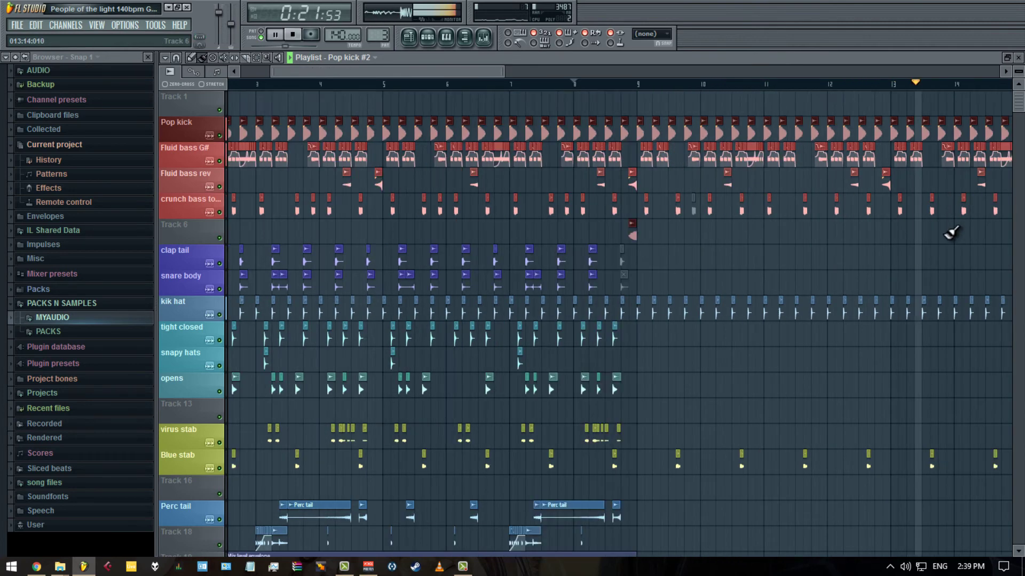
{"action": "left_click", "coordinate": [515, 85]}
{"action": "left_click_drag", "start_coordinate": [480, 71], "coordinate": [532, 71]}
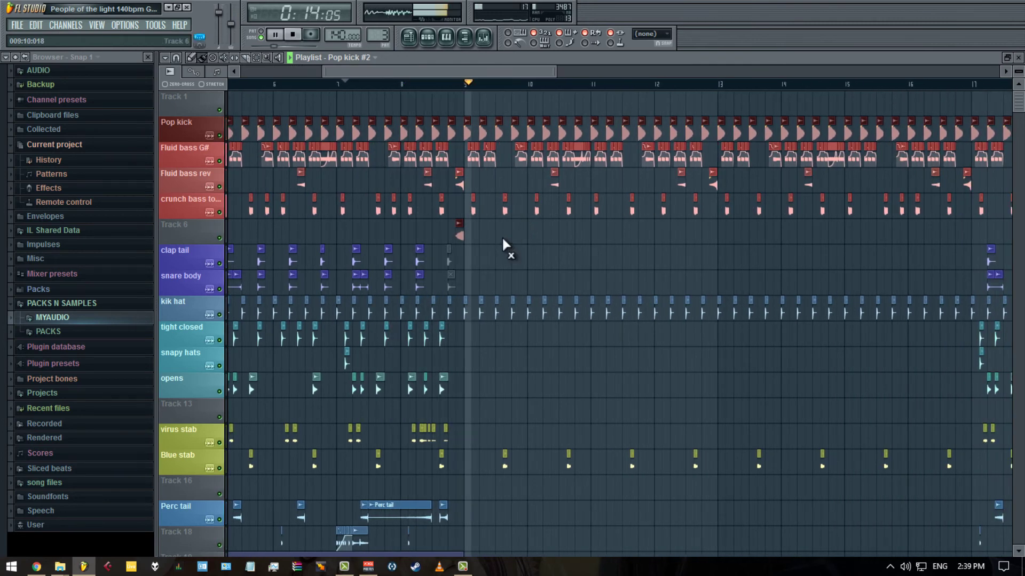
{"action": "right_click", "coordinate": [504, 212]}
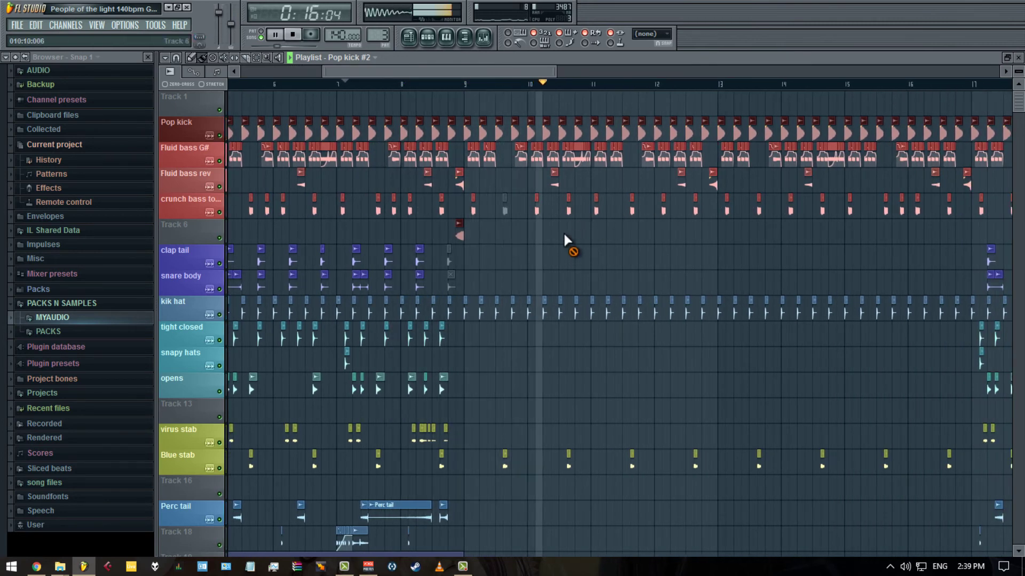
{"action": "right_click", "coordinate": [568, 211]}
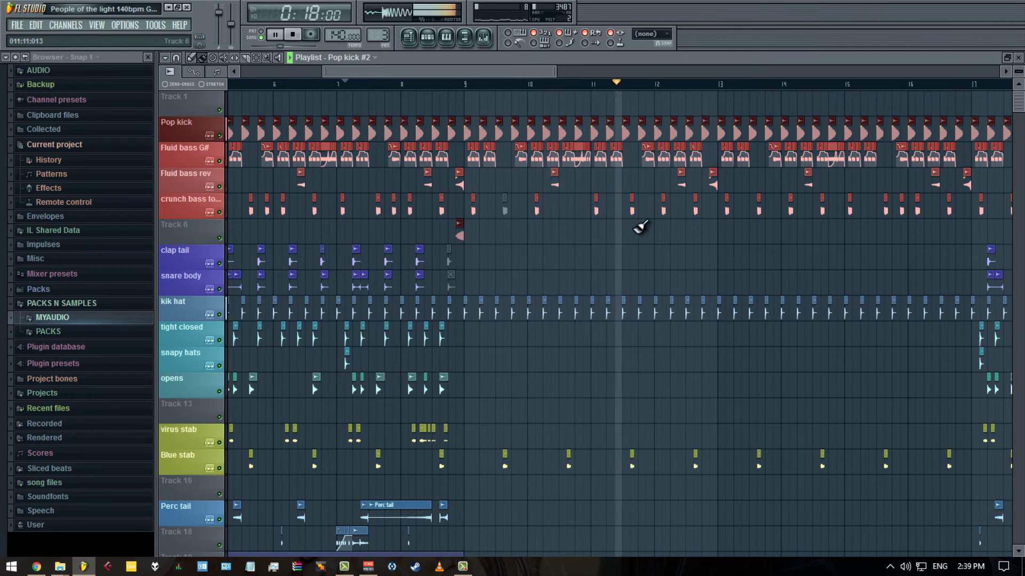
{"action": "right_click", "coordinate": [632, 211]}
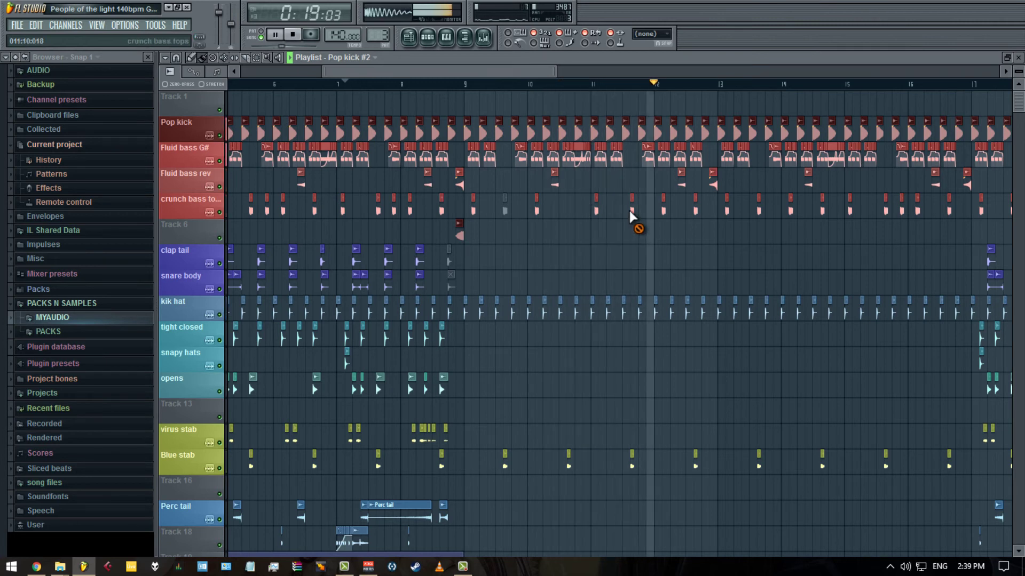
- Delete the extra crunch bass clips in bars 12–16 and the muted one in bar 9, keeping one clip per bar
{"action": "left_click", "coordinate": [352, 84]}
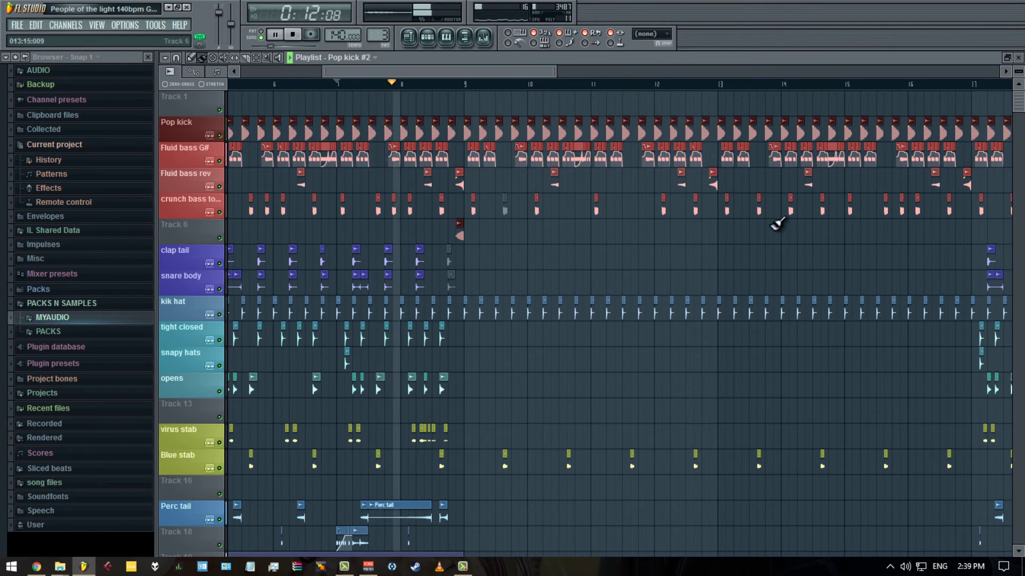
{"action": "right_click", "coordinate": [758, 212]}
{"action": "right_click", "coordinate": [823, 210]}
{"action": "right_click", "coordinate": [901, 210]}
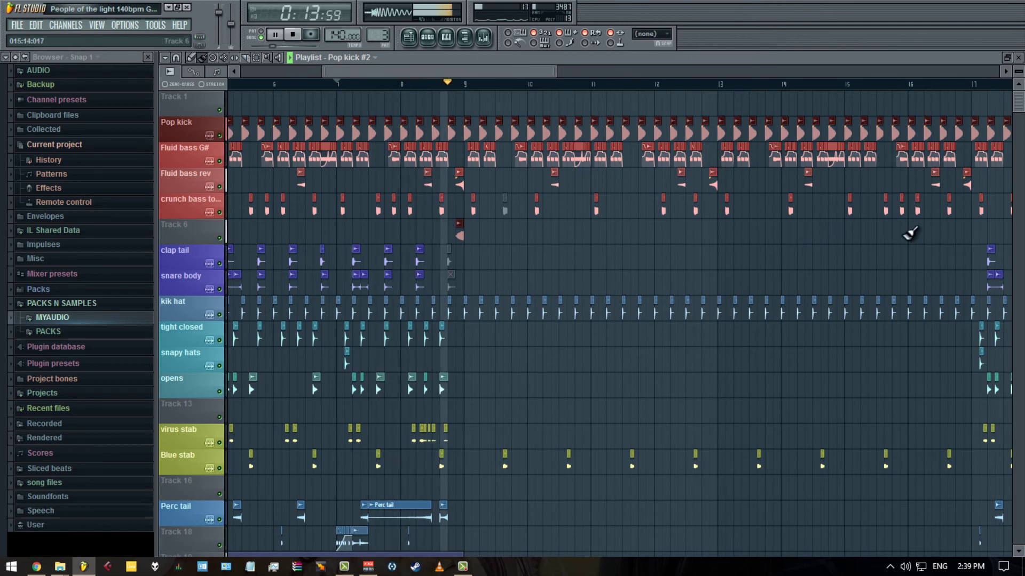
{"action": "right_click", "coordinate": [887, 210]}
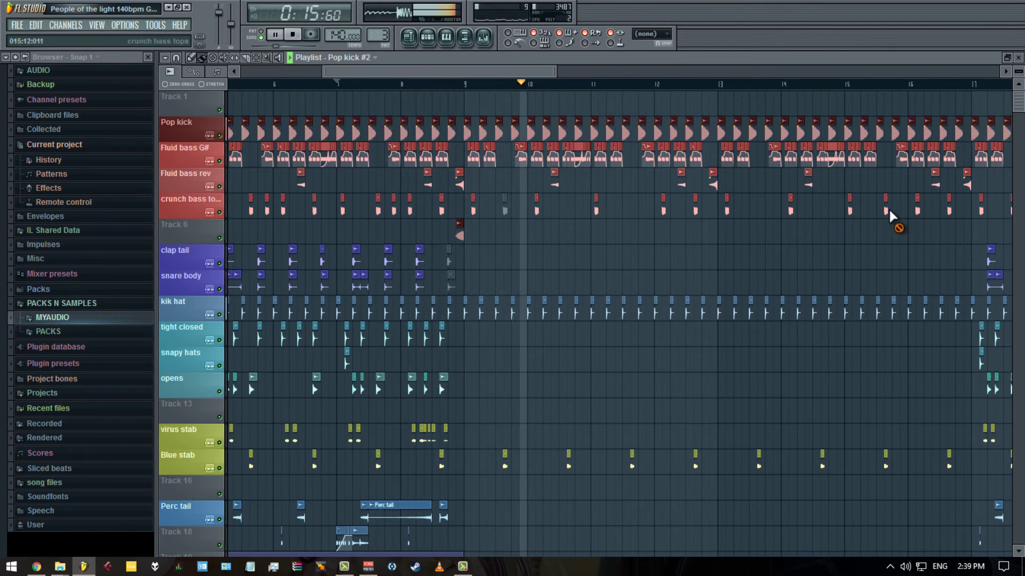
{"action": "right_click", "coordinate": [949, 211]}
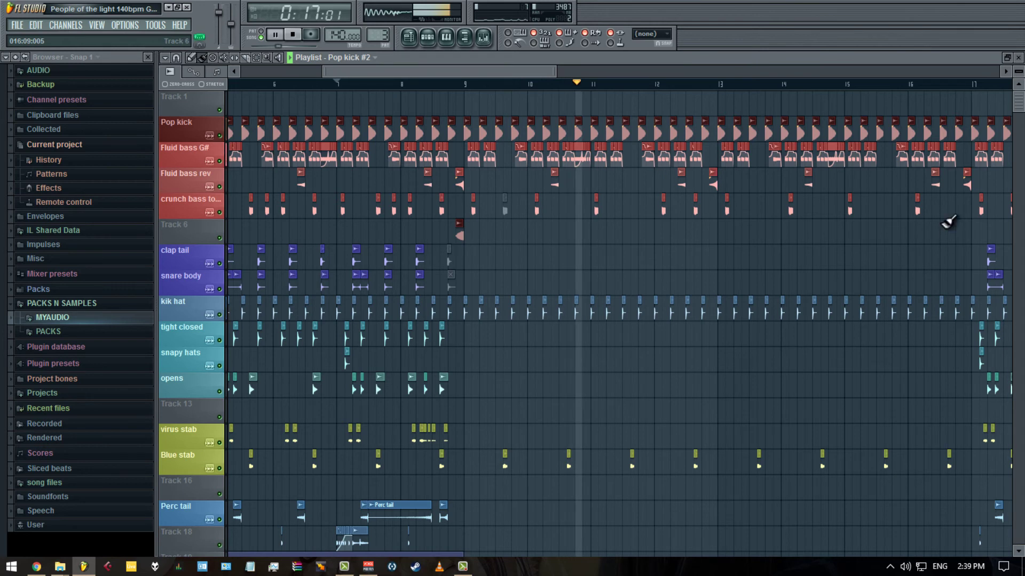
{"action": "right_click", "coordinate": [505, 211]}
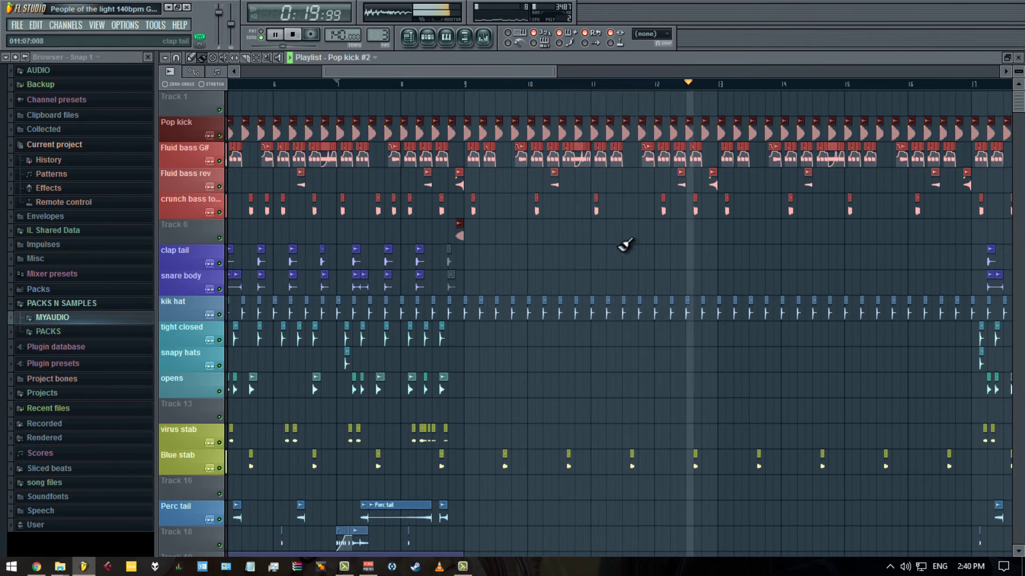
{"action": "right_click", "coordinate": [695, 211]}
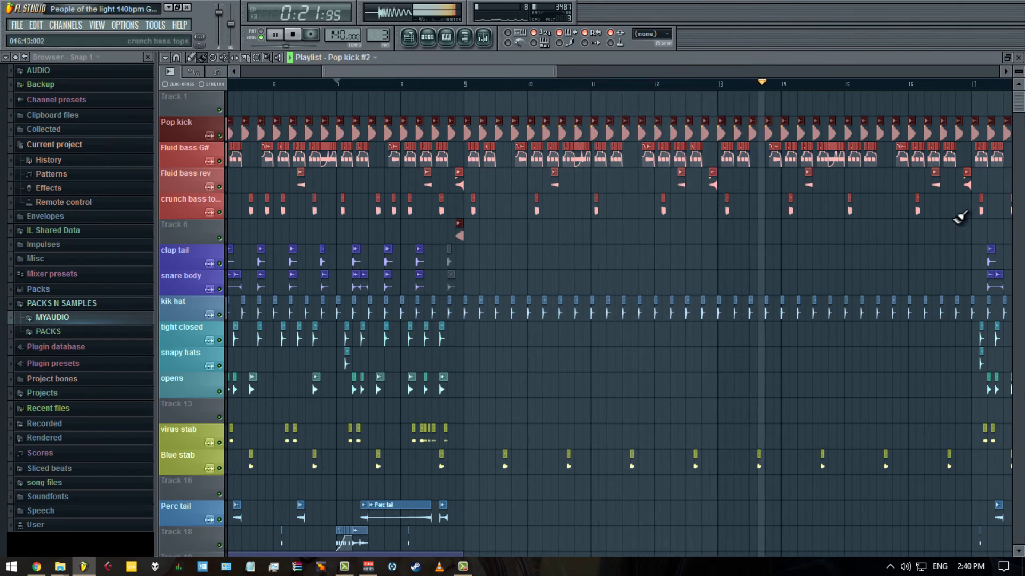
- Fill the last half-beat of bar 16 with two short copies of the Pop kick clip
{"action": "scroll", "coordinate": [713, 262], "scroll_direction": "down", "scroll_amount": 3}
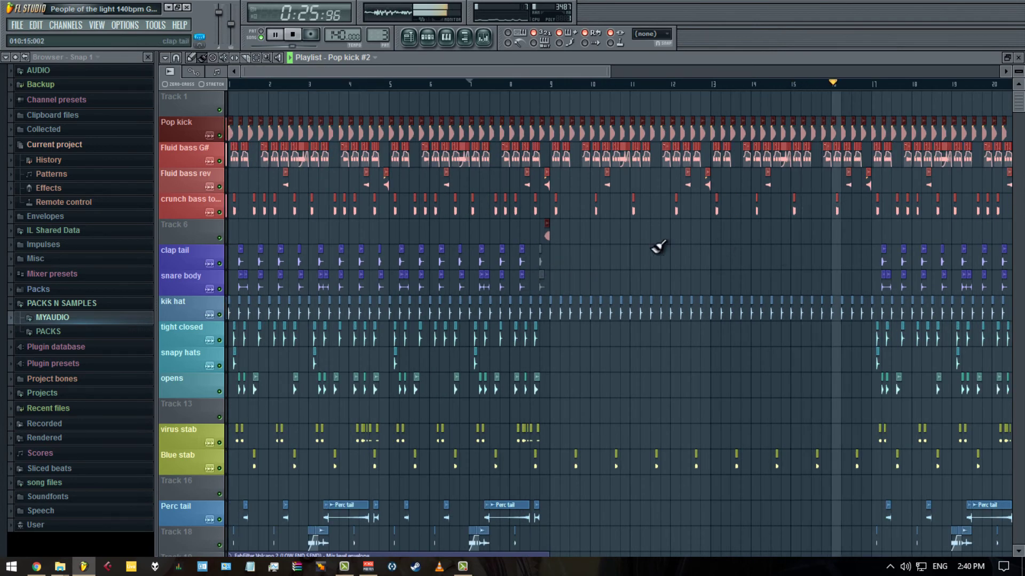
{"action": "scroll", "coordinate": [700, 235], "scroll_direction": "down", "scroll_amount": 1}
{"action": "scroll", "coordinate": [700, 234], "scroll_direction": "down", "scroll_amount": 2}
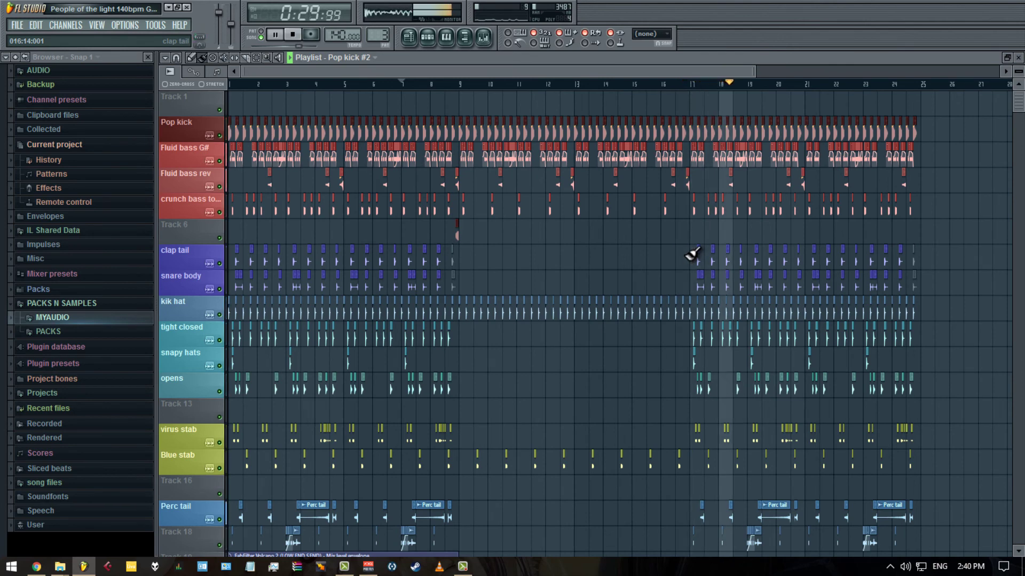
{"action": "scroll", "coordinate": [710, 278], "scroll_direction": "up", "scroll_amount": 8}
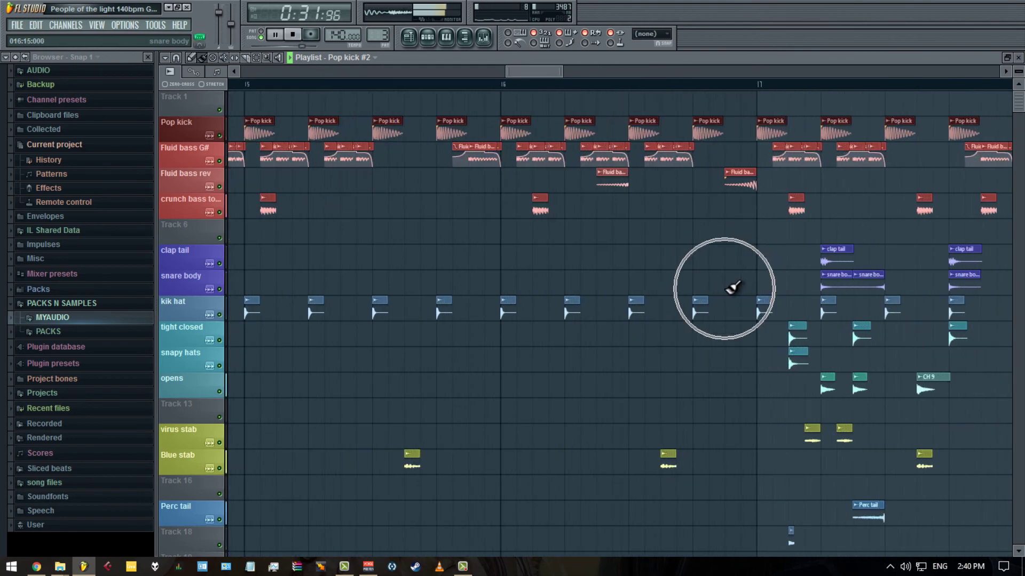
{"action": "scroll", "coordinate": [735, 286], "scroll_direction": "down", "scroll_amount": 6}
{"action": "scroll", "coordinate": [731, 283], "scroll_direction": "up", "scroll_amount": 6}
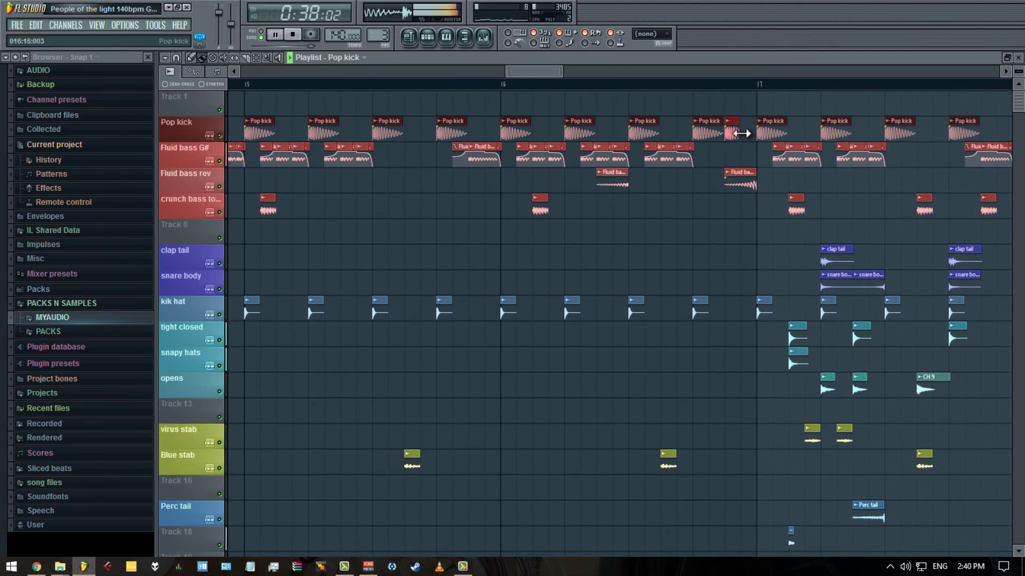
- Create a Pop kick volume automation clip over bar 16's last beat, dipping at the two short kicks and curving back up to bar 17
{"action": "left_click", "coordinate": [700, 126]}
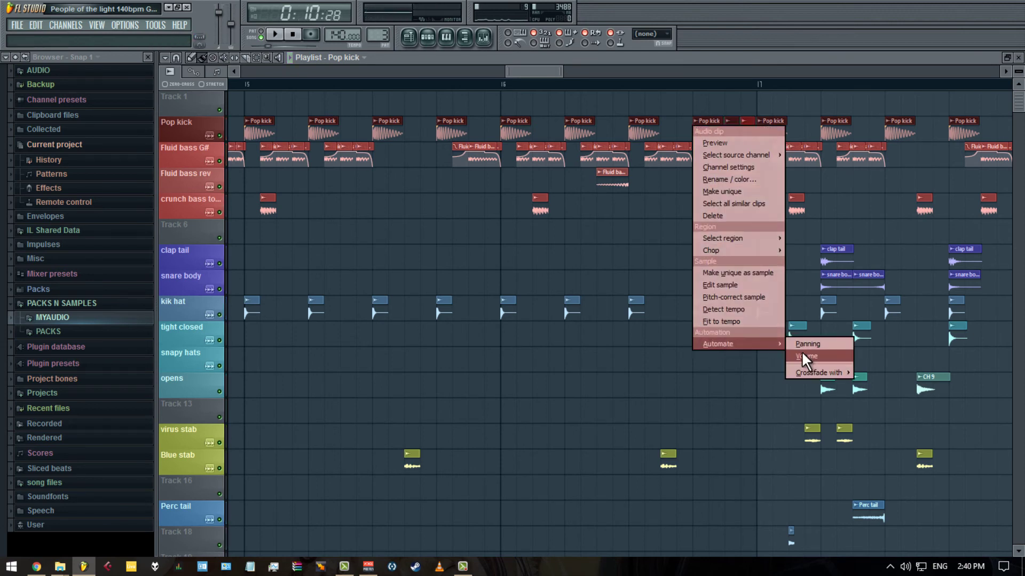
{"action": "left_click", "coordinate": [803, 352]}
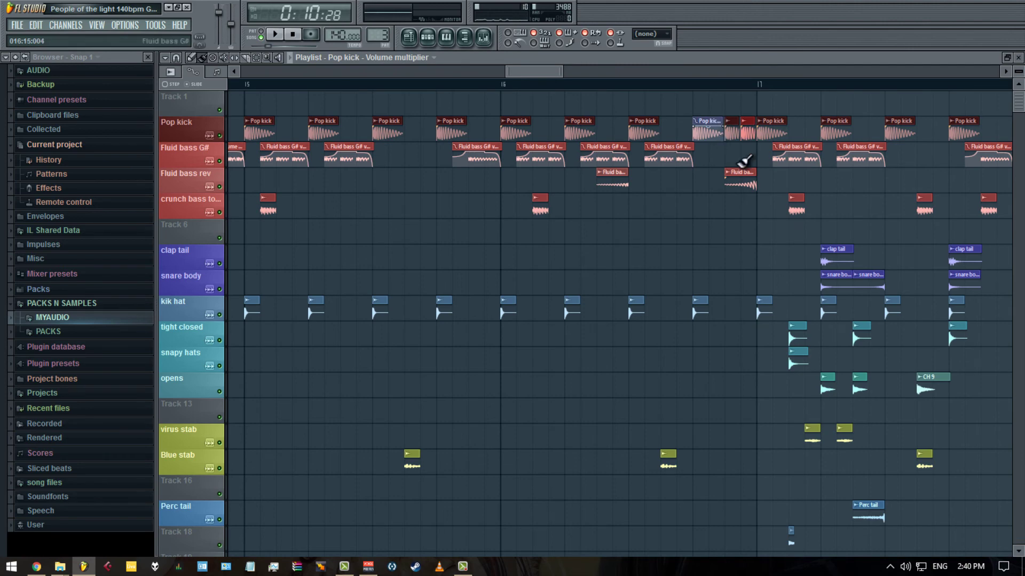
{"action": "scroll", "coordinate": [737, 184], "scroll_direction": "up", "scroll_amount": 5}
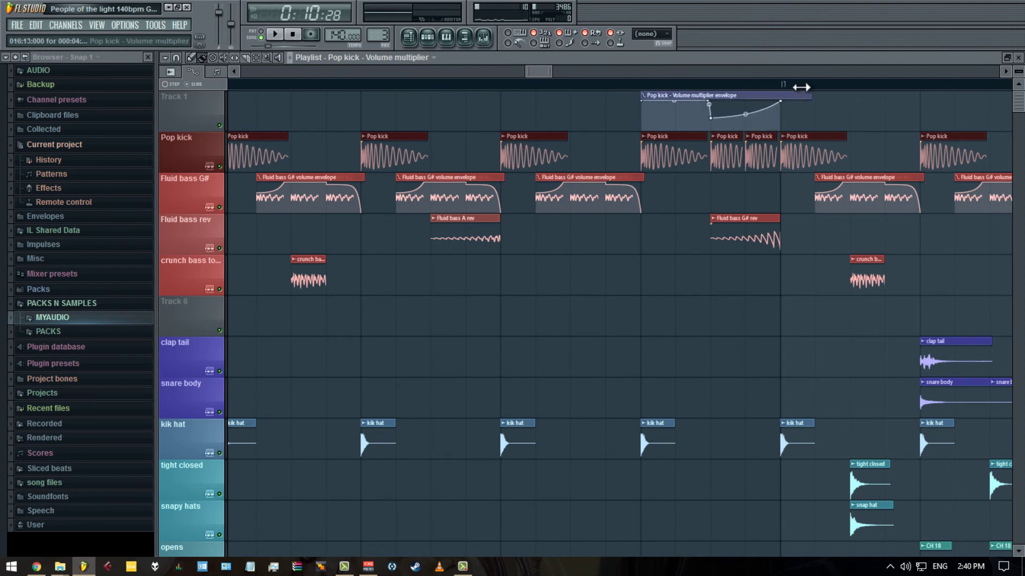
- Set the Pop kick volume envelope's dip to 56% and delete the kik hat clip on the last beat of bar 16
{"action": "left_click", "coordinate": [520, 84]}
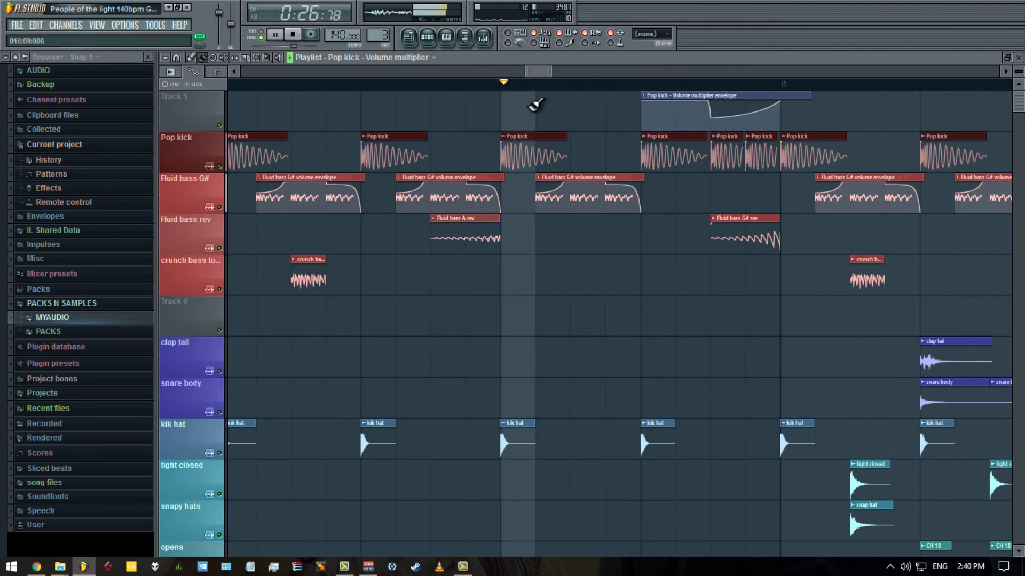
{"action": "left_click", "coordinate": [302, 86]}
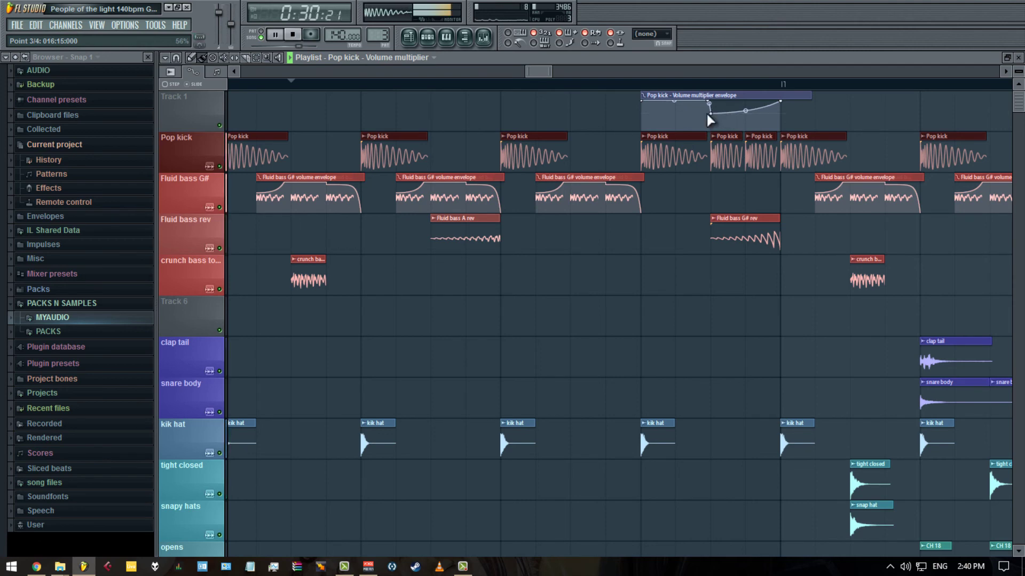
{"action": "scroll", "coordinate": [655, 240], "scroll_direction": "down", "scroll_amount": 6}
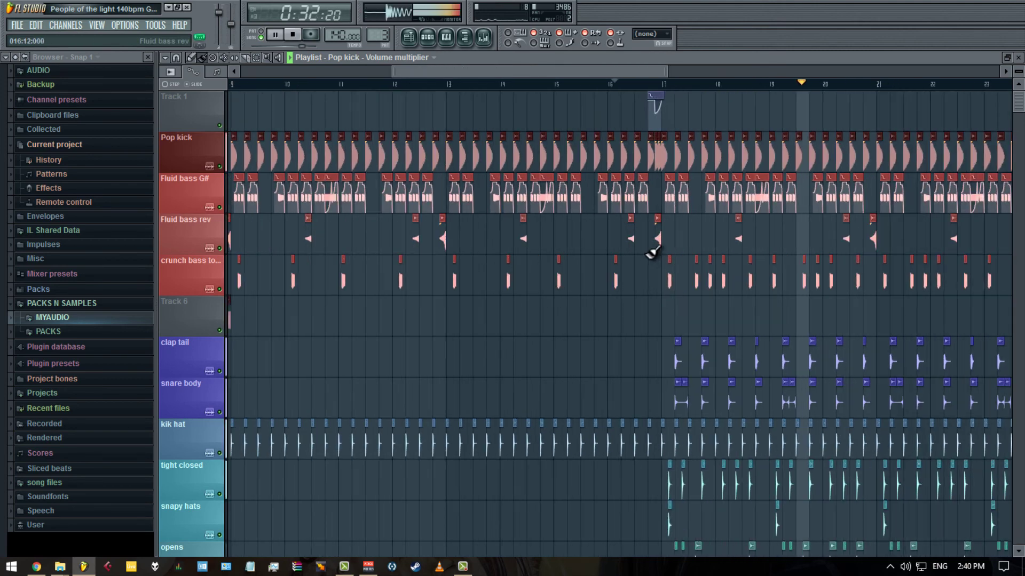
{"action": "scroll", "coordinate": [651, 256], "scroll_direction": "down", "scroll_amount": 2}
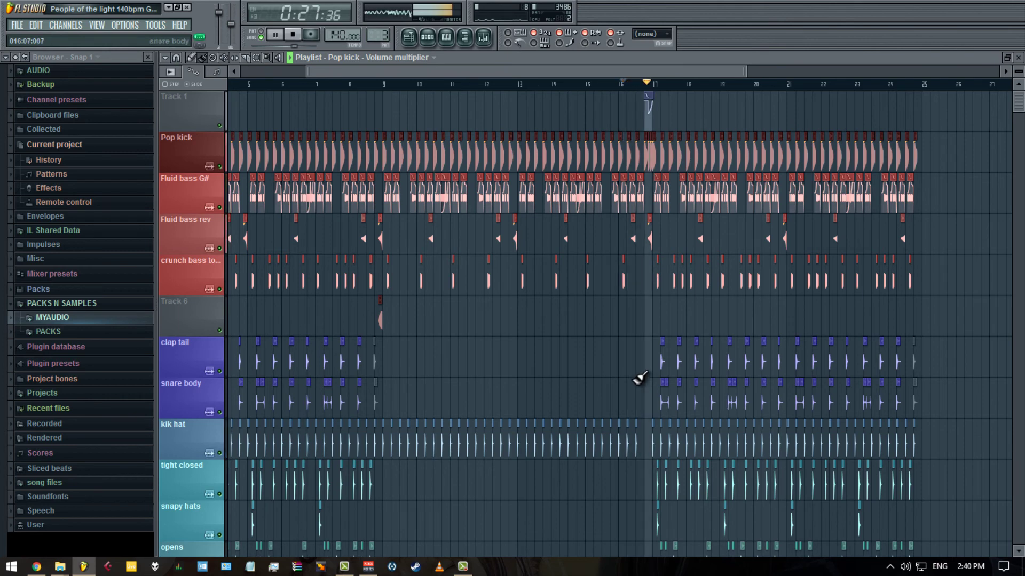
{"action": "left_click", "coordinate": [297, 84]}
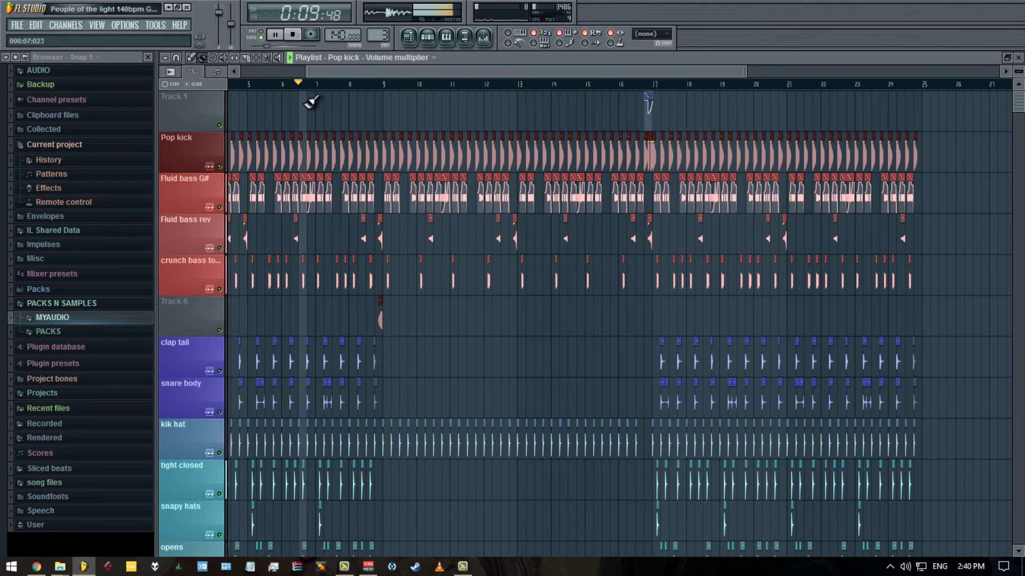
- Copy the Perc tail clips and the short Track 18 hits from bars 5–8 into bars 13–16
{"action": "scroll", "coordinate": [531, 378], "scroll_direction": "down", "scroll_amount": 5}
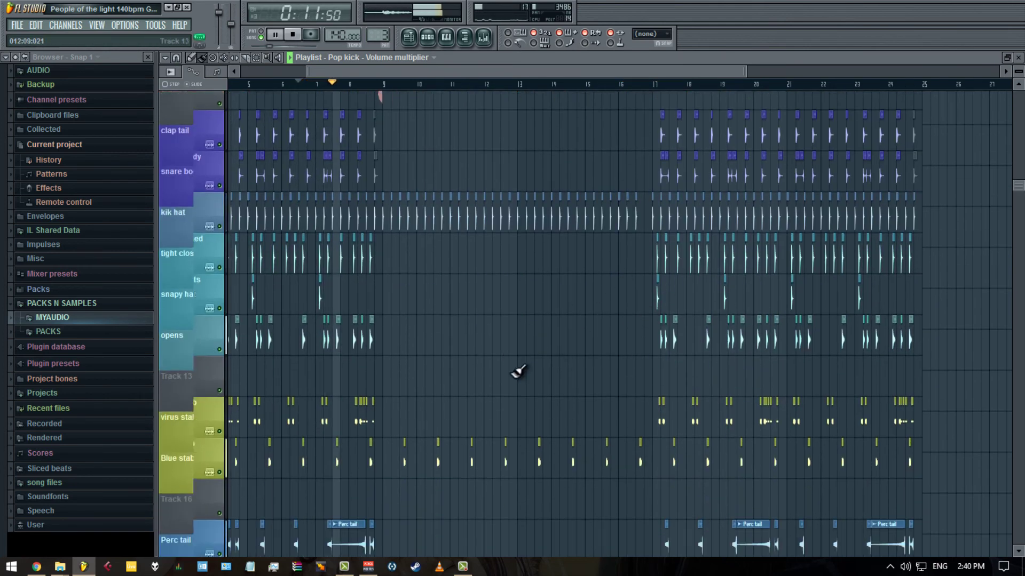
{"action": "scroll", "coordinate": [518, 372], "scroll_direction": "down", "scroll_amount": 4}
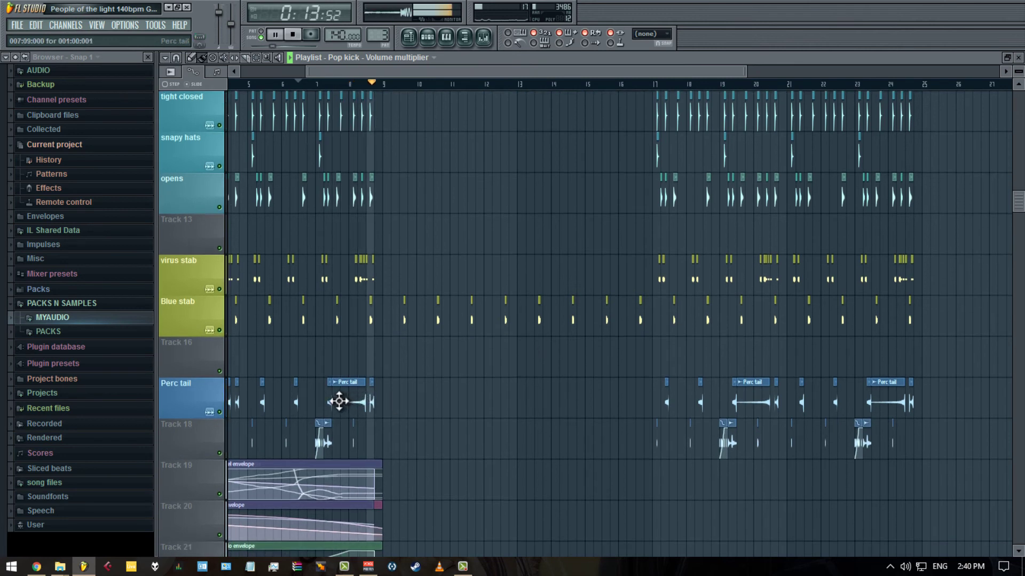
{"action": "left_click_drag", "start_coordinate": [258, 398], "coordinate": [326, 400]}
{"action": "left_click_drag", "start_coordinate": [389, 399], "coordinate": [619, 397]}
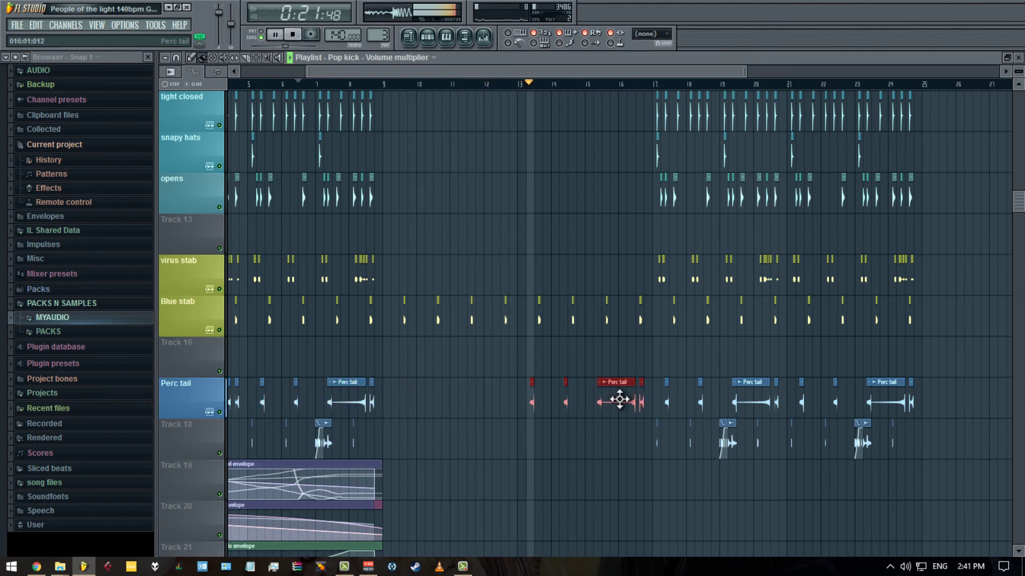
{"action": "left_click", "coordinate": [619, 399]}
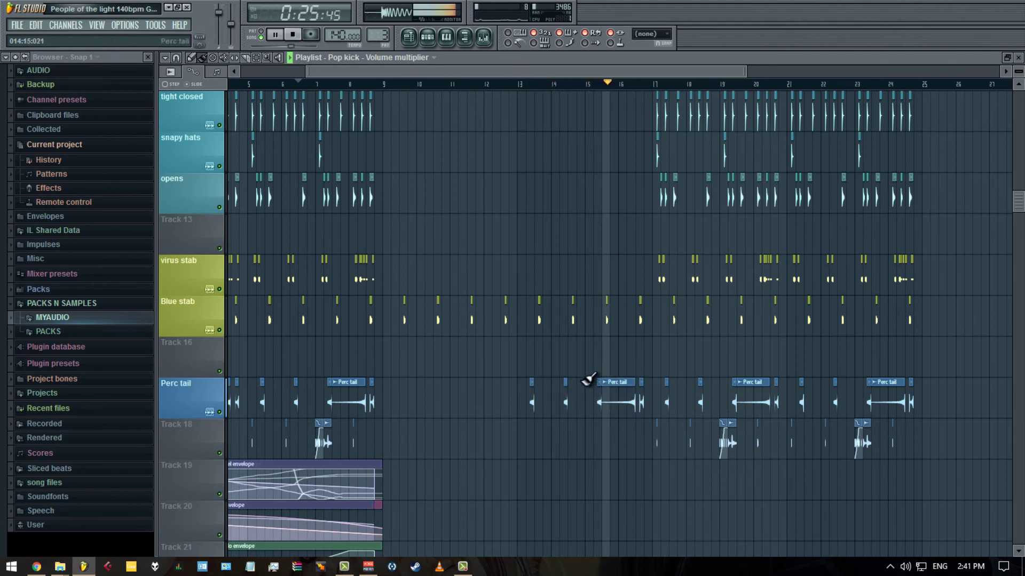
{"action": "left_click_drag", "start_coordinate": [247, 453], "coordinate": [623, 446]}
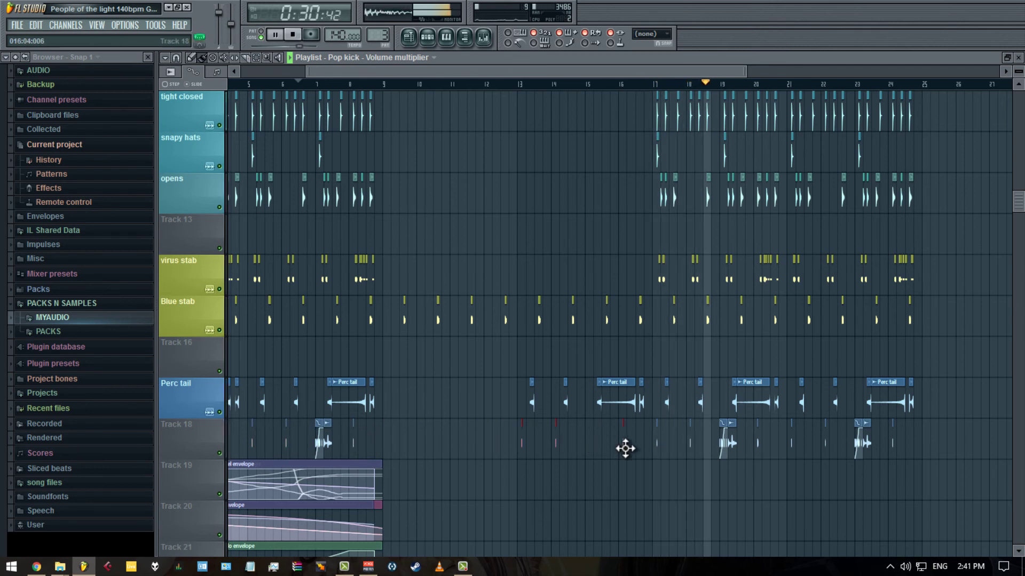
{"action": "left_click", "coordinate": [486, 84]}
- Add a copy of the last Pop kick clip half a beat after it at the end of bar 12
{"action": "scroll", "coordinate": [517, 198], "scroll_direction": "up", "scroll_amount": 5}
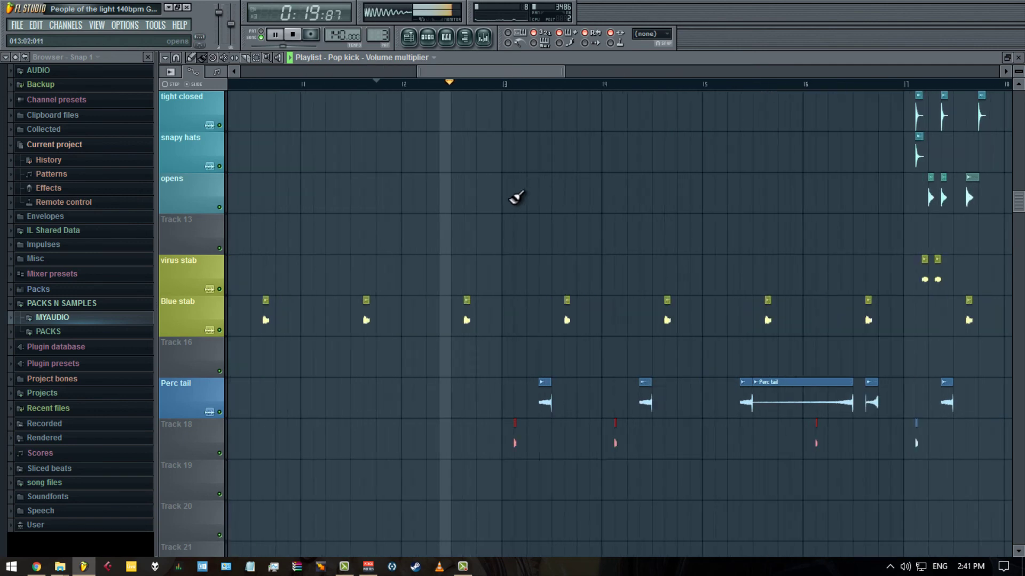
{"action": "scroll", "coordinate": [491, 229], "scroll_direction": "up", "scroll_amount": 6}
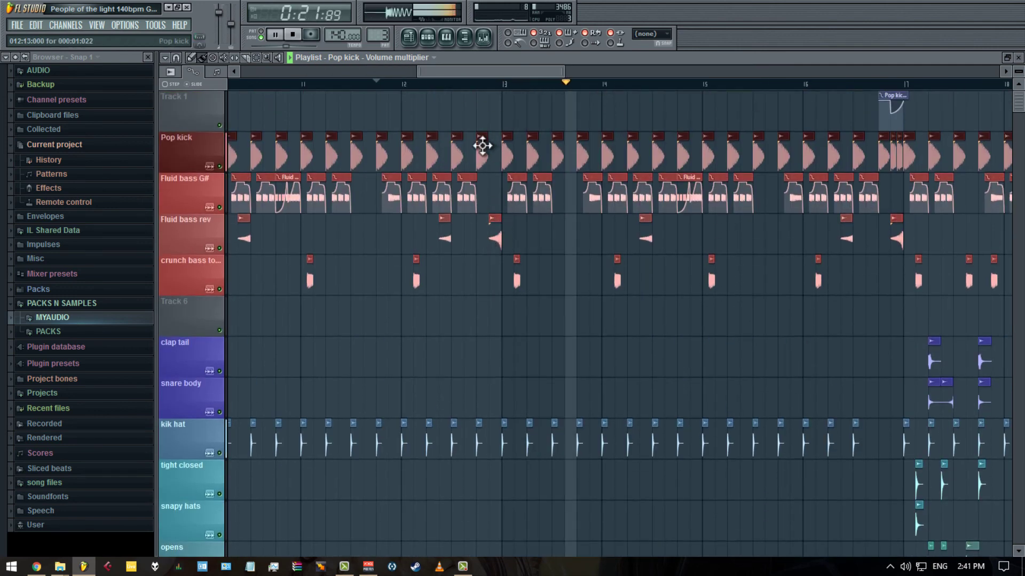
{"action": "left_click", "coordinate": [484, 146]}
{"action": "left_click", "coordinate": [491, 113]}
{"action": "left_click_drag", "start_coordinate": [494, 119], "coordinate": [496, 154]}
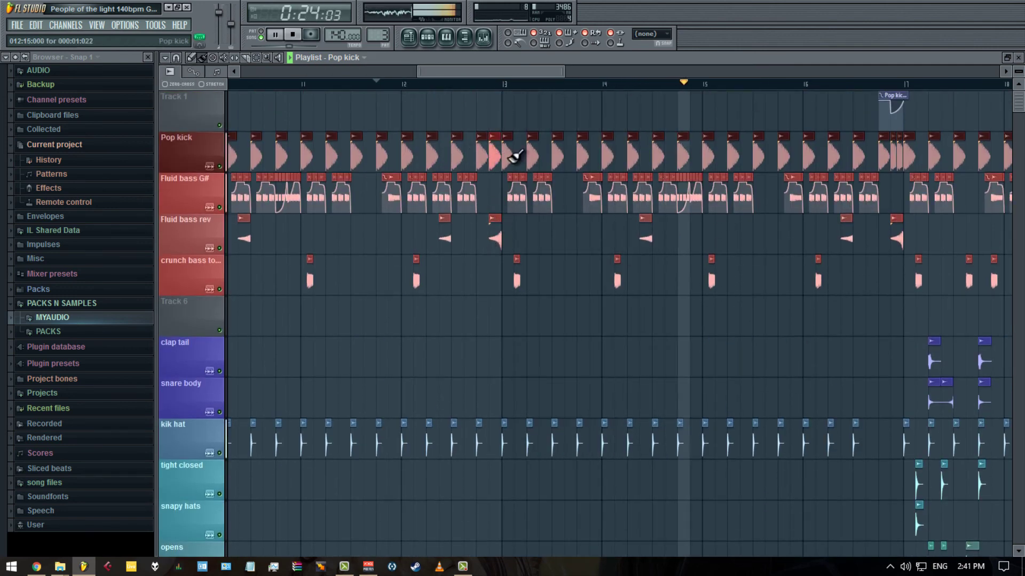
{"action": "left_click", "coordinate": [893, 97]}
{"action": "left_click", "coordinate": [891, 152]}
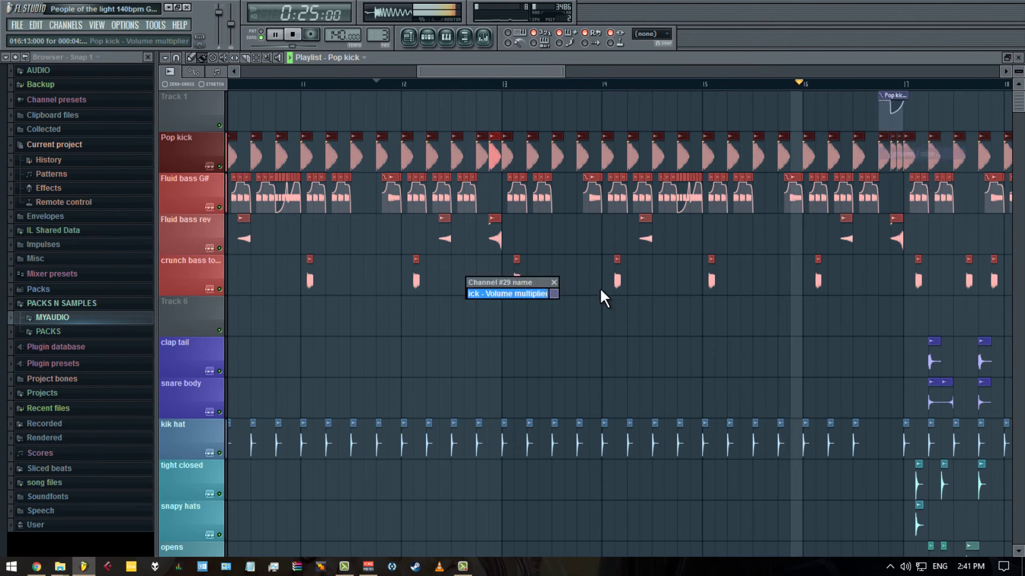
{"action": "left_click", "coordinate": [554, 294]}
{"action": "left_click", "coordinate": [559, 319]}
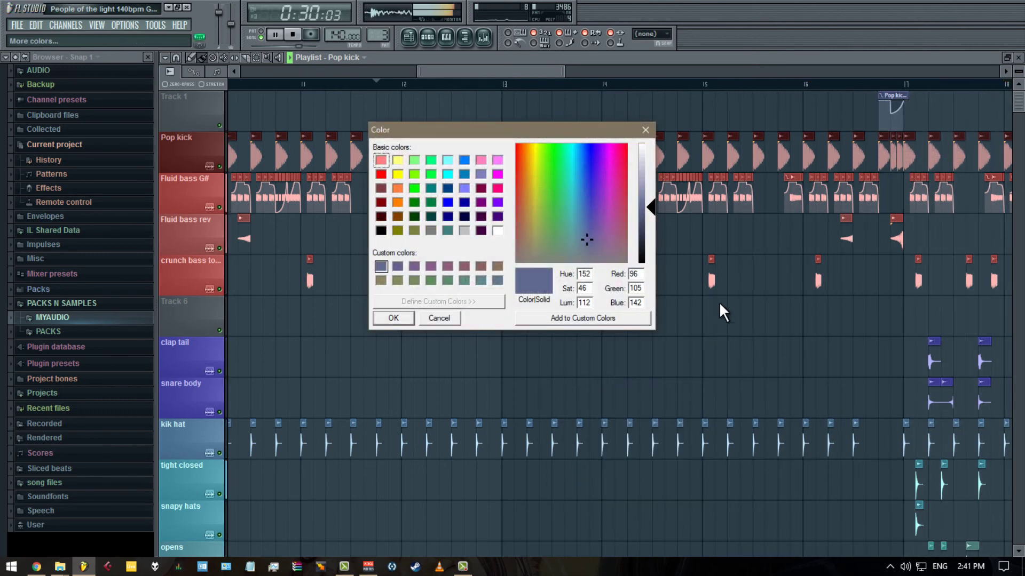
{"action": "left_click", "coordinate": [645, 130]}
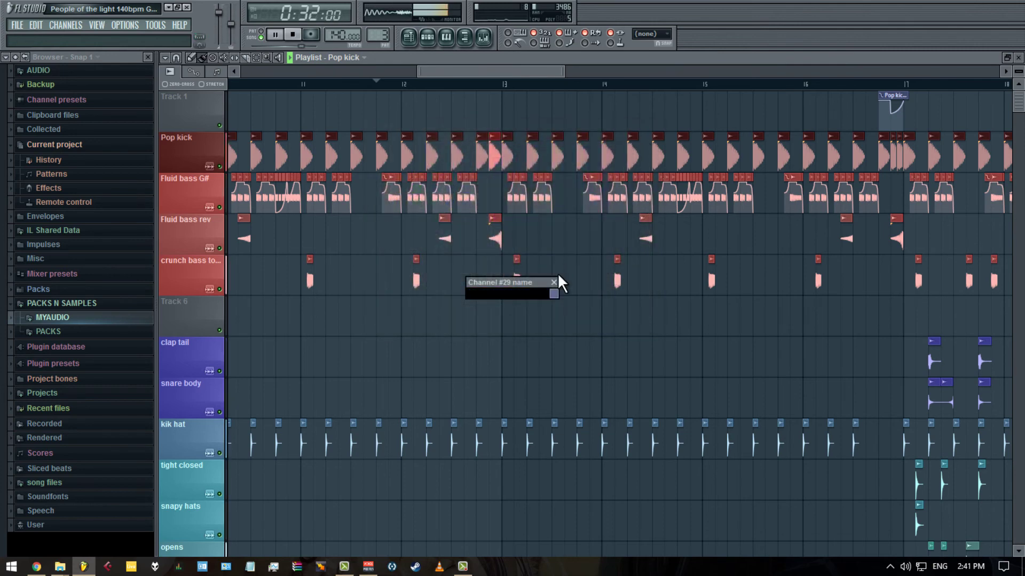
- Recolour the Pop kick volume automation clip to match the Pop kick clips' dark red and move it onto the Pop kick track
{"action": "right_click", "coordinate": [758, 137]}
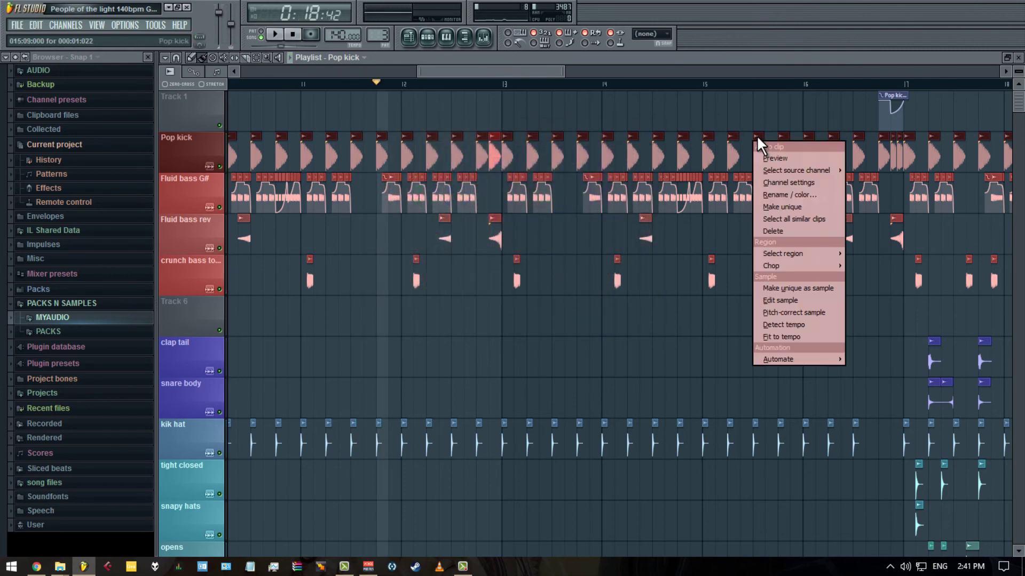
{"action": "left_click", "coordinate": [779, 194]}
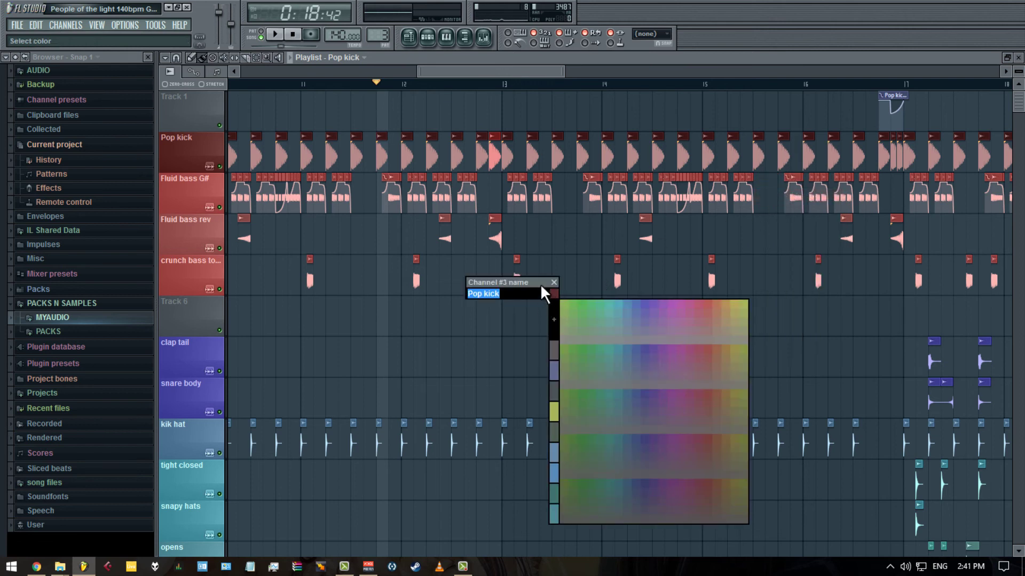
{"action": "key", "text": "Return"}
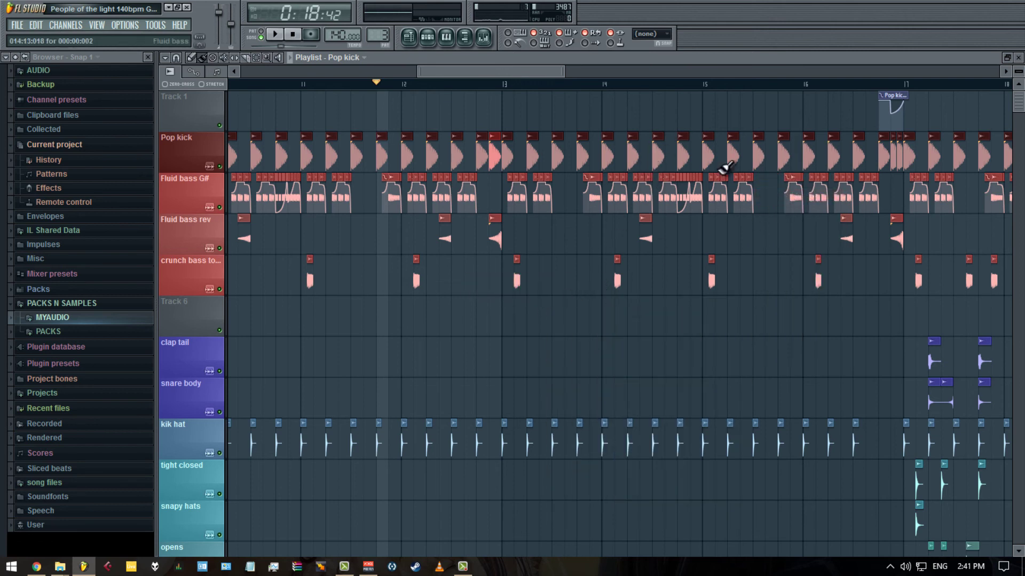
{"action": "right_click", "coordinate": [883, 102]}
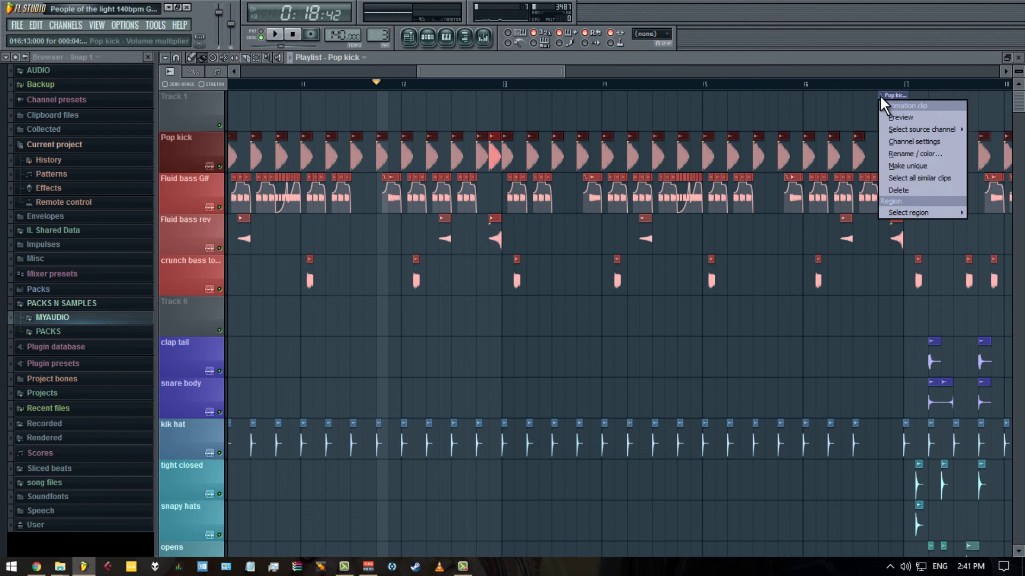
{"action": "left_click", "coordinate": [898, 153]}
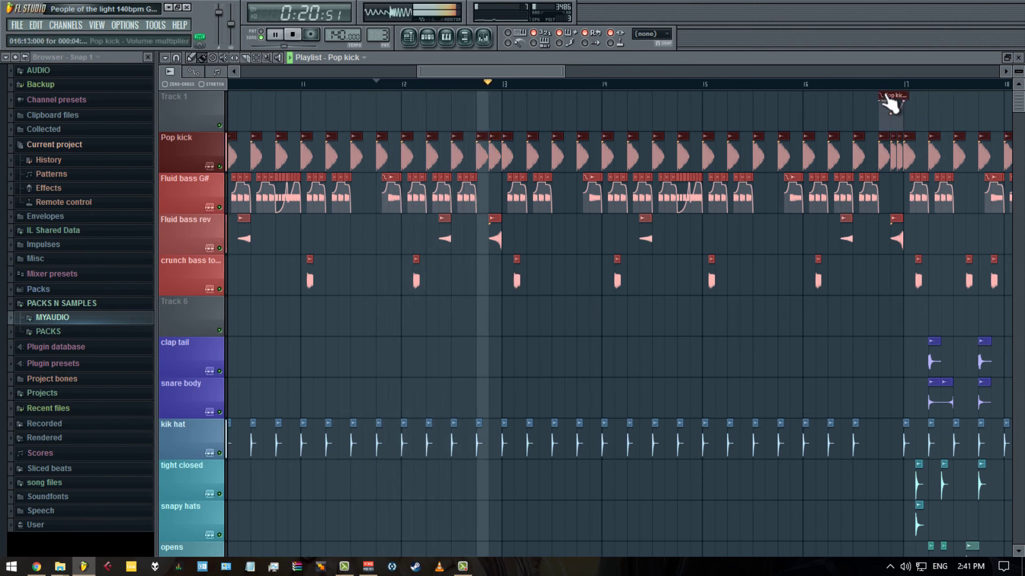
{"action": "left_click_drag", "start_coordinate": [896, 98], "coordinate": [896, 140]}
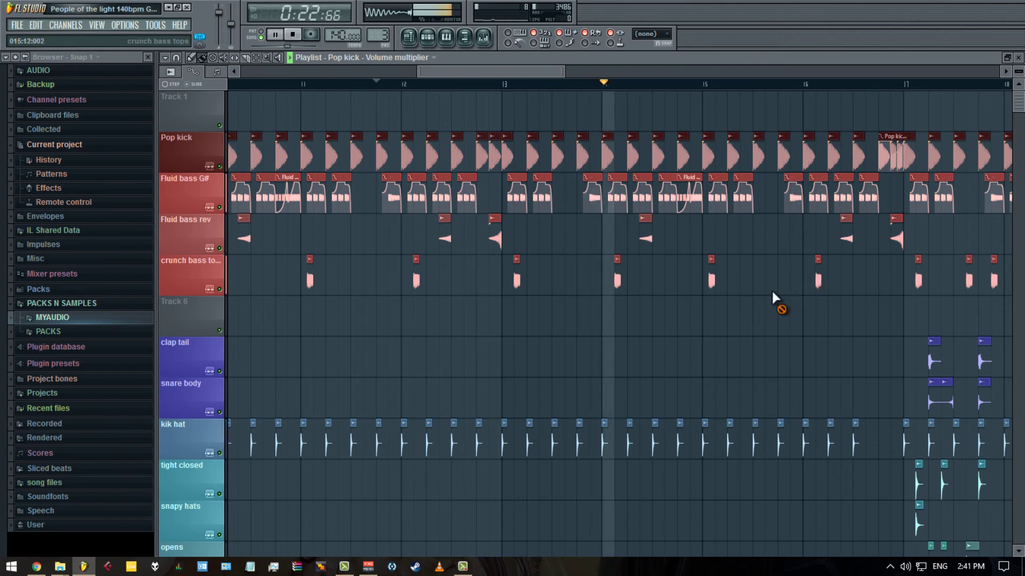
- Delete the Fluid bass G# clip and its volume envelope from the third beat of bars 10 and 12
{"action": "scroll", "coordinate": [756, 294], "scroll_direction": "down", "scroll_amount": 4}
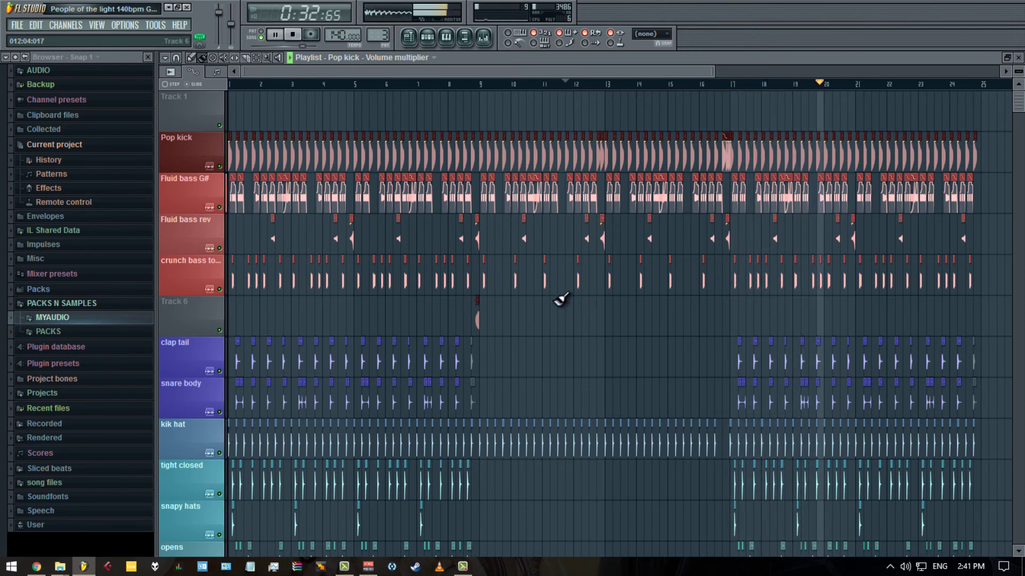
{"action": "scroll", "coordinate": [518, 304], "scroll_direction": "up", "scroll_amount": 5}
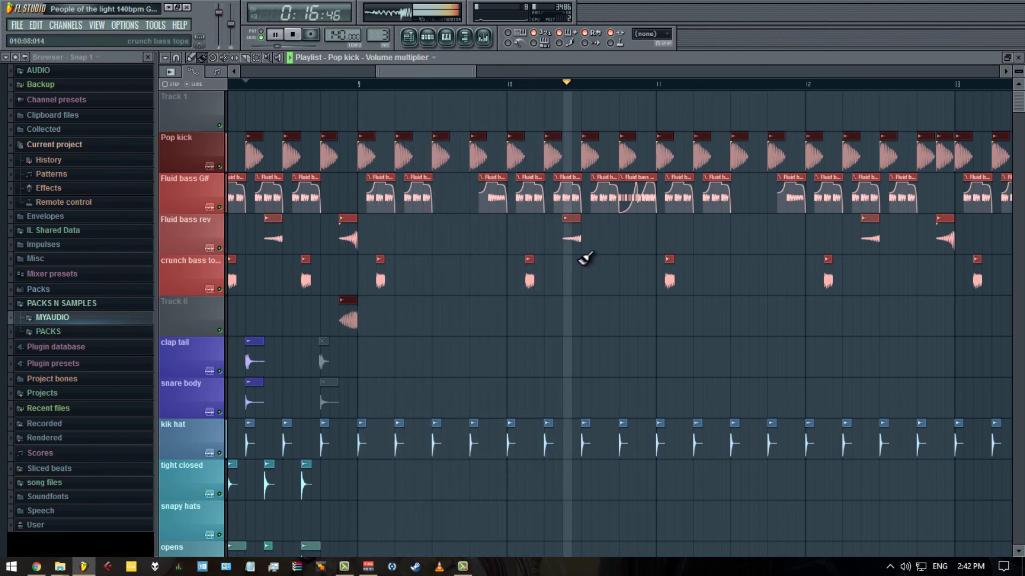
{"action": "key", "text": "space"}
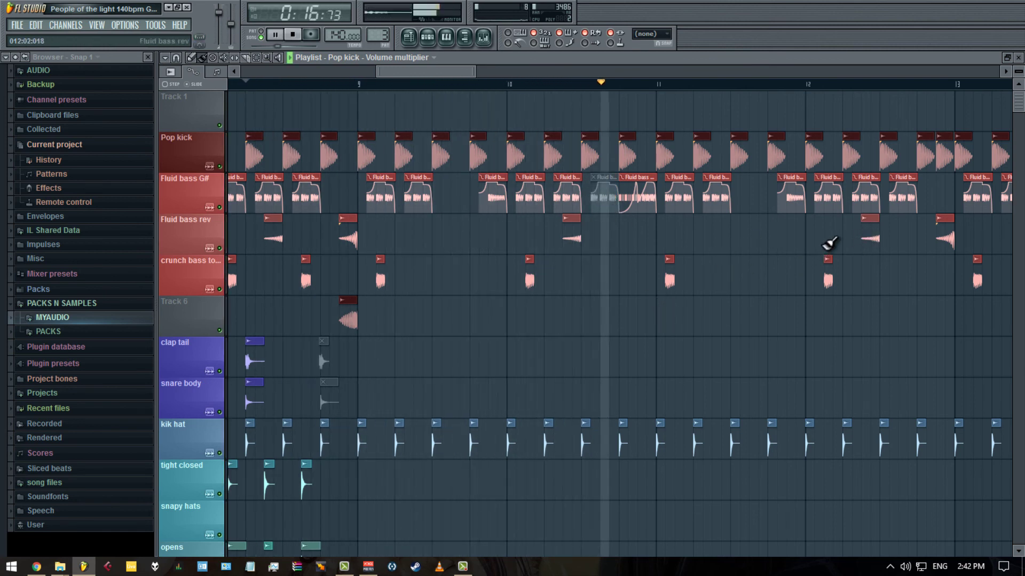
{"action": "left_click", "coordinate": [1007, 72]}
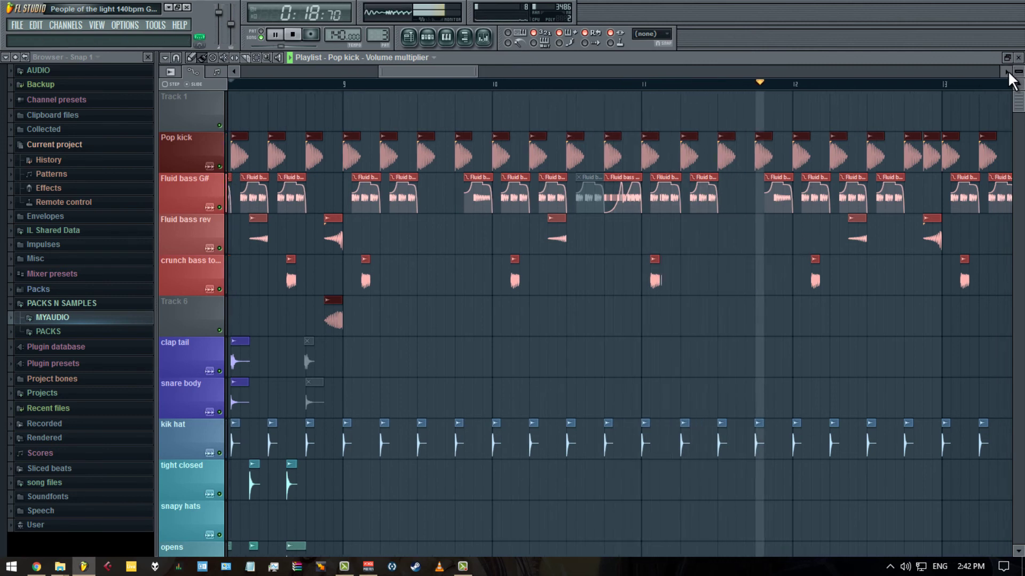
{"action": "key", "text": "space"}
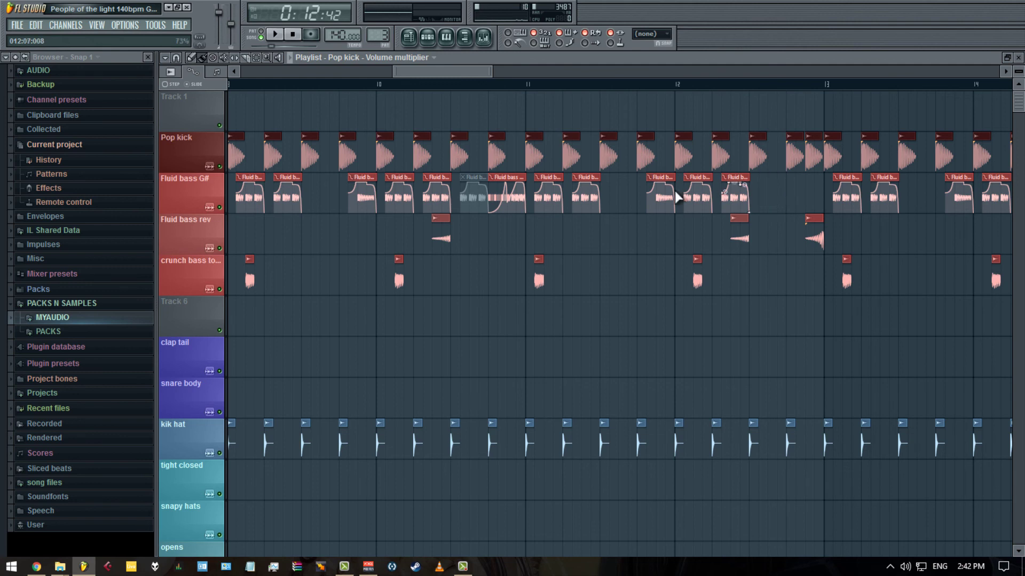
{"action": "right_click", "coordinate": [473, 206]}
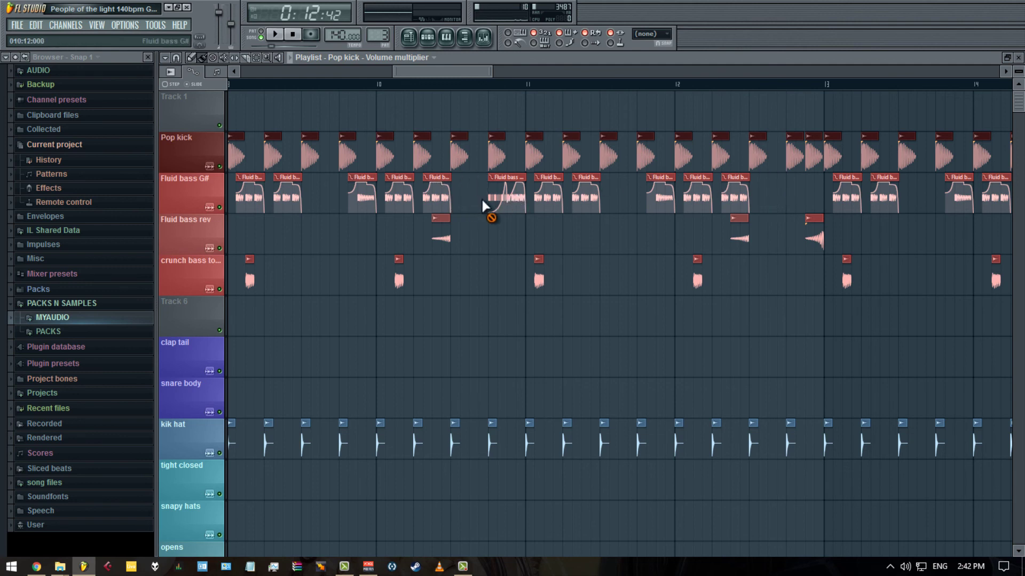
{"action": "scroll", "coordinate": [487, 228], "scroll_direction": "down", "scroll_amount": 2}
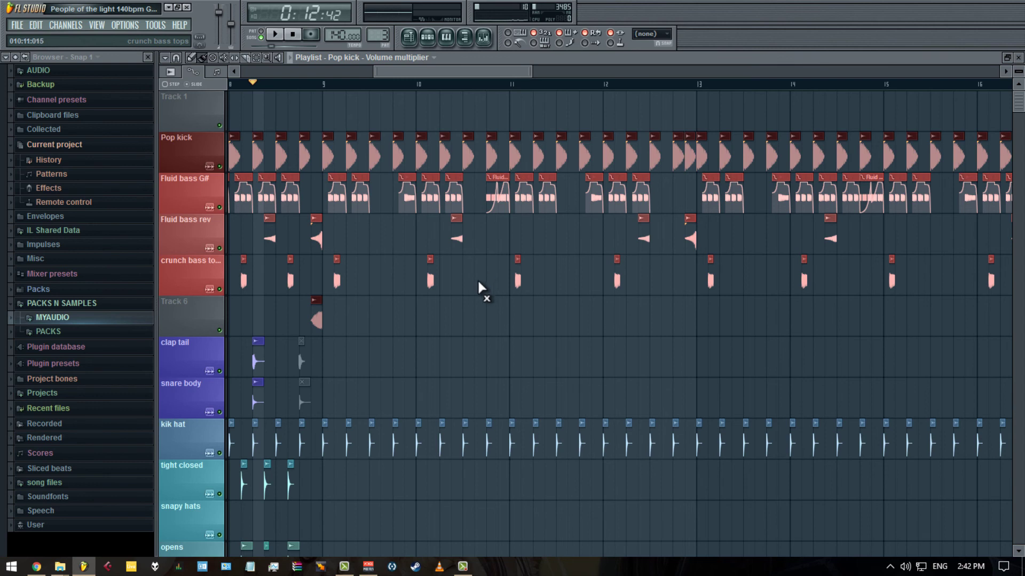
{"action": "left_click", "coordinate": [457, 238]}
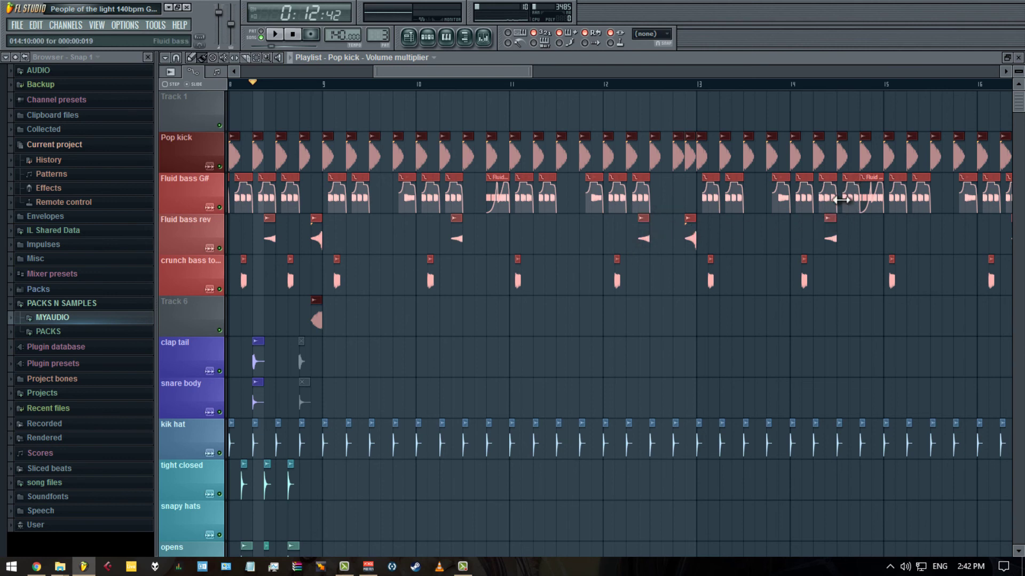
{"action": "left_click_drag", "start_coordinate": [849, 199], "coordinate": [855, 203]}
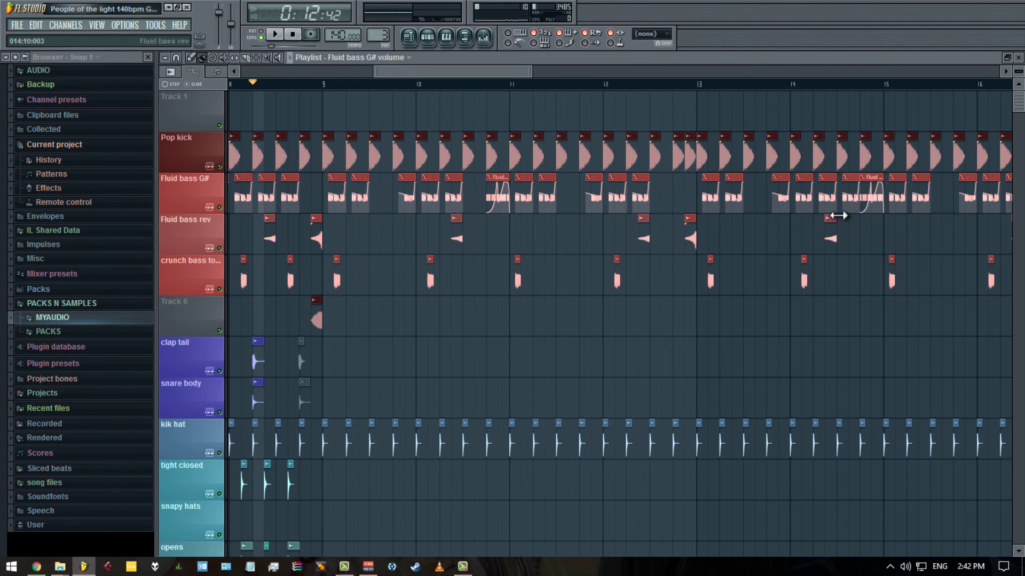
{"action": "scroll", "coordinate": [855, 234], "scroll_direction": "up", "scroll_amount": 3}
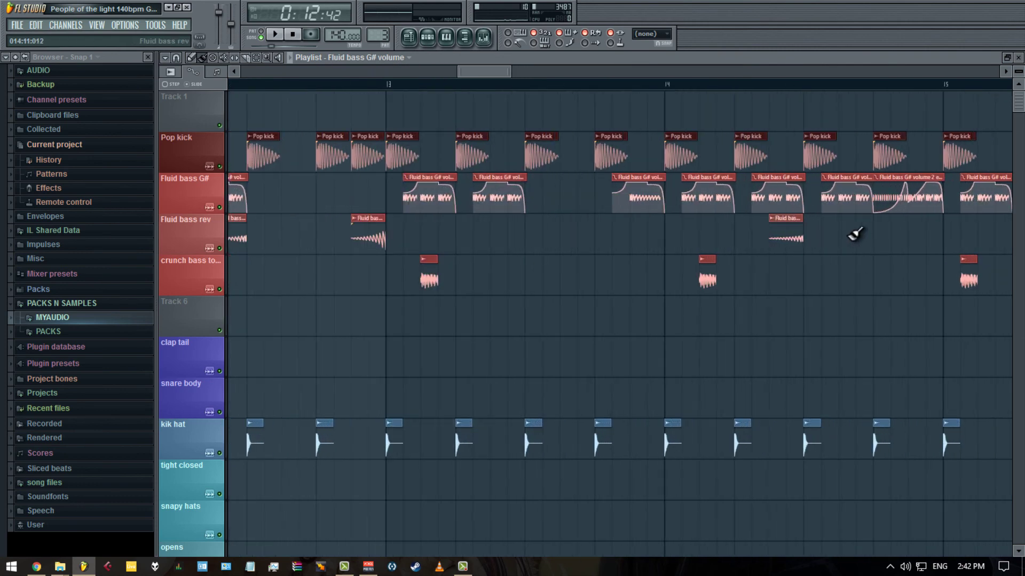
- Look over bars 13–16 and play the arrangement from the start until the full return at bar 17
{"action": "scroll", "coordinate": [859, 235], "scroll_direction": "down", "scroll_amount": 5}
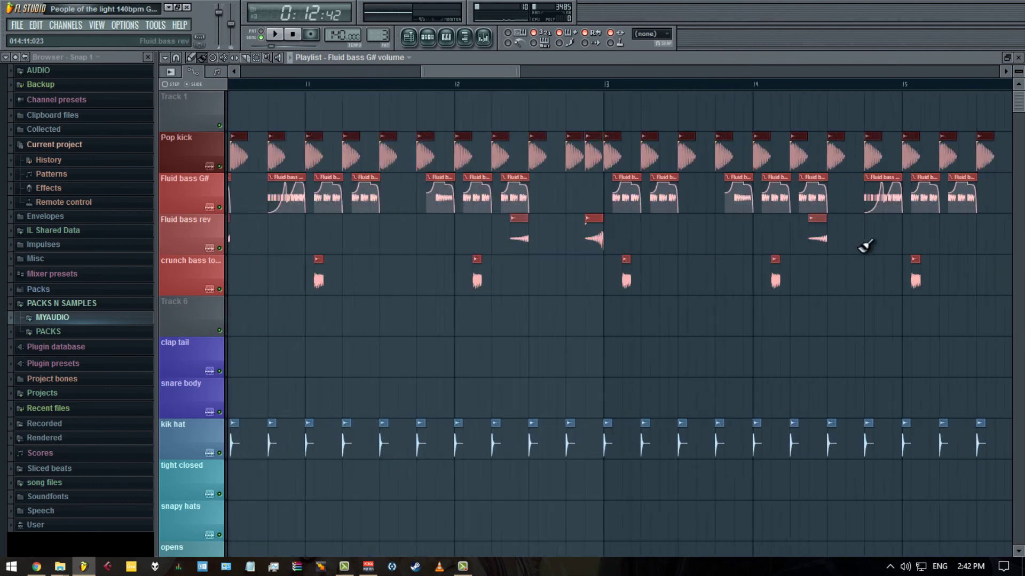
{"action": "left_click", "coordinate": [1006, 72]}
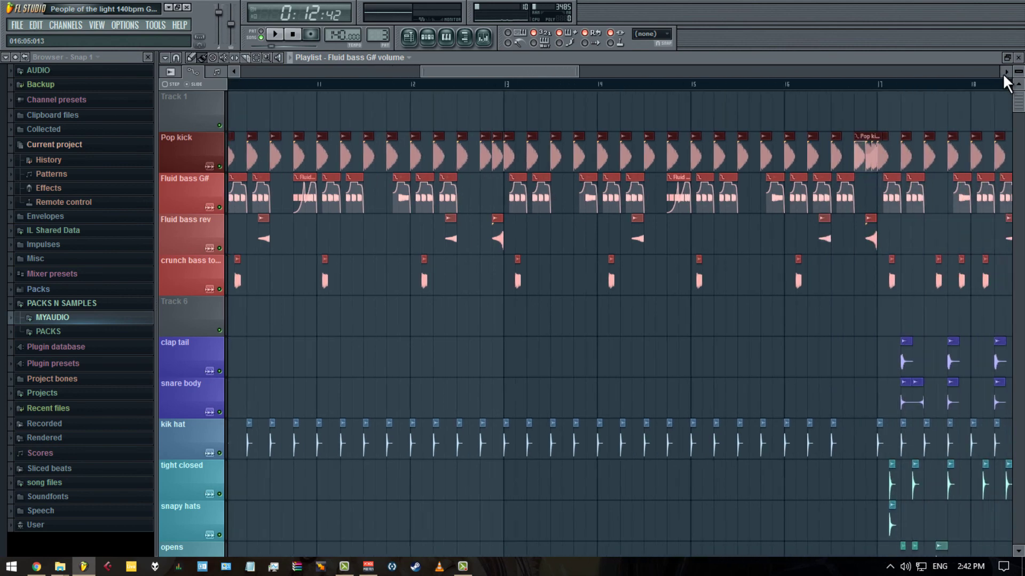
{"action": "left_click_drag", "start_coordinate": [796, 231], "coordinate": [788, 203]}
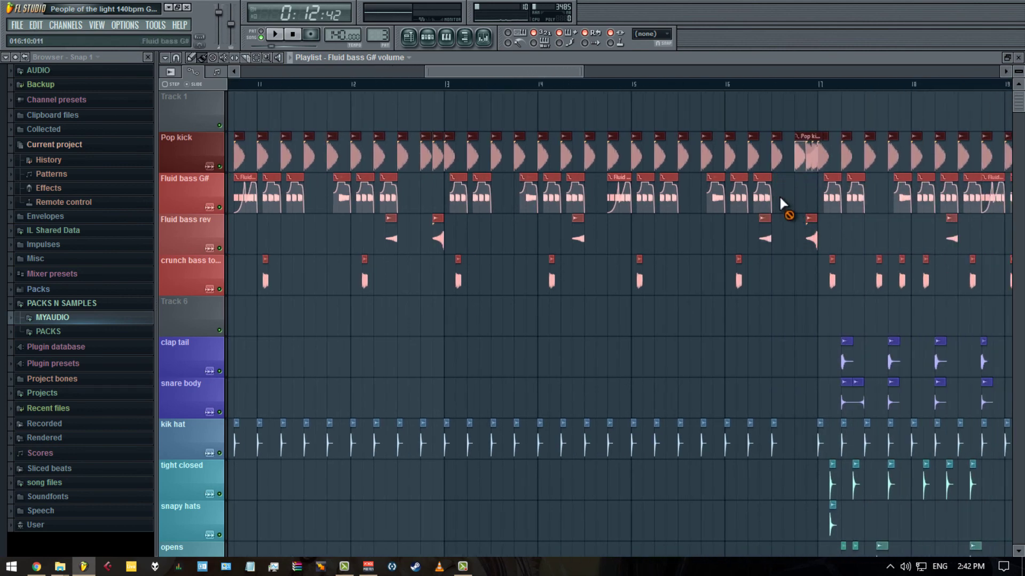
{"action": "scroll", "coordinate": [747, 331], "scroll_direction": "down", "scroll_amount": 5}
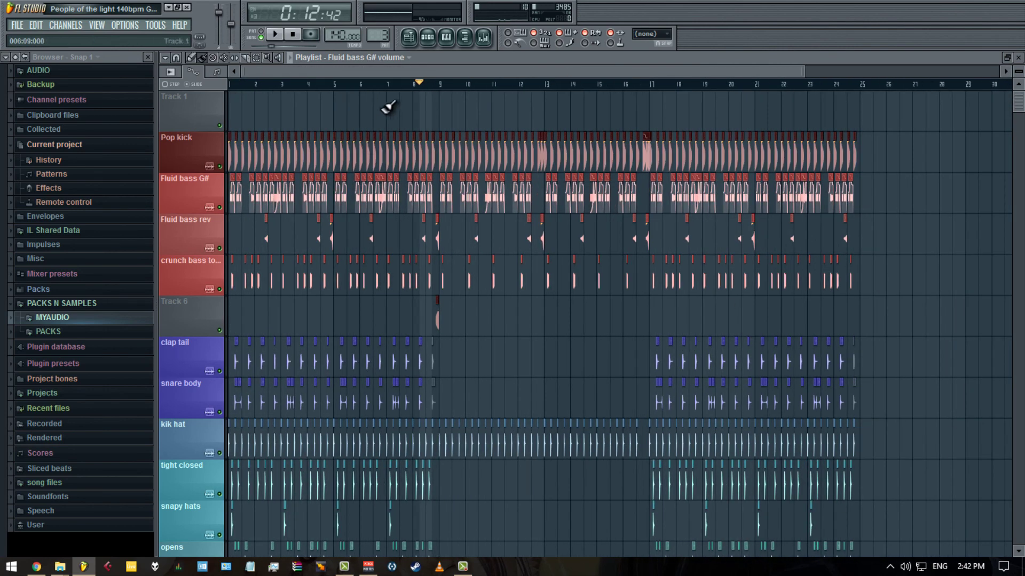
{"action": "left_click_drag", "start_coordinate": [277, 85], "coordinate": [221, 89]}
{"action": "key", "text": "space"}
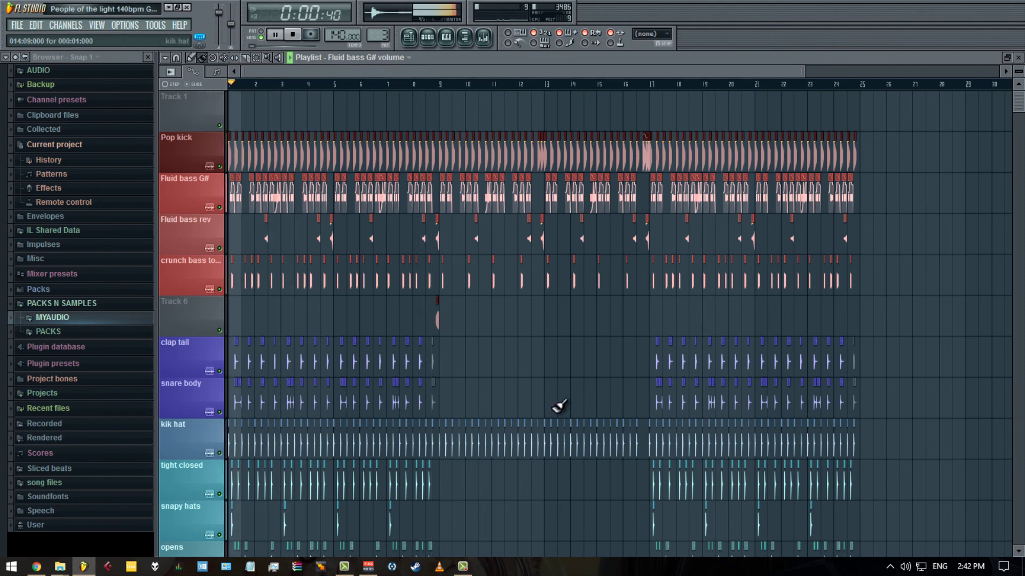
{"action": "scroll", "coordinate": [520, 350], "scroll_direction": "down", "scroll_amount": 6}
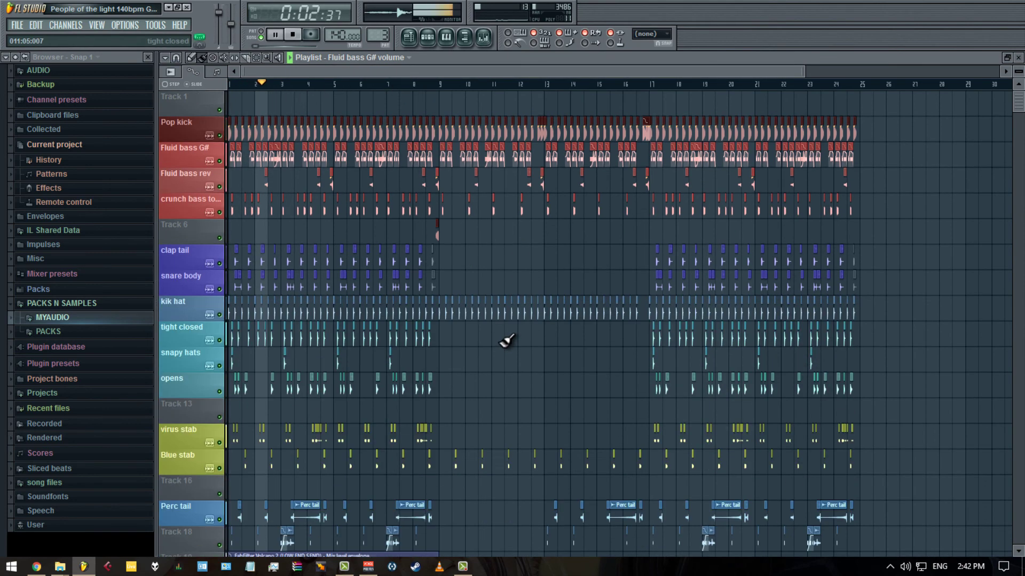
{"action": "scroll", "coordinate": [510, 336], "scroll_direction": "up", "scroll_amount": 4}
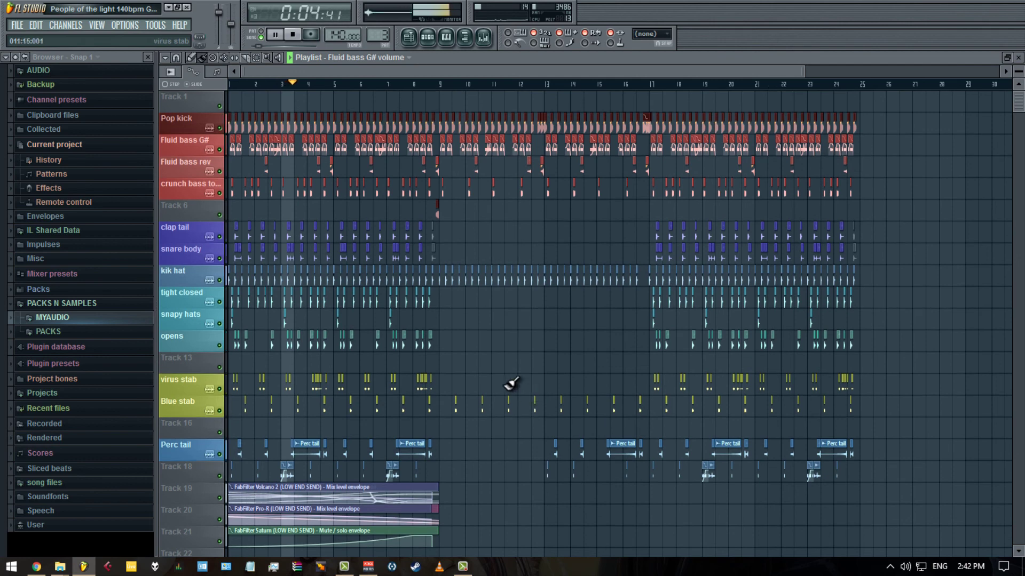
{"action": "scroll", "coordinate": [480, 343], "scroll_direction": "down", "scroll_amount": 3}
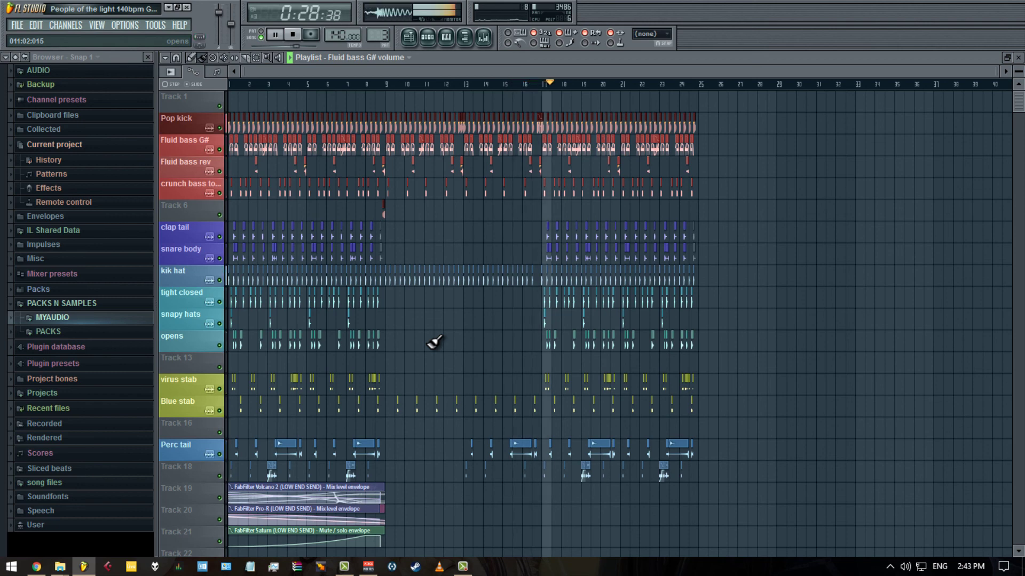
{"action": "key", "text": "space"}
- Mute the last Fluid bass G# clip in bar 16 and move the Pop kick volume envelope up to Track 1
{"action": "scroll", "coordinate": [540, 319], "scroll_direction": "up", "scroll_amount": 2}
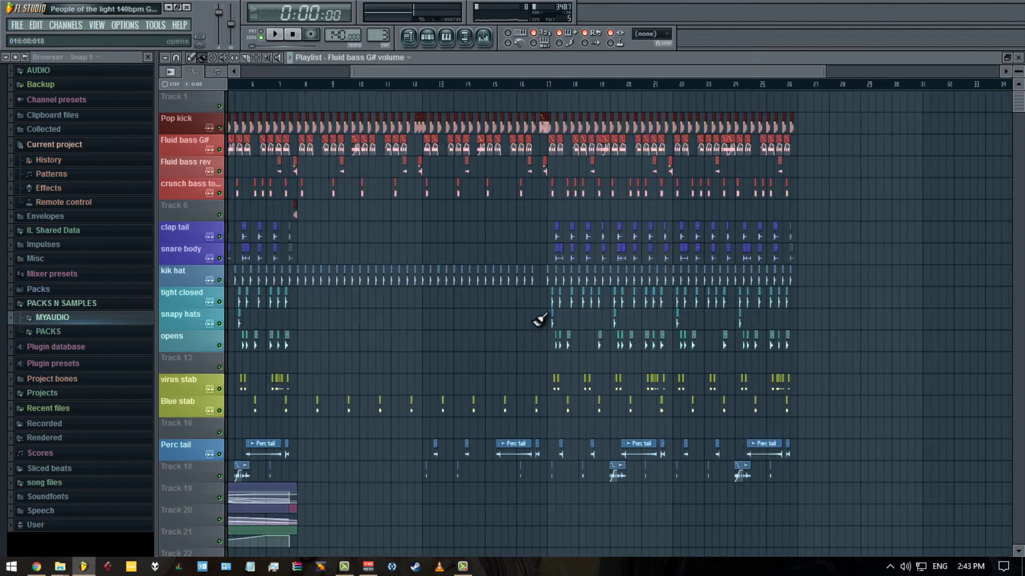
{"action": "scroll", "coordinate": [540, 310], "scroll_direction": "up", "scroll_amount": 4}
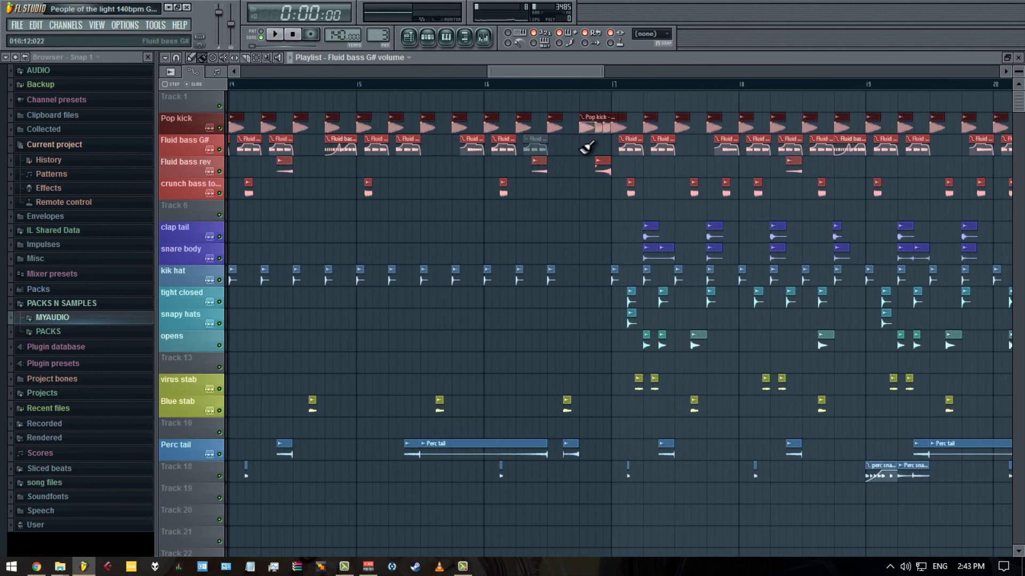
{"action": "left_click_drag", "start_coordinate": [583, 132], "coordinate": [590, 96]}
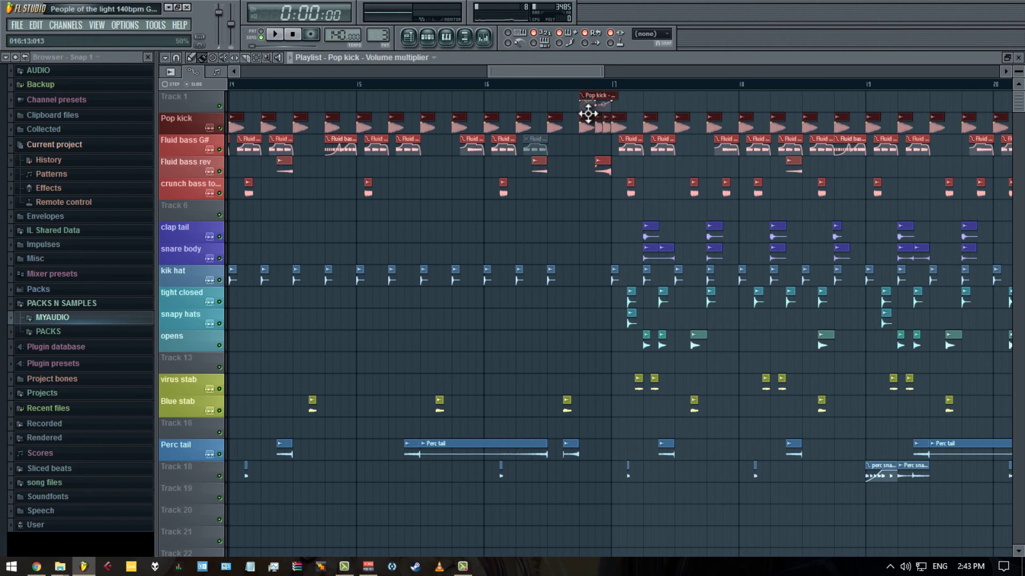
- Delete the Pop kick clip on bar 16's fourth beat and mute the Blue stab and Perc tail clips near the end of that bar
{"action": "left_click_drag", "start_coordinate": [583, 134], "coordinate": [585, 140]}
{"action": "scroll", "coordinate": [584, 480], "scroll_direction": "down", "scroll_amount": 4}
{"action": "scroll", "coordinate": [567, 435], "scroll_direction": "up", "scroll_amount": 4}
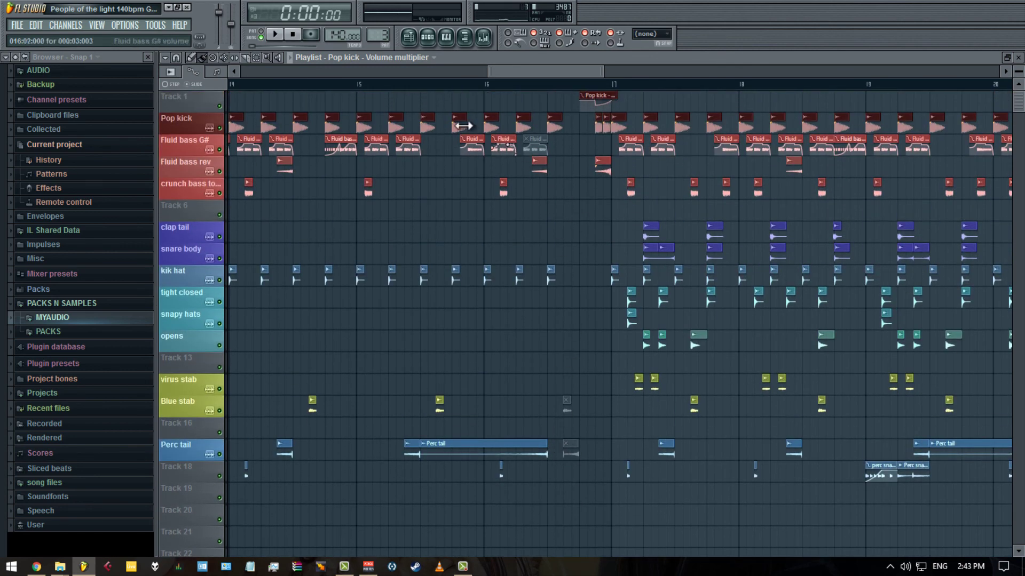
- Change the grid snap and space two short Pop kick clips evenly between bar 16's third beat and bar 17
{"action": "scroll", "coordinate": [574, 176], "scroll_direction": "up", "scroll_amount": 3}
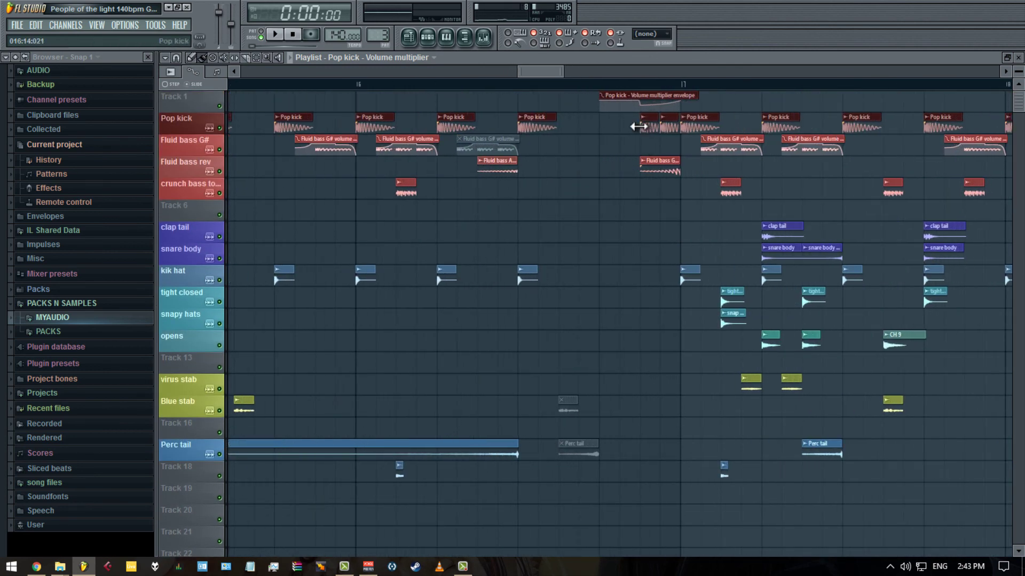
{"action": "scroll", "coordinate": [570, 213], "scroll_direction": "down", "scroll_amount": 4}
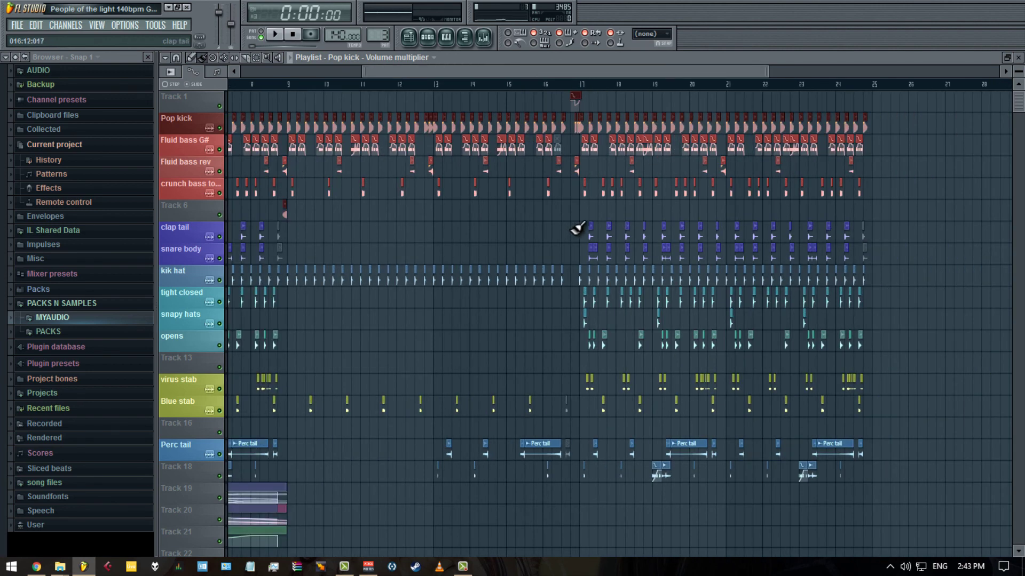
{"action": "scroll", "coordinate": [578, 229], "scroll_direction": "up", "scroll_amount": 5}
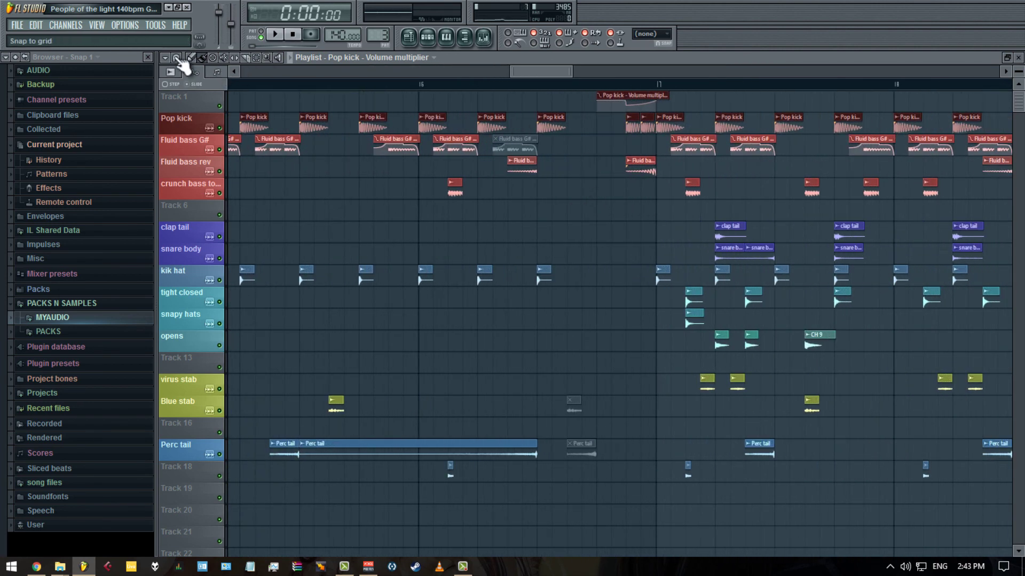
{"action": "left_click", "coordinate": [178, 59]}
{"action": "left_click", "coordinate": [202, 211]}
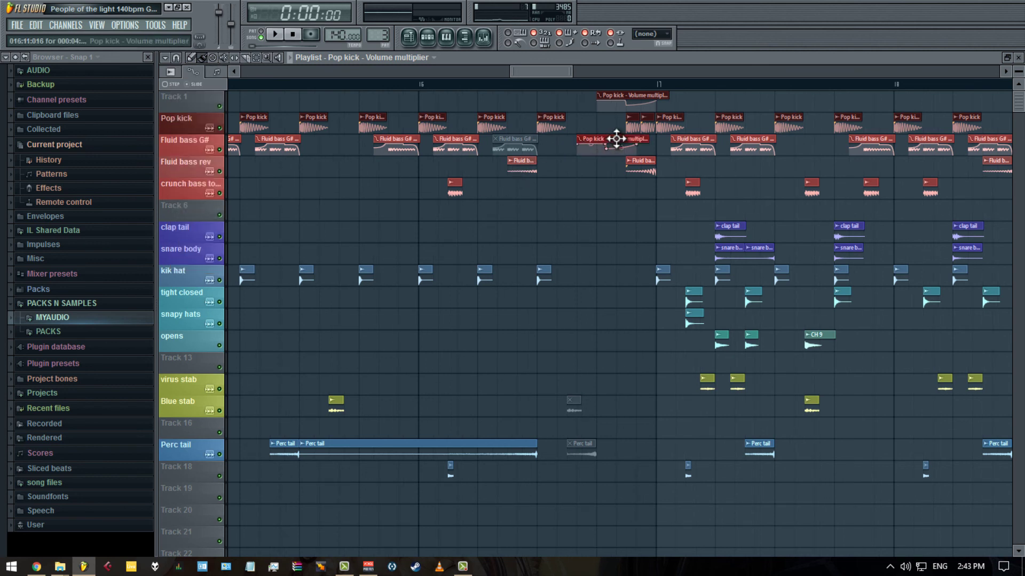
{"action": "left_click_drag", "start_coordinate": [630, 126], "coordinate": [581, 129]}
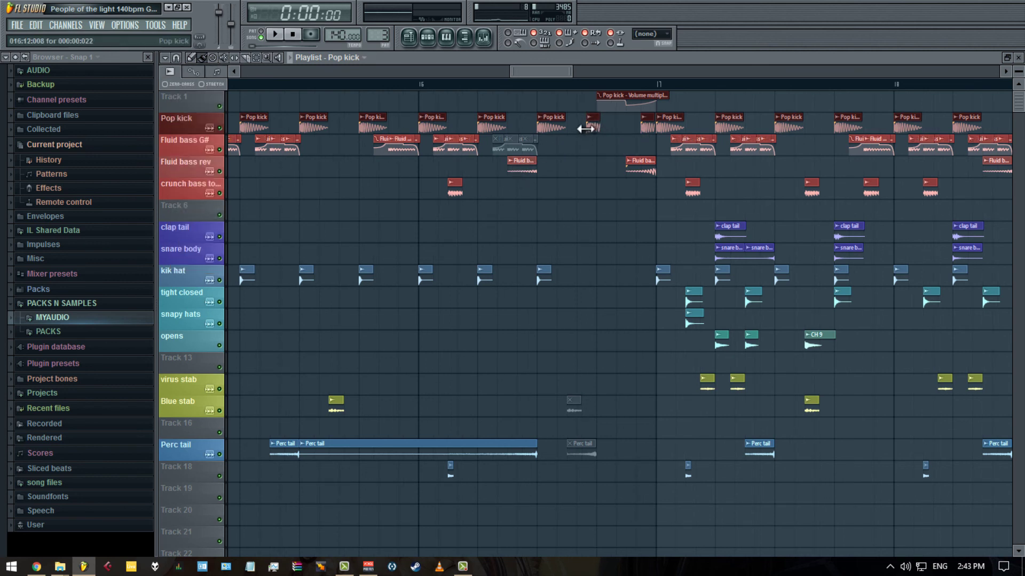
{"action": "right_click", "coordinate": [587, 128]}
{"action": "left_click", "coordinate": [619, 125]}
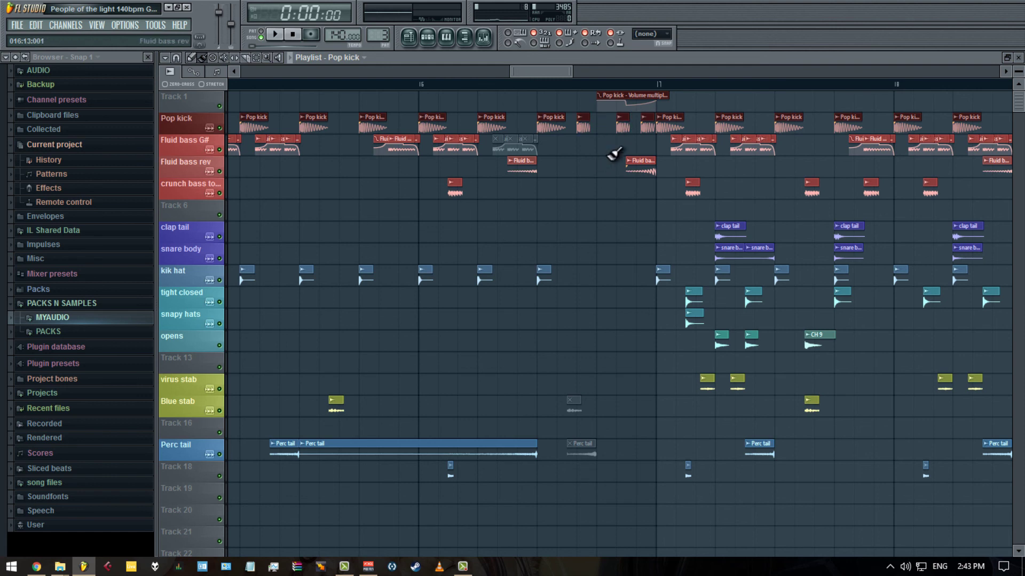
- Play from bar 16, start the Pop kick volume envelope on its third beat and extend it just past the start of bar 17
{"action": "left_click", "coordinate": [421, 85]}
{"action": "key", "text": "space"}
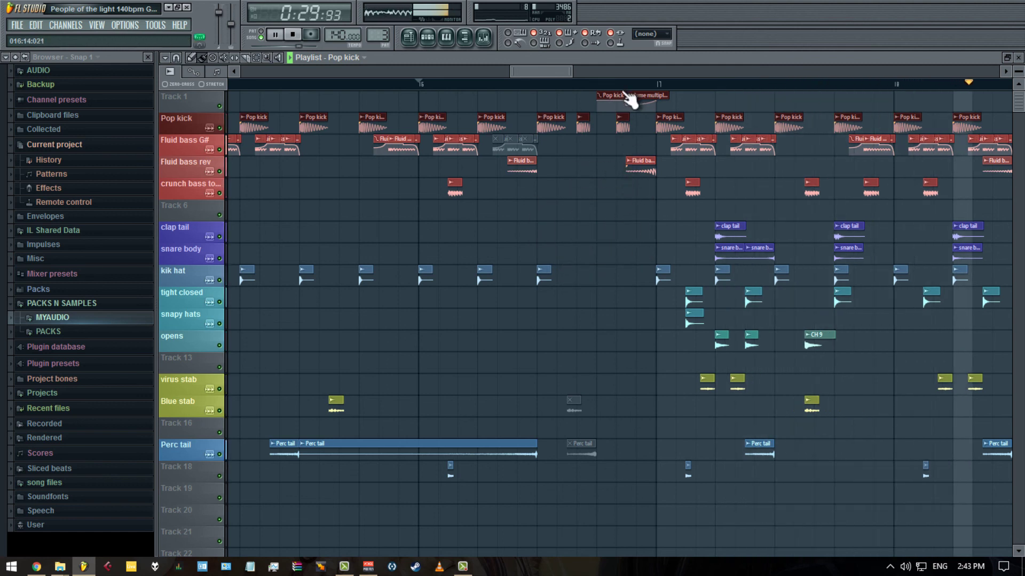
{"action": "left_click_drag", "start_coordinate": [618, 94], "coordinate": [558, 91]}
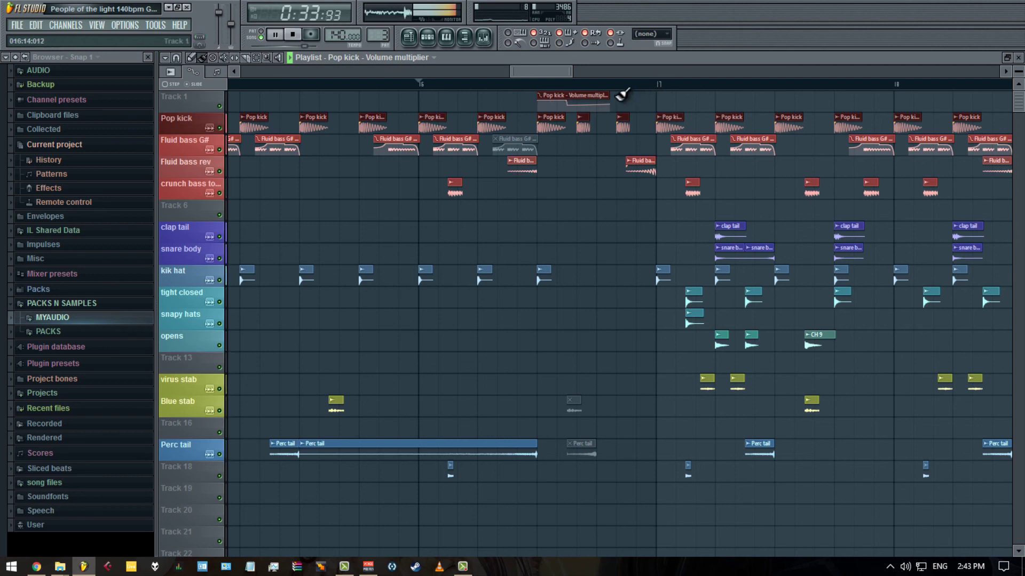
{"action": "mouse_move", "coordinate": [611, 93]}
{"action": "left_mouse_down"}
{"action": "mouse_move", "coordinate": [668, 95]}
{"action": "mouse_move", "coordinate": [613, 101]}
{"action": "left_mouse_up"}
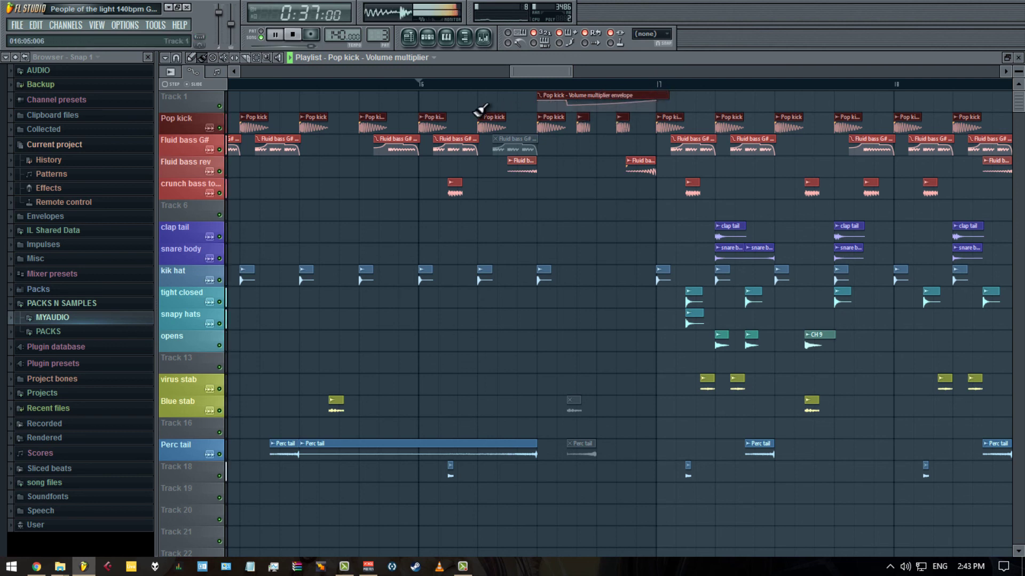
{"action": "key", "text": "space"}
{"action": "key", "text": "space"}
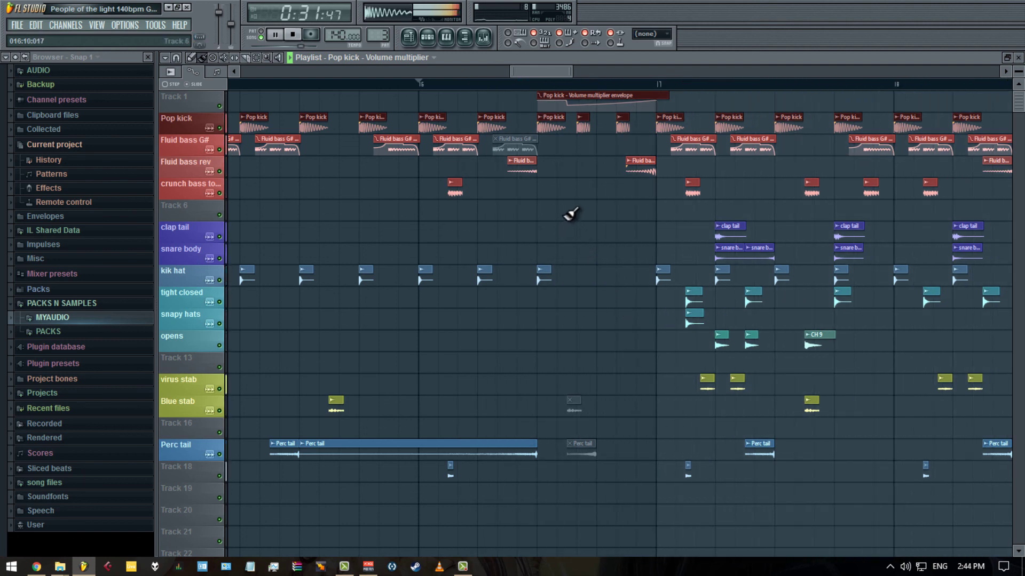
- Play the arrangement from bar 7 and move the Pop kick #2 clip from Track 6 onto the Pop kick track at the end of bar 8
{"action": "scroll", "coordinate": [560, 212], "scroll_direction": "down", "scroll_amount": 5, "text": "ctrl"}
{"action": "scroll", "coordinate": [557, 211], "scroll_direction": "down", "scroll_amount": 4}
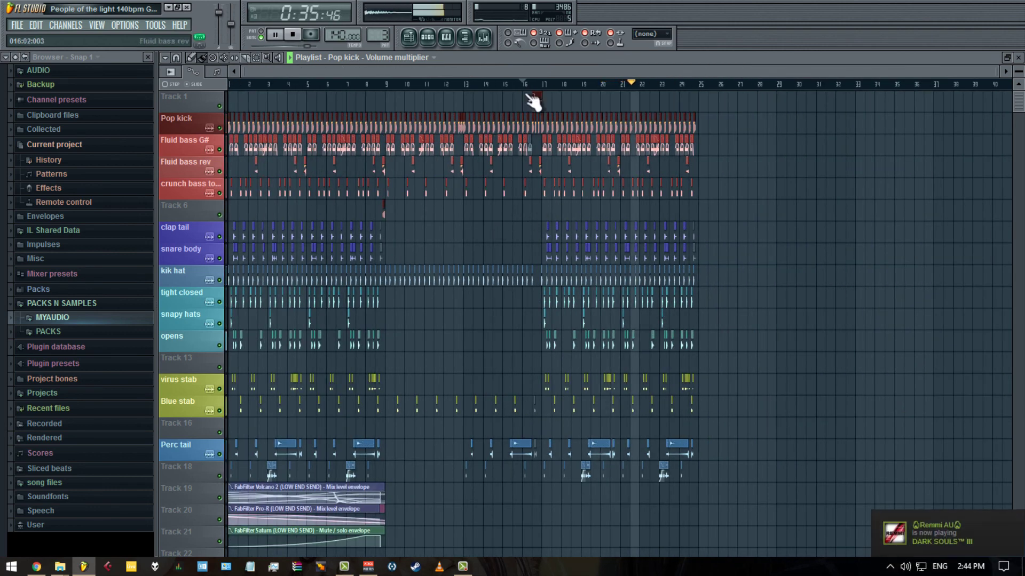
{"action": "left_click", "coordinate": [349, 86]}
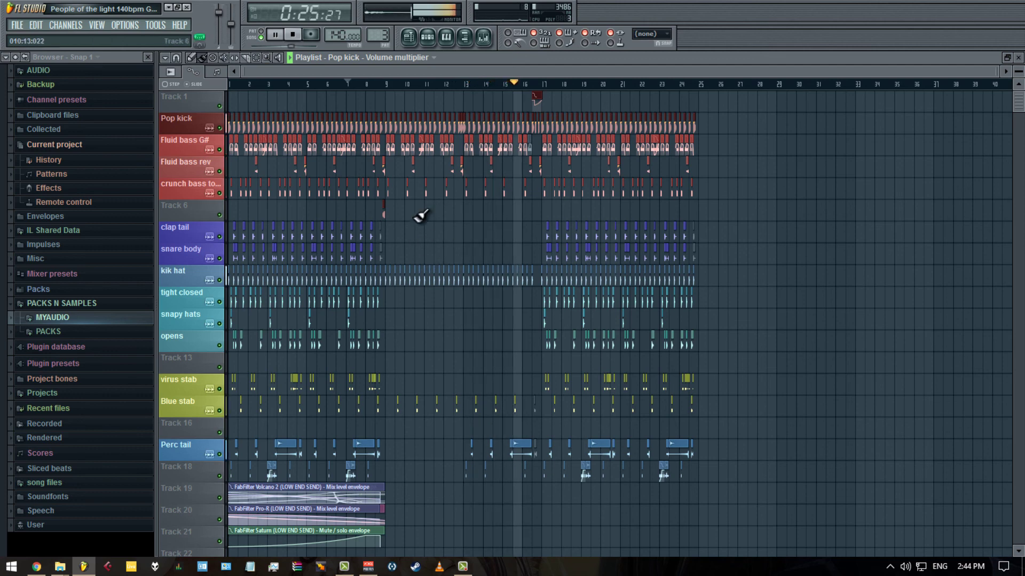
{"action": "scroll", "coordinate": [407, 222], "scroll_direction": "up", "scroll_amount": 6}
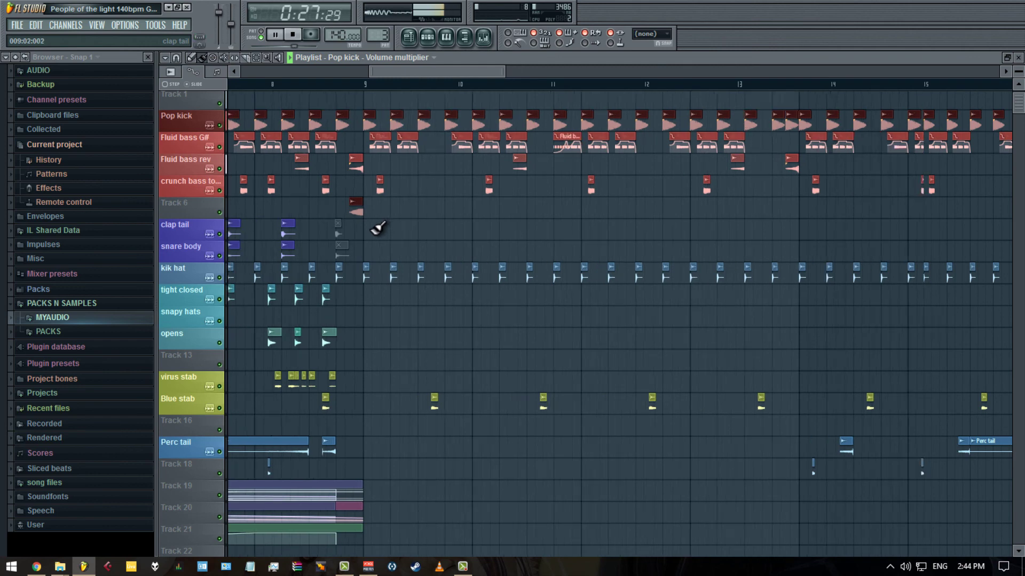
{"action": "scroll", "coordinate": [374, 225], "scroll_direction": "up", "scroll_amount": 3}
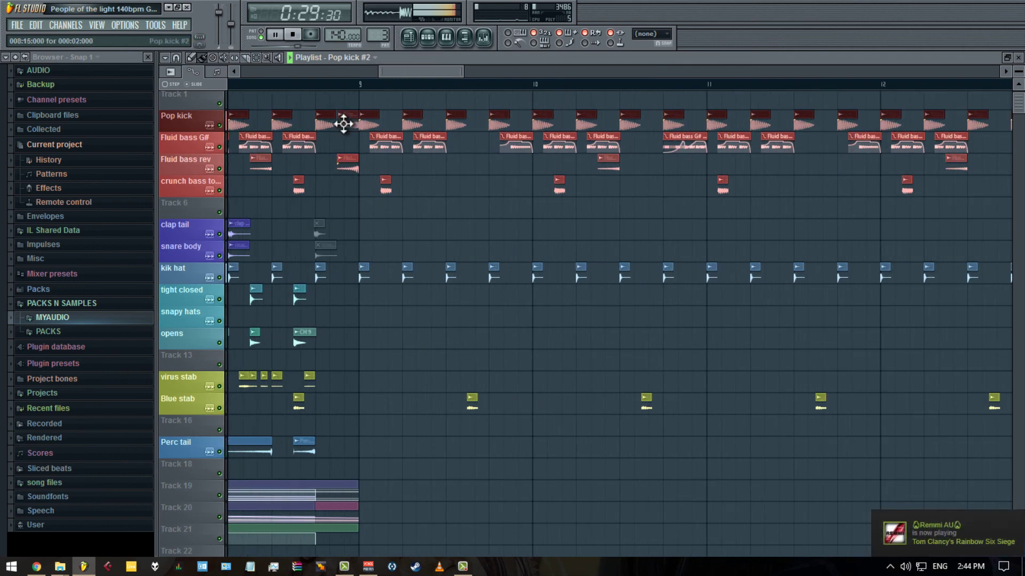
{"action": "scroll", "coordinate": [366, 205], "scroll_direction": "down", "scroll_amount": 9}
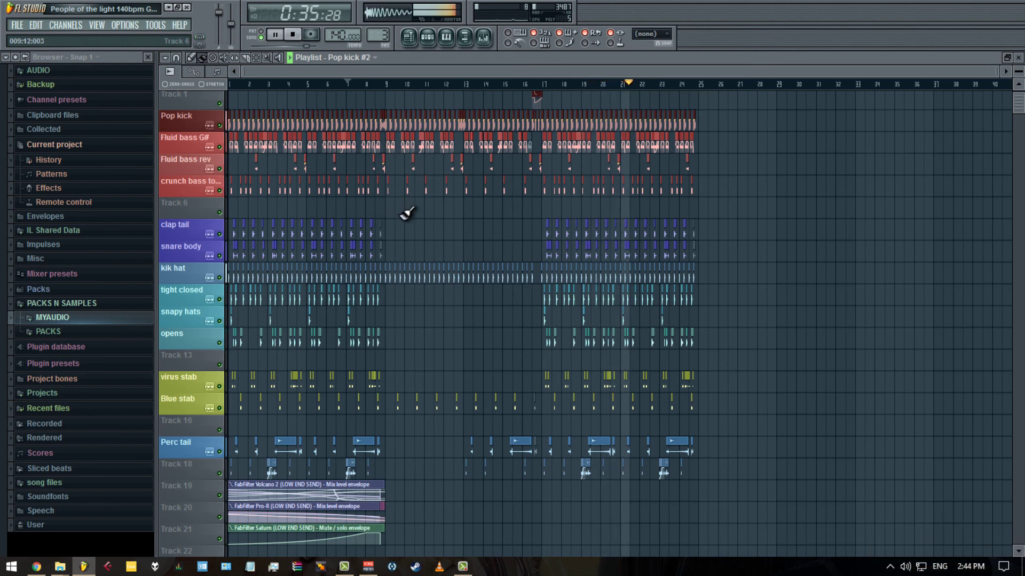
- Stop playback and move the three FabFilter LOW END SEND automation clips from Tracks 19–21 onto Track 6, stacked together
{"action": "key", "text": "space"}
{"action": "scroll", "coordinate": [398, 434], "scroll_direction": "down", "scroll_amount": 3}
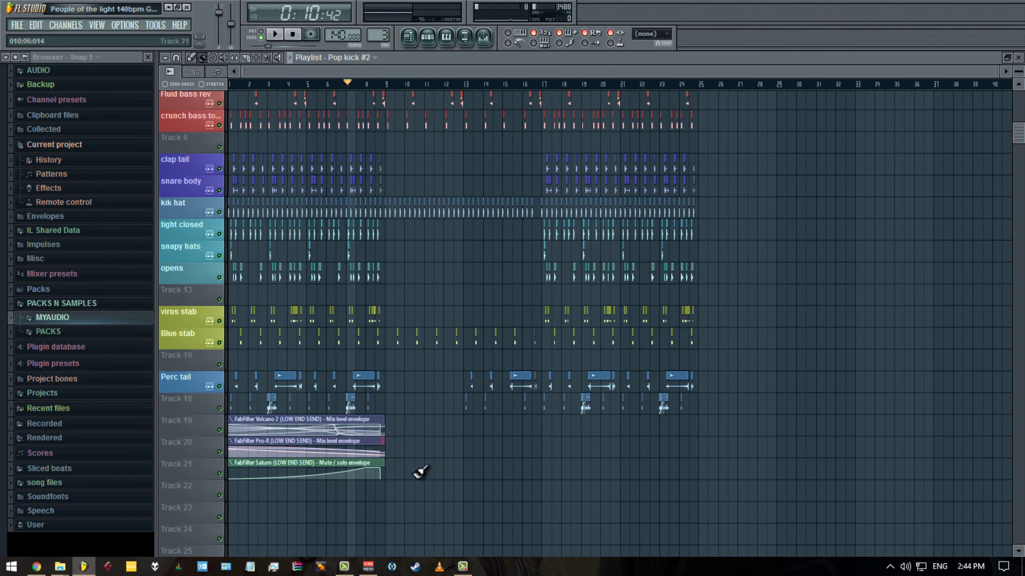
{"action": "left_click_drag", "start_coordinate": [353, 473], "coordinate": [85, 203]}
- Rename Track 6 as LOW END SEND, colour it orange and reduce its track height
{"action": "right_click", "coordinate": [177, 210]}
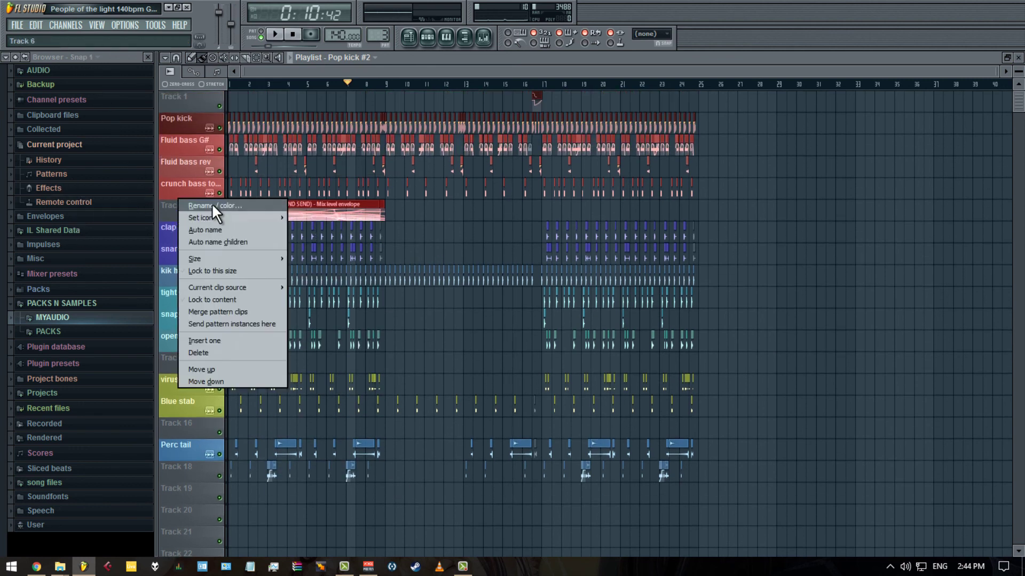
{"action": "left_click", "coordinate": [211, 205]}
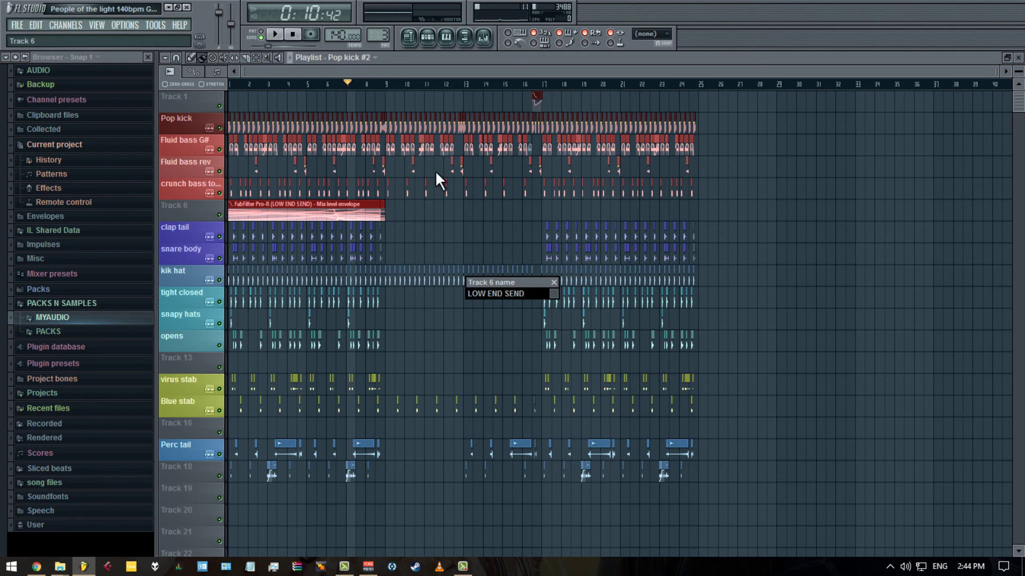
{"action": "left_click", "coordinate": [555, 295]}
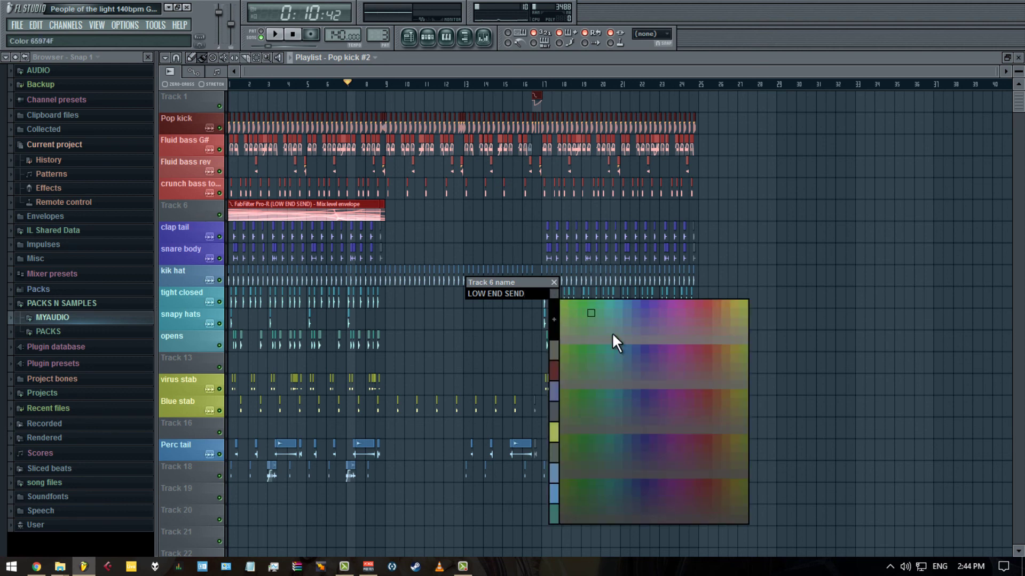
{"action": "left_click", "coordinate": [714, 305]}
{"action": "key", "text": "Return"}
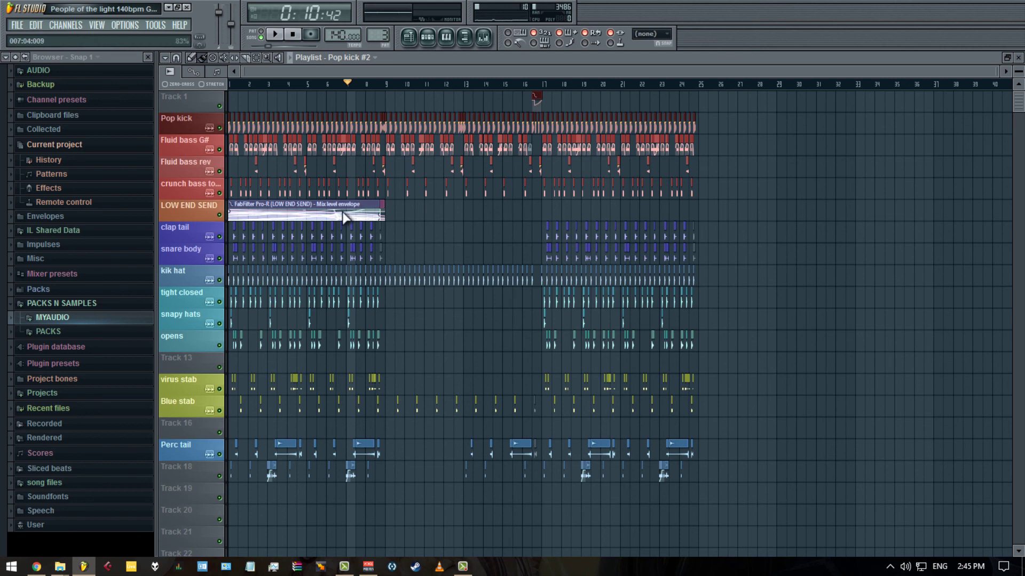
{"action": "left_click_drag", "start_coordinate": [185, 220], "coordinate": [186, 209]}
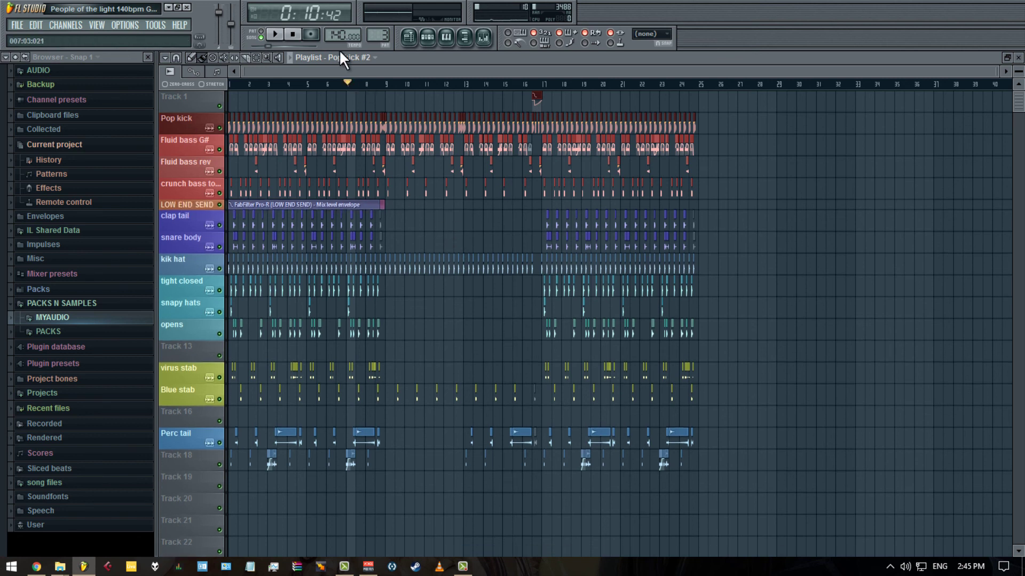